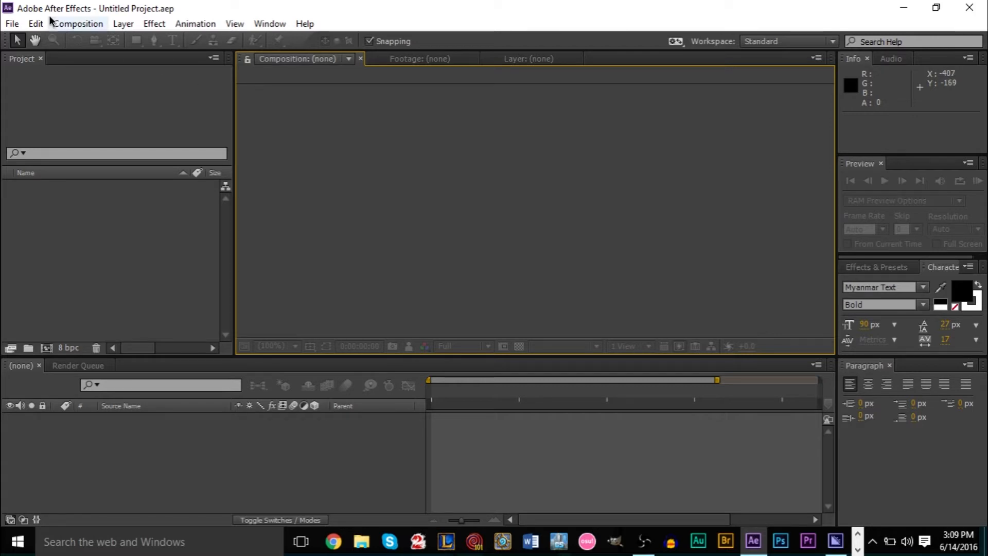
Create a new composition with a width of 1920 px and a height of 1080 px.
left_click(65, 24)
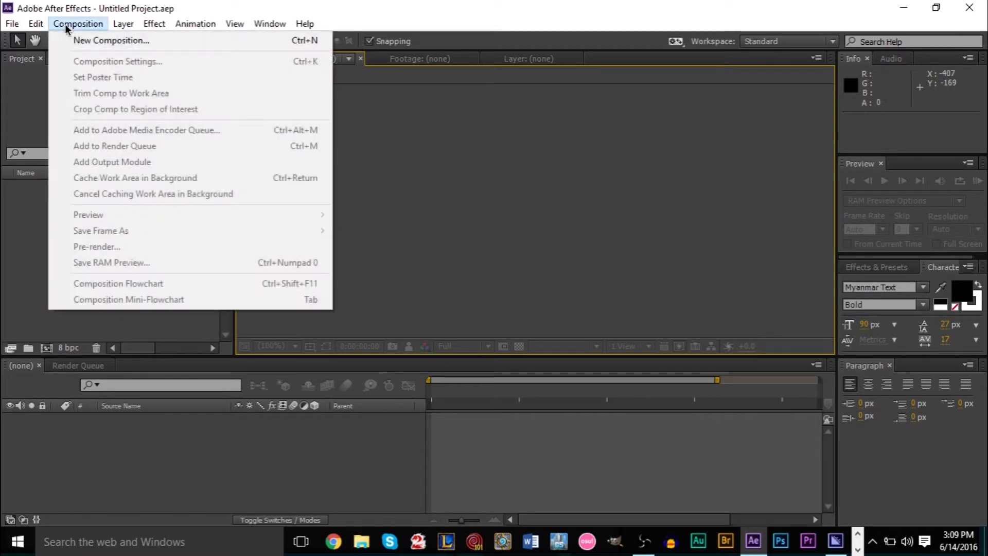
left_click(81, 40)
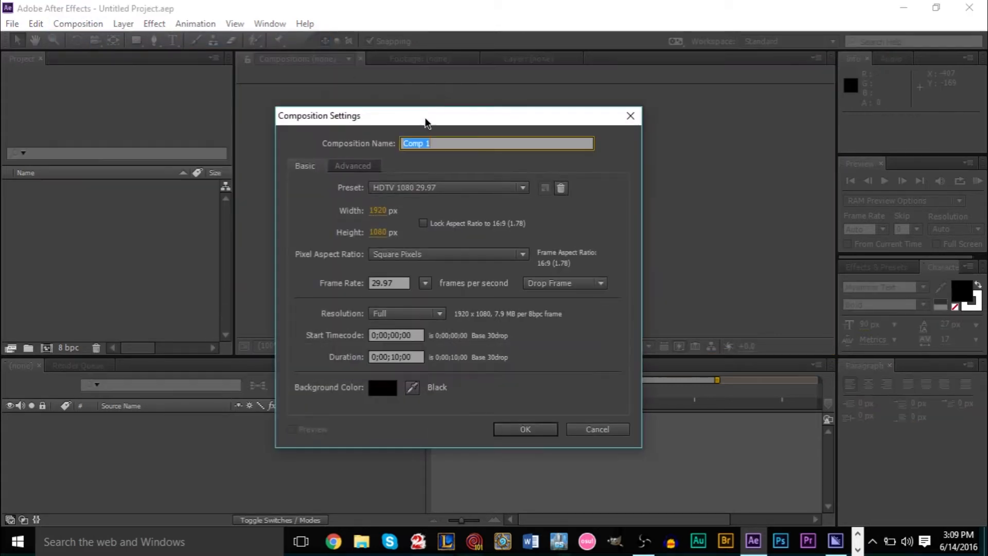
left_click(380, 211)
type("1920")
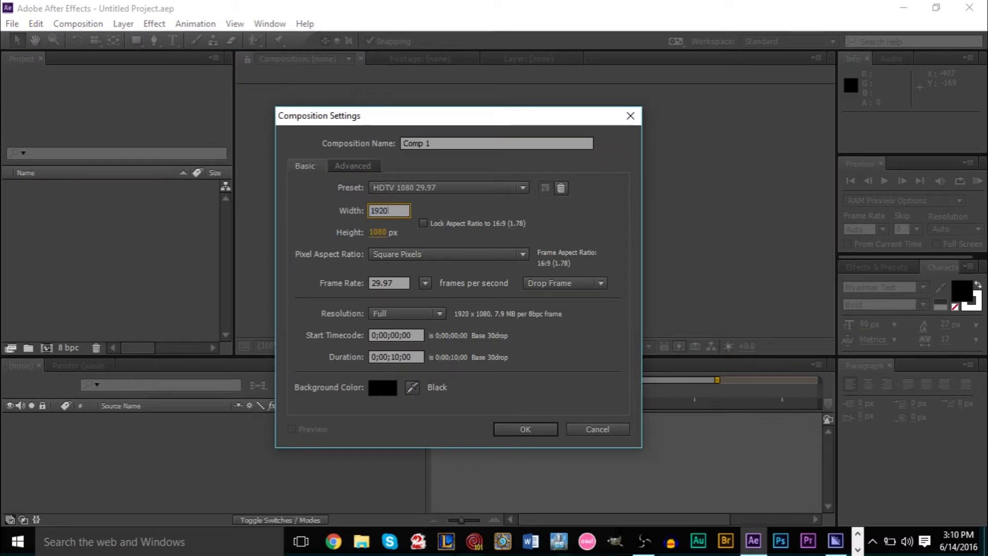
key("Tab")
type("1080")
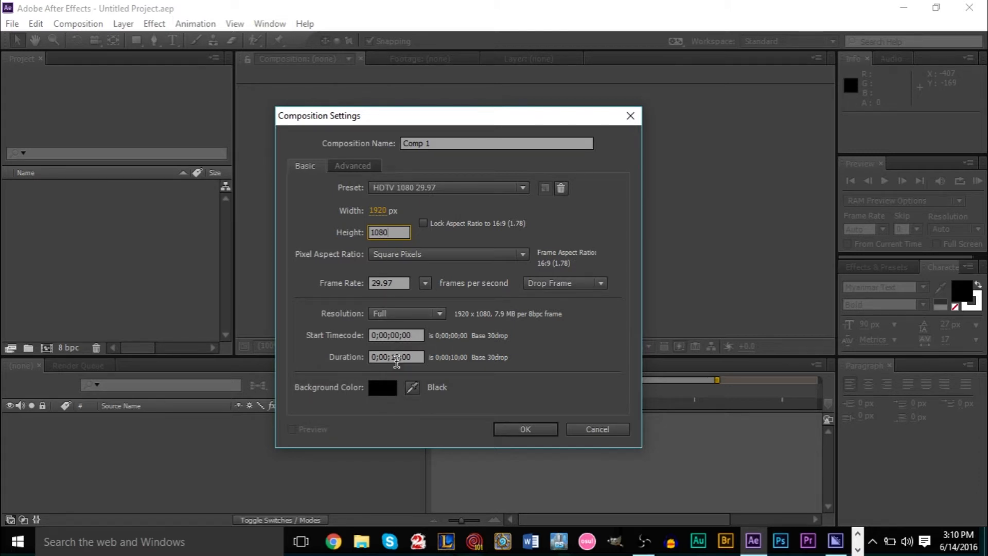
left_click(526, 430)
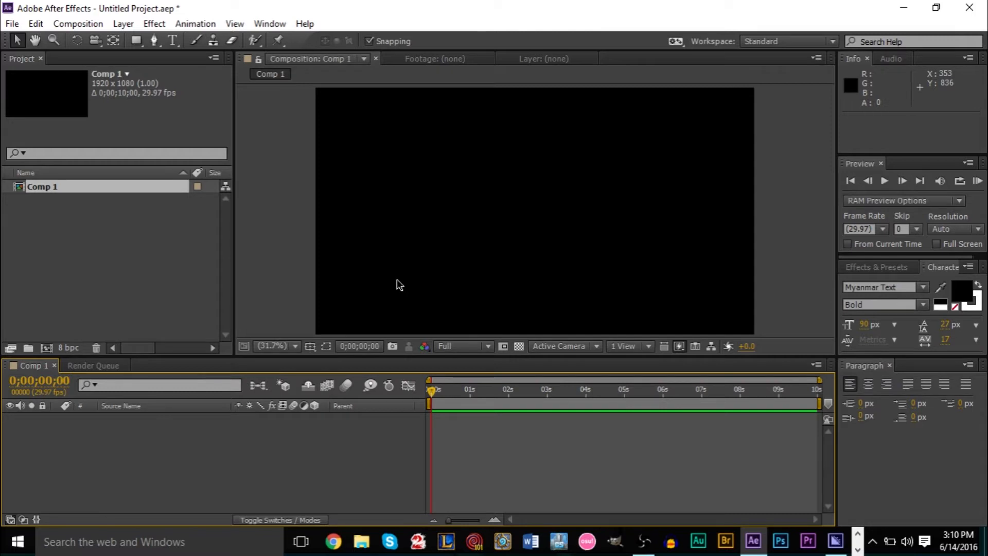
Add a composition-sized solid layer in a very light neutral gray.
left_click(133, 27)
mouse_move(141, 24)
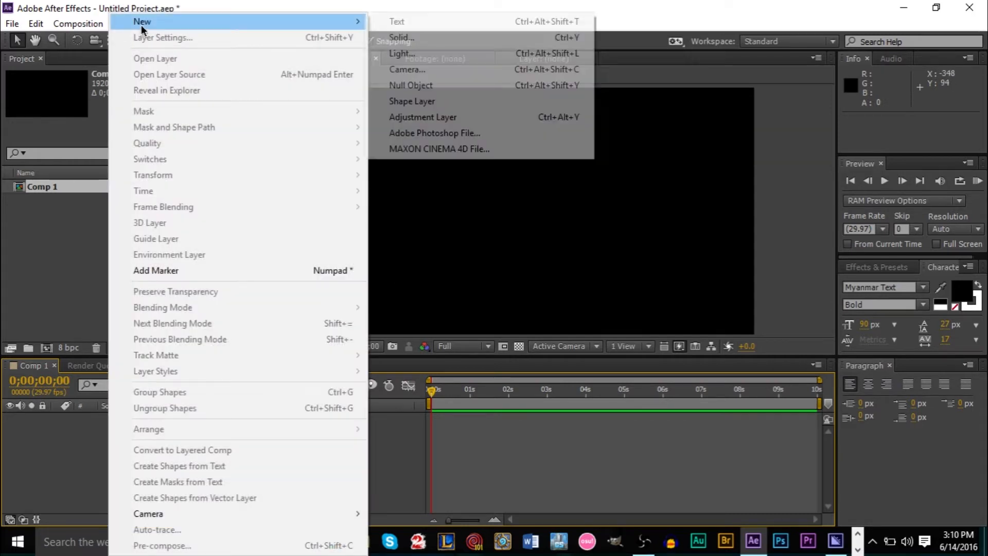
left_click(383, 42)
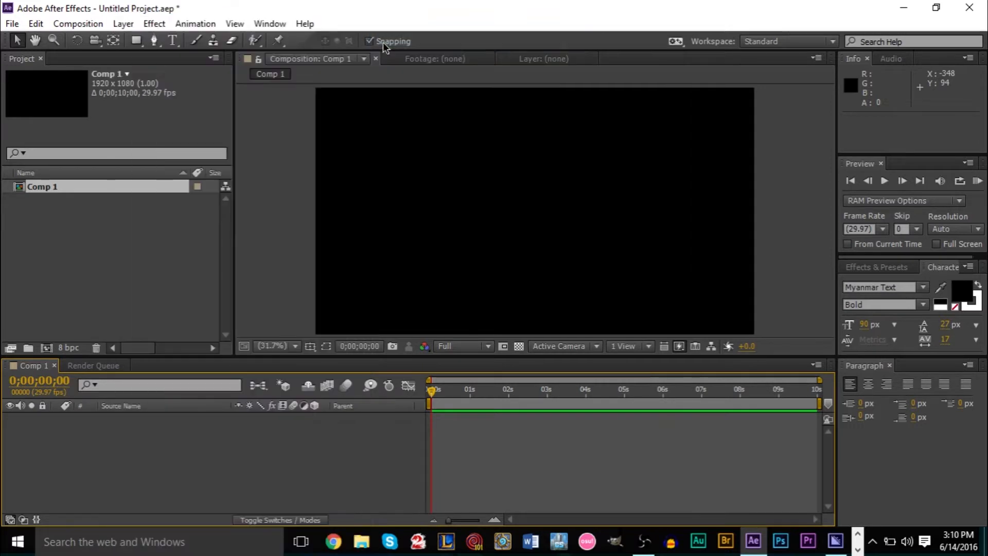
left_click(367, 351)
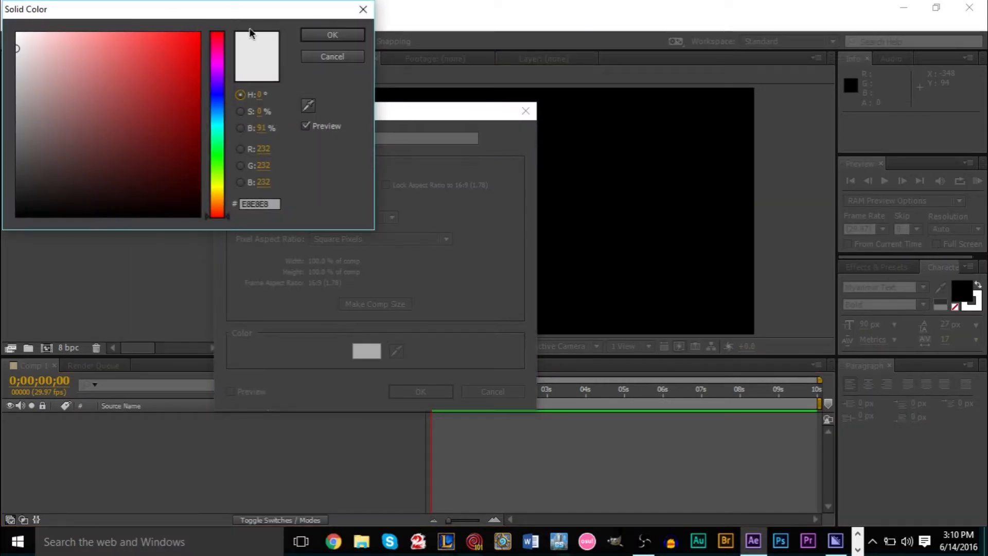
left_click_drag(232, 19, 532, 164)
mouse_move(320, 213)
left_mouse_down()
mouse_move(304, 222)
mouse_move(294, 206)
mouse_move(304, 210)
left_mouse_up()
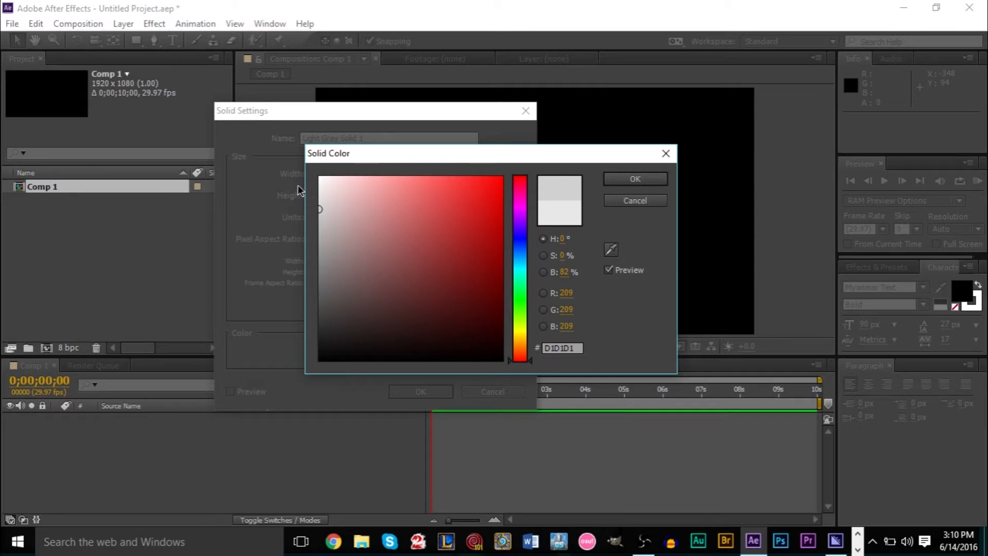
mouse_move(320, 204)
left_mouse_down()
mouse_move(301, 188)
mouse_move(264, 324)
mouse_move(276, 387)
mouse_move(283, 220)
mouse_move(270, 201)
left_mouse_up()
left_click(651, 178)
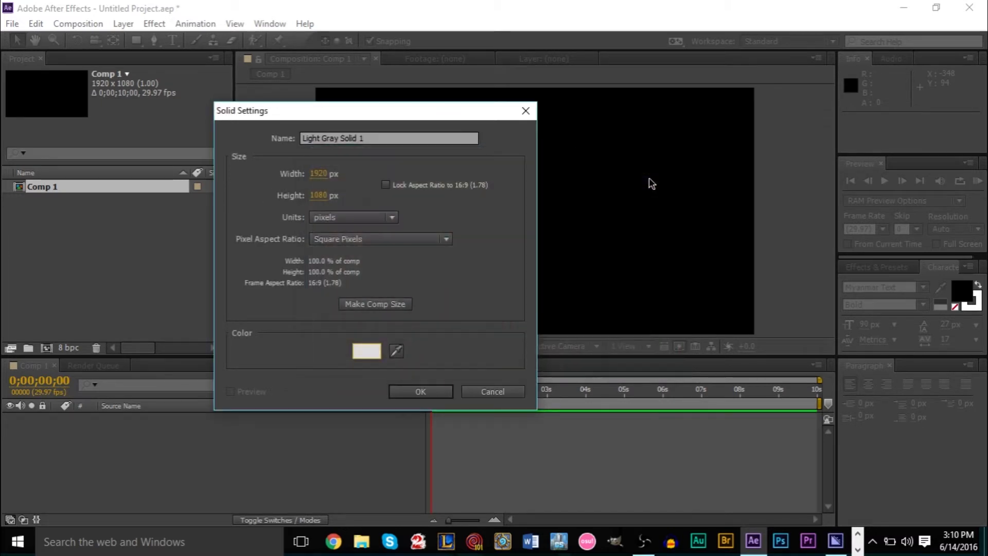
left_click(418, 391)
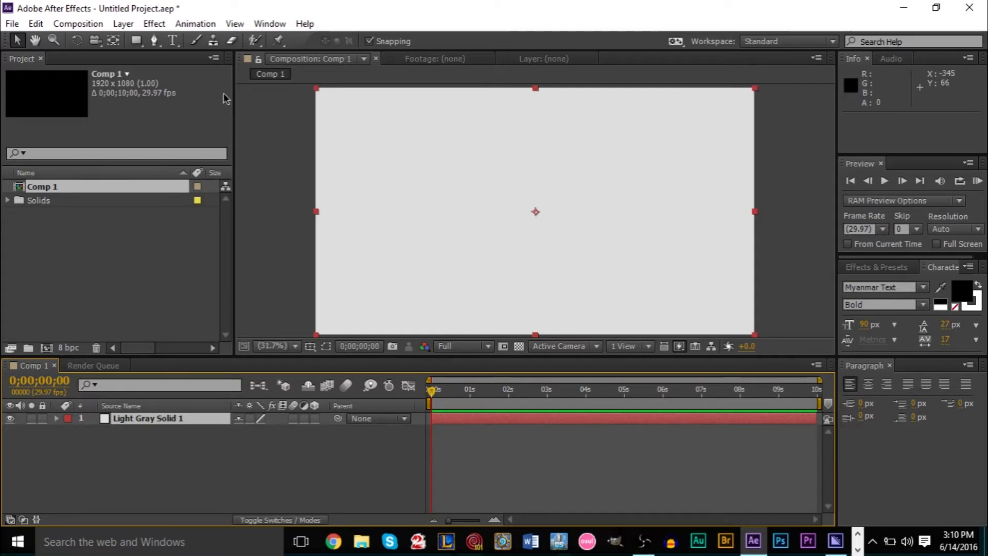
Add a second composition-sized solid layer in black (000000) above the light gray one.
left_click(124, 27)
mouse_move(150, 23)
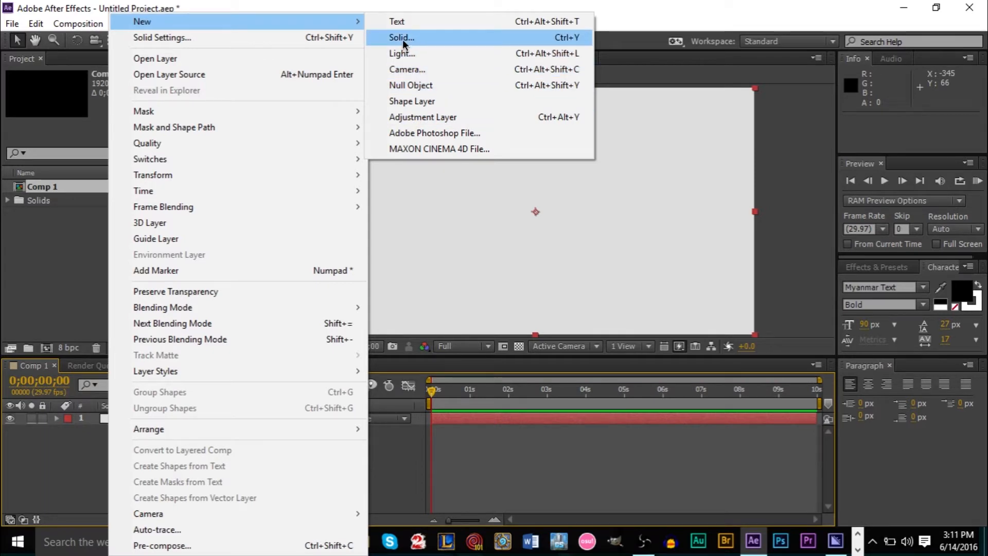
left_click(421, 35)
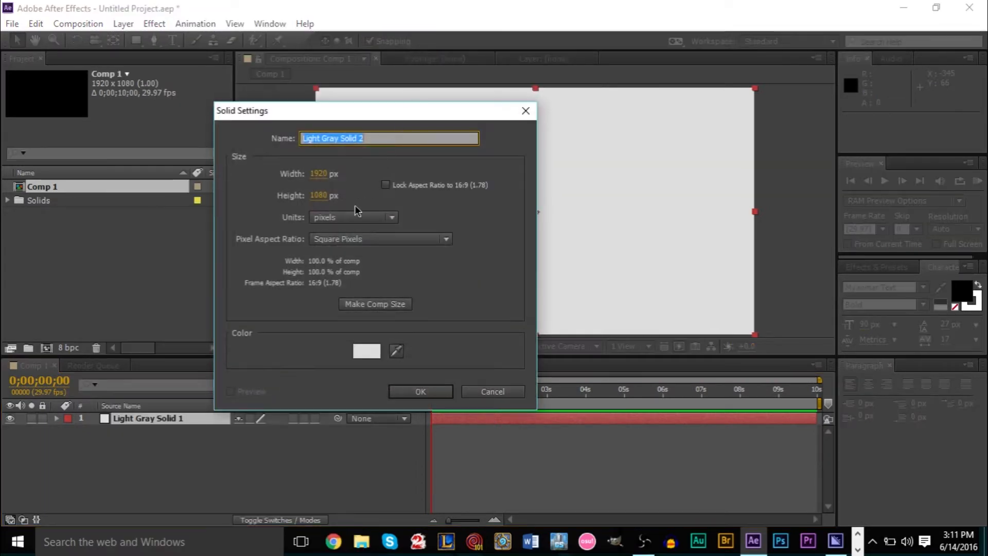
left_click(368, 350)
left_click_drag(362, 314, 507, 366)
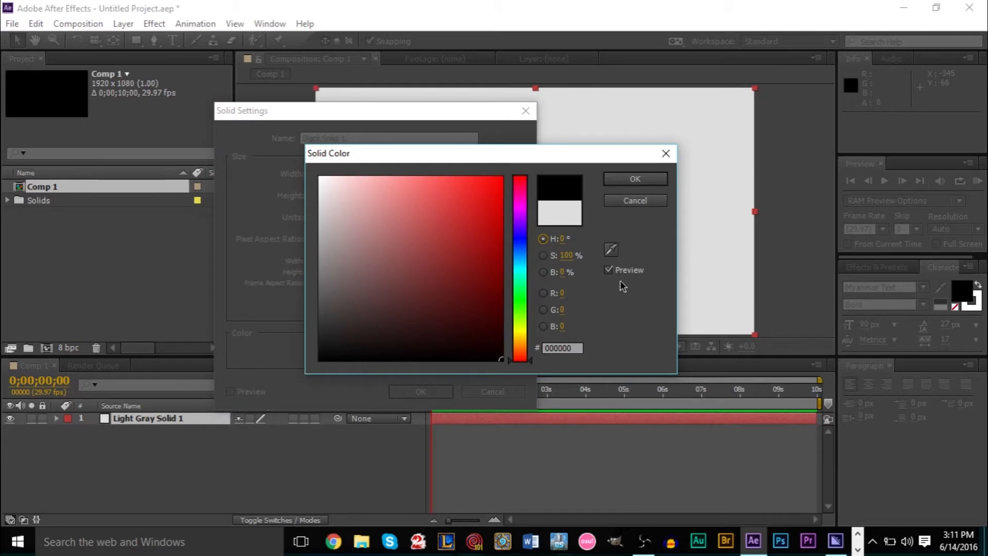
left_click(636, 179)
left_click(432, 393)
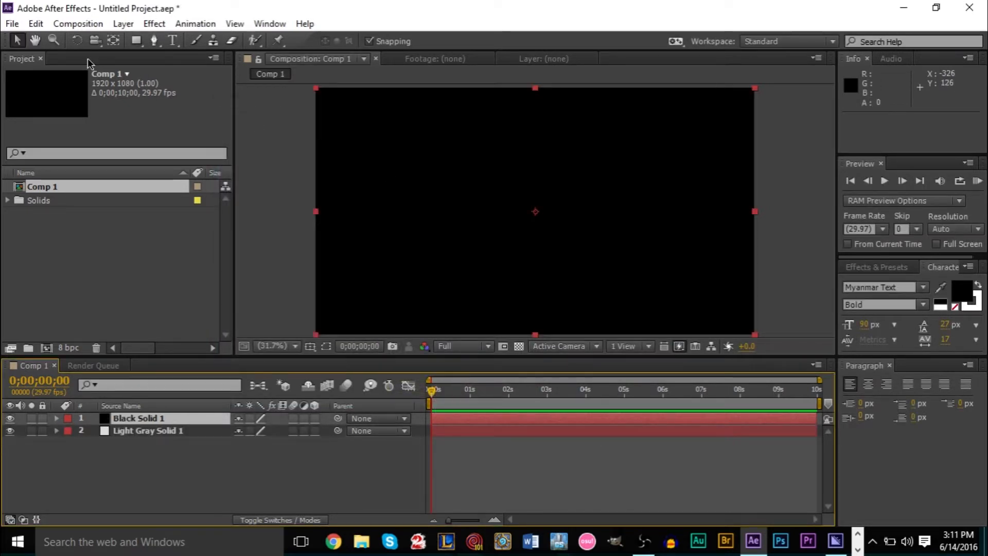
Add an ellipse mask that fills the whole black solid, and return to the Selection tool.
left_click(131, 46)
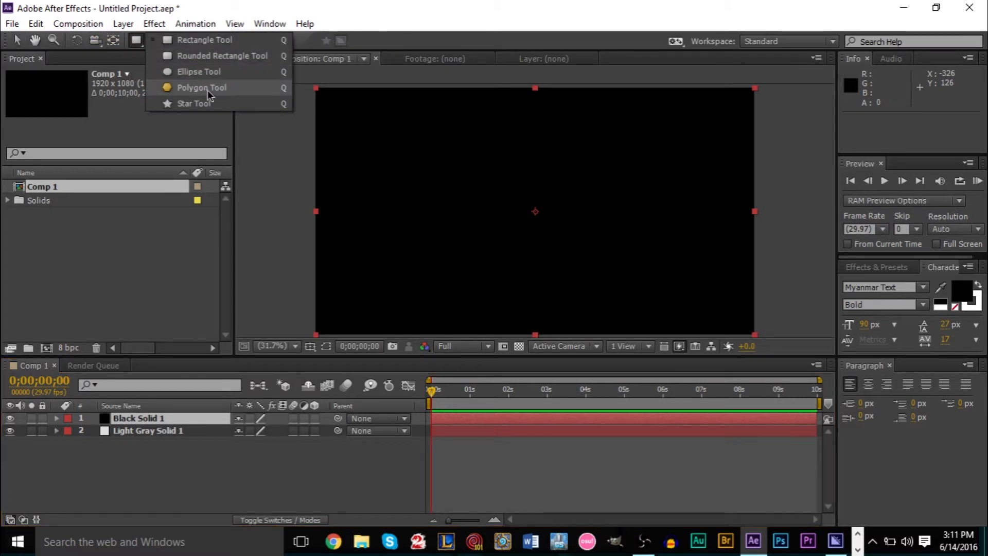
left_click(212, 75)
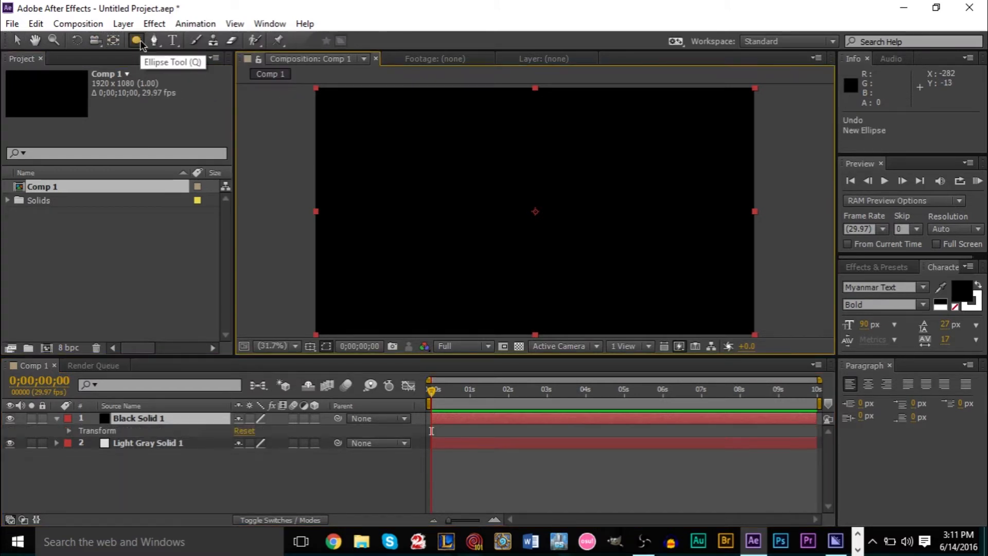
double_click(137, 40)
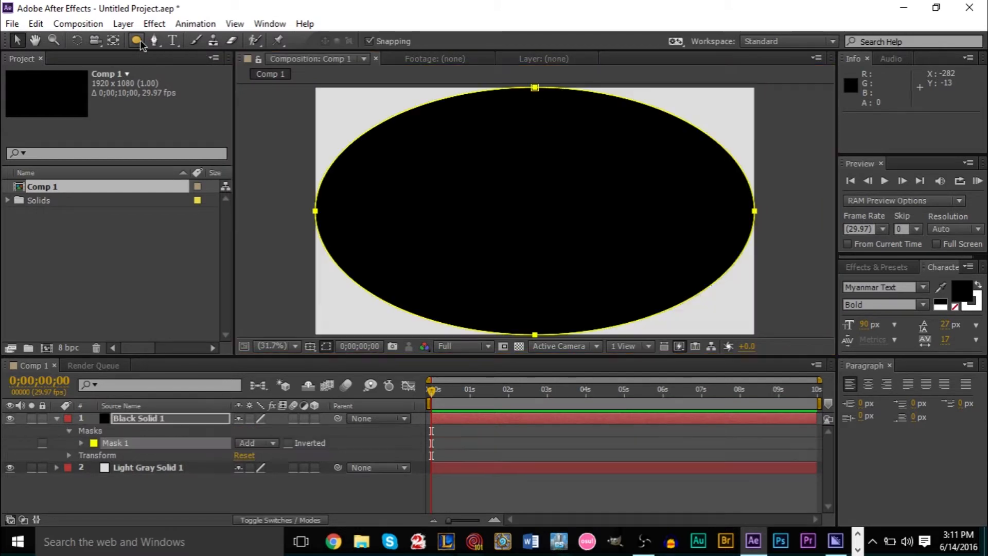
key("v")
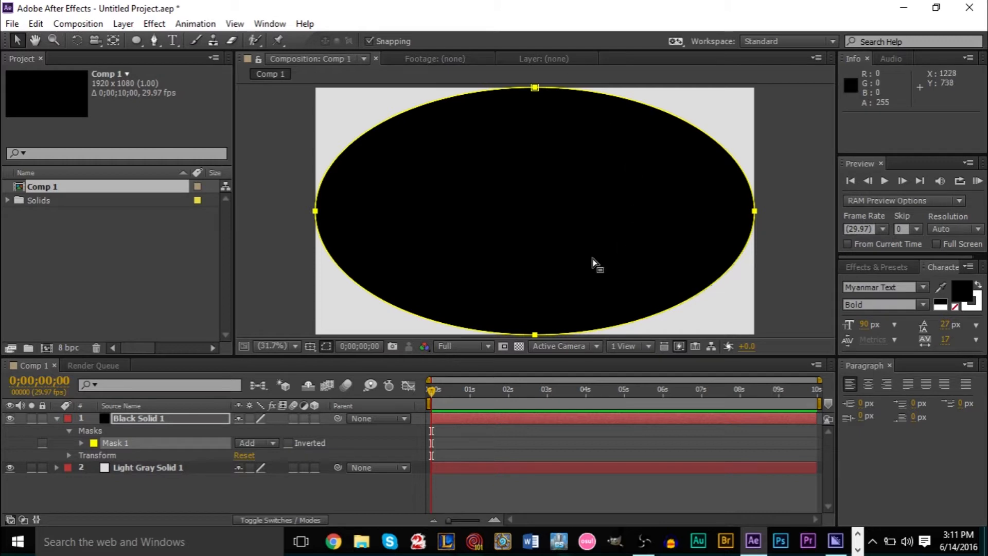
Set the mode of the black solid's ellipse mask to Subtract.
left_click(81, 444)
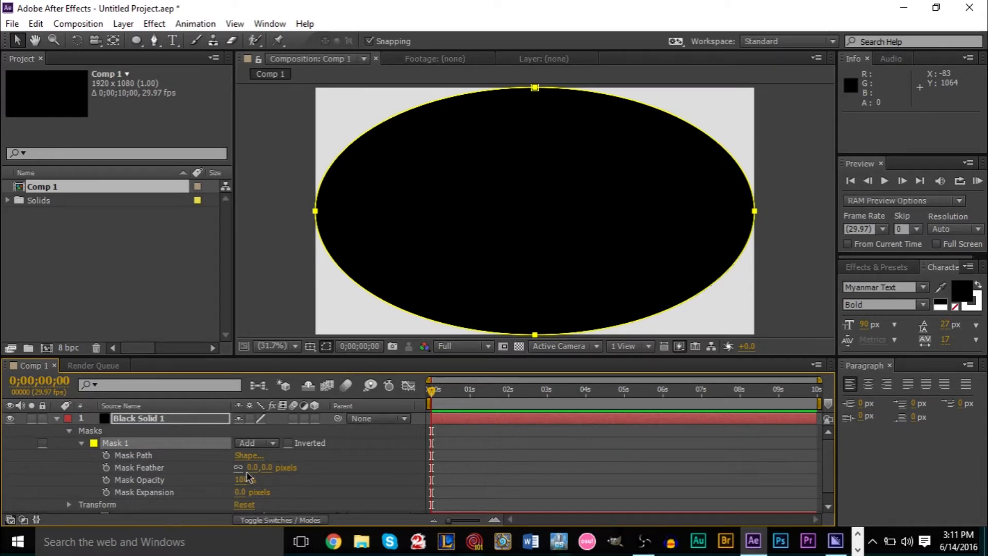
left_click(259, 444)
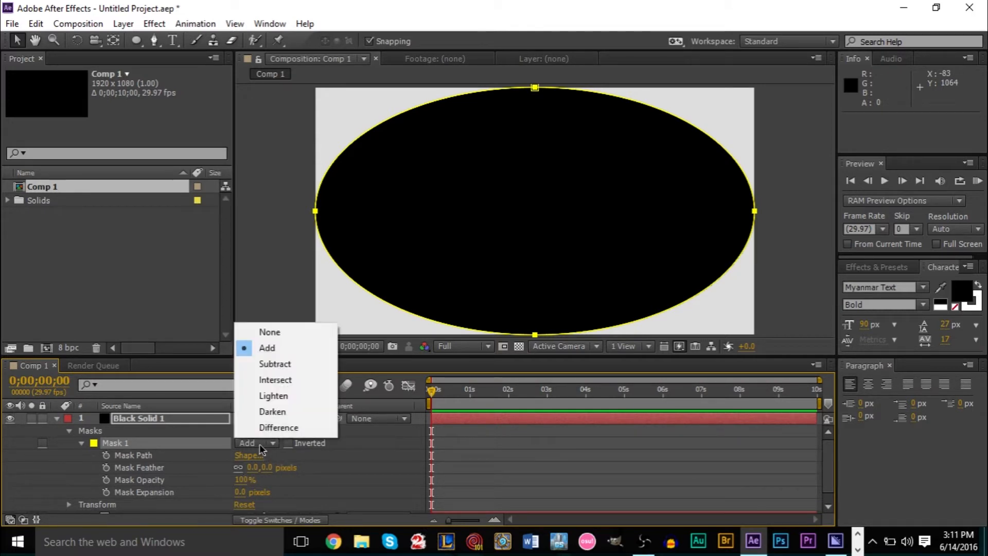
left_click(273, 364)
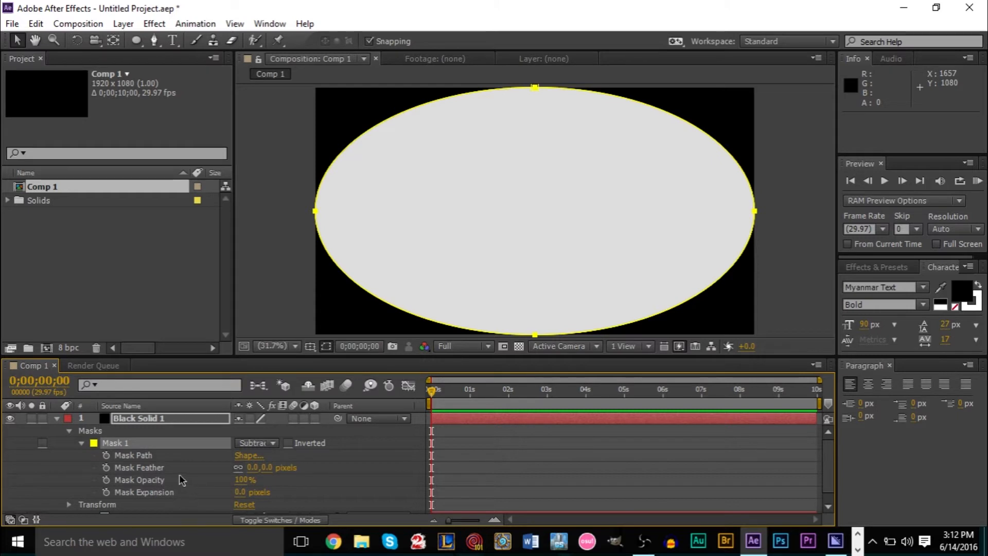
Set the ellipse mask's feather to 349 pixels and its opacity to 61%, and collapse the black solid's properties.
left_click_drag(259, 466, 493, 463)
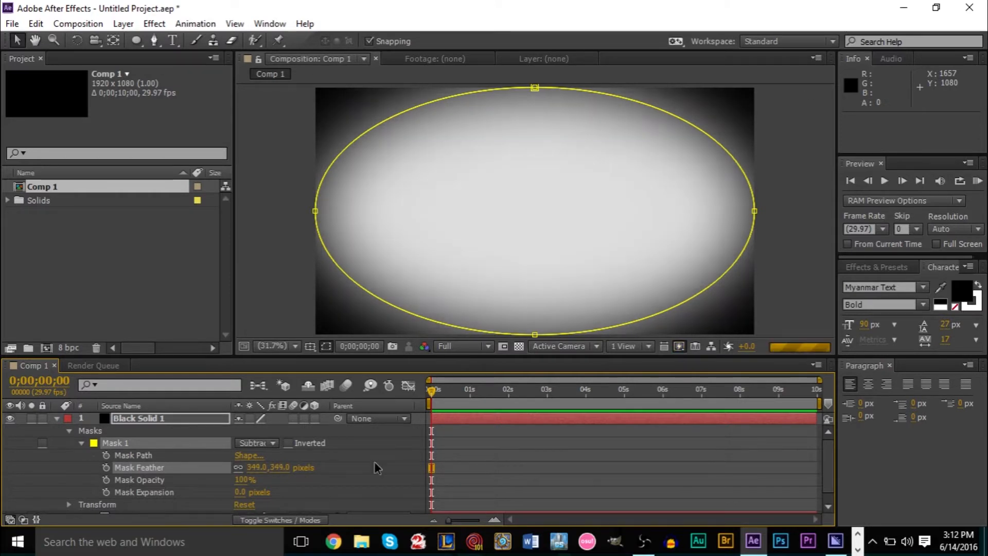
left_click_drag(244, 481, 218, 483)
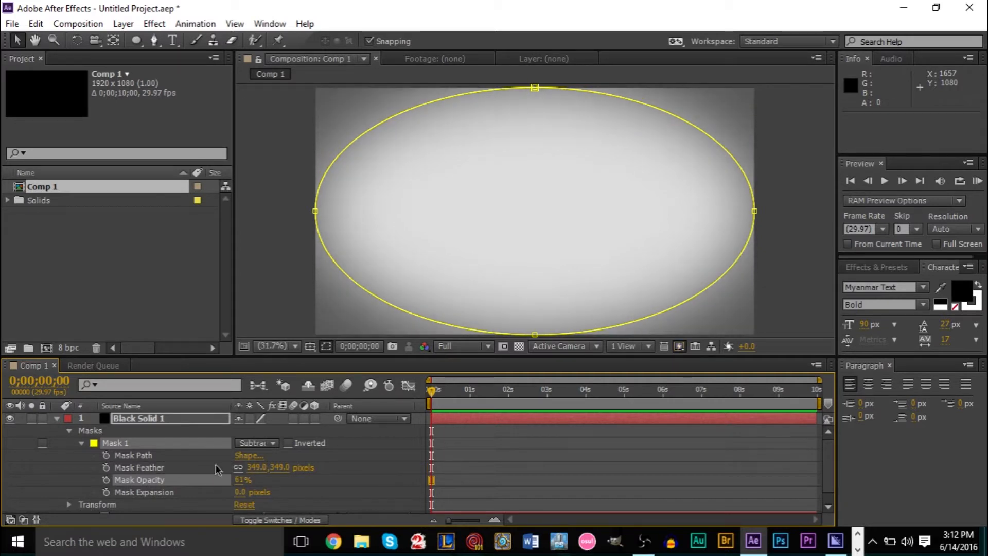
left_click(132, 420)
left_click(252, 266)
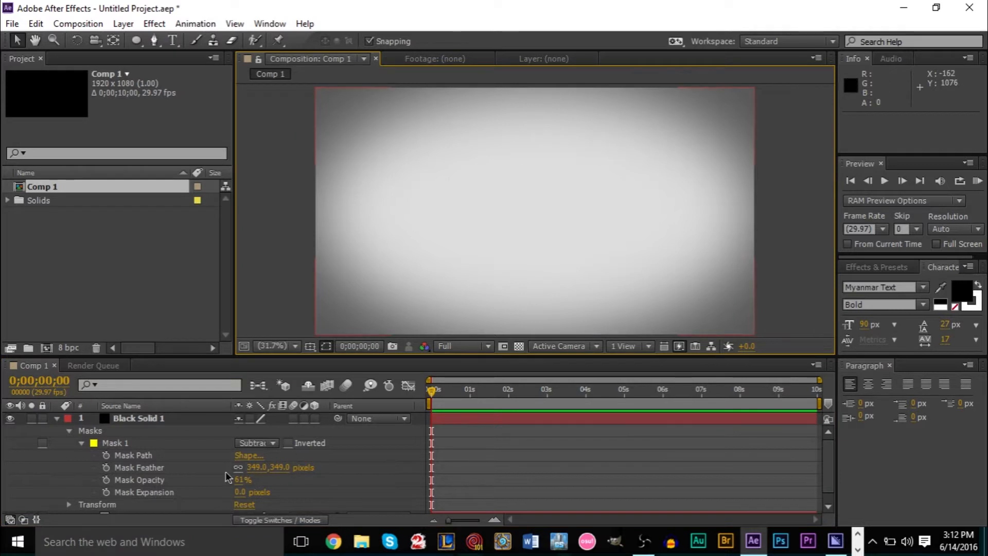
left_click(60, 423)
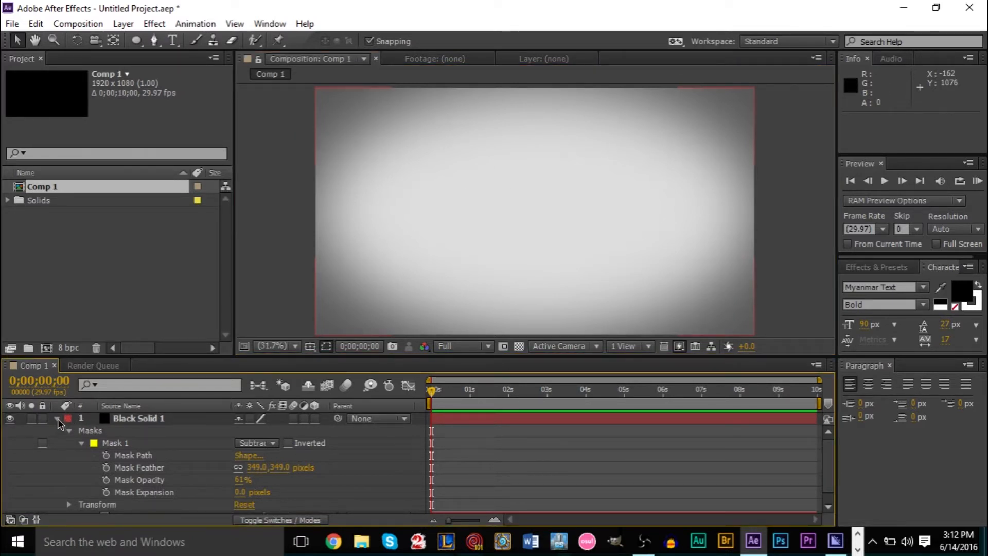
left_click(58, 418)
left_click(139, 434)
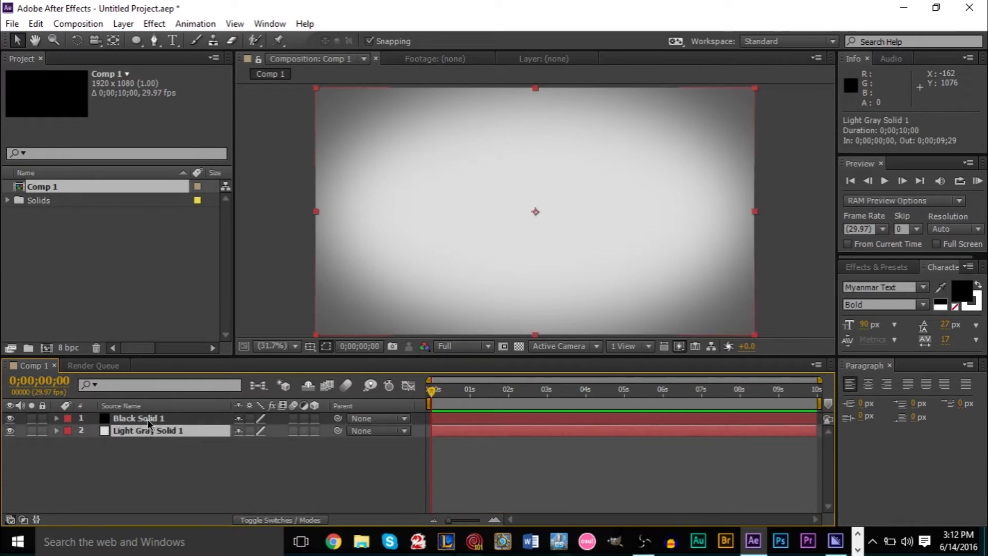
left_click(148, 418)
left_click(515, 430)
Create a second composition, Comp 2, with the same 1920 x 1080 px, 29.97 fps, 10-second settings.
left_click(93, 23)
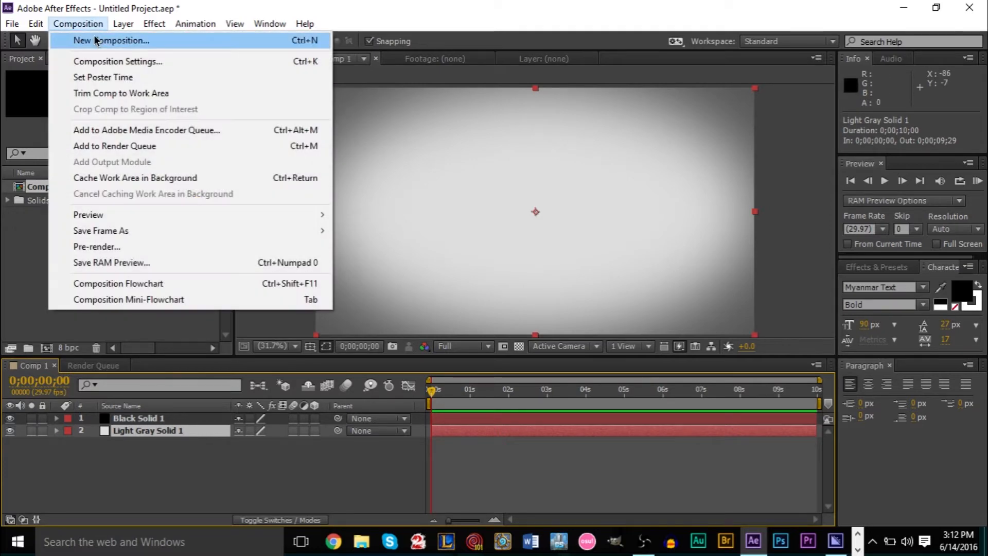
left_click(98, 39)
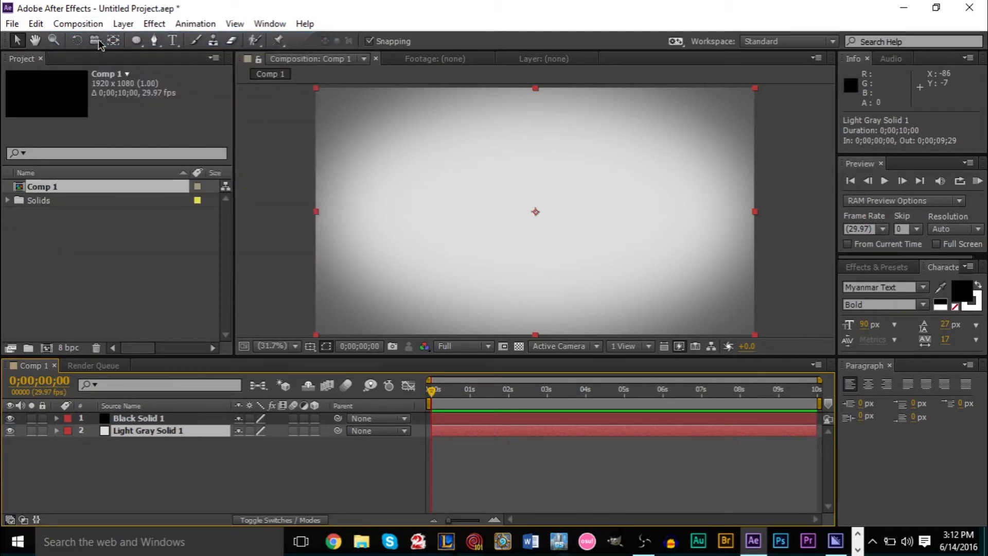
left_click_drag(357, 117, 384, 97)
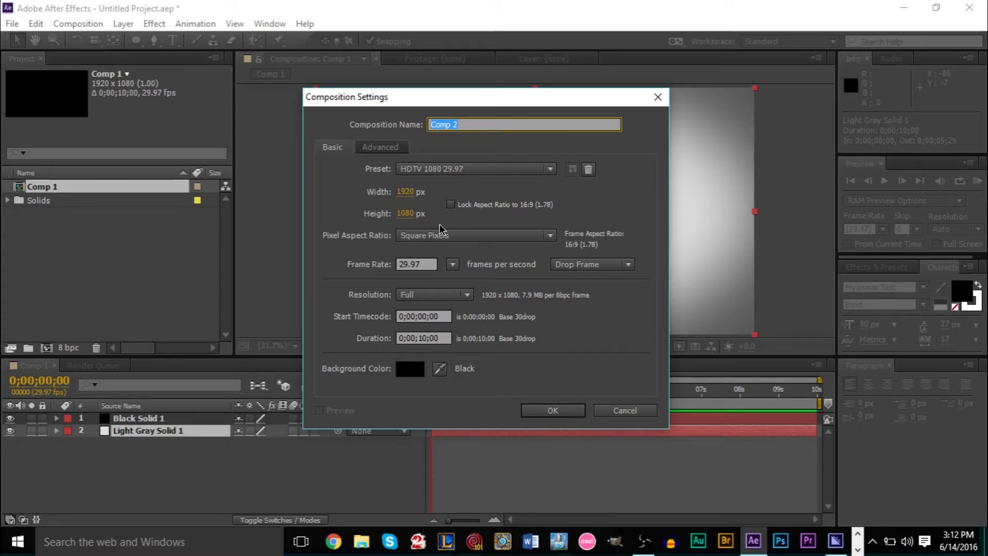
left_click(544, 413)
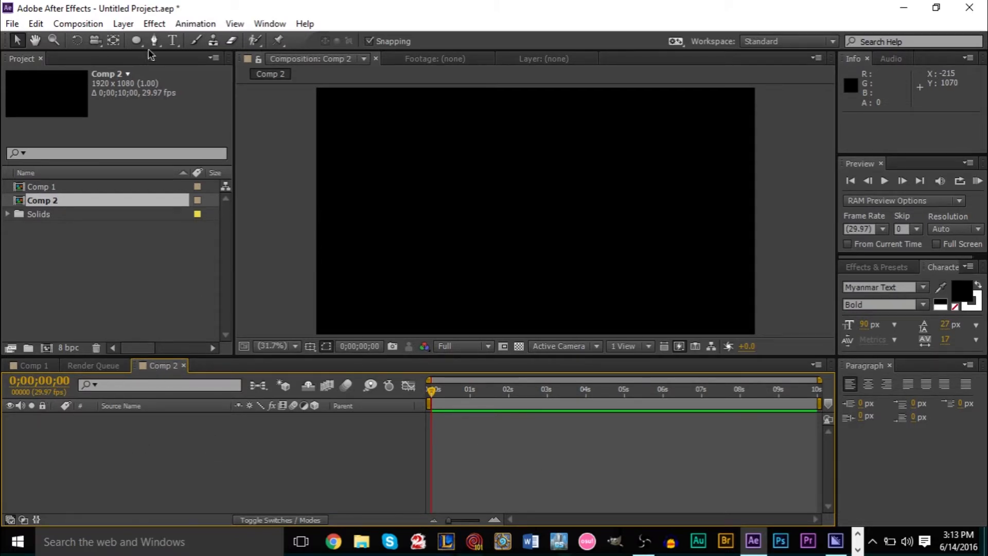
Add an empty text layer to Comp 2 and turn on the transparency grid in its viewer.
left_click(132, 28)
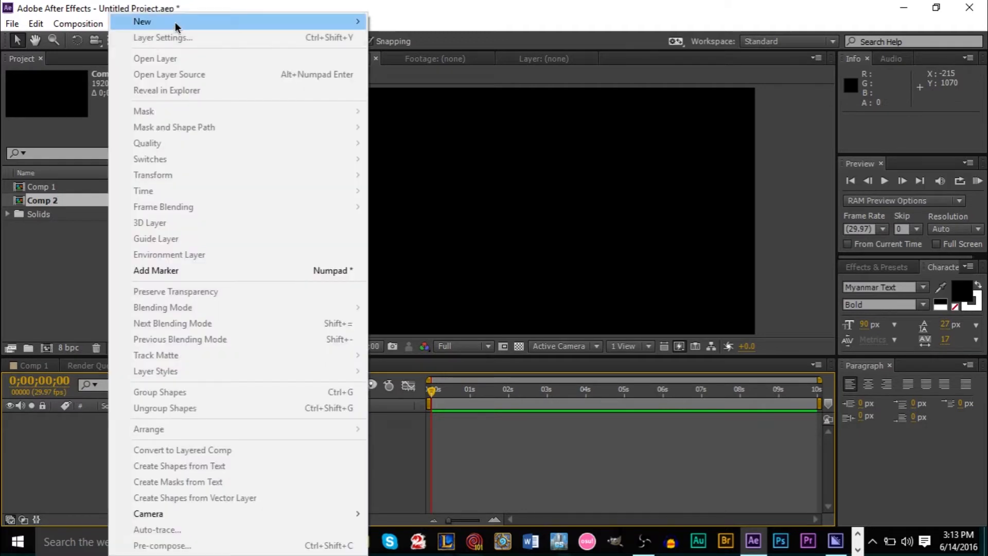
mouse_move(190, 22)
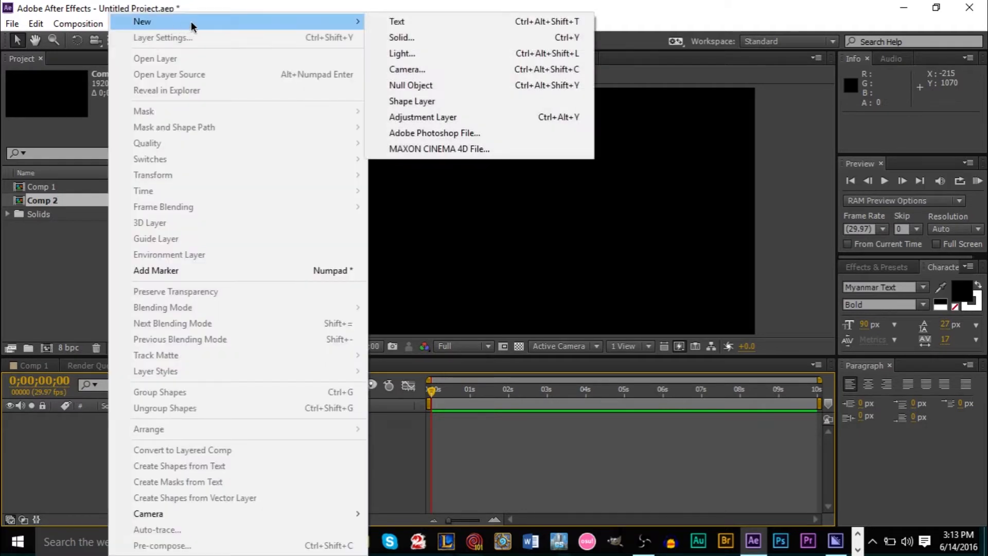
left_click(440, 25)
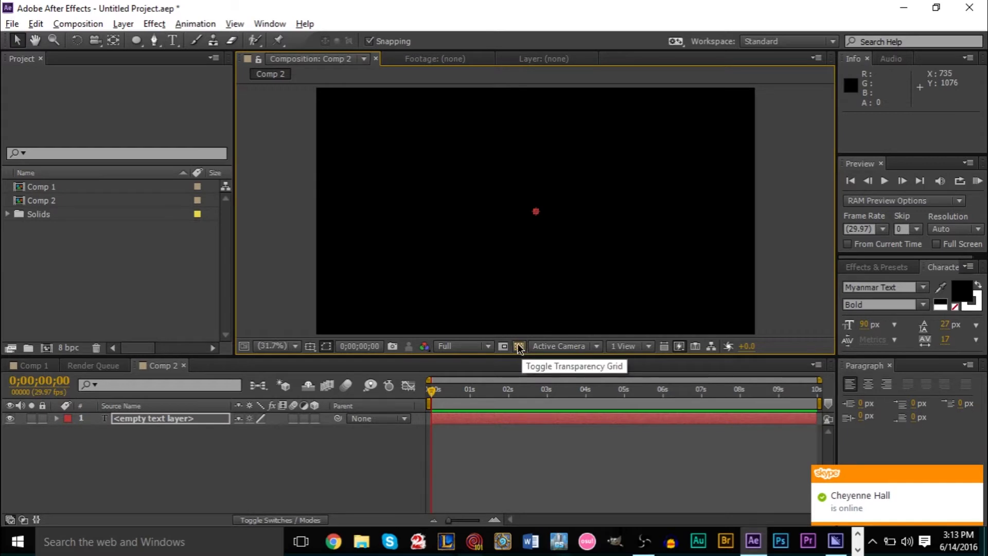
left_click(519, 347)
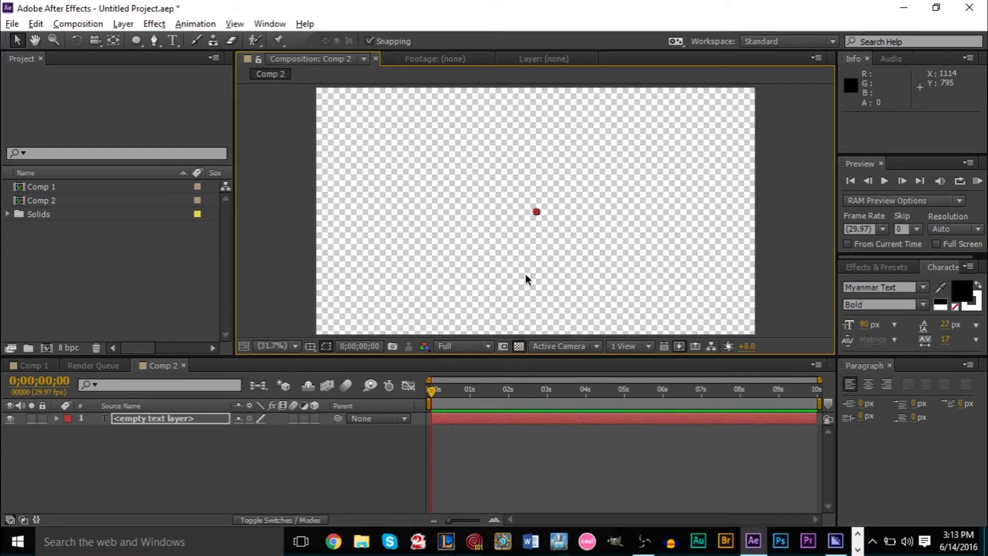
Toggle the transparency grid in the Comp 2 viewer off and back on.
left_click(519, 347)
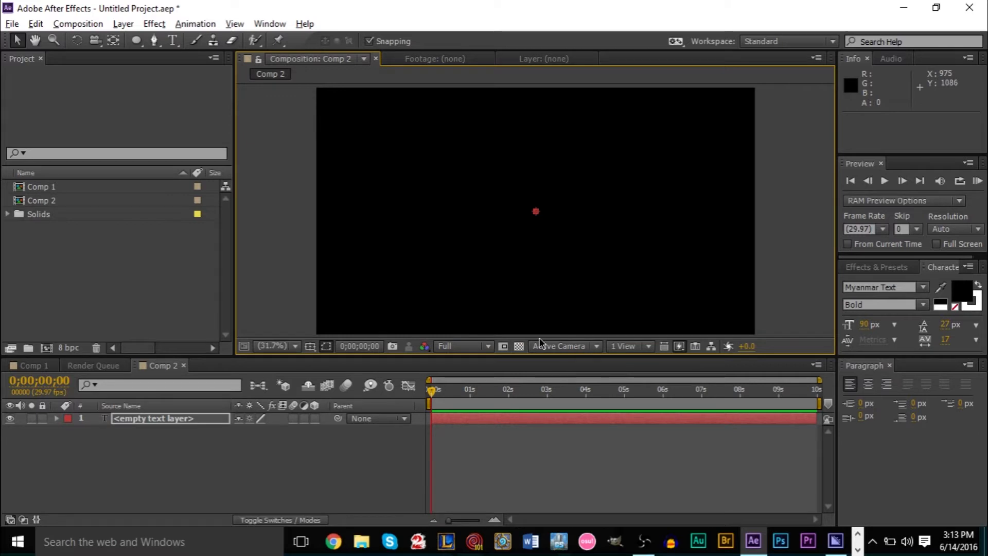
left_click(520, 347)
left_click(519, 348)
left_click(519, 348)
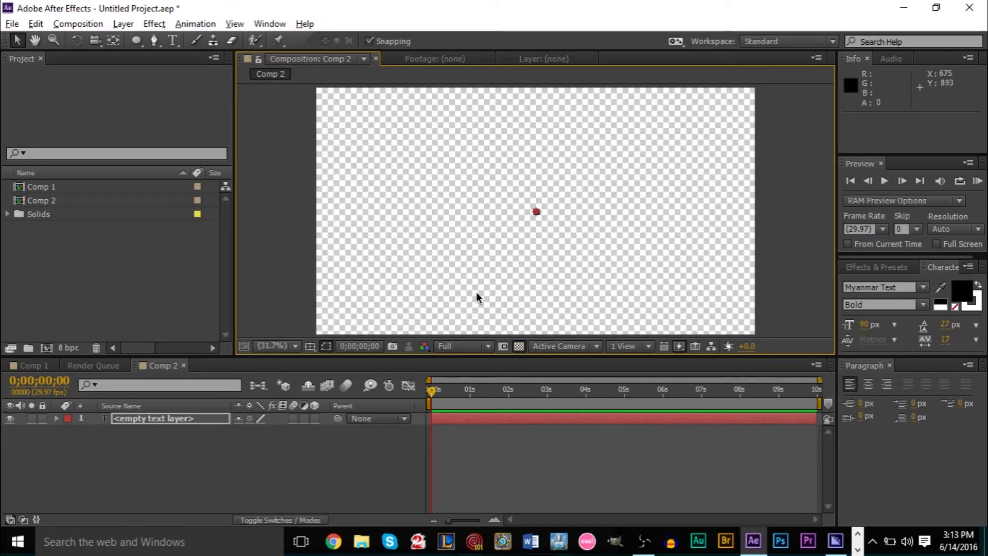
Open the empty text layer in Comp 2 for text entry.
left_click(189, 420)
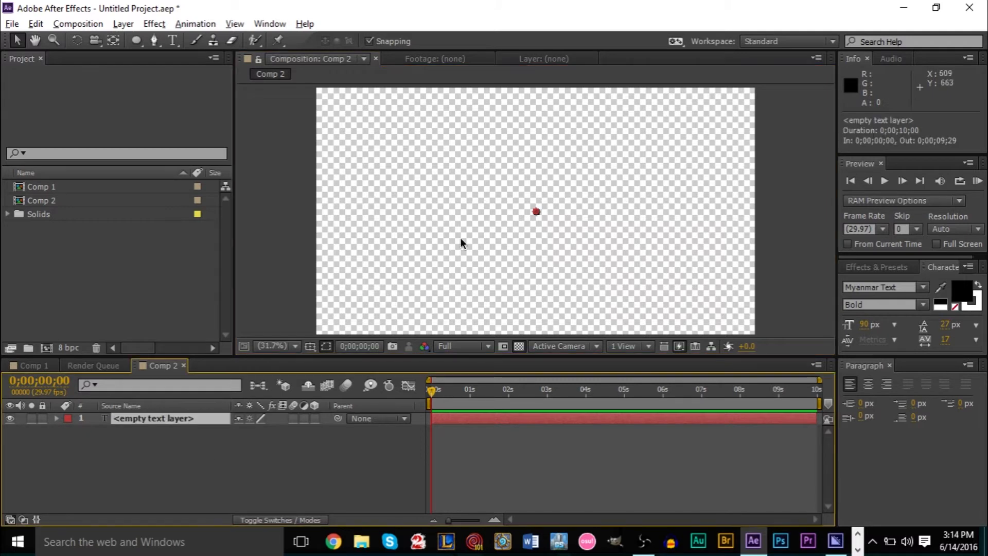
left_click(521, 200)
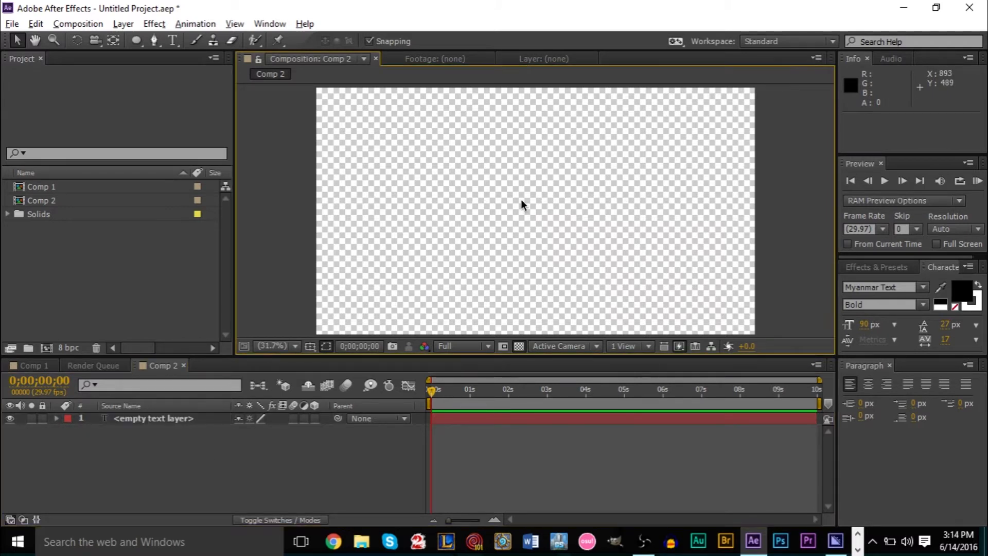
double_click(473, 420)
type("sdddsd")
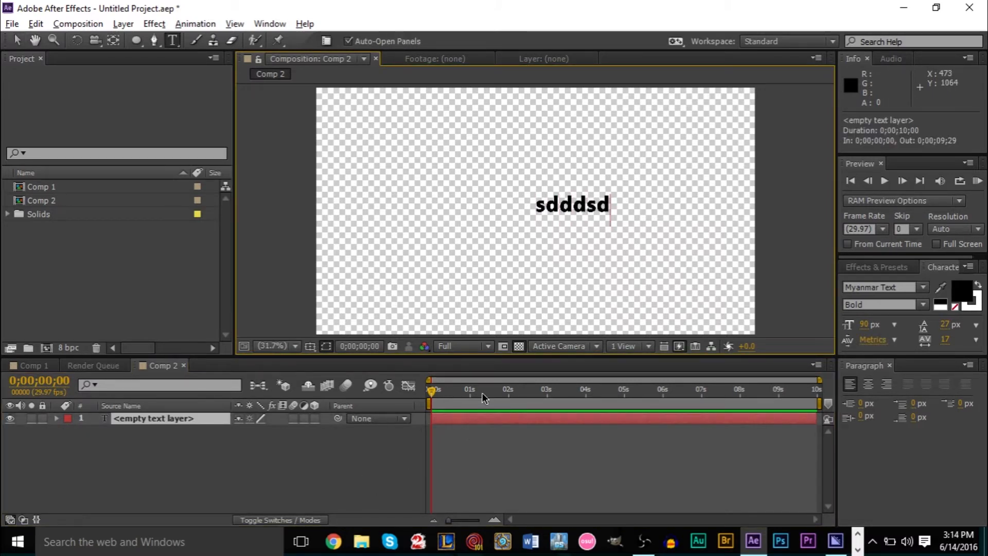
type("G")
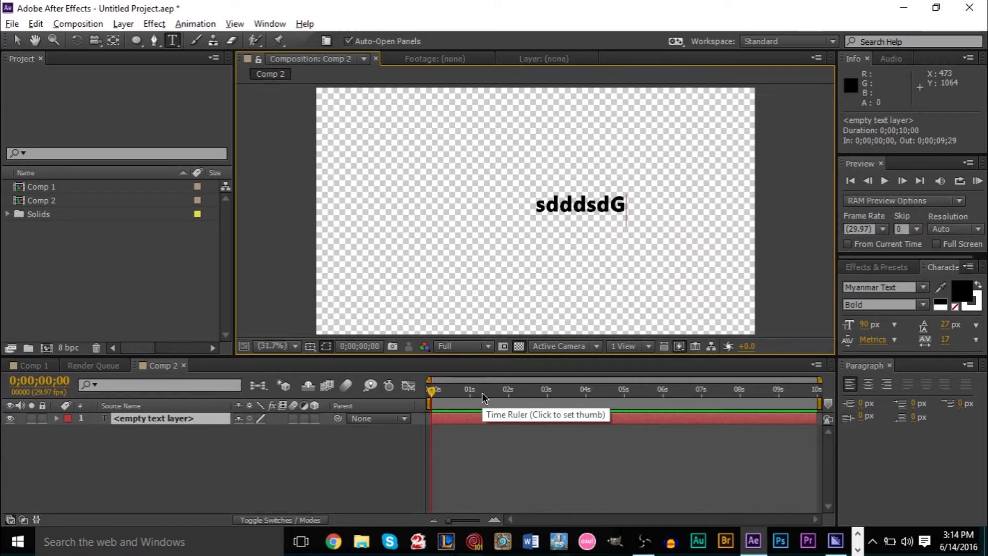
key("BackSpace")
key("BackSpace")
key("BackSpace")
key("BackSpace")
key("BackSpace")
key("BackSpace")
key("BackSpace")
type("G")
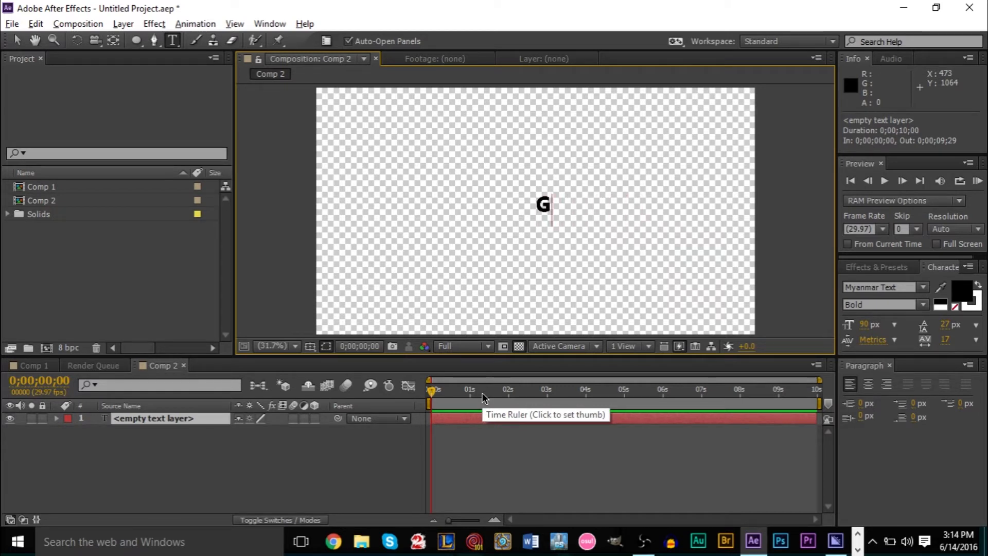
key("BackSpace")
Enter "Tutorials with GS" as the text of the empty text layer.
type("T")
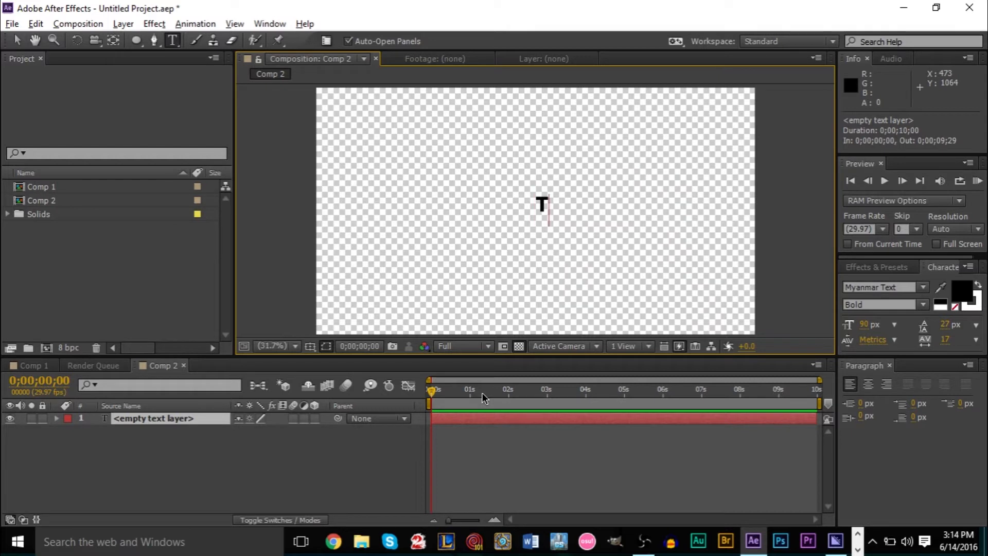
type("utorials")
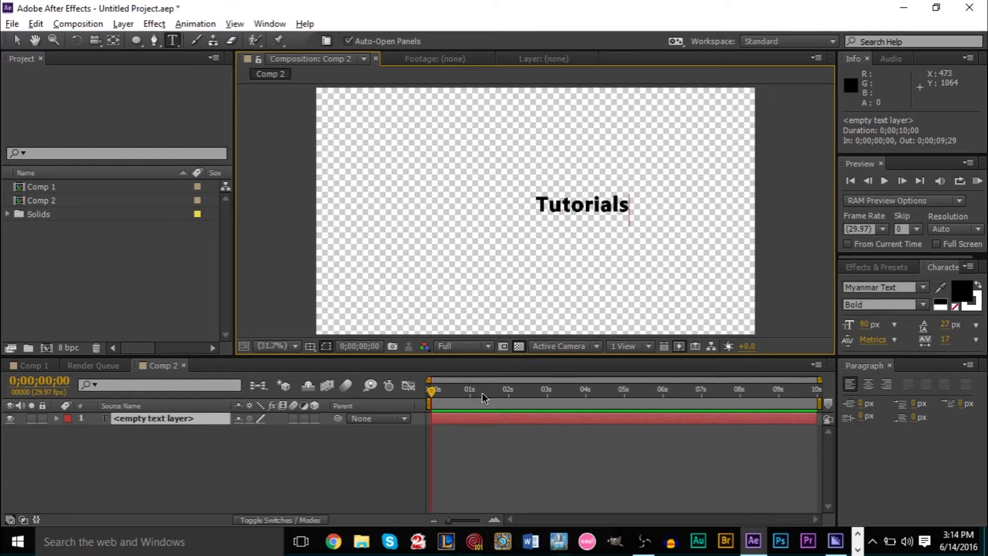
type(" wi th S")
key("BackSpace")
type("GS")
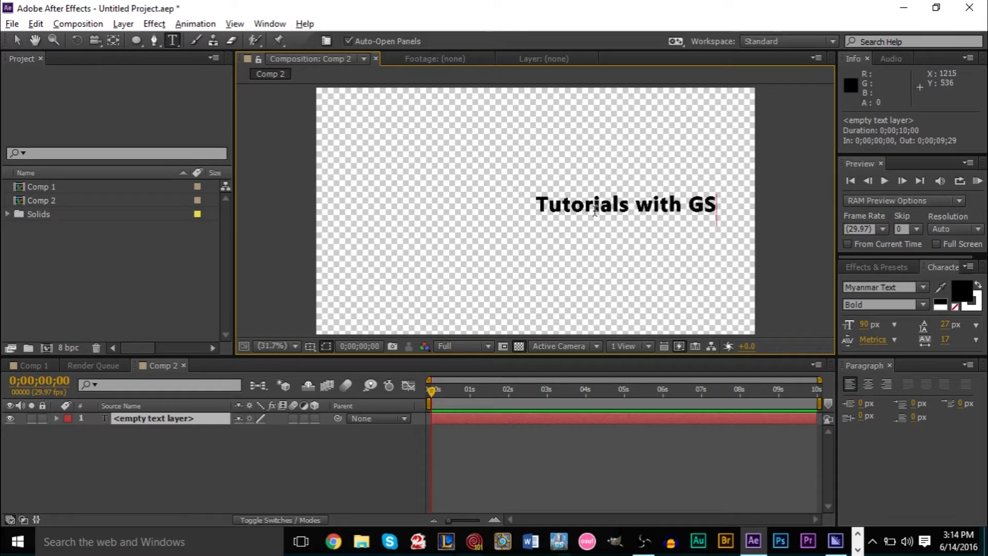
Move the title to about position 537, 556 and replace its text with "TUTORIALS WITH GS" in capitals.
left_click(17, 40)
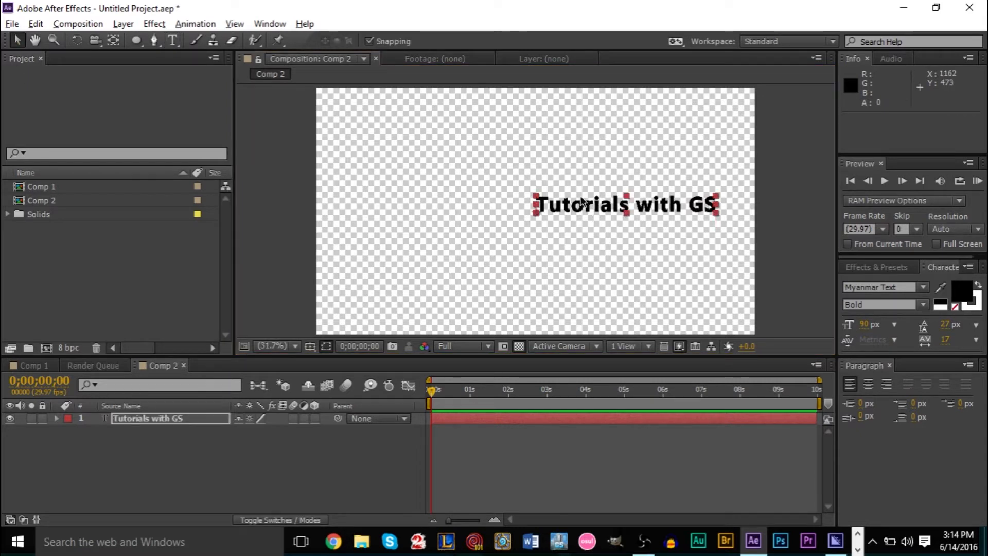
left_click_drag(572, 210, 507, 212)
double_click(507, 212)
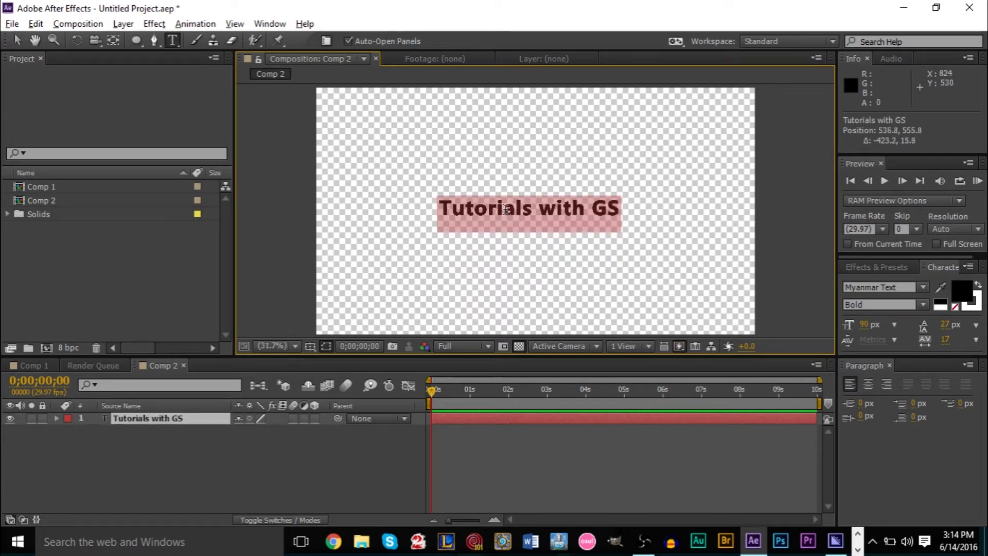
type("TUTORIL")
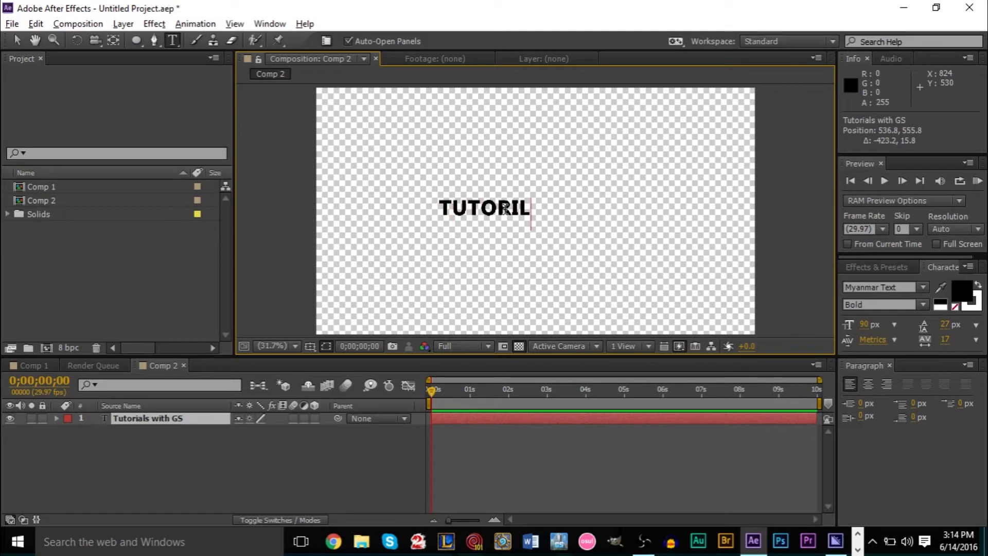
key("BackSpace")
type("ALS WITH GS")
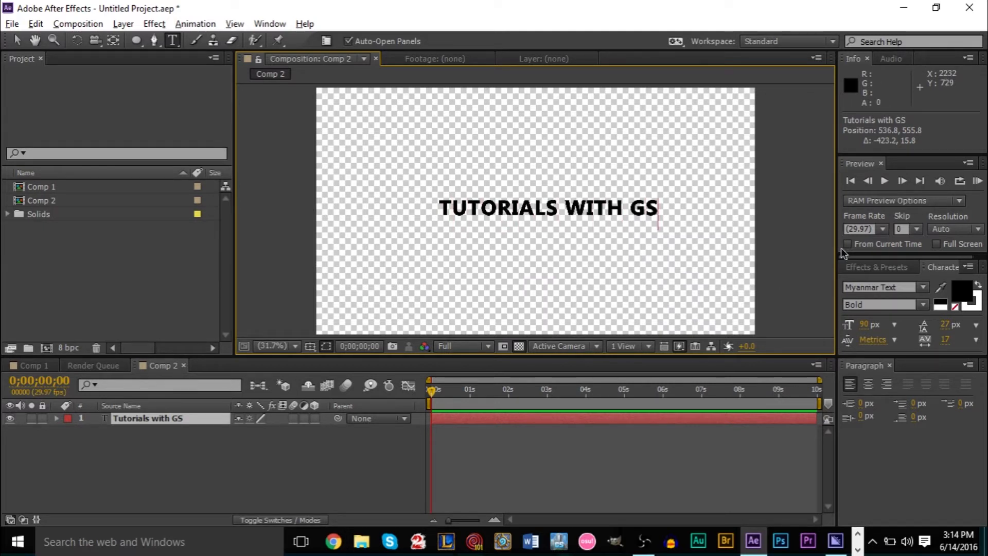
Set the font of the whole "TUTORIALS WITH GS" text to Impact Regular.
double_click(605, 212)
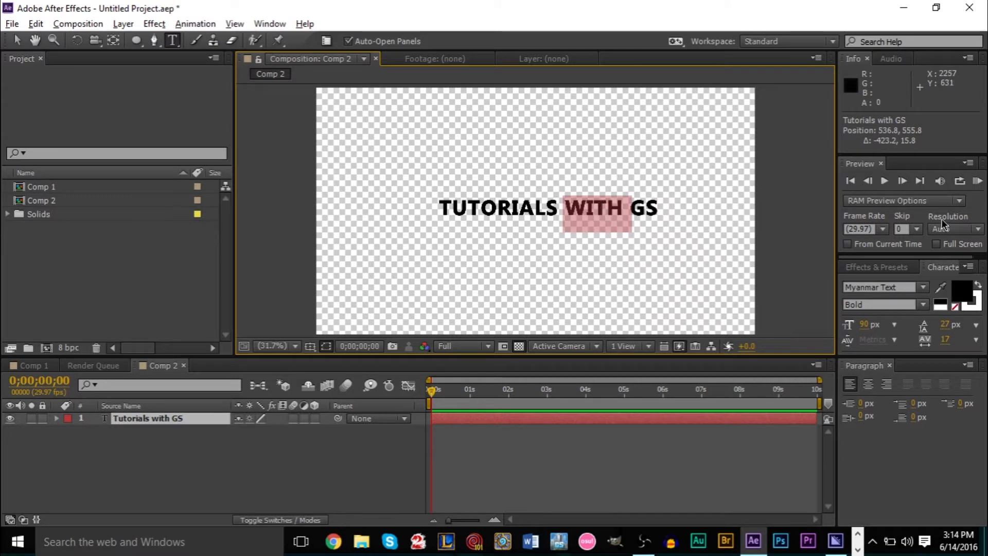
triple_click(564, 207)
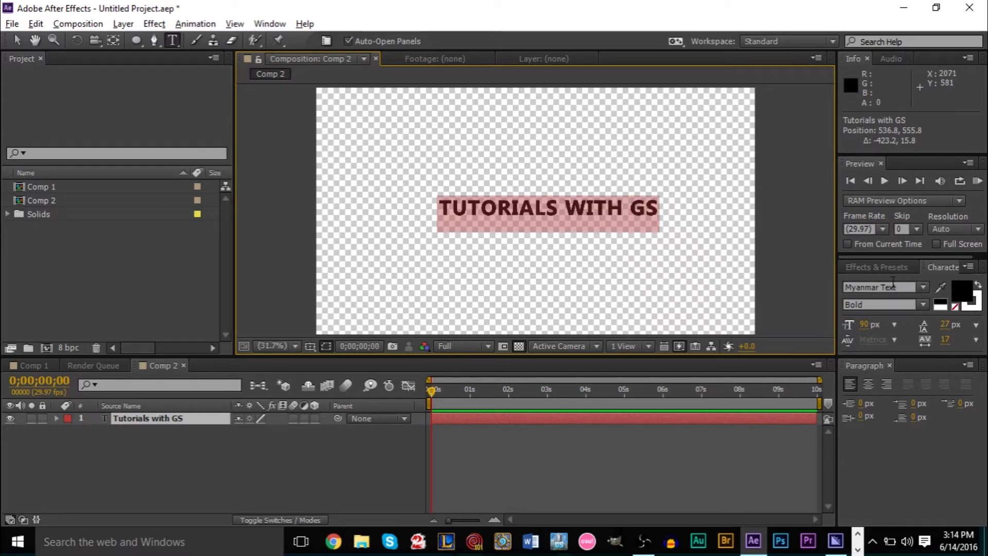
left_click(921, 288)
scroll(920, 396, "down", 2)
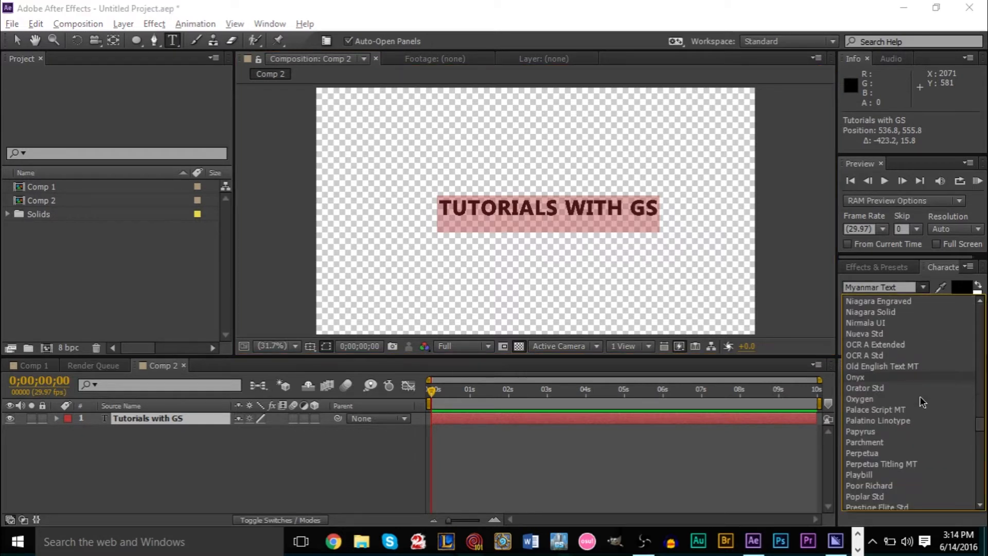
scroll(919, 397, "up", 15)
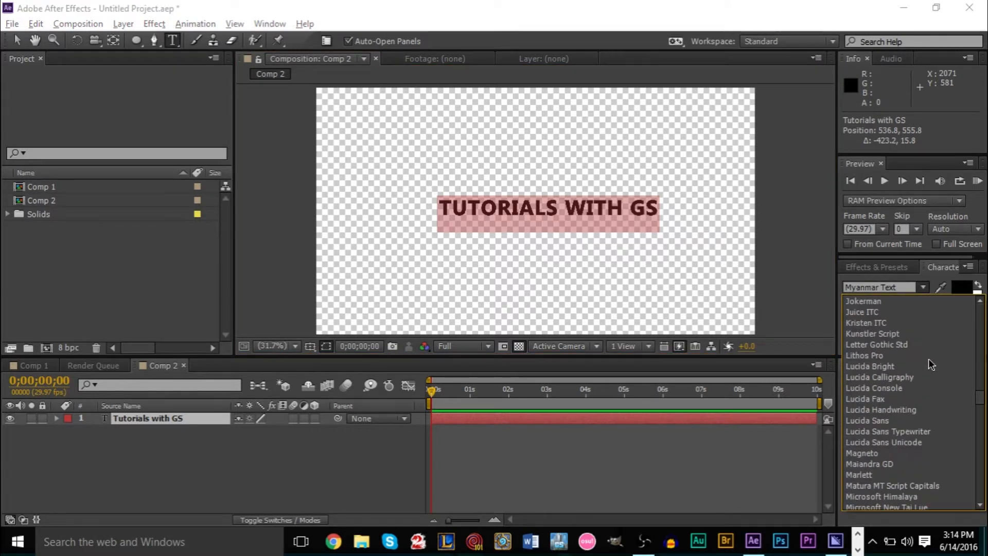
left_click(911, 376)
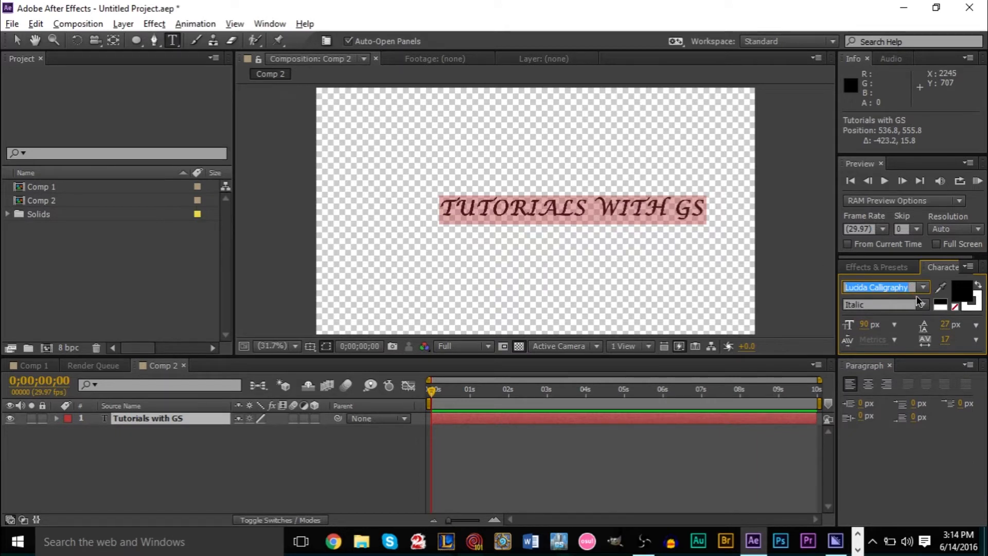
key("Up")
key("Up")
key("Up")
key("Up")
key("Up")
key("Up")
key("Up")
key("Up")
key("Up")
key("Up")
key("Up")
key("Up")
key("Down")
key("Up")
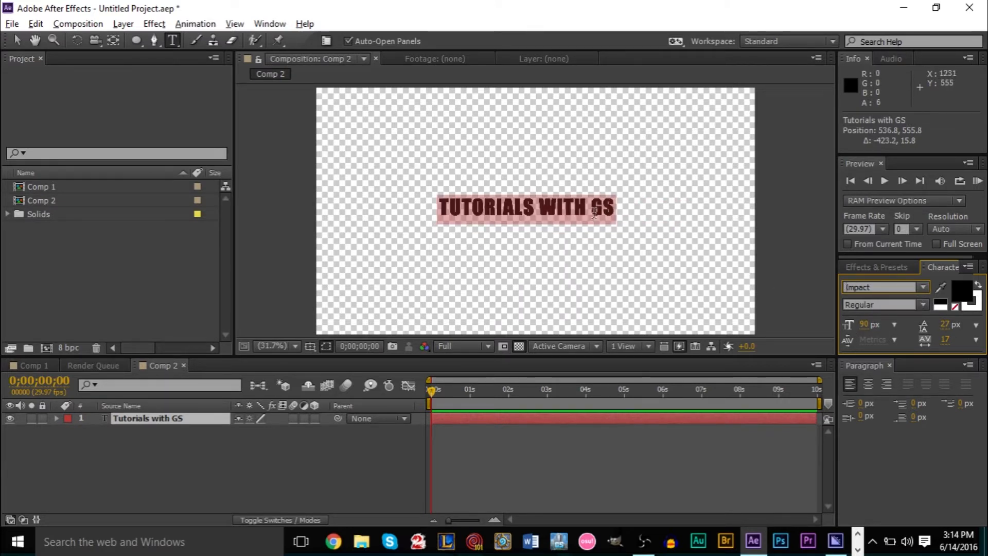
left_click(557, 209)
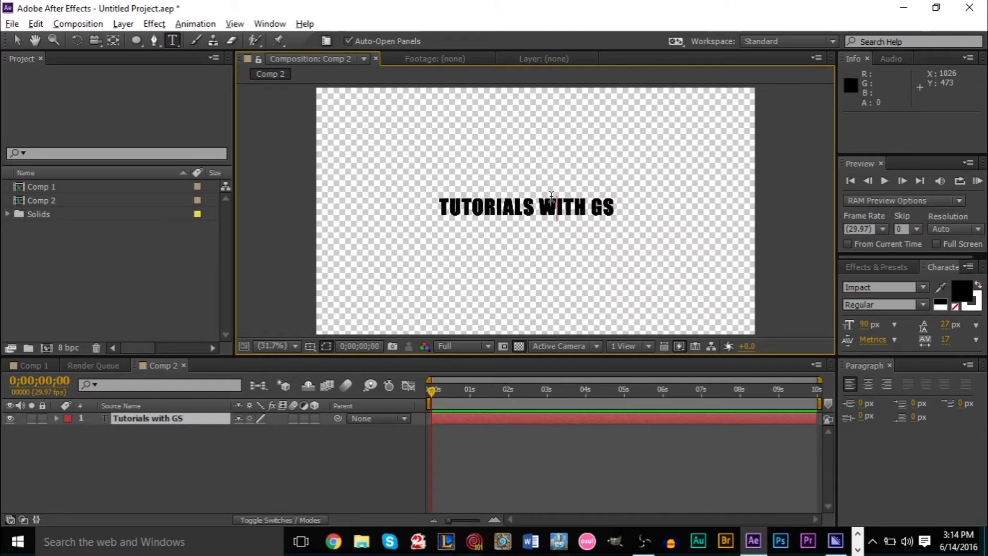
Try to set the title's font size to 152 px.
left_click(865, 325)
type("152")
key("Return")
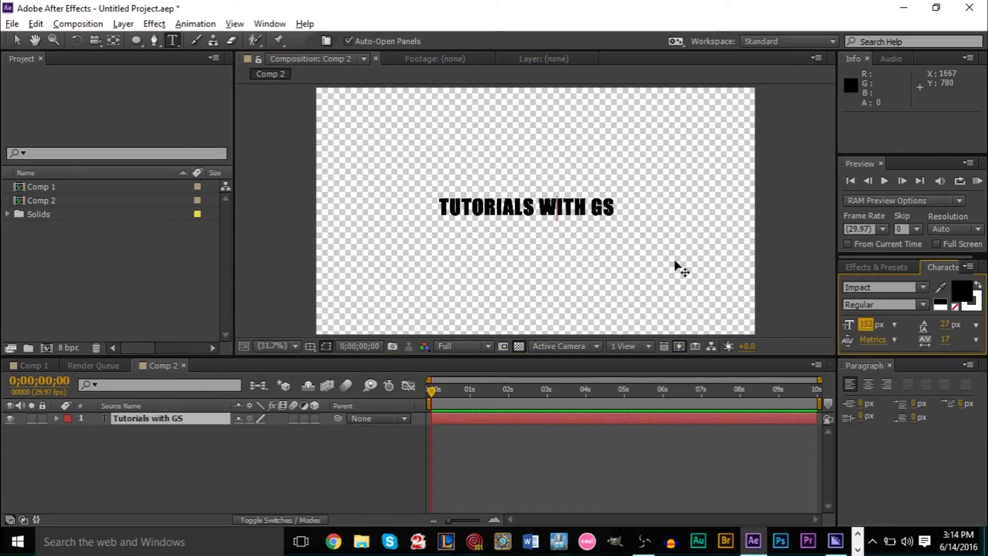
Set the whole title's font size to 166 px and center it in the frame at about position 230, 625.
key("ctrl+a")
left_click(878, 324)
left_click_drag(881, 324, 963, 326)
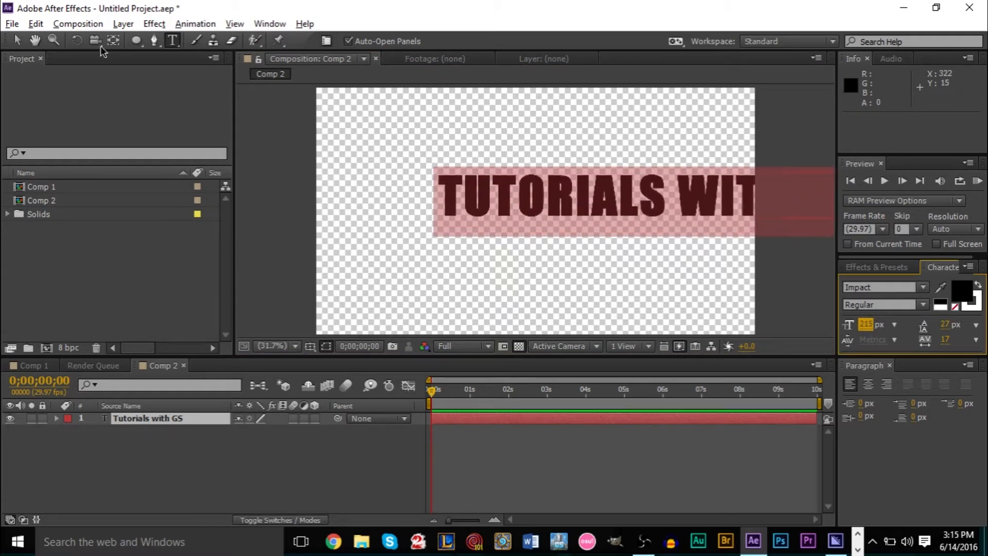
left_click(17, 40)
left_click_drag(571, 216, 521, 233)
left_click_drag(866, 324, 845, 320)
left_click_drag(587, 209, 614, 215)
left_click_drag(870, 325, 858, 327)
mouse_move(587, 220)
left_mouse_down()
mouse_move(613, 219)
mouse_move(601, 220)
left_mouse_up()
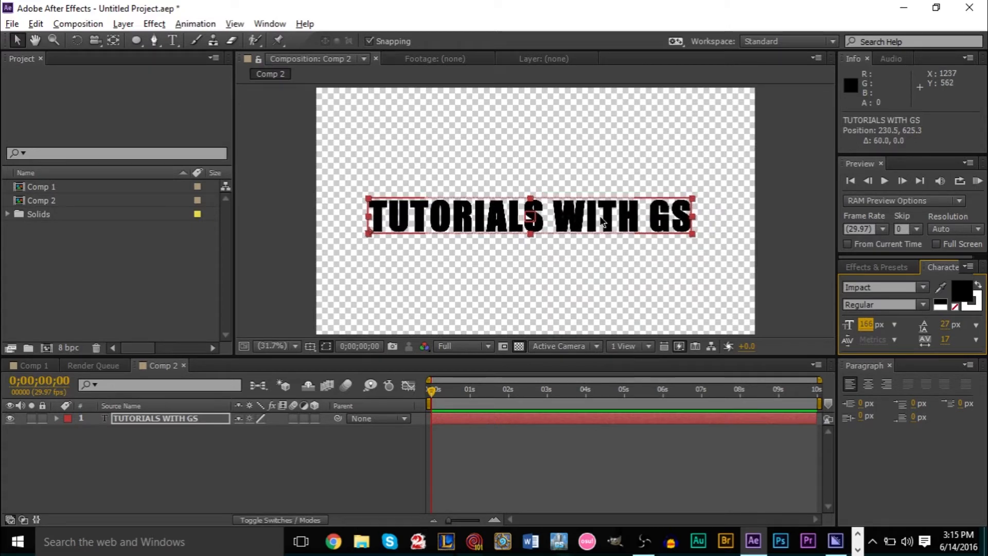
left_click(772, 216)
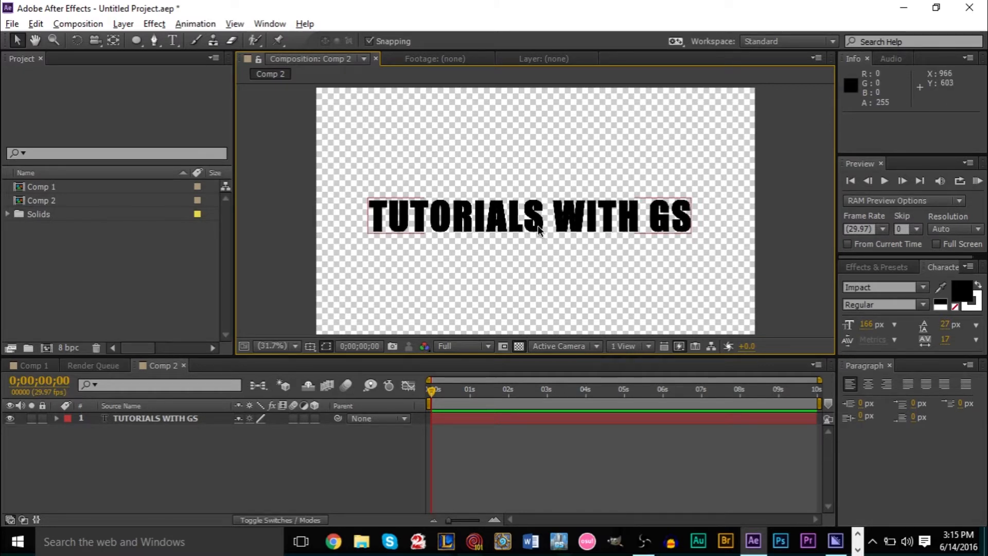
Change the fill color of the word "TUTORIALS" to dark red, C40000.
double_click(394, 230)
left_click(476, 226)
left_click_drag(546, 224, 321, 224)
left_click(974, 290)
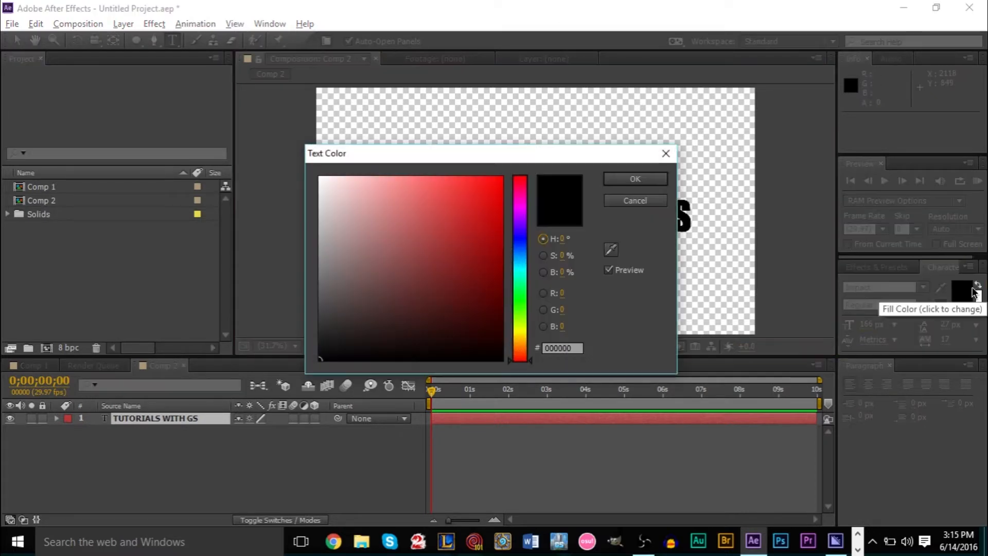
left_click_drag(410, 287, 602, 144)
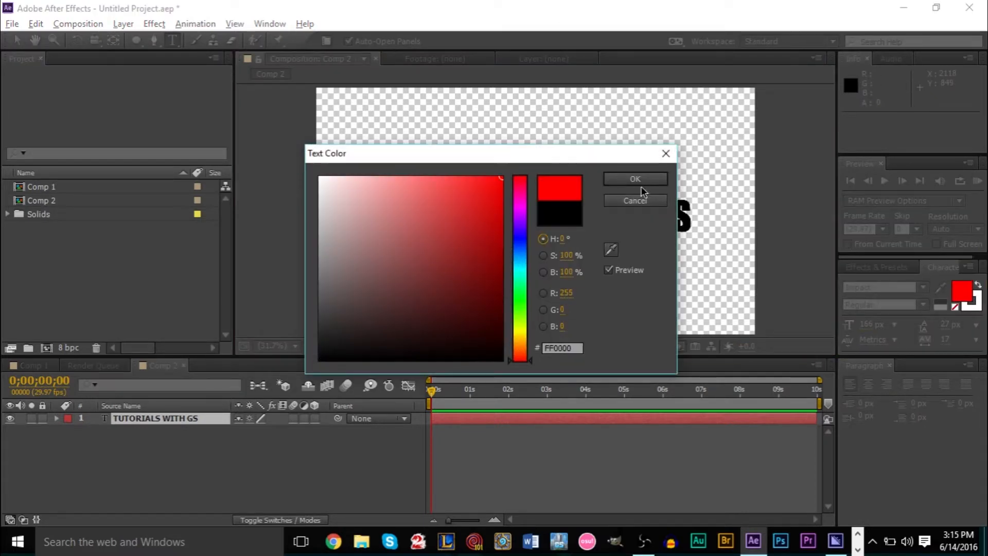
left_click_drag(470, 183, 525, 225)
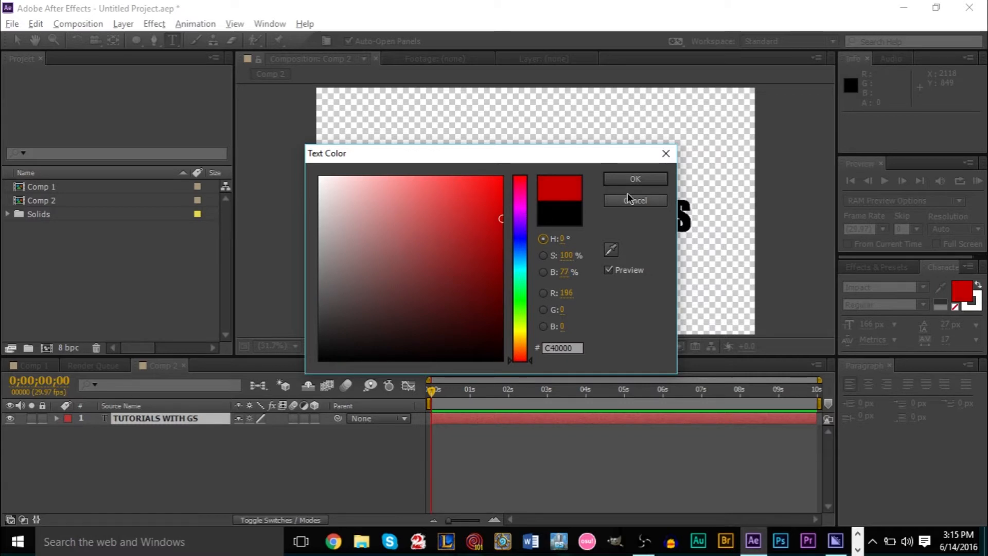
left_click(635, 178)
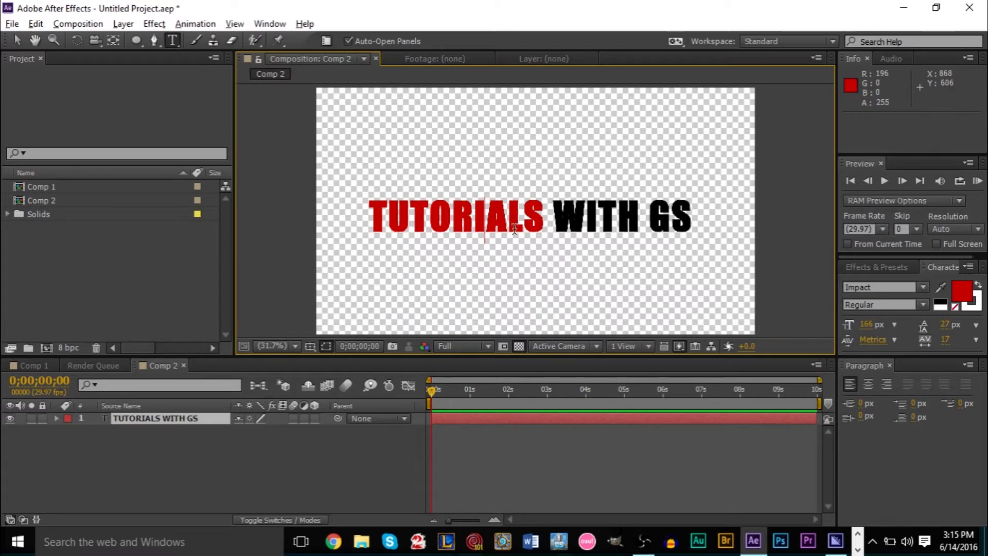
Add a two-node camera named Camera 1 with the 35mm preset to Comp 2.
left_click(131, 27)
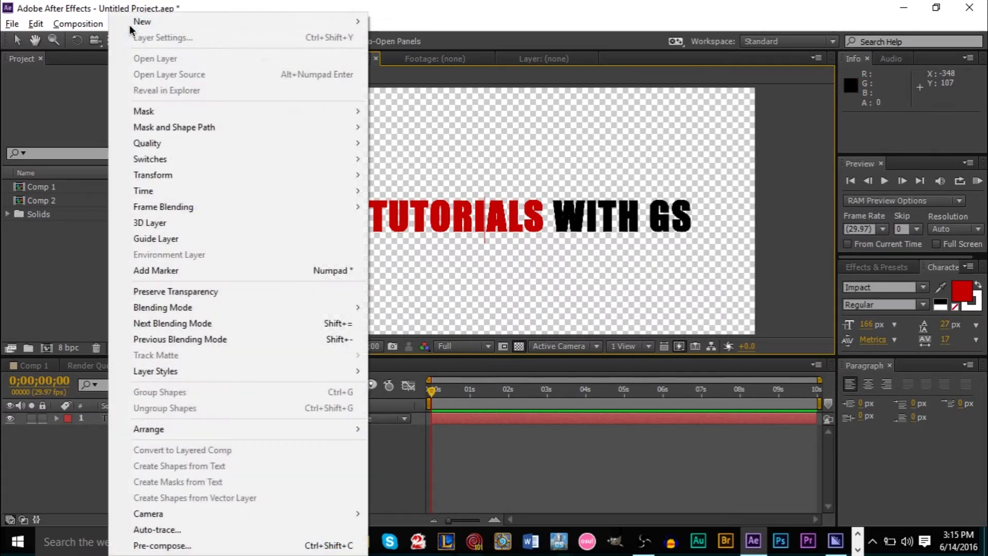
mouse_move(173, 30)
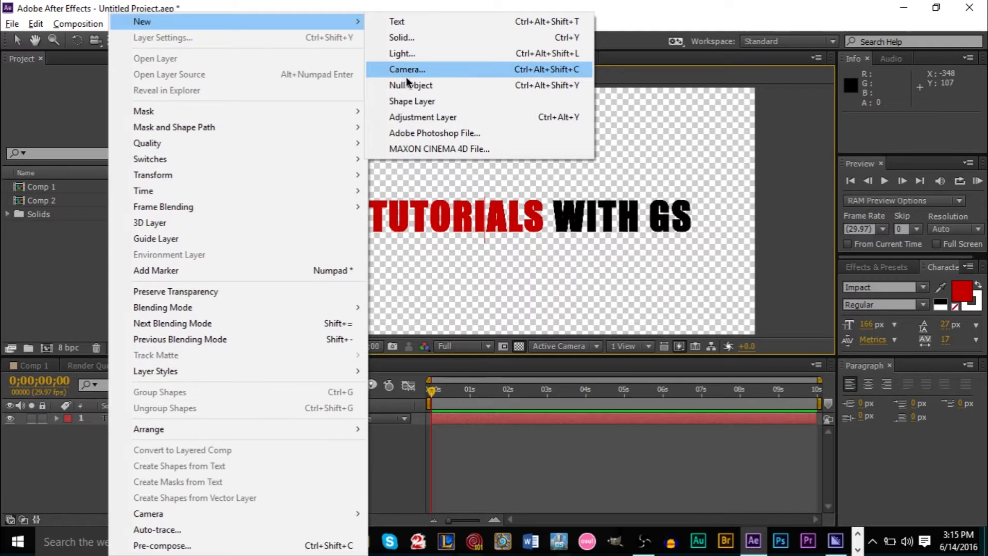
left_click(426, 70)
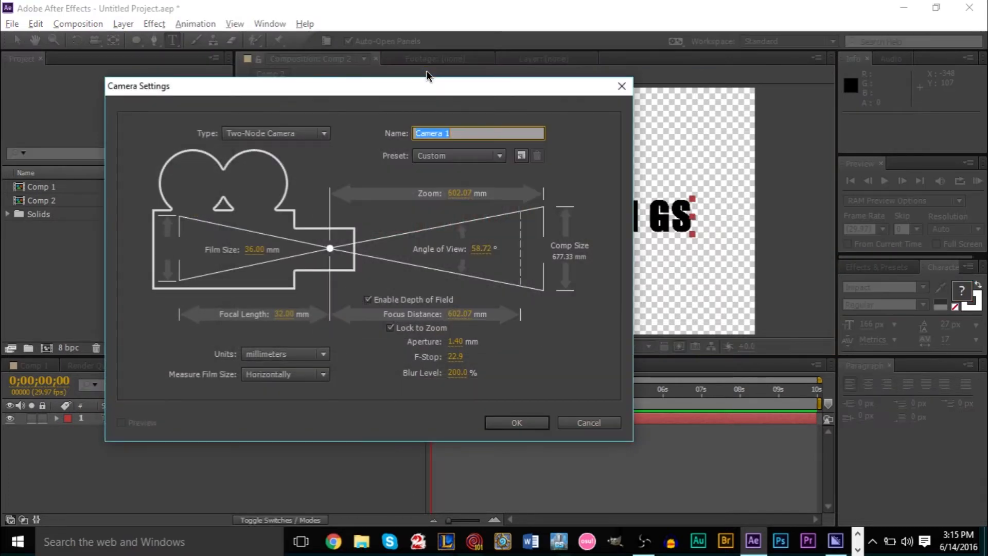
left_click(456, 156)
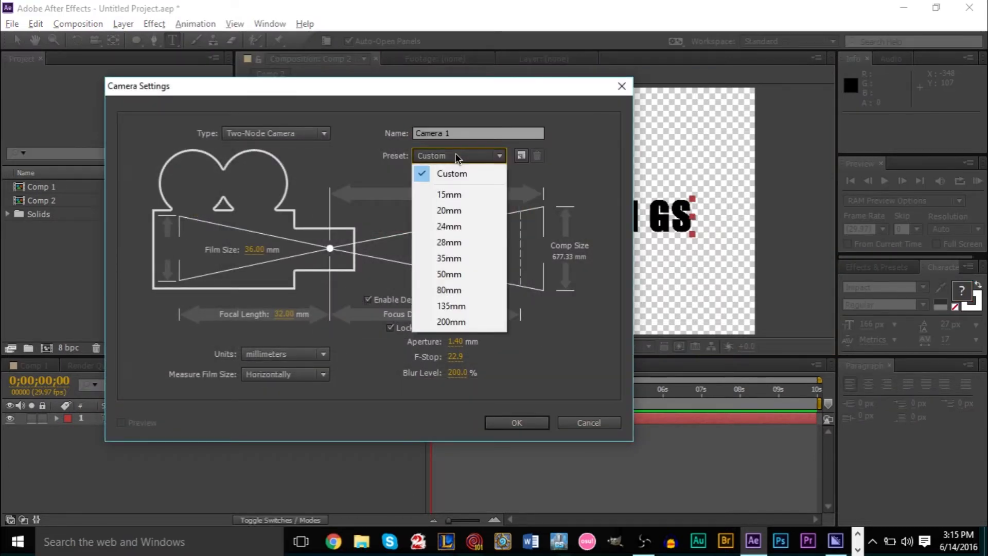
left_click(462, 257)
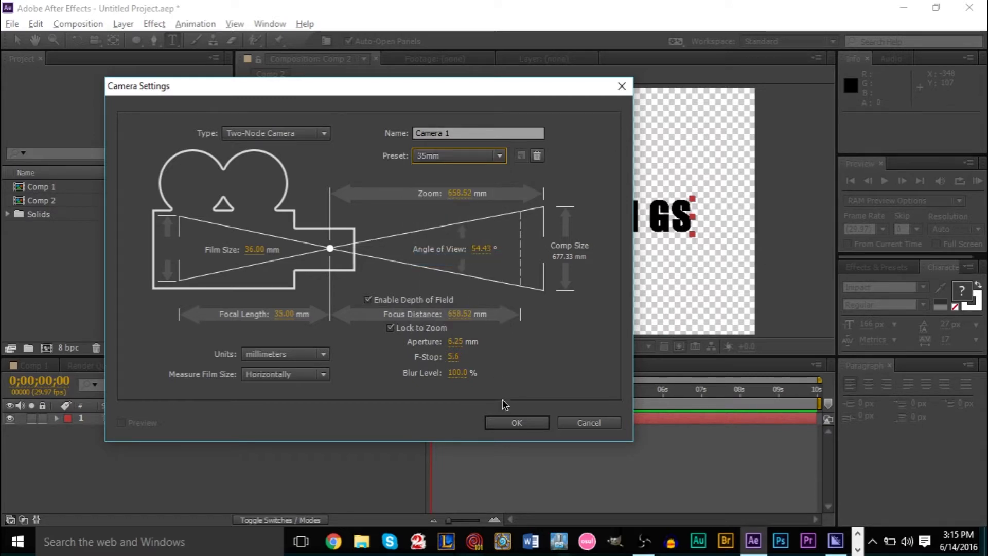
left_click(513, 421)
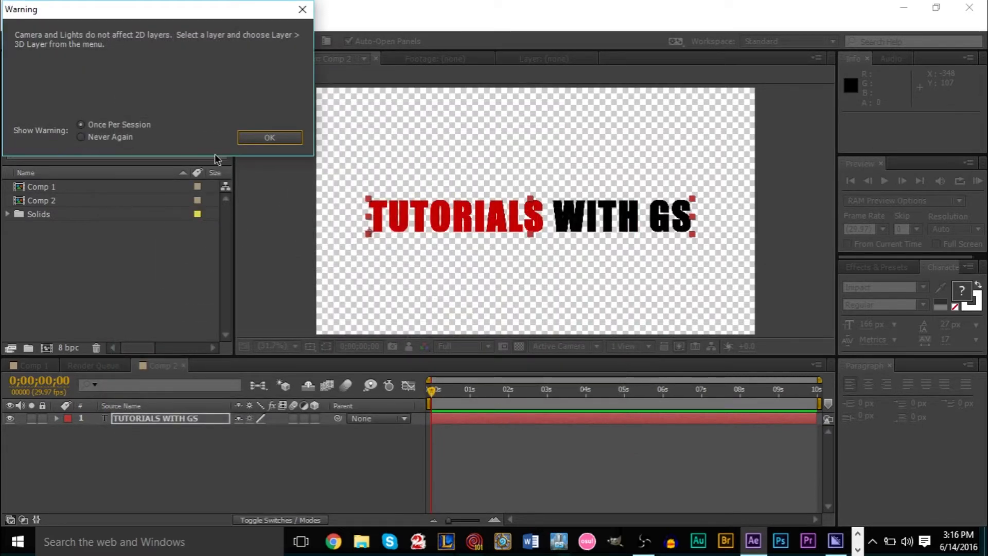
Dismiss the camera warning and create a third composition, Comp 3, at 1920 x 1080 and 10 seconds long.
left_click(269, 138)
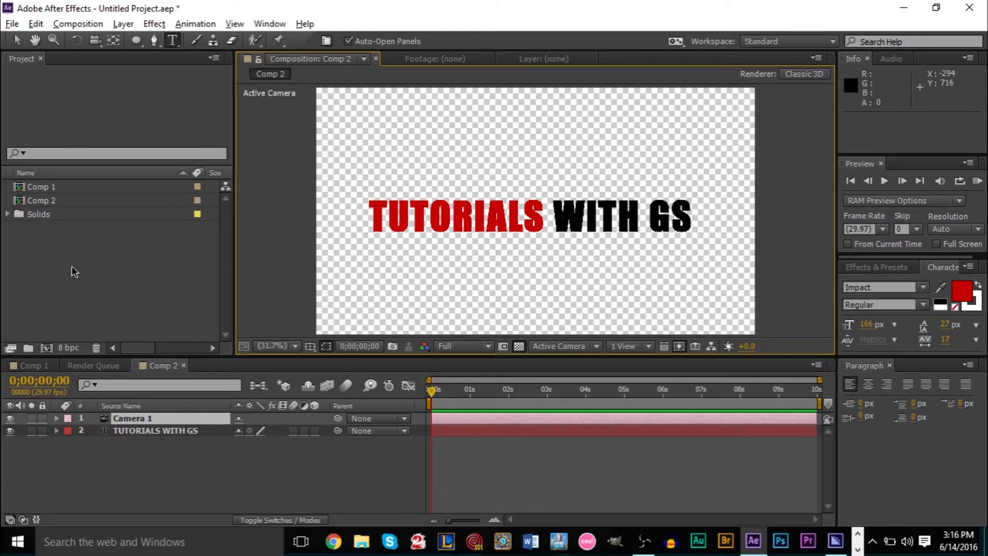
left_click(70, 24)
left_click(98, 39)
left_click(566, 411)
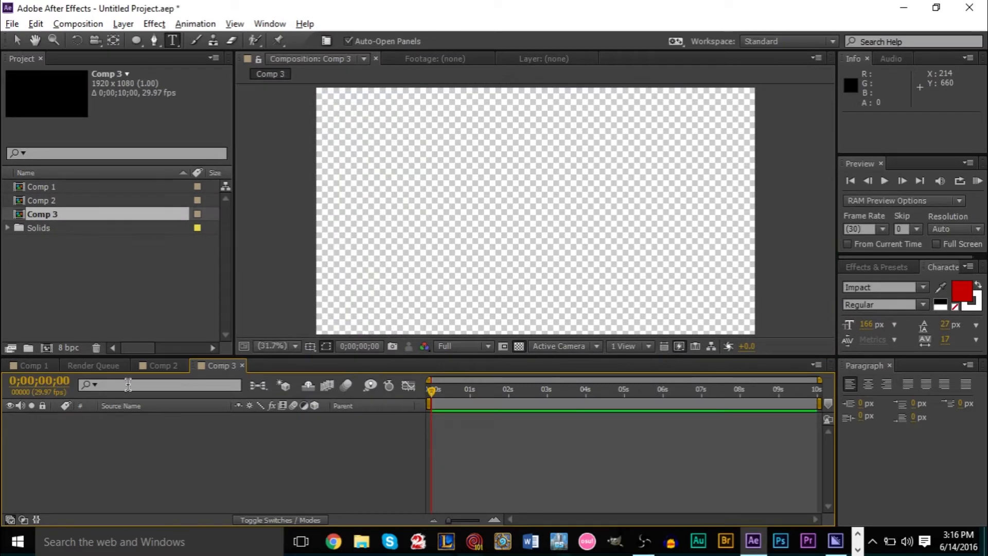
Move the Camera 1 layer from Comp 2 to Comp 3 by copying it over and deleting the original.
left_click(163, 366)
left_click_drag(172, 416, 207, 411)
left_click(168, 366)
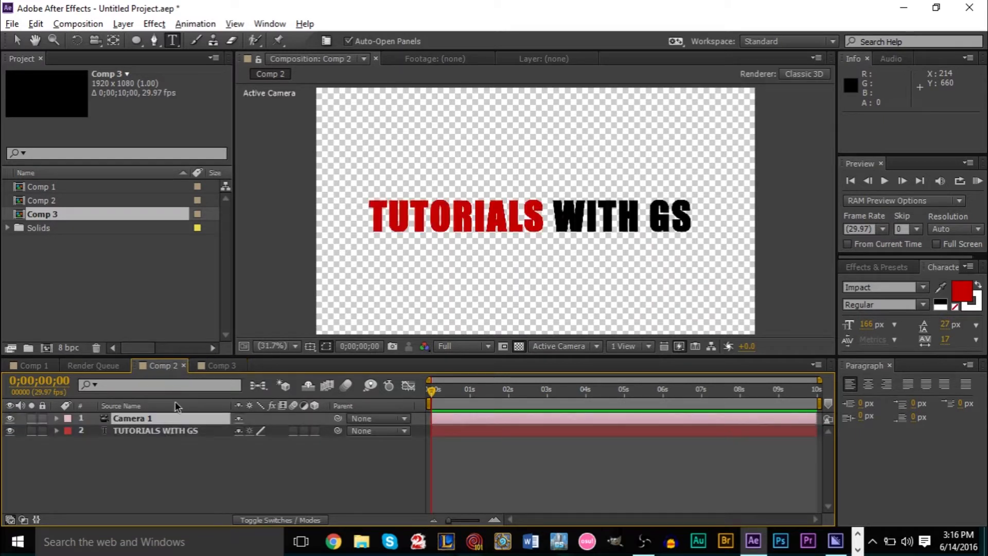
key("ctrl+c")
left_click(218, 366)
key("ctrl+v")
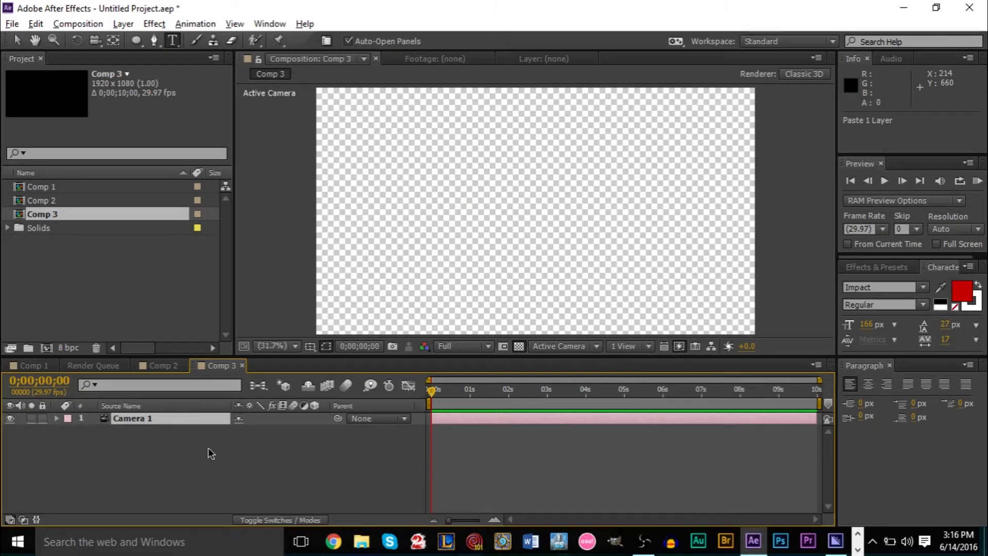
left_click(177, 367)
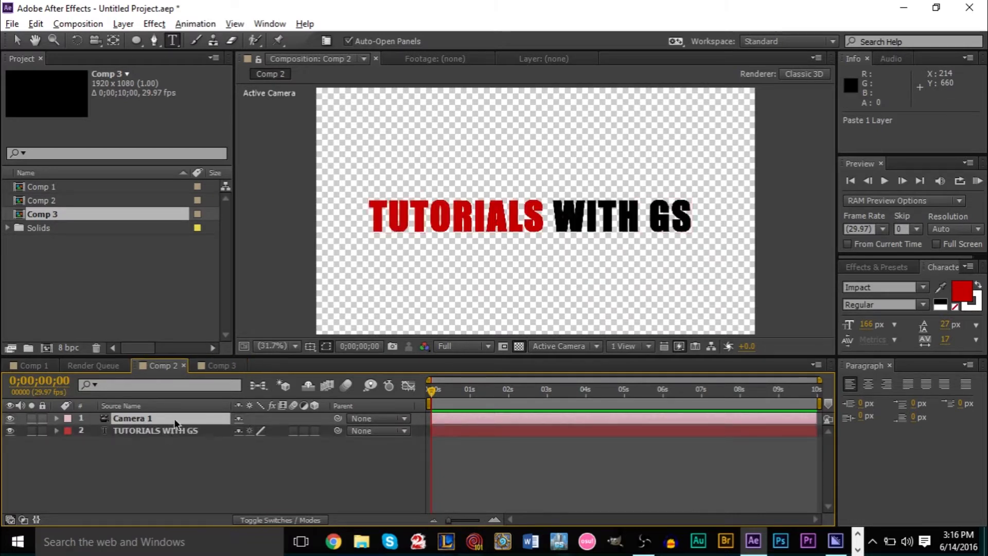
key("Delete")
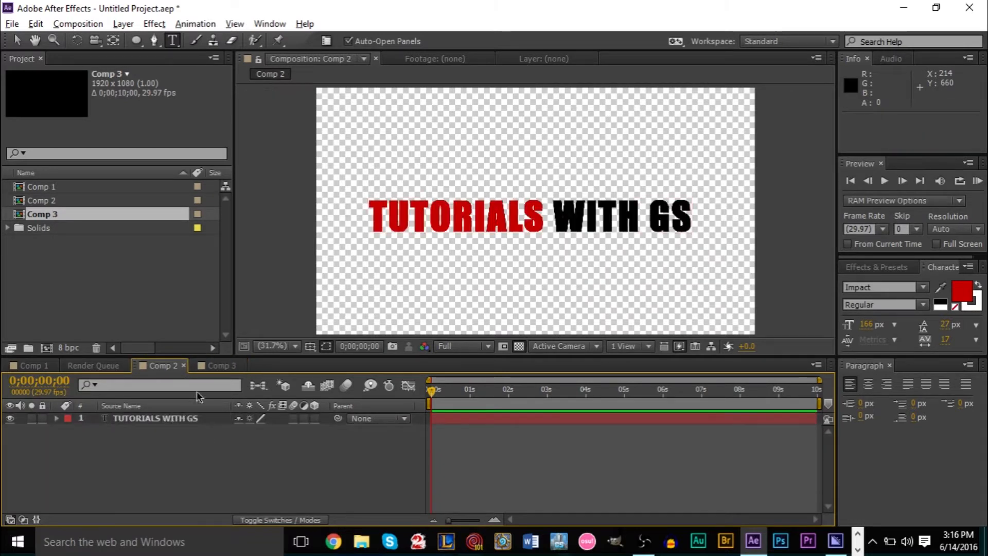
Nest Comp 2 in Comp 3 as a layer beneath Camera 1.
left_click(219, 366)
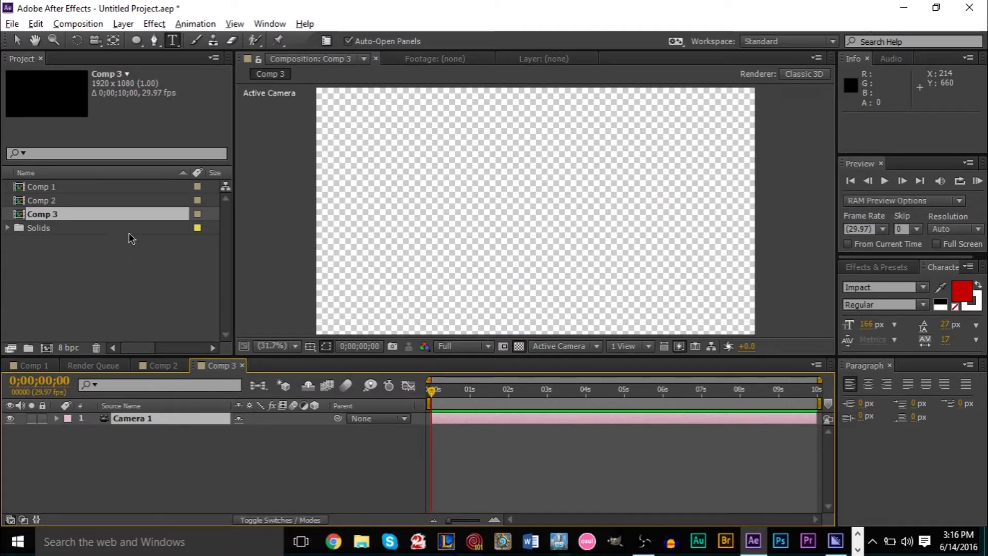
left_click_drag(59, 200, 247, 434)
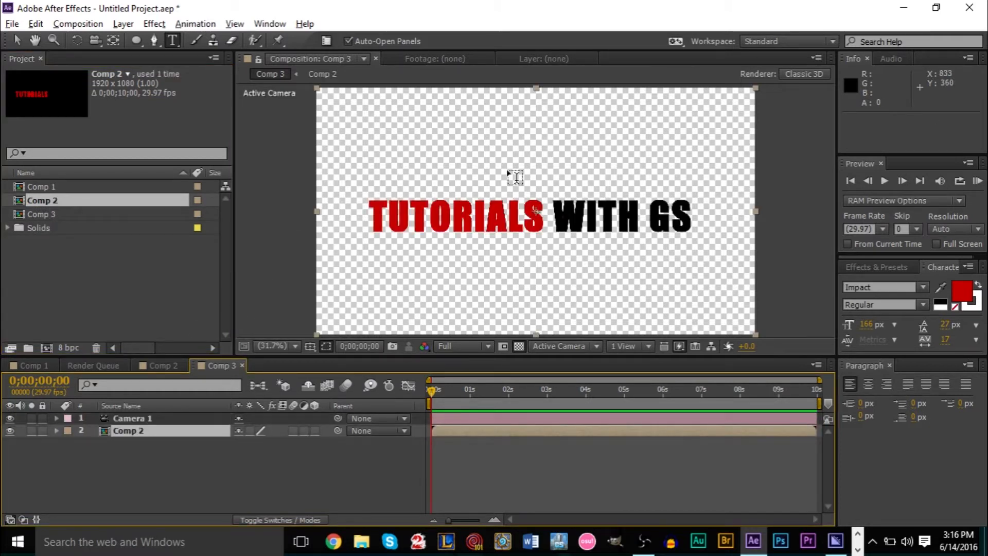
left_click(34, 365)
left_click(161, 364)
left_click(220, 365)
left_click(159, 418)
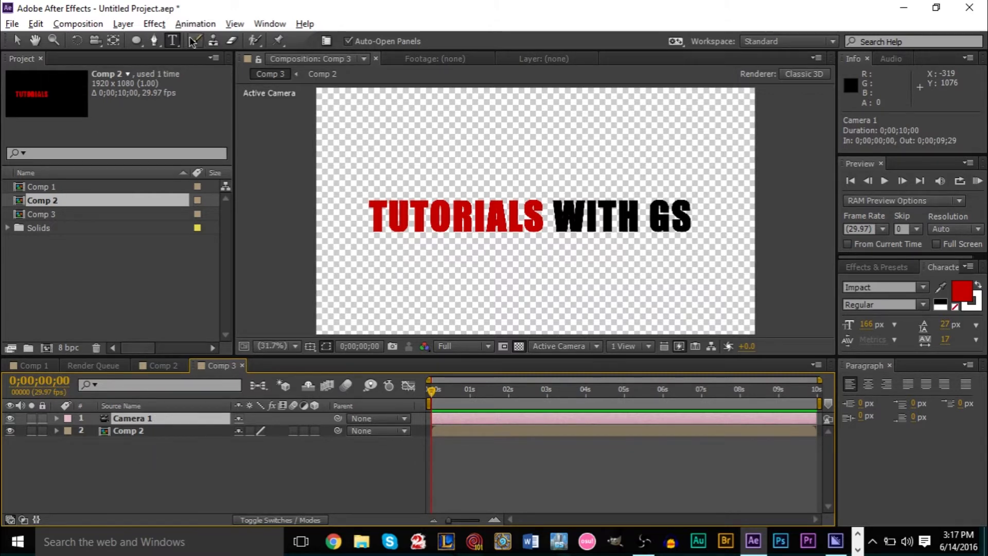
Apply the Shatter simulation effect to the Comp 2 layer in Comp 3 and return to the Selection tool.
left_click(175, 430)
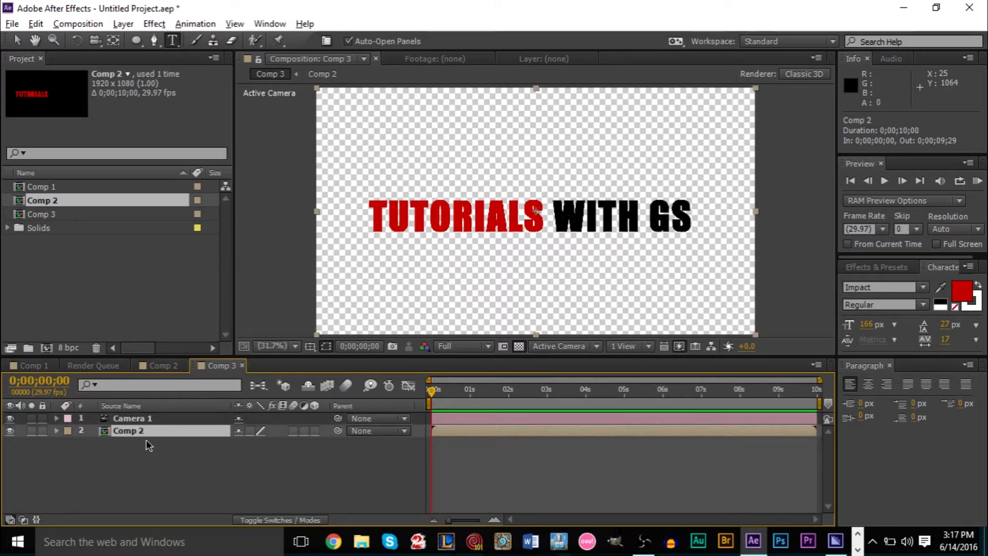
left_click(155, 25)
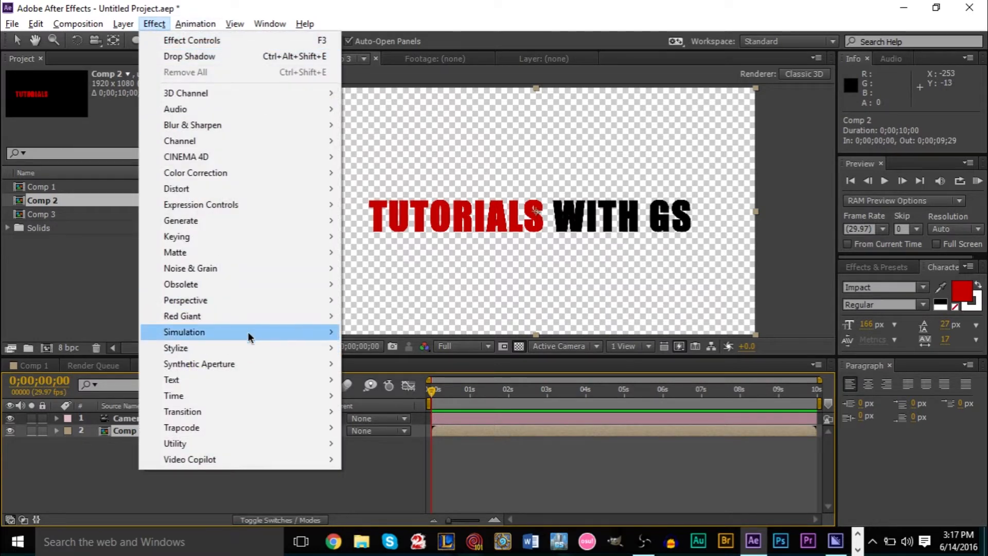
mouse_move(248, 332)
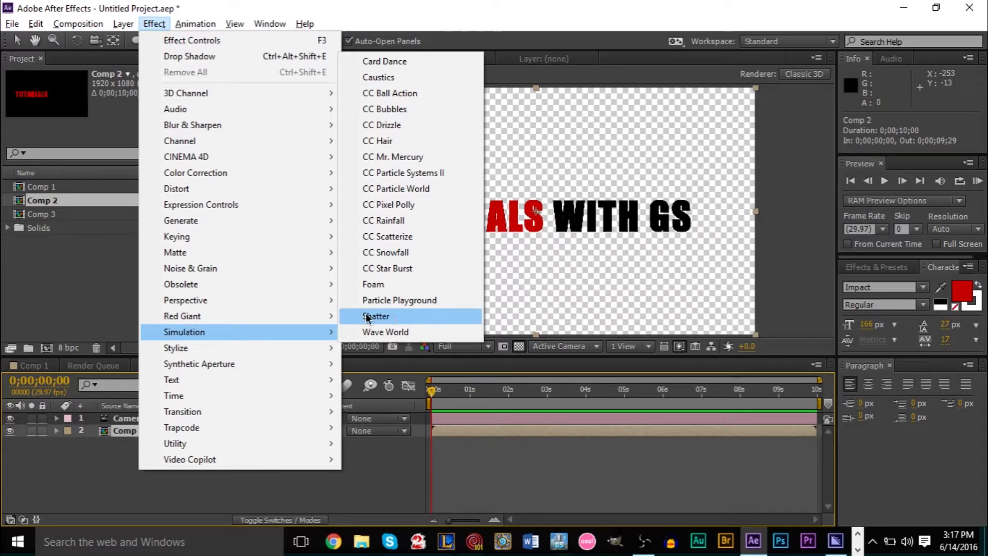
left_click(390, 311)
key("v")
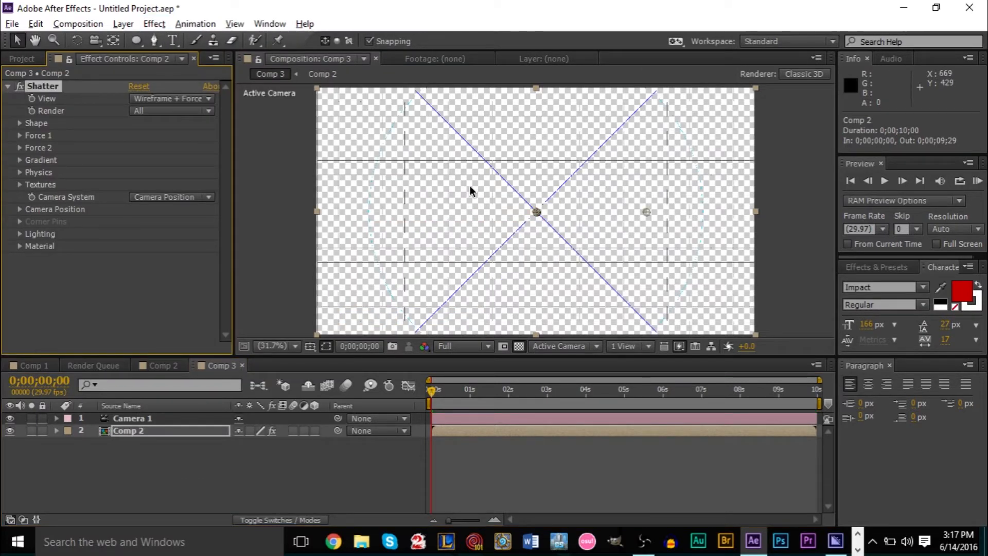
Toggle the transparency grid repeatedly to compare the Shatter wireframe against black and transparent backgrounds.
left_click(518, 347)
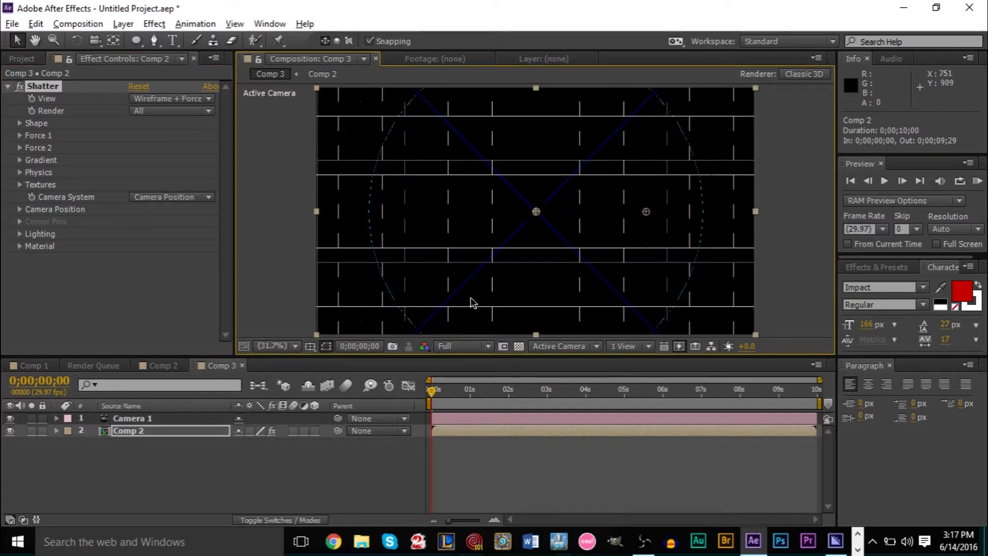
left_click(519, 346)
left_click(518, 346)
left_click(520, 348)
left_click(520, 348)
Set the Shatter effect's View to Rendered and show the transparency grid.
left_click(151, 99)
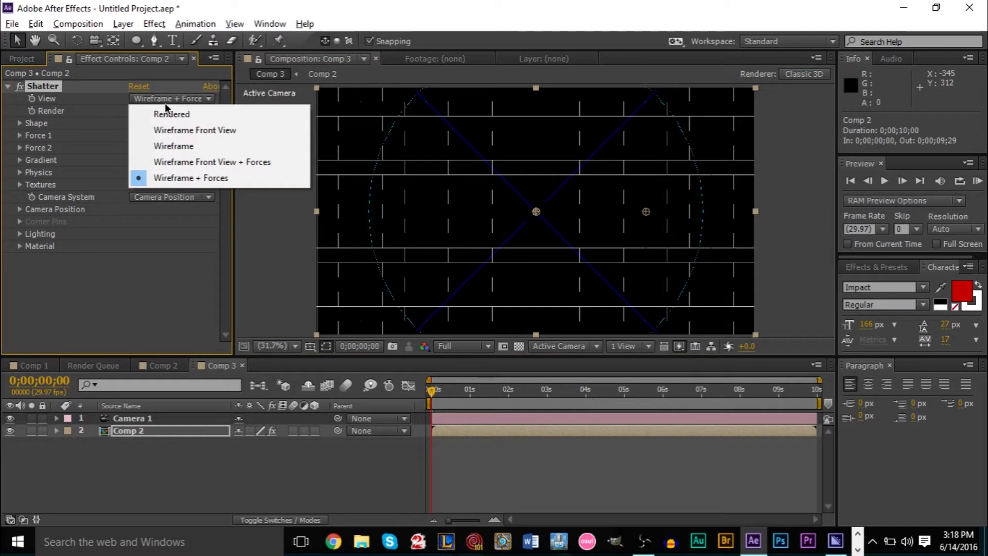
left_click(170, 114)
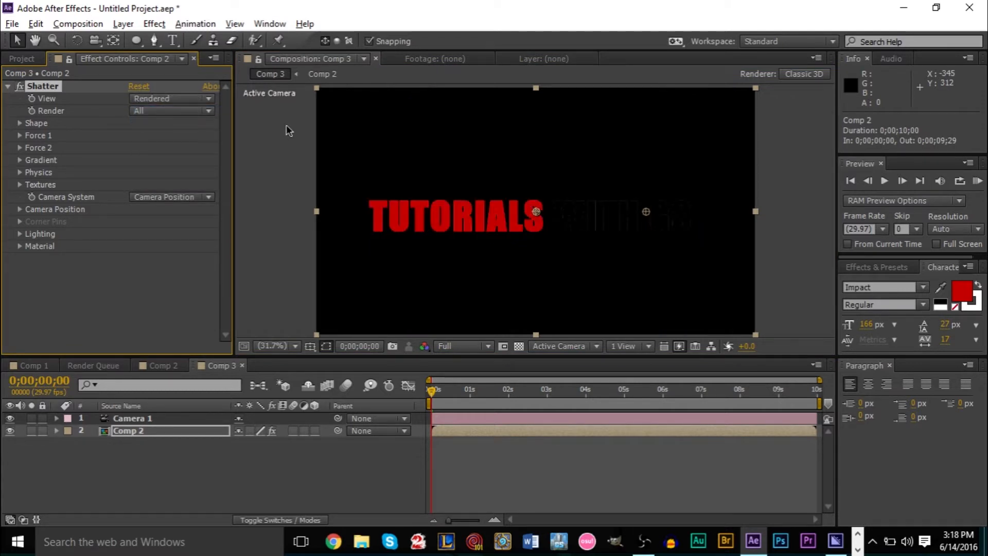
left_click(518, 346)
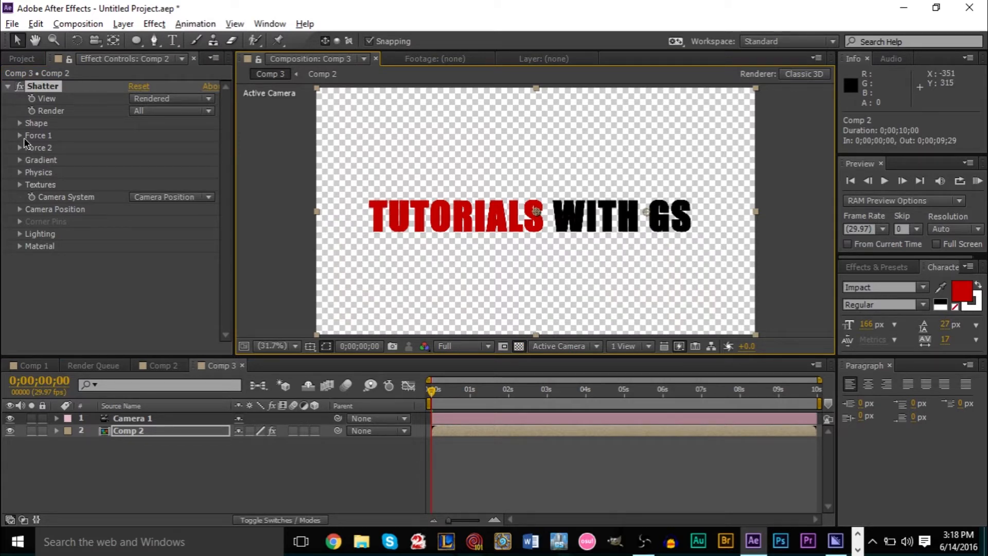
Set the Shatter shape's Pattern to Glass.
left_click(20, 124)
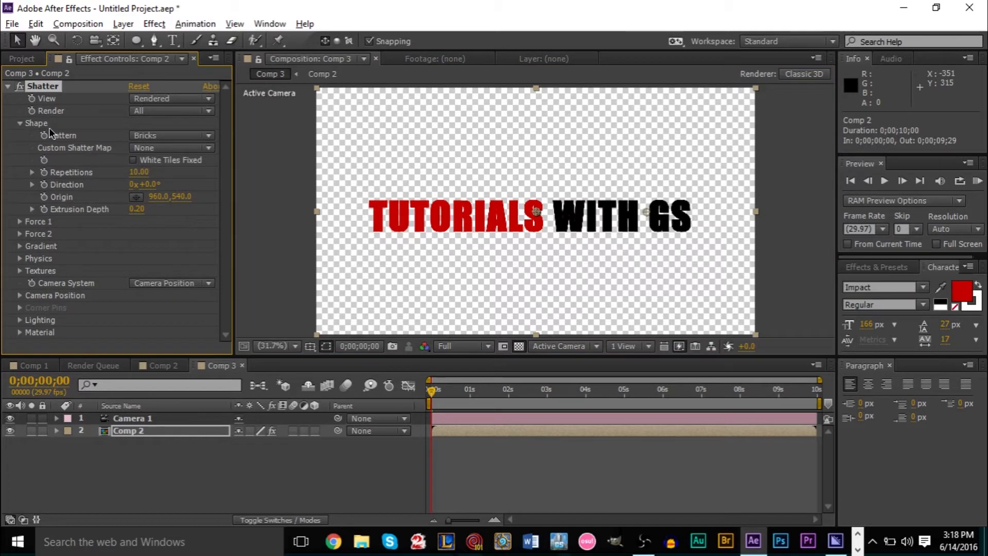
left_click(165, 136)
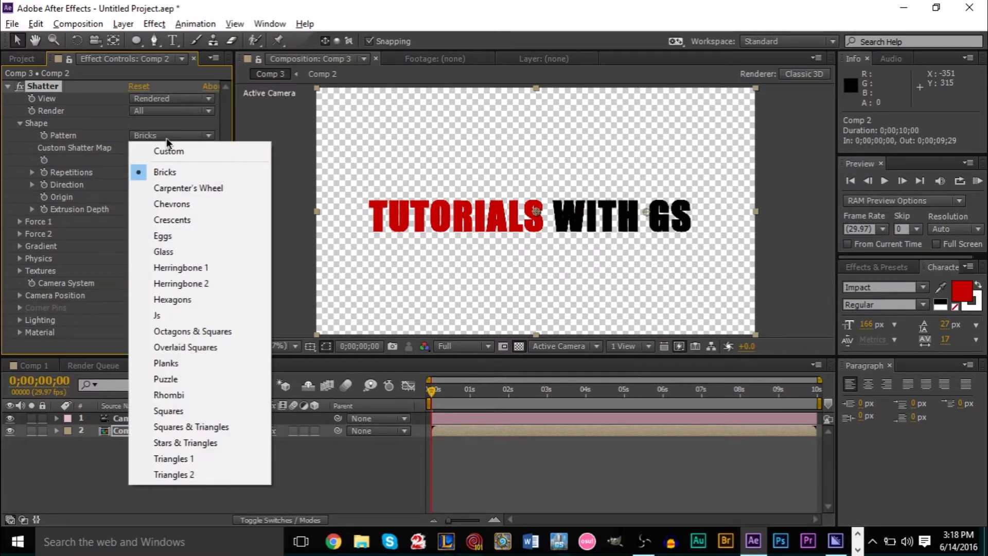
left_click(187, 251)
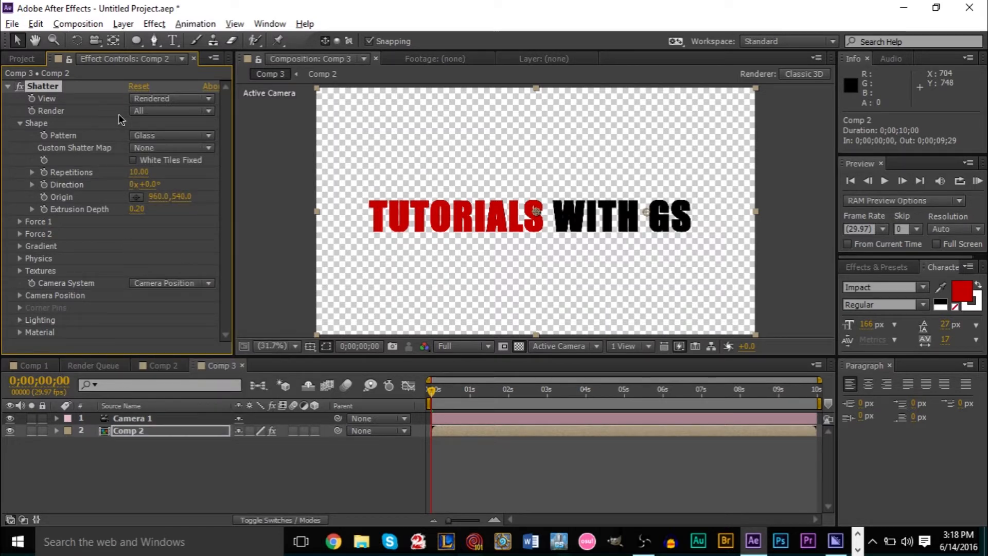
Examine the glass pattern with Shatter's View set to Wireframe Front View and the transparency grid hidden.
left_click(174, 99)
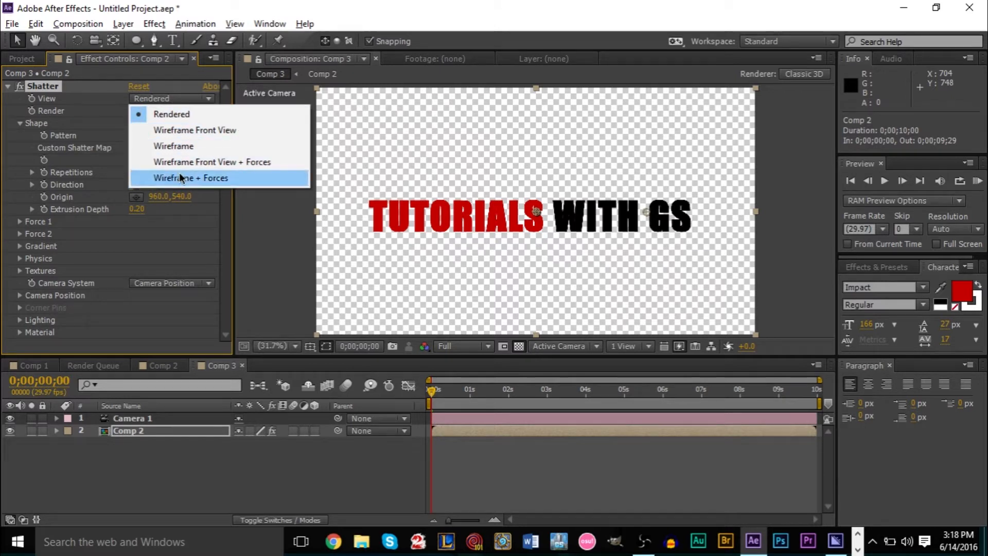
left_click(222, 130)
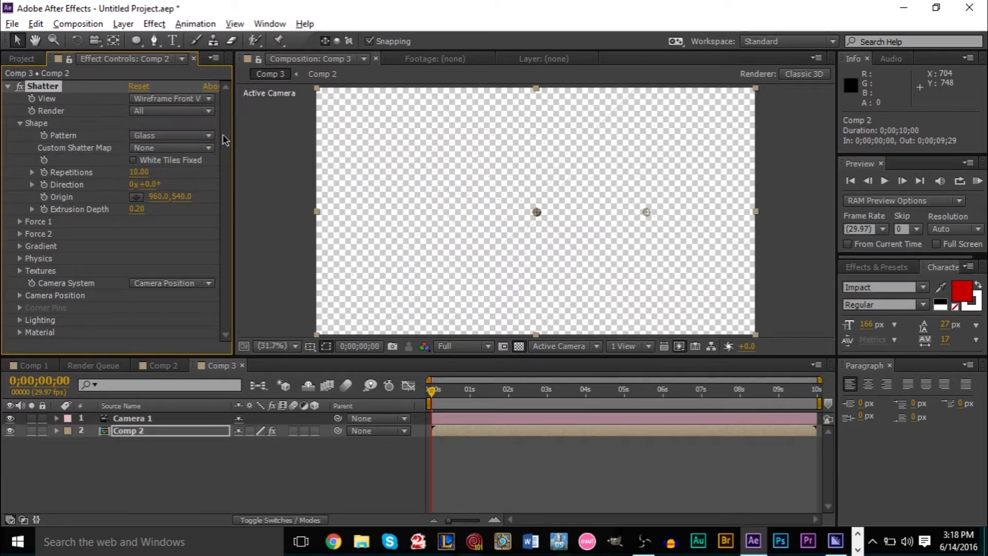
left_click(461, 345)
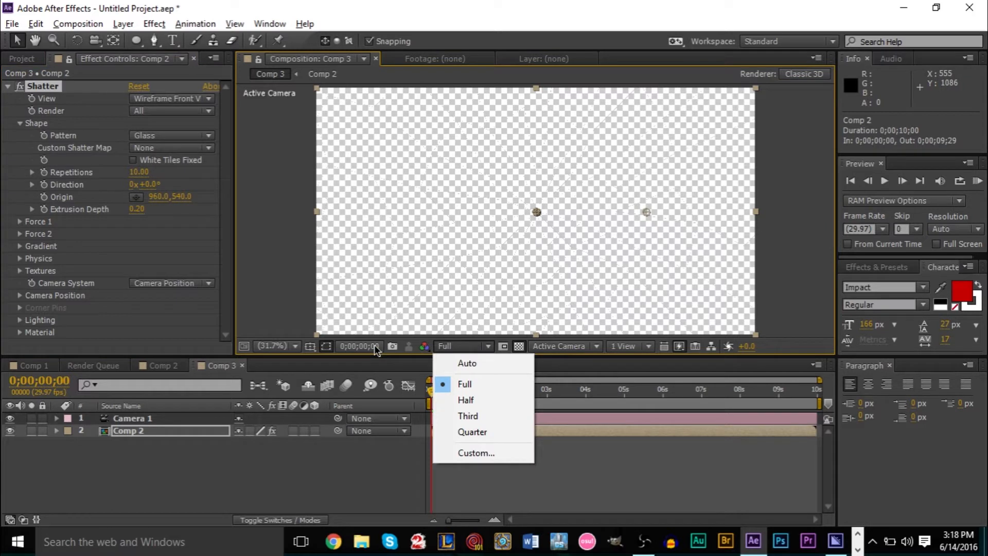
left_click(391, 346)
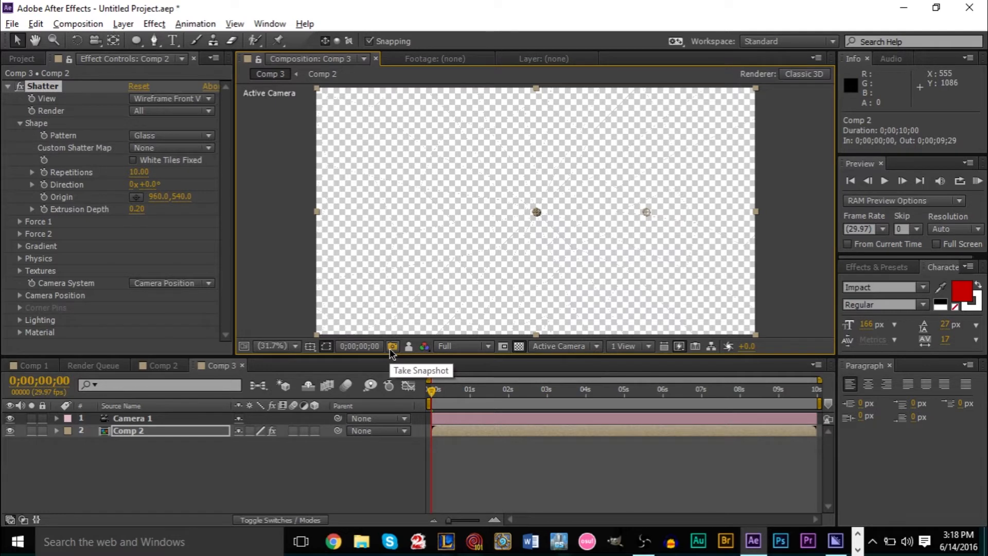
left_click(518, 345)
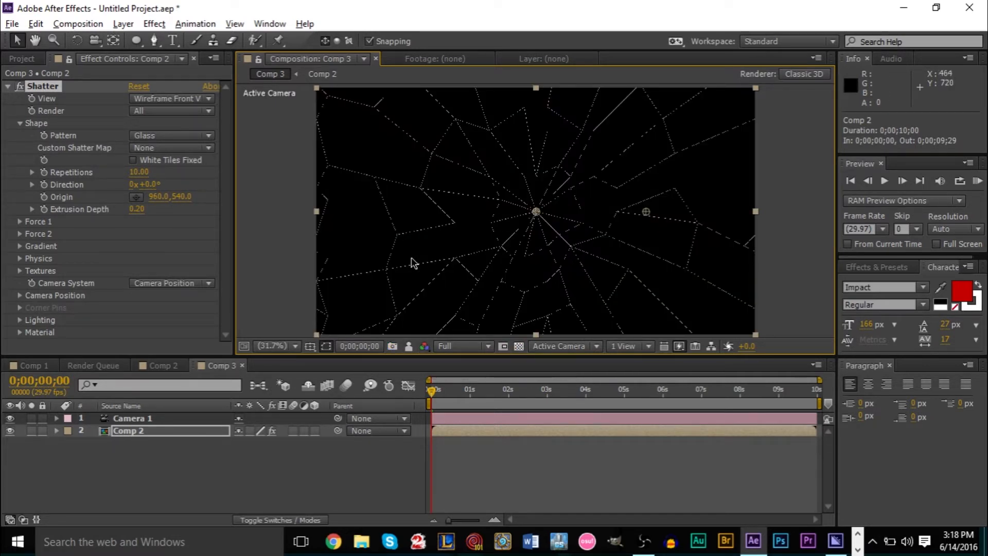
Set Shatter's View to Wireframe + Forces and scrub to frame 8 to examine how the pieces fly apart.
left_click(177, 98)
left_click(207, 182)
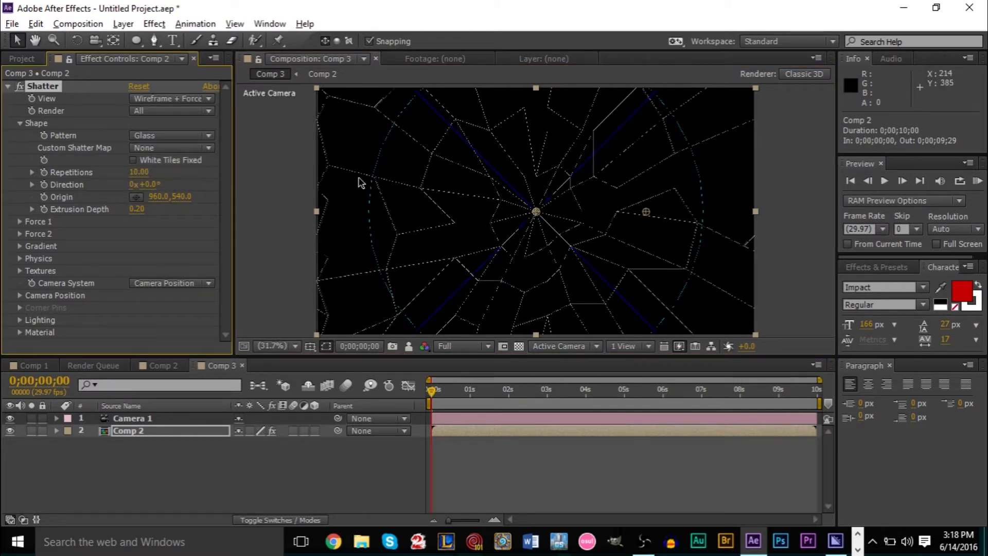
left_click_drag(484, 391, 421, 445)
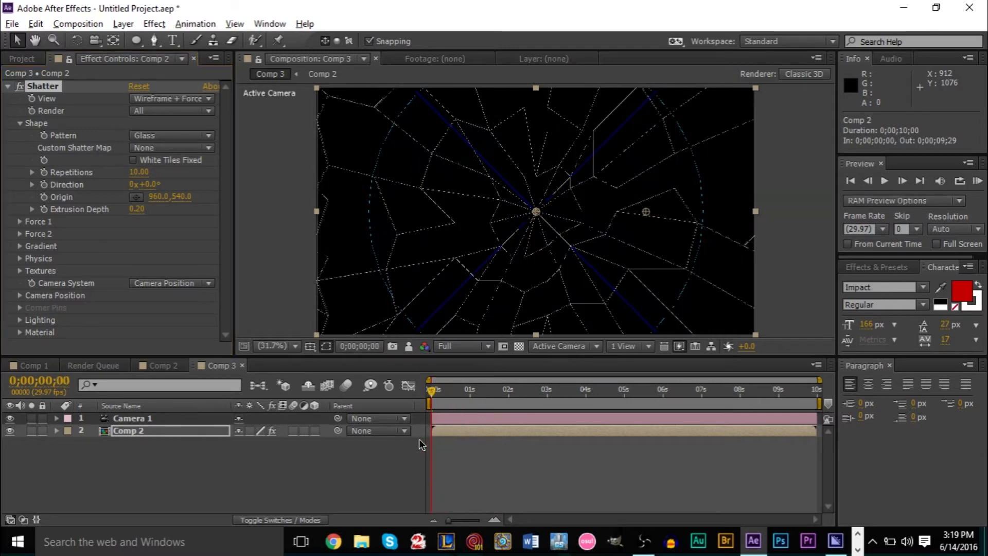
left_click(443, 393)
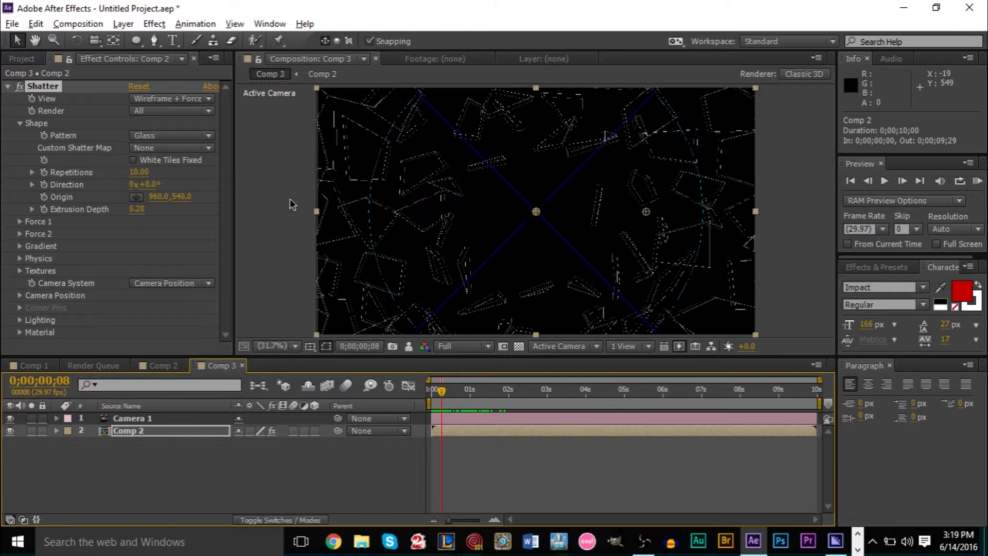
Switch Shatter's View back to Rendered with the transparency grid shown, and scrub through the opening frames to check the shattering title.
left_click(169, 100)
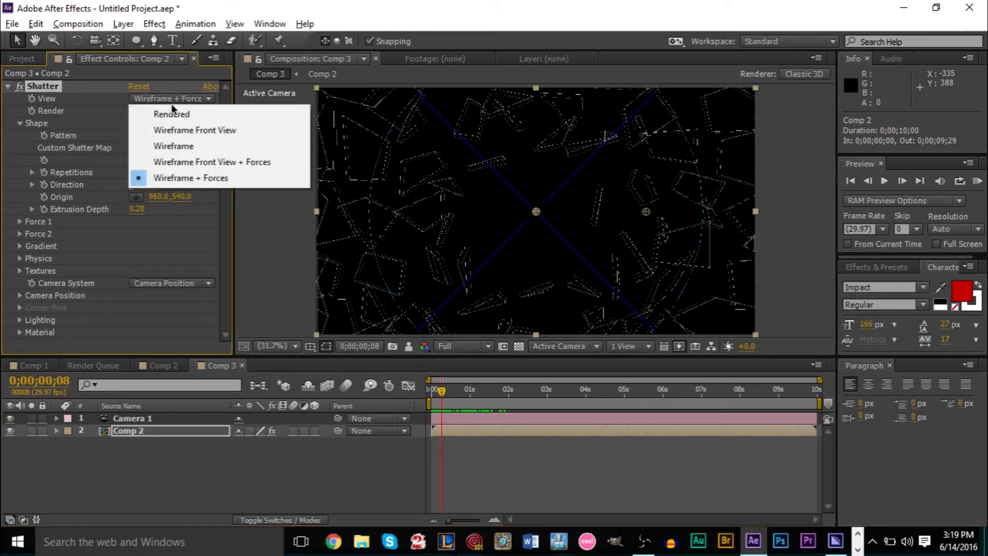
left_click(171, 114)
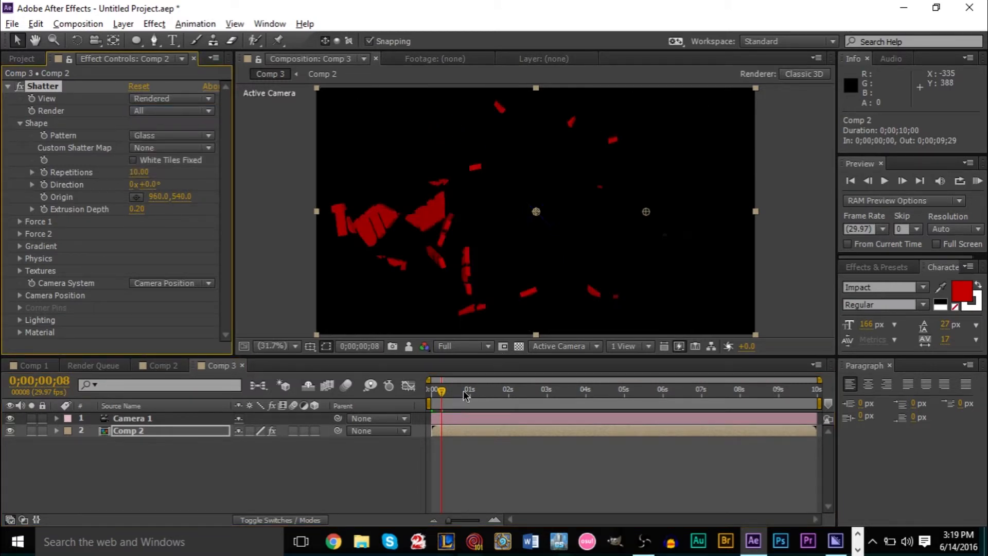
left_click_drag(437, 393, 434, 393)
left_click(519, 346)
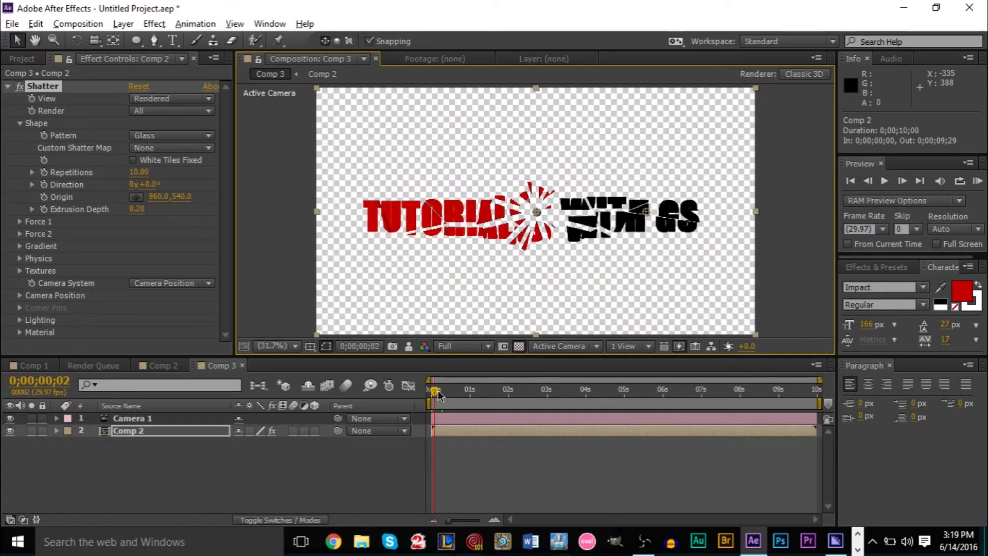
left_click_drag(435, 391, 425, 411)
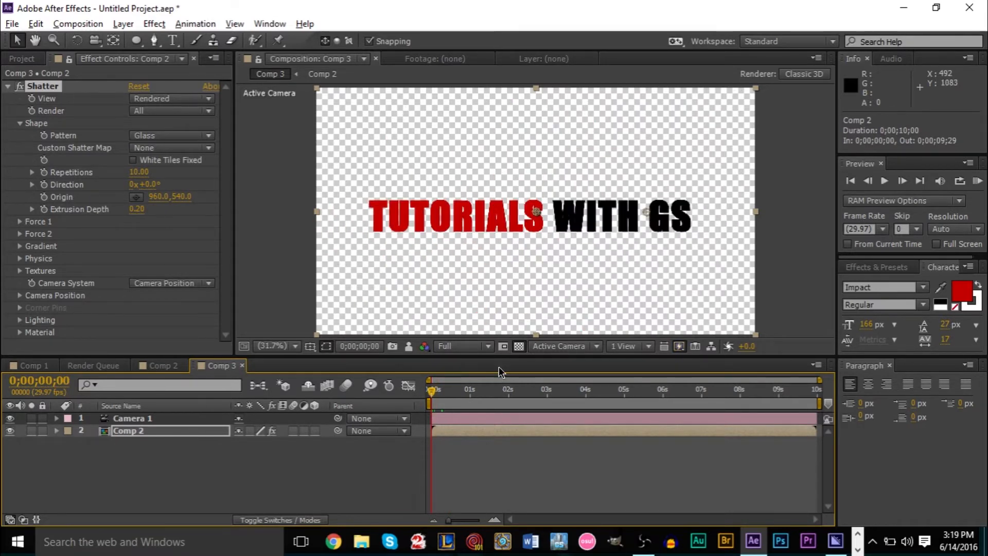
Try Shatter Repetitions values of 20.6 and 33.5, scrubbing the opening frames to compare how finely the title breaks up.
left_click_drag(446, 391, 439, 394)
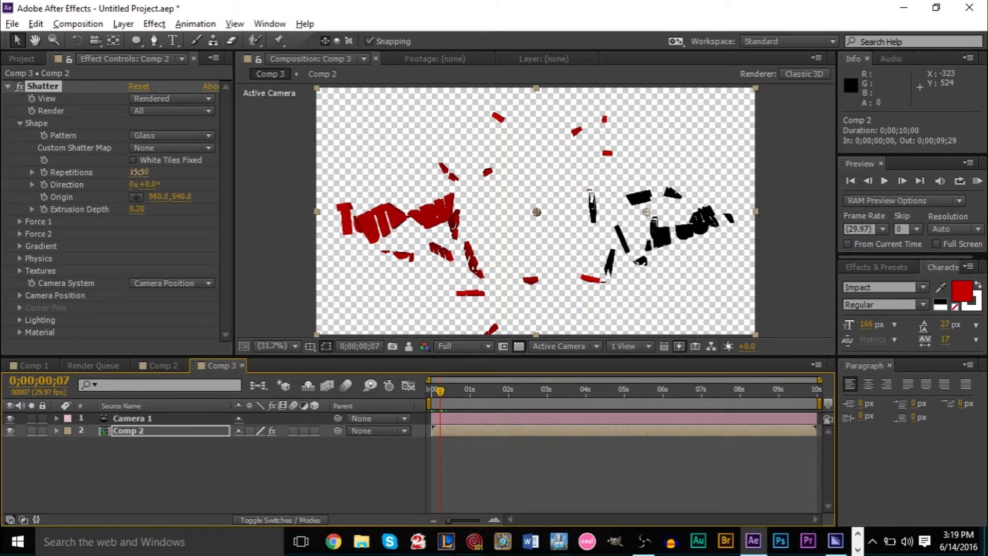
left_click_drag(139, 172, 242, 204)
mouse_move(461, 390)
left_mouse_down()
mouse_move(432, 392)
mouse_move(447, 393)
left_mouse_up()
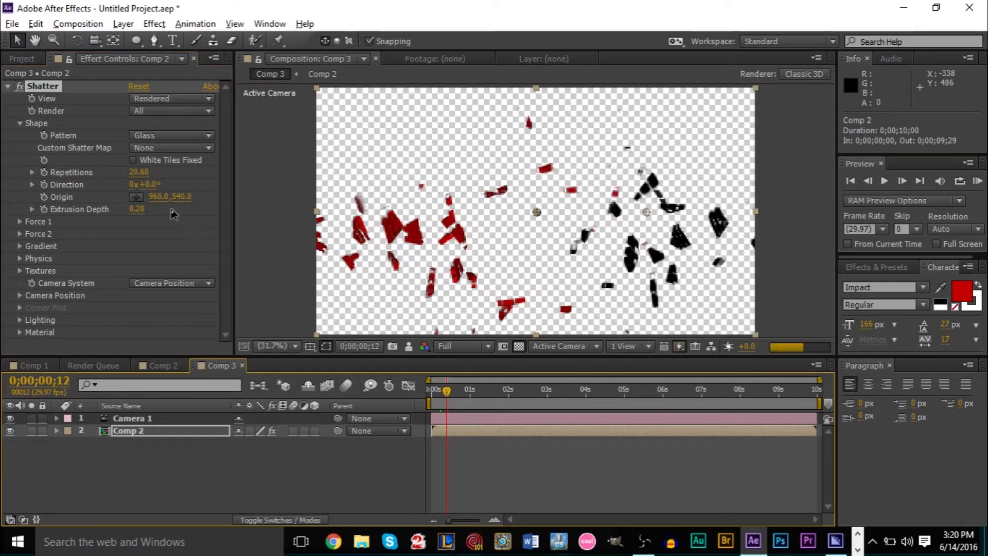
left_click_drag(139, 180, 170, 180)
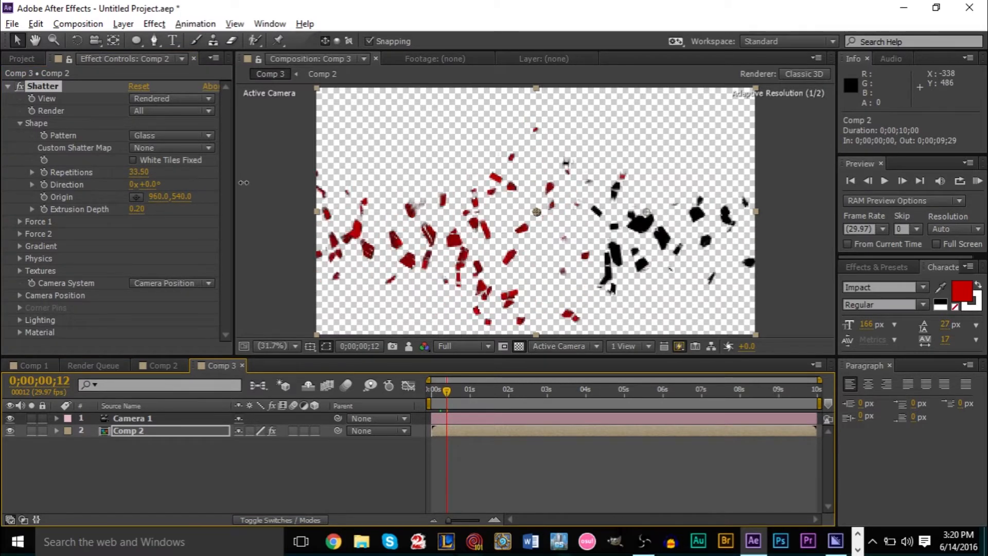
left_click_drag(447, 391, 435, 391)
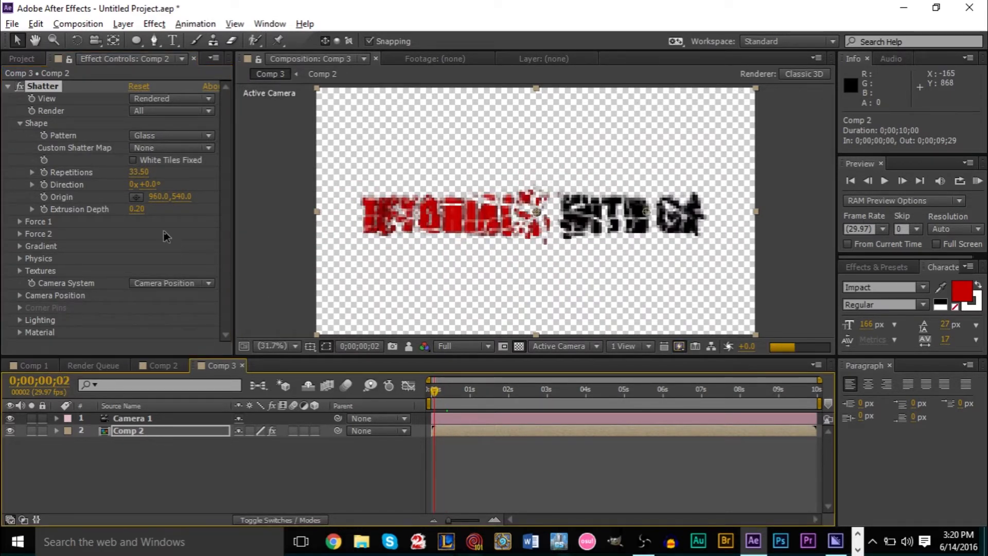
left_click(146, 172)
type("33.5")
key("Return")
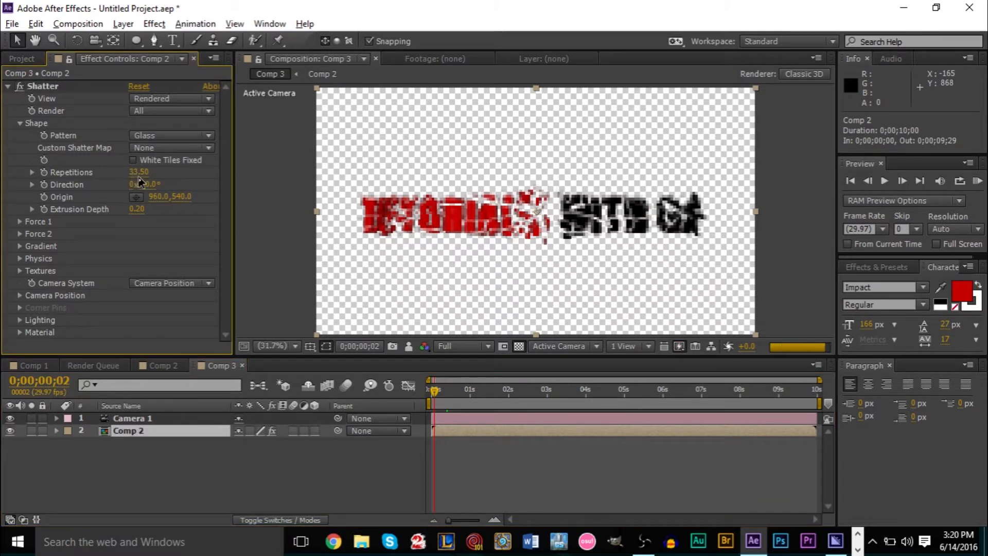
Set Shatter's Repetitions to 31 and scrub from the start to frame 6 to check the pieces.
left_click_drag(142, 173, 123, 174)
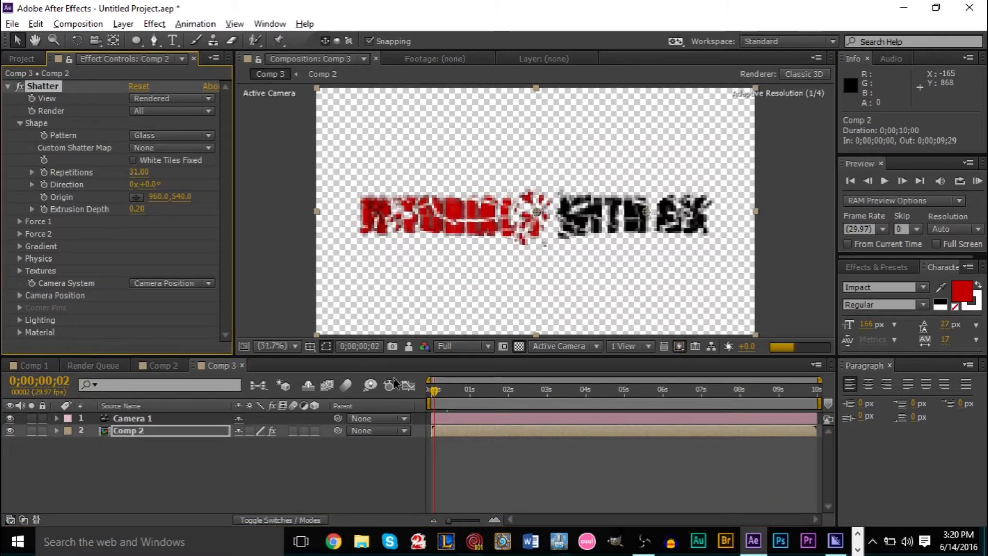
left_click(446, 390)
left_click_drag(446, 391, 432, 393)
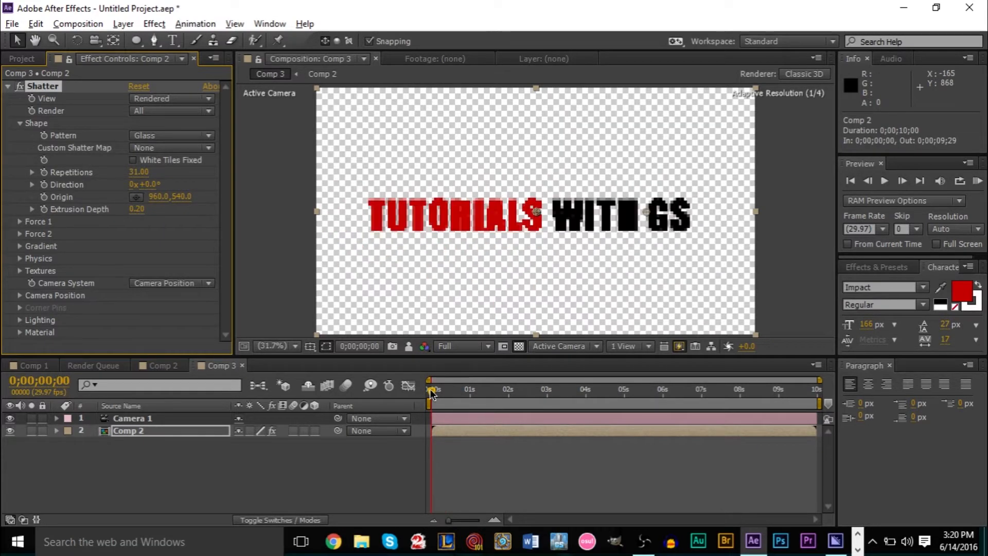
left_click_drag(433, 391, 439, 391)
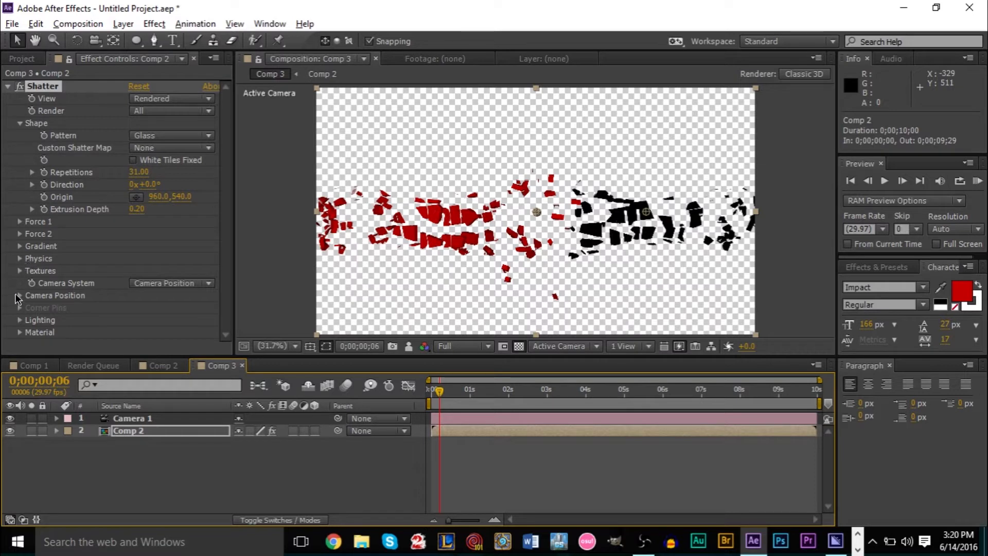
Set Gravity to 0 in Shatter's Physics settings and scrub to frame 17 to check the floating pieces.
left_click(20, 260)
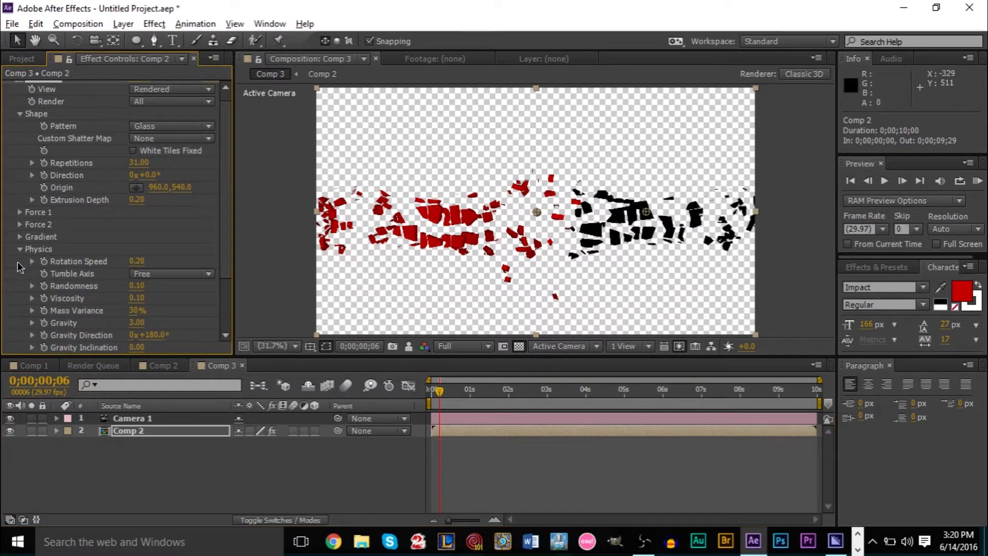
left_click_drag(137, 323, 1, 325)
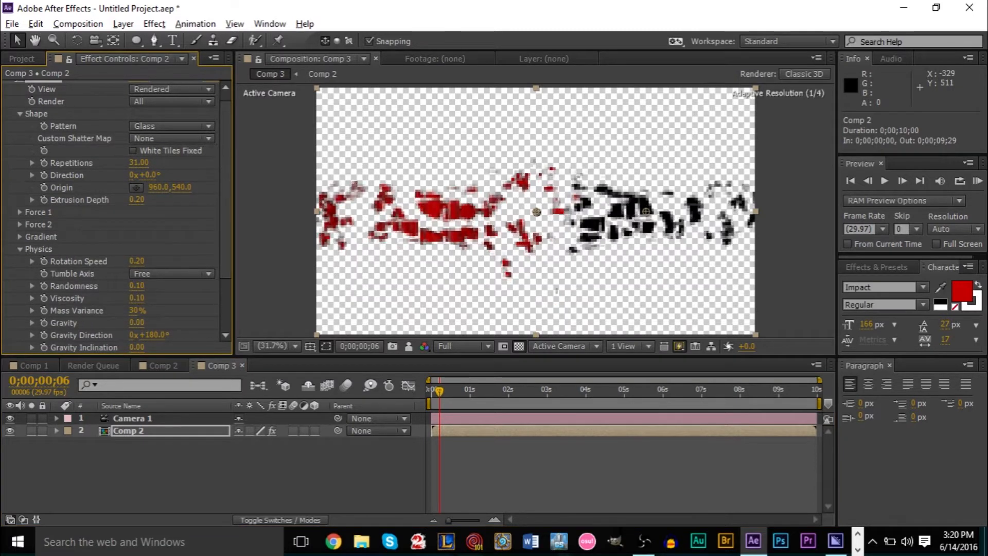
left_click_drag(442, 390, 419, 407)
left_click_drag(446, 412, 430, 427)
left_click_drag(504, 391, 454, 393)
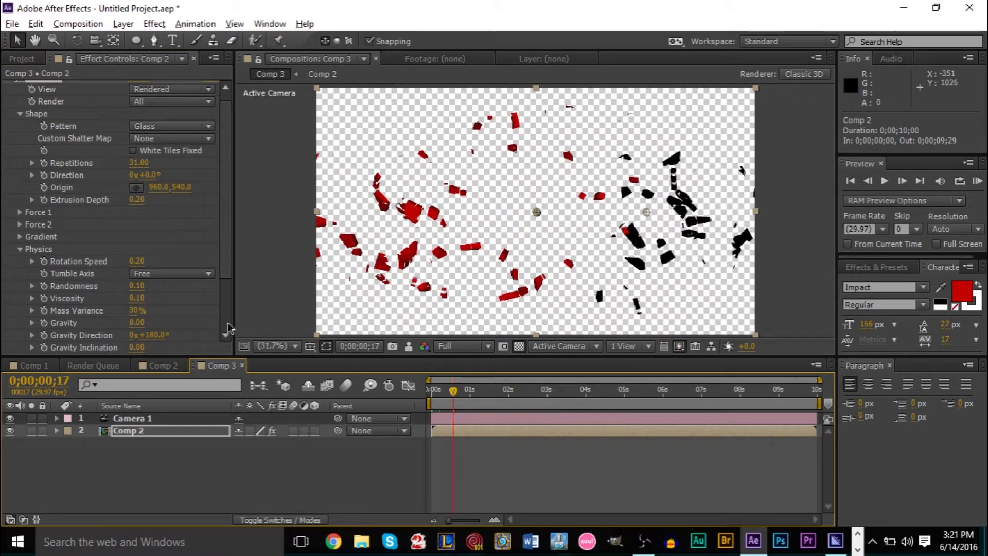
Reveal the Force 1 settings of the Shatter effect.
scroll(112, 287, "up", 1)
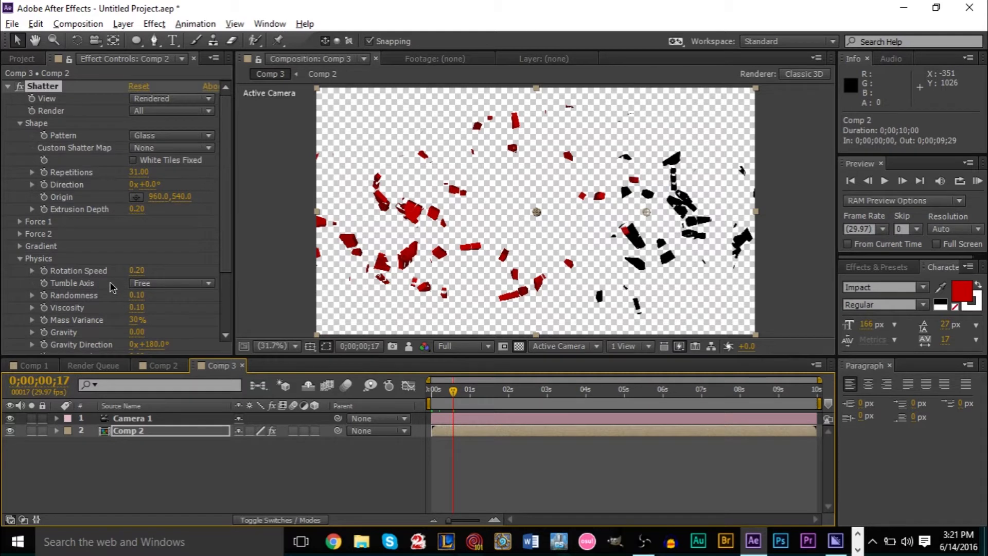
scroll(92, 246, "down", 5)
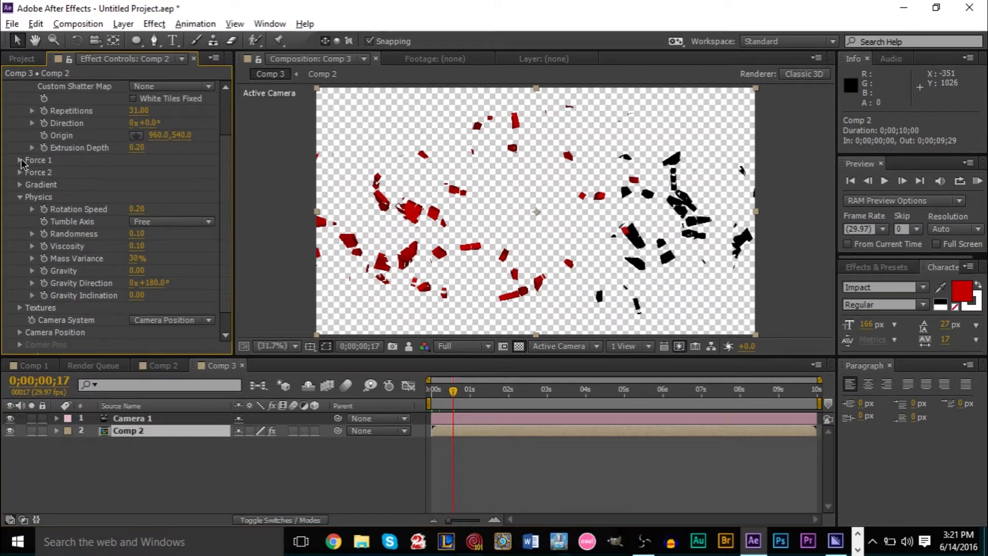
left_click(20, 160)
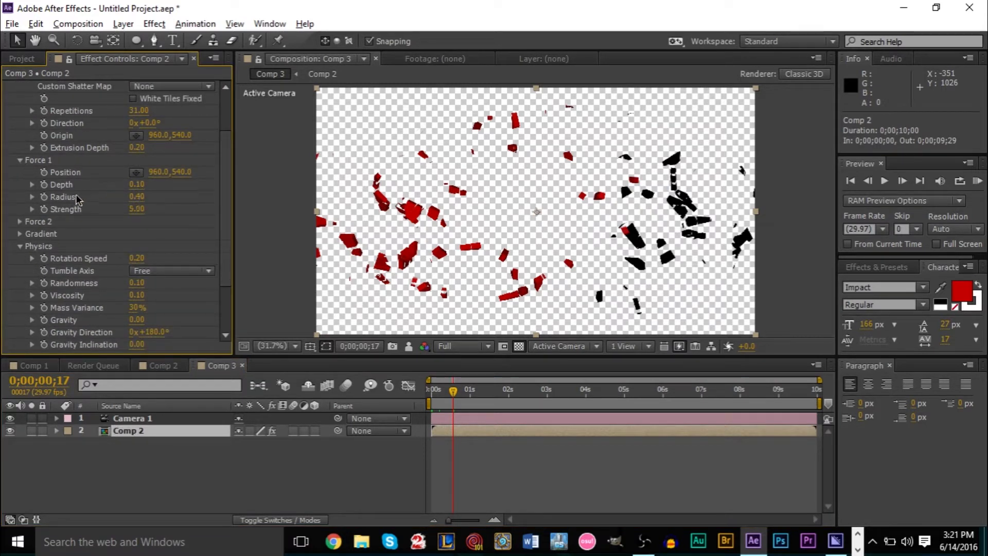
Try different Force 1 Depth values, restore the Depth to 0.1 and scrub to frame 21.
left_click_drag(139, 182, 157, 214)
left_click(140, 185)
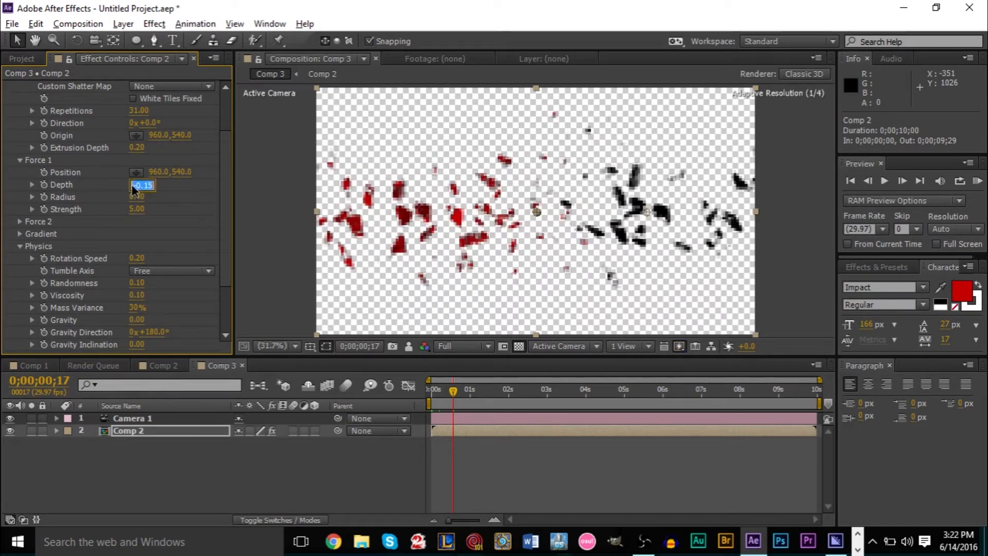
type("0.1")
key("Return")
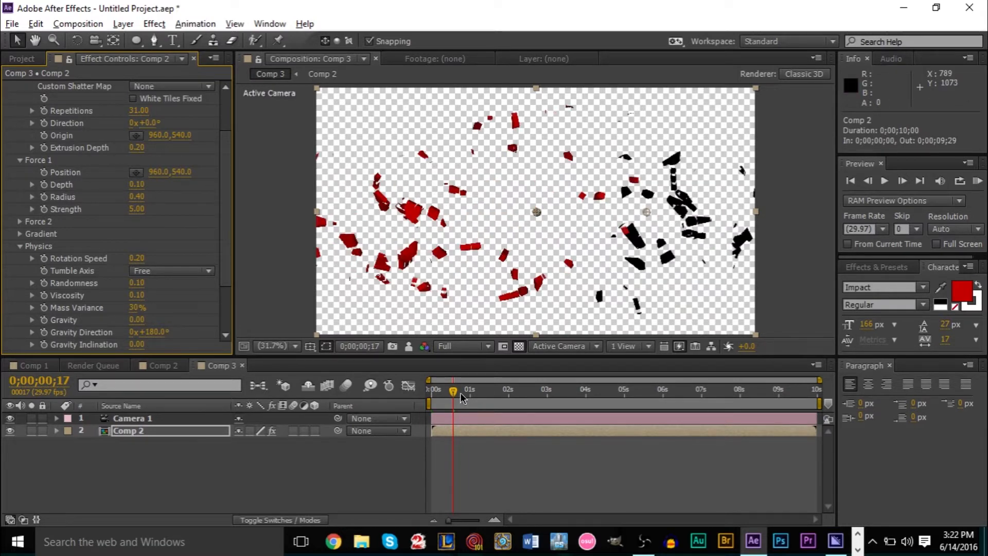
mouse_move(458, 390)
left_mouse_down()
mouse_move(432, 392)
mouse_move(455, 399)
left_mouse_up()
Set Force 1's Depth to 0.2 and preview the shattering title from the first frame through frame 15.
left_click(138, 184)
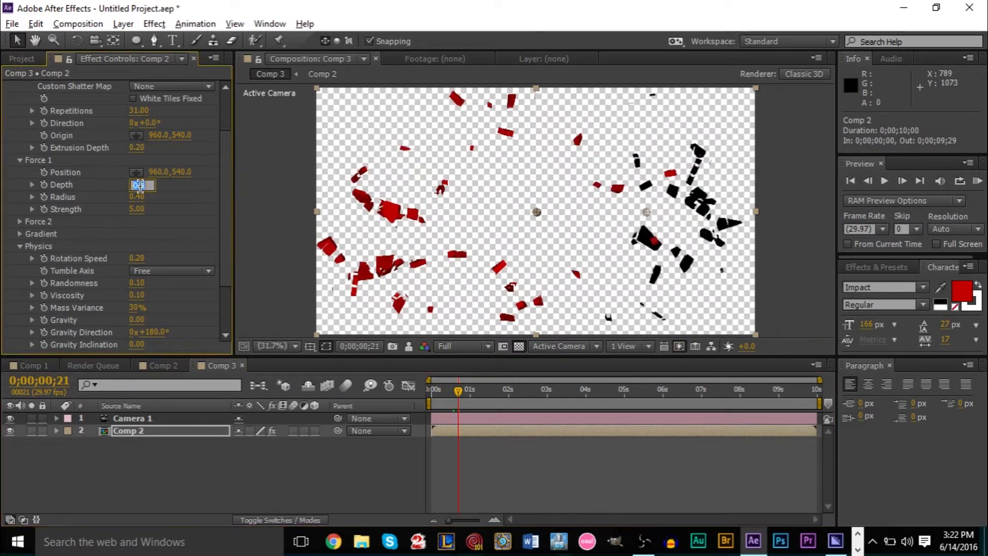
type(".2")
key("Return")
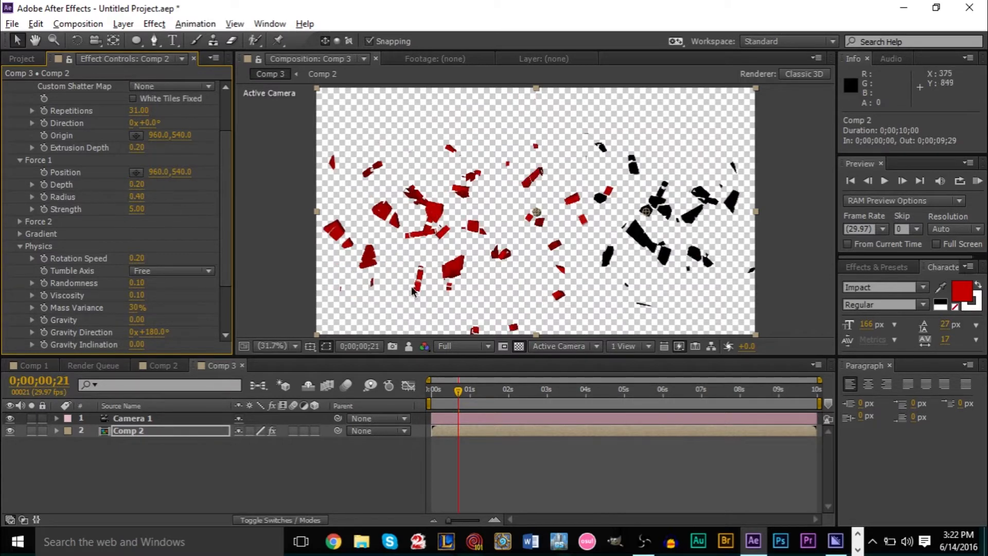
left_click_drag(460, 396, 407, 421)
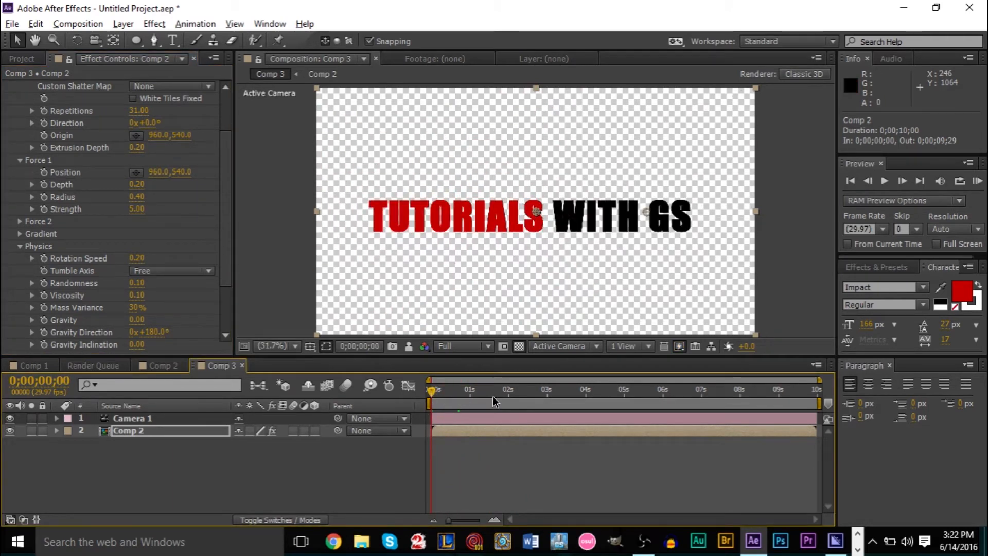
key("space")
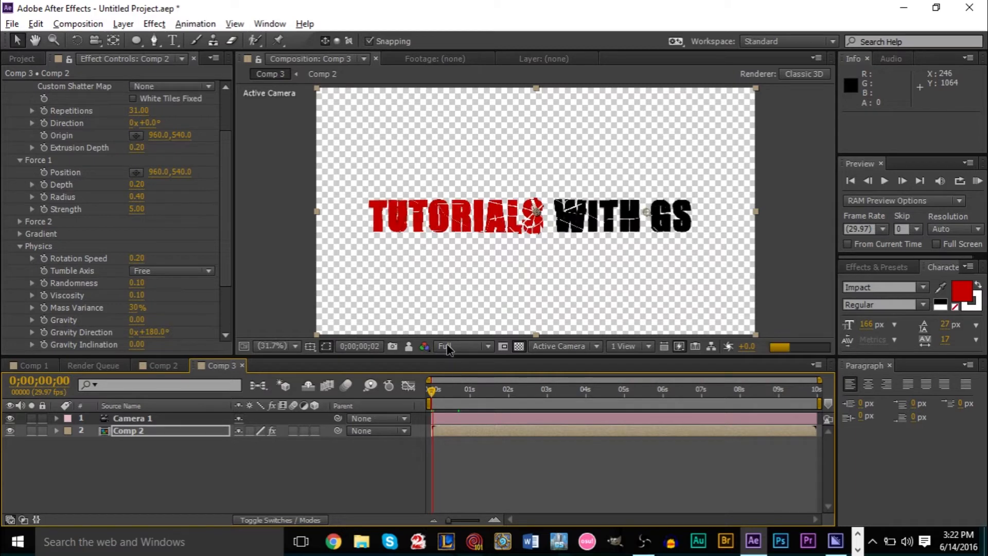
key("space")
left_click_drag(440, 388, 451, 414)
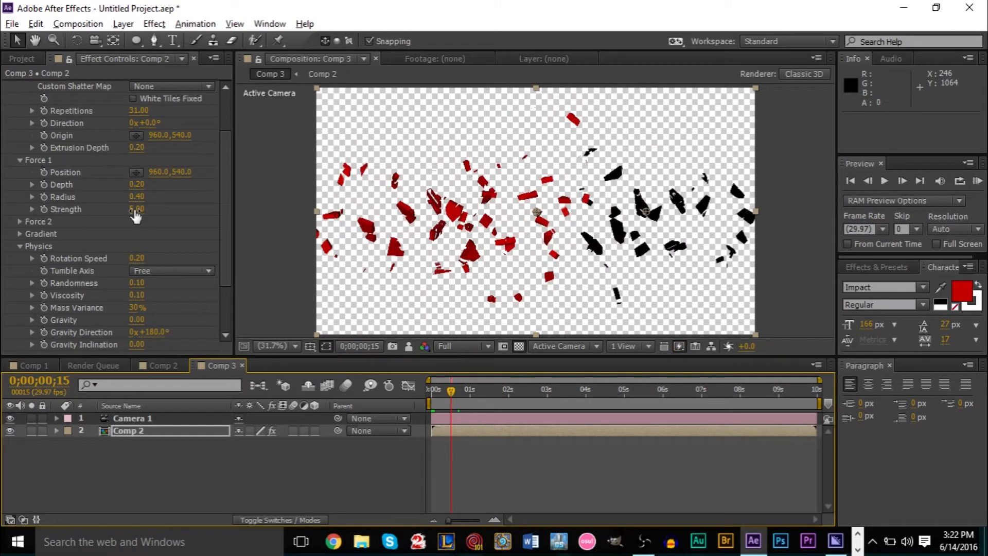
Try Force 1 Strength values of 12.1 and -2.2, scrubbing the timeline to compare how the pieces move.
left_click_drag(137, 209, 203, 221)
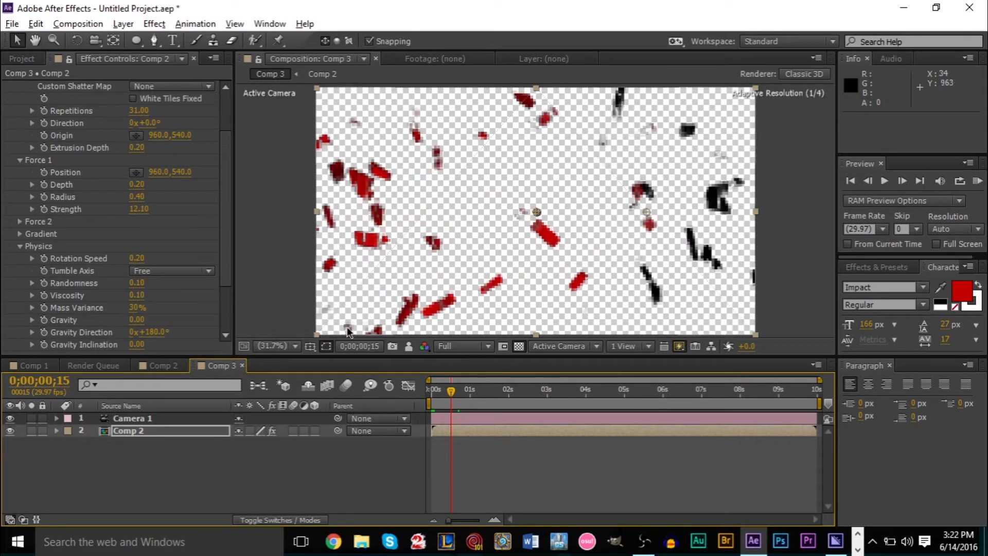
mouse_move(448, 396)
left_mouse_down()
mouse_move(437, 393)
mouse_move(463, 391)
mouse_move(431, 393)
mouse_move(455, 393)
mouse_move(444, 394)
left_mouse_up()
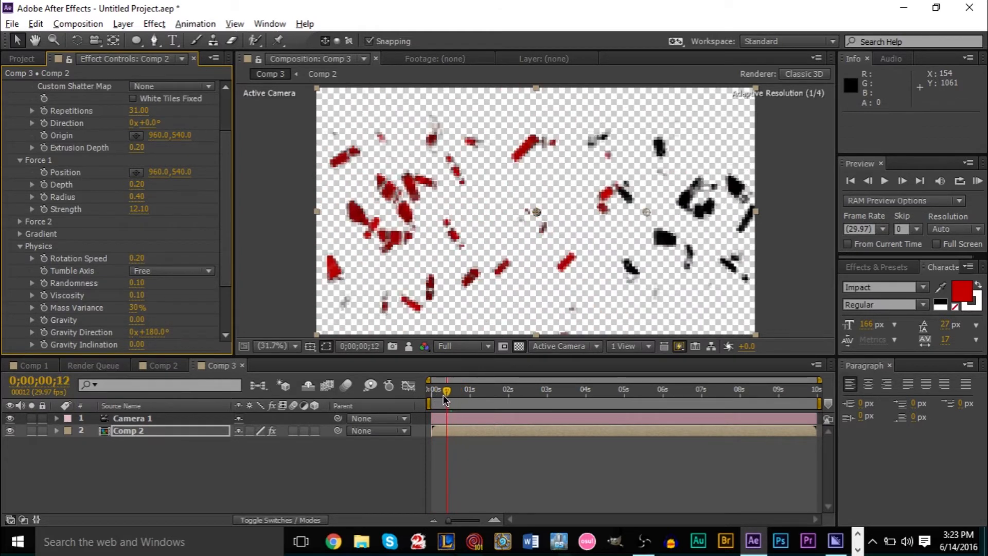
left_click_drag(138, 209, 36, 210)
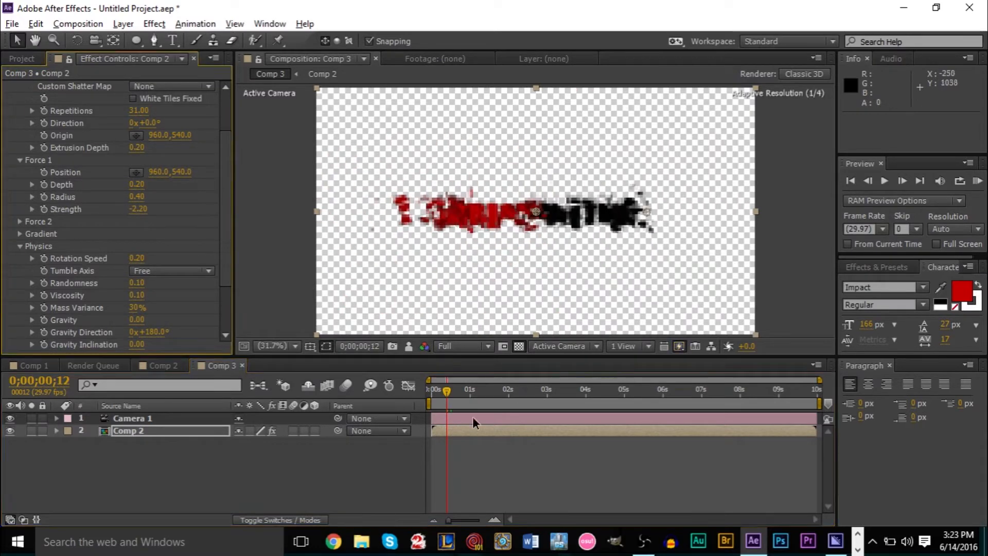
left_click_drag(446, 392, 530, 401)
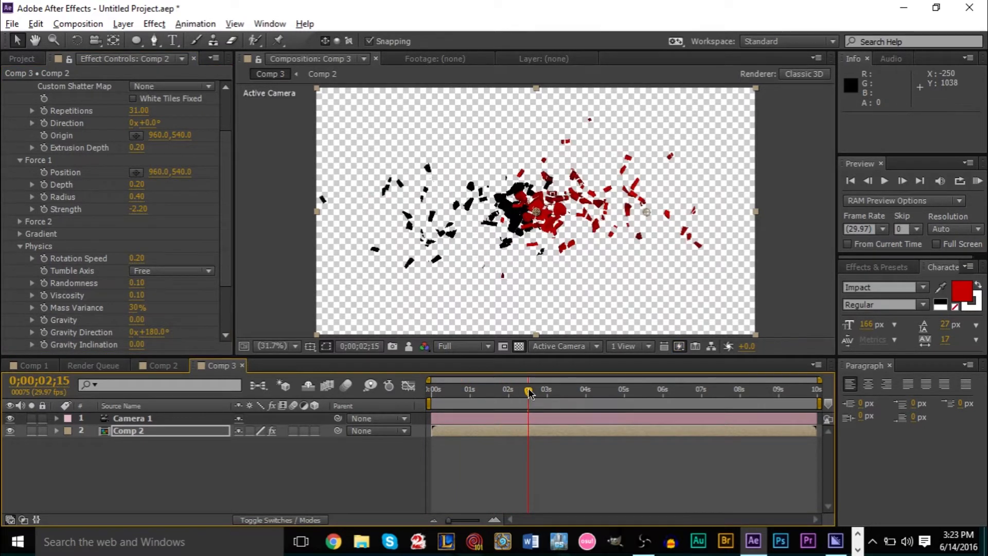
left_click(487, 395)
left_click_drag(487, 396, 411, 392)
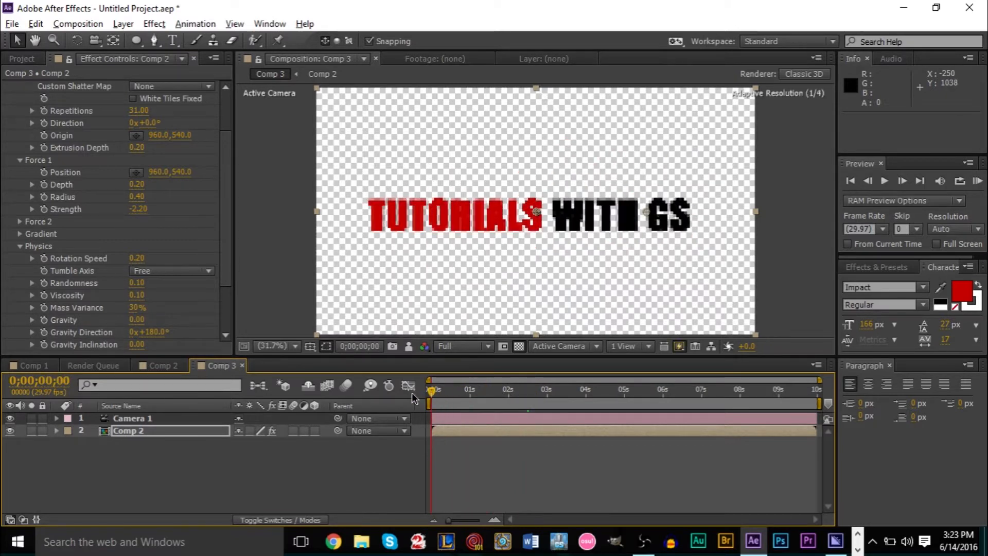
Try a Force 1 Strength of 0 and scrub from the start to 0;00;02;18.
left_click(135, 214)
left_click(139, 209)
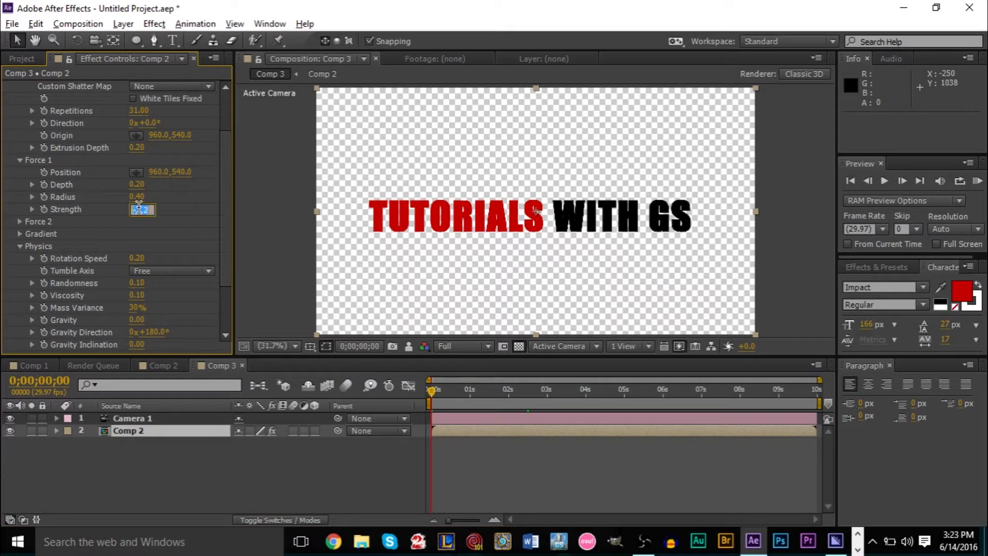
type("0")
key("Return")
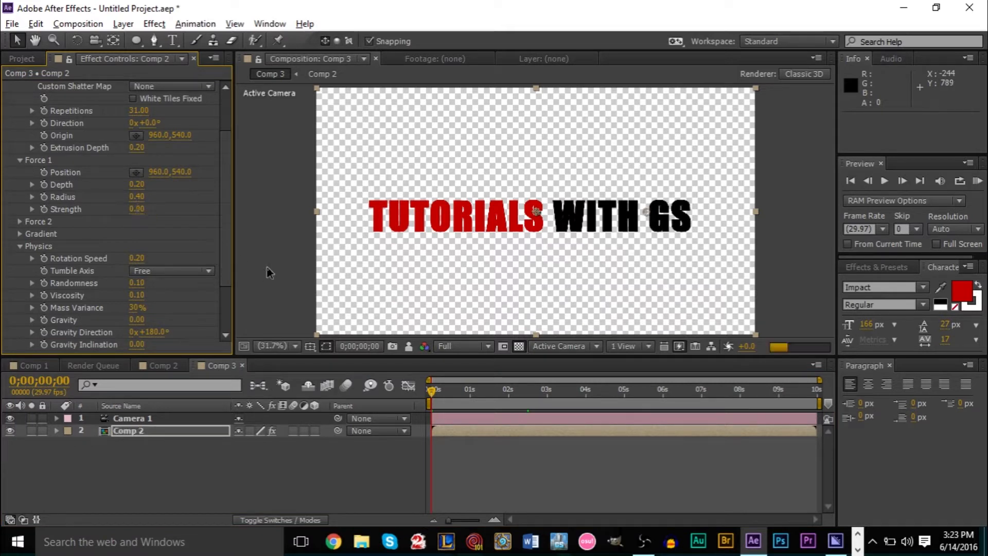
left_click_drag(435, 389, 532, 399)
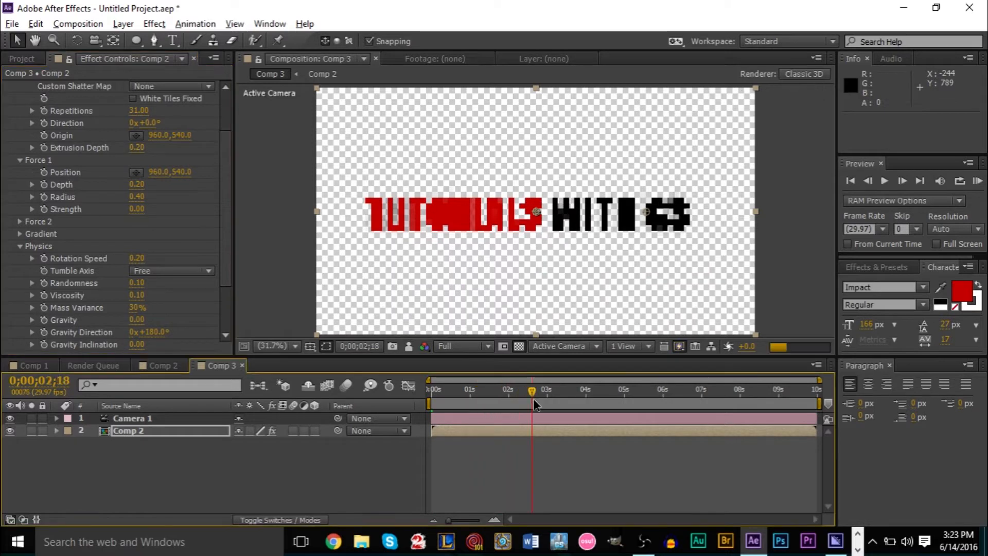
Undo the Force 1 Strength changes.
key("ctrl+z")
key("KP_0")
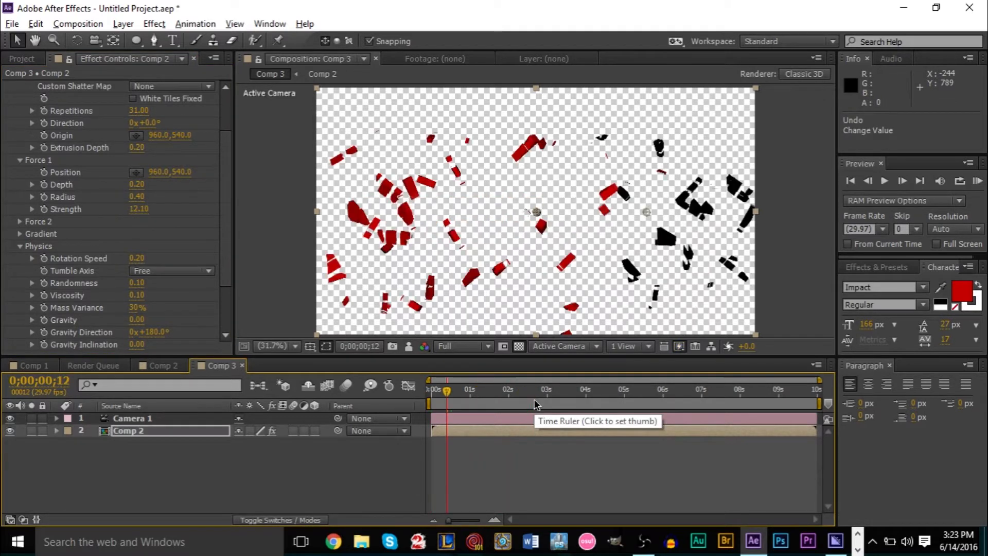
key("ctrl+z")
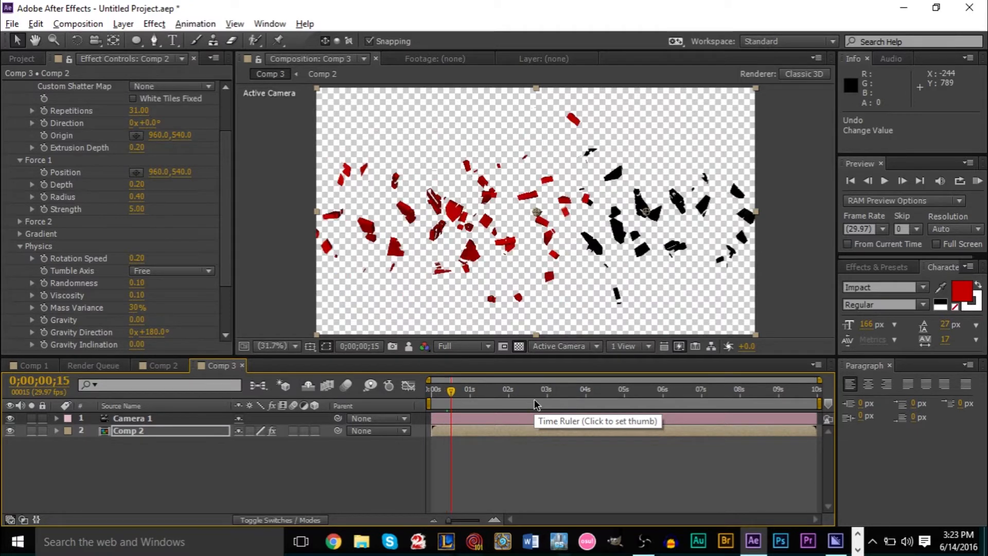
Scrub the opening frames, return the current time to 0;00;00;00 and select the Camera 1 layer.
left_click_drag(450, 390, 427, 416)
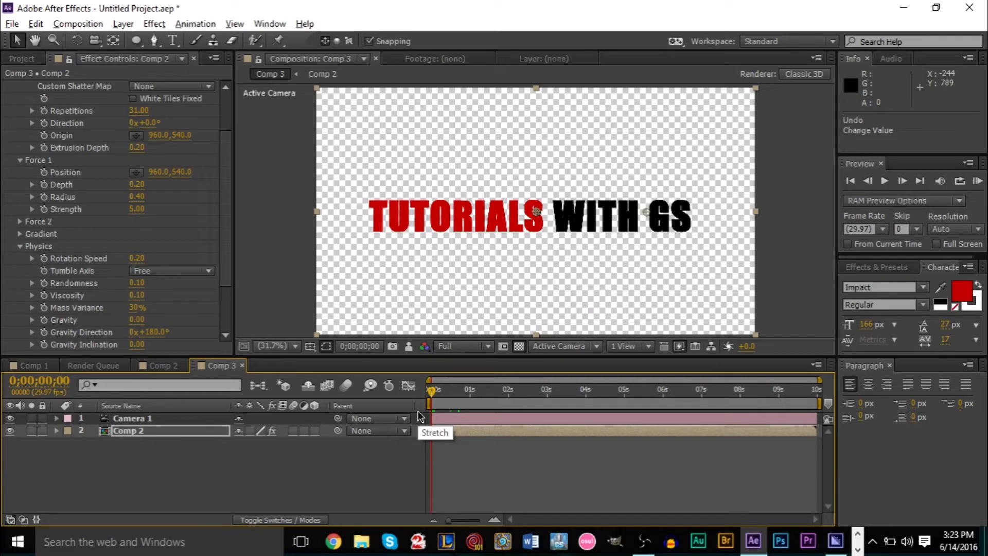
left_click_drag(436, 391, 420, 411)
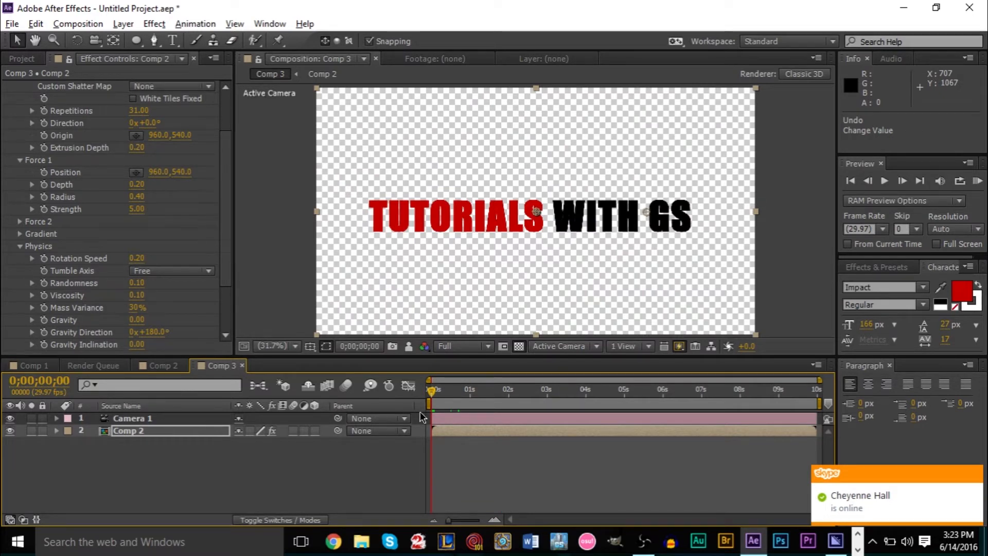
left_click(175, 419)
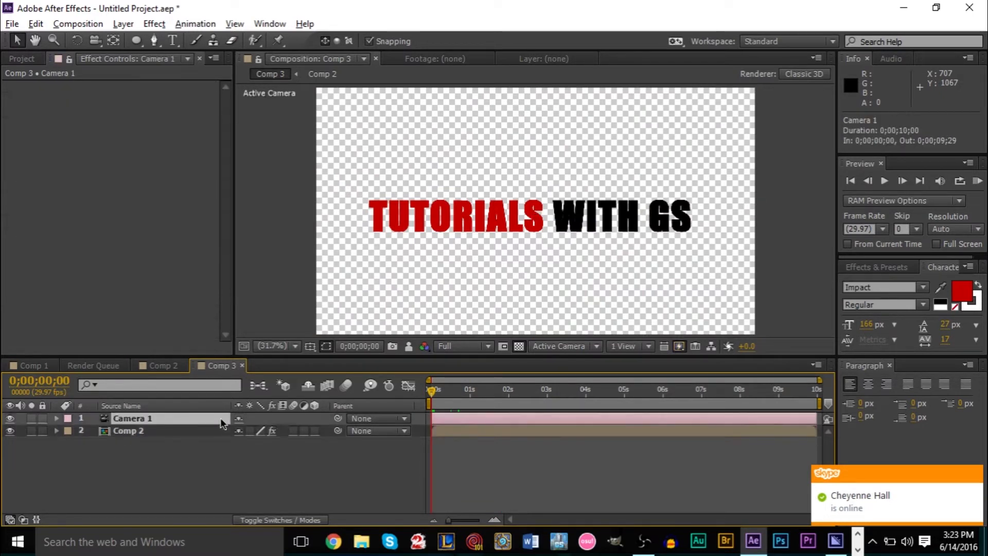
left_click_drag(436, 392, 432, 422)
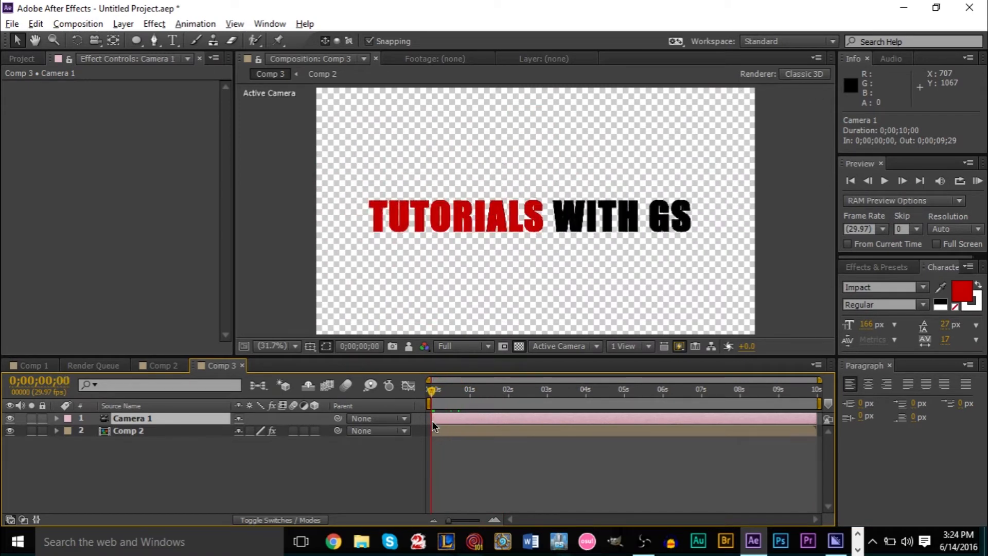
Scrub the opening frames to review the shatter, expand Camera 1's Transform properties and return to 0;00;00;00.
left_click_drag(432, 391, 449, 406)
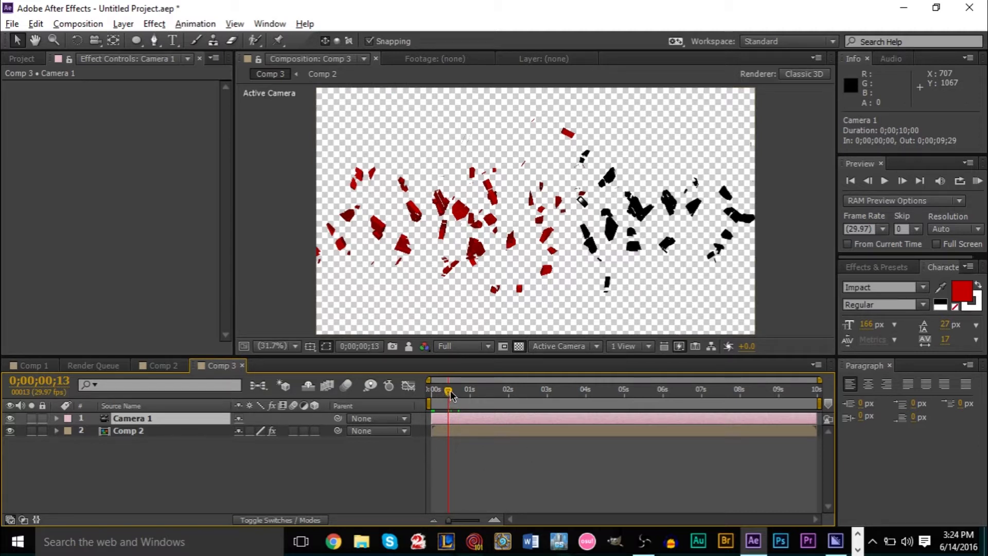
left_click_drag(450, 390, 447, 390)
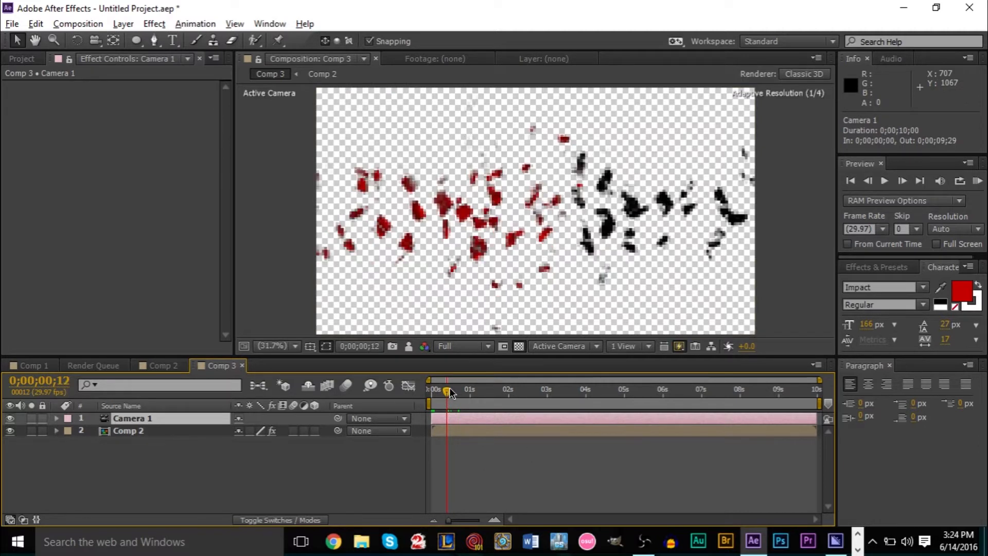
left_click(57, 421)
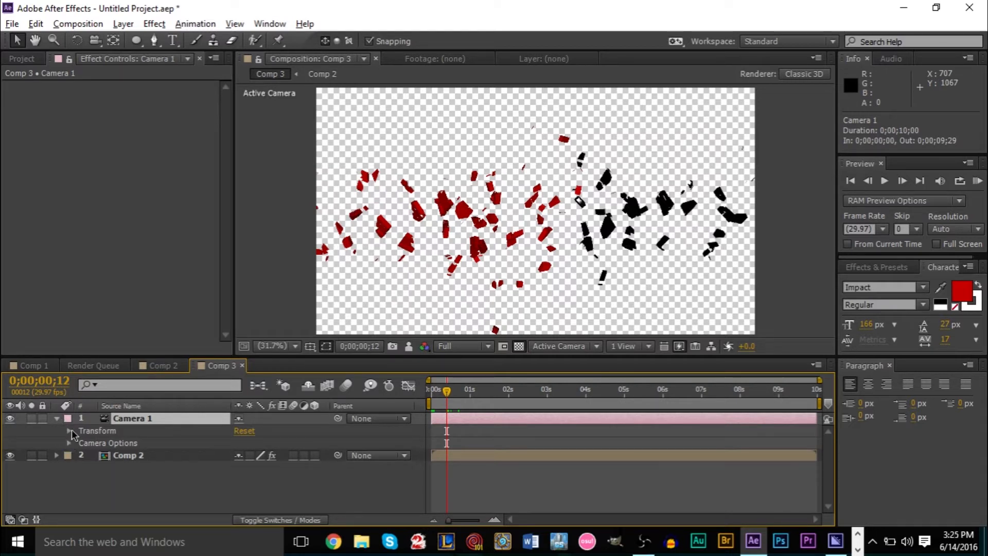
left_click(70, 431)
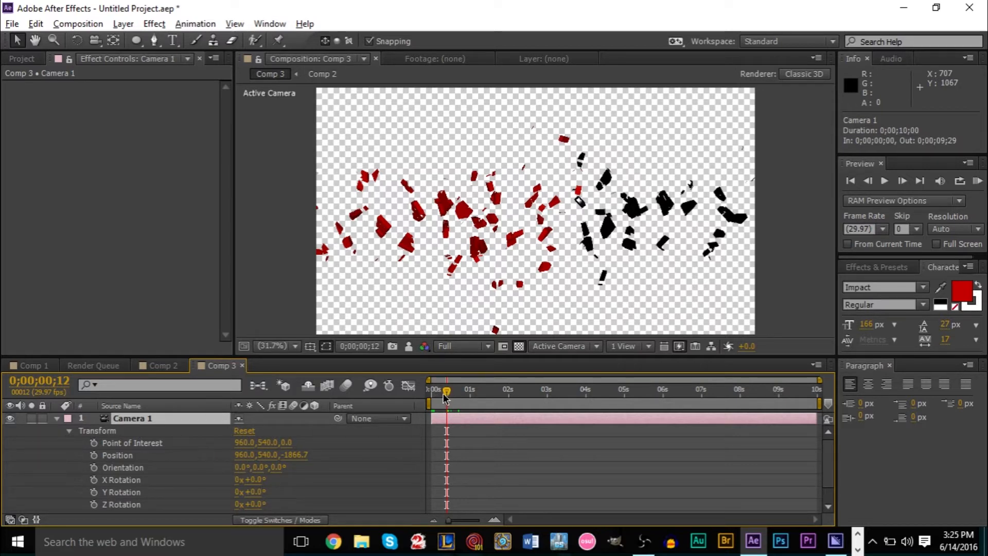
left_click_drag(447, 391, 432, 391)
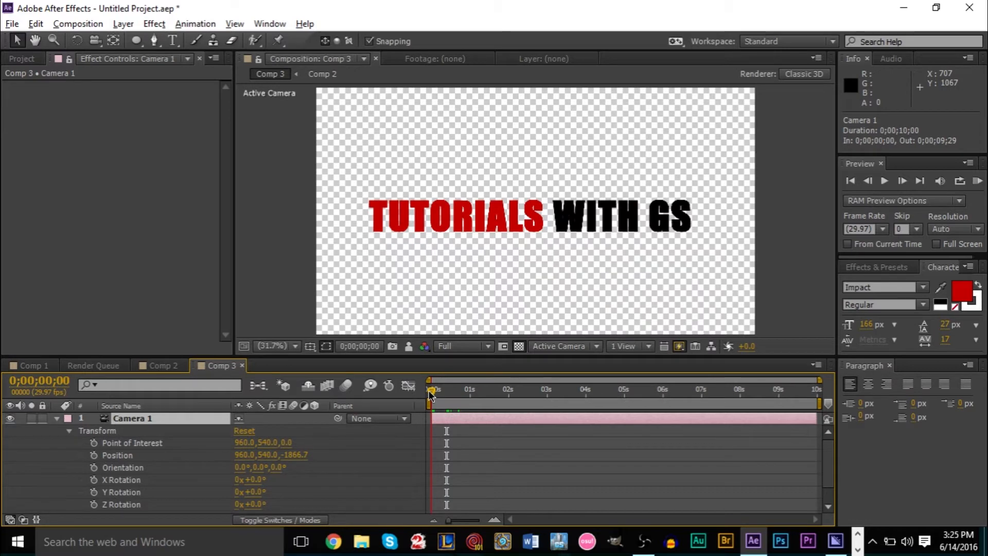
left_click_drag(432, 393, 444, 403)
left_click_drag(447, 409, 423, 428)
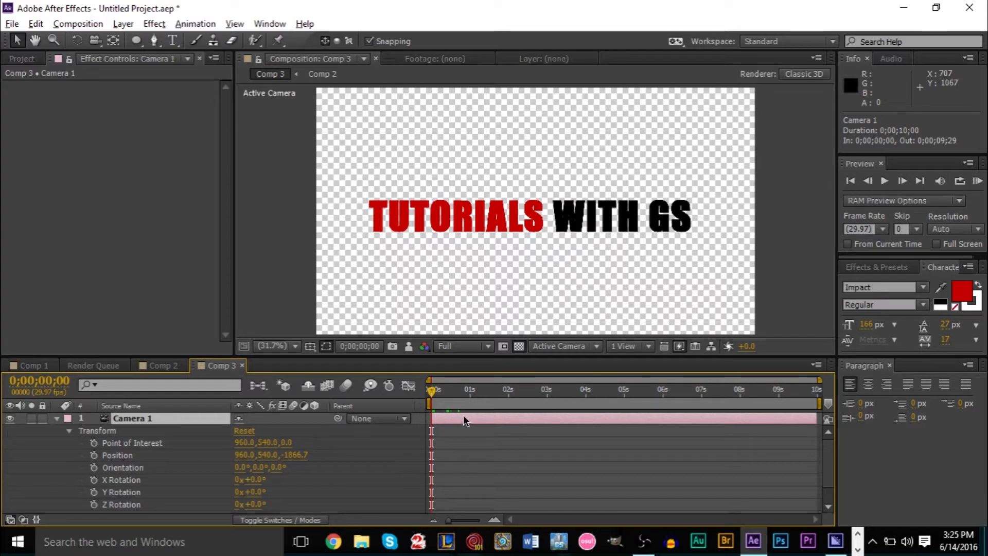
Collapse the Camera 1 properties and set the Force 1 Strength of Comp 2's Shatter effect to 3.
left_click(55, 418)
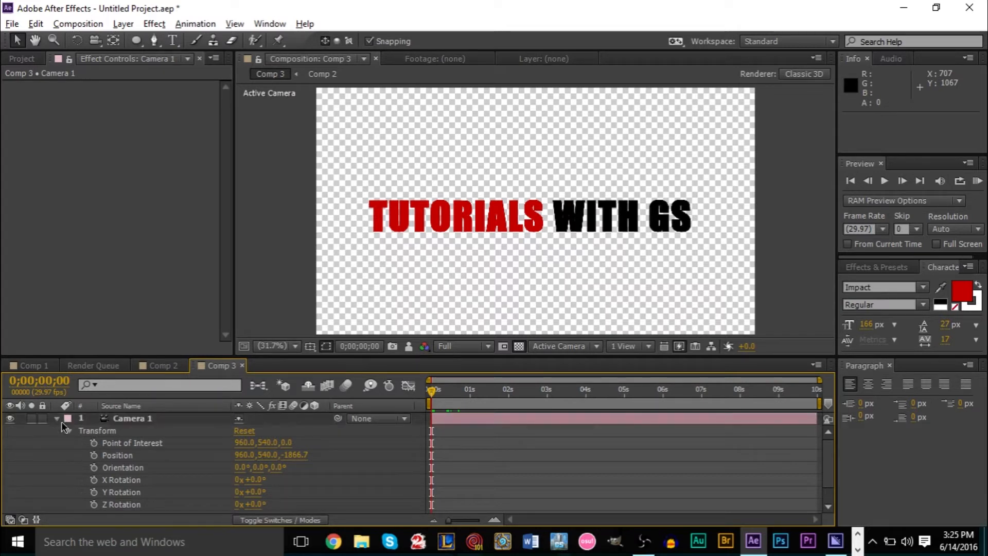
left_click(57, 418)
left_click(139, 432)
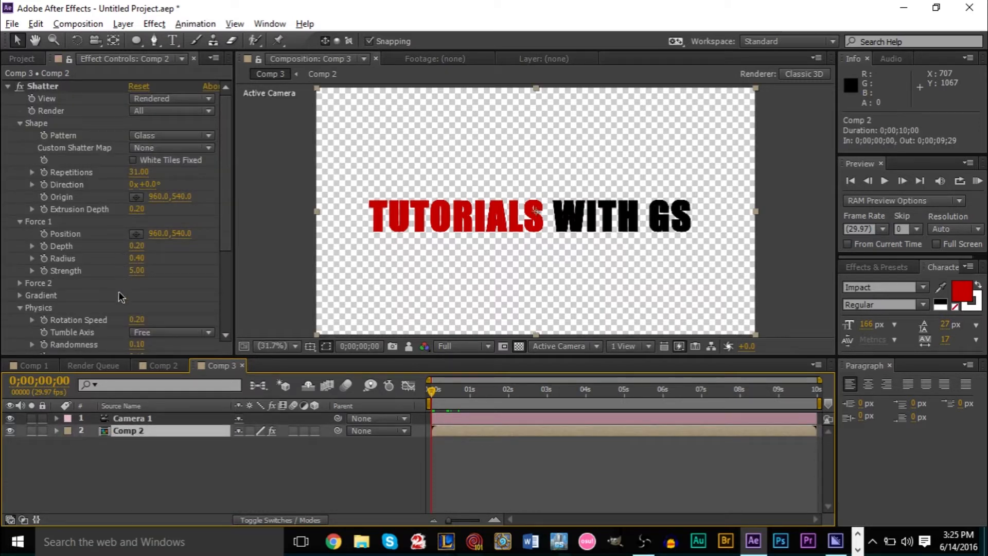
left_click(137, 271)
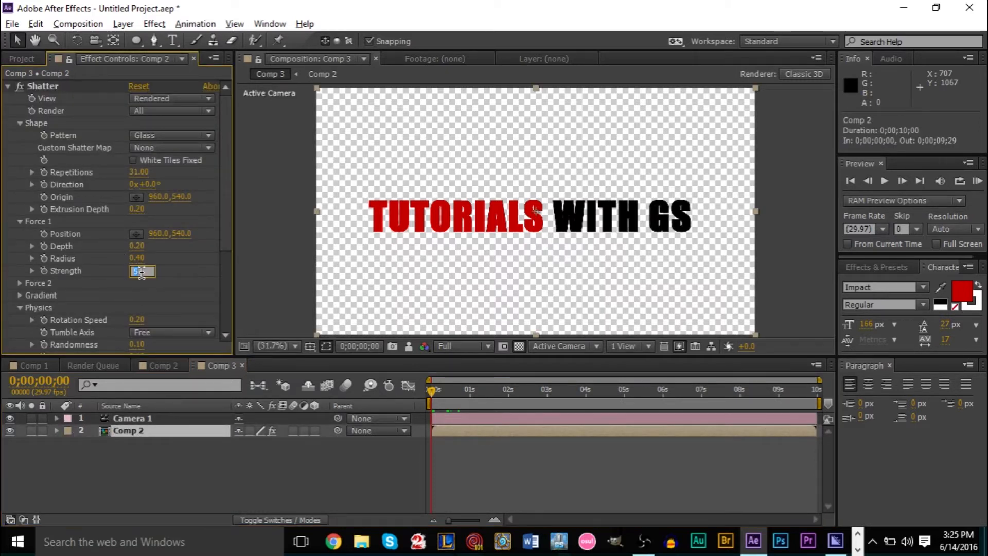
type("3")
key("Return")
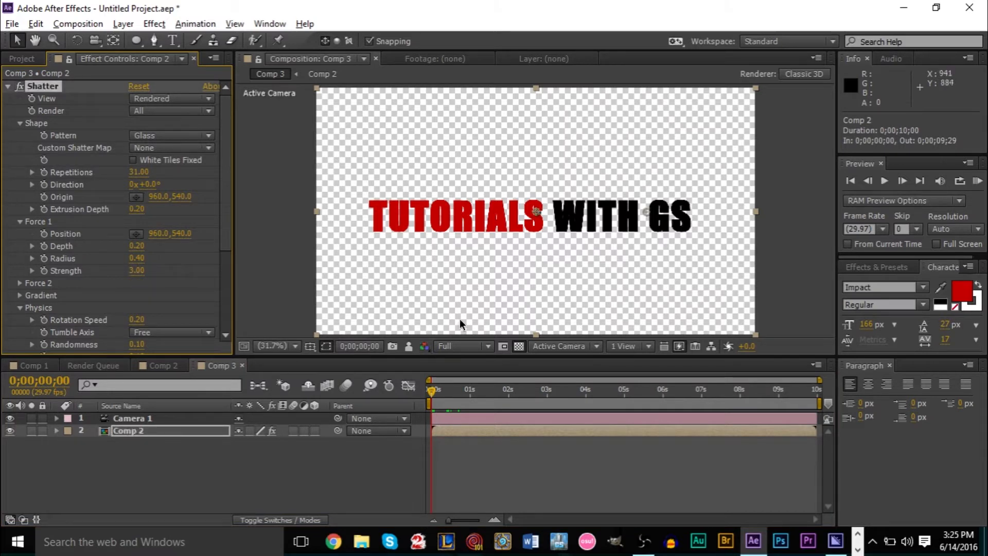
Scrub out to 0;00;03;17 and back to review the slower shatter, finishing with the current time at 0;00;00;15.
left_click_drag(434, 393, 570, 410)
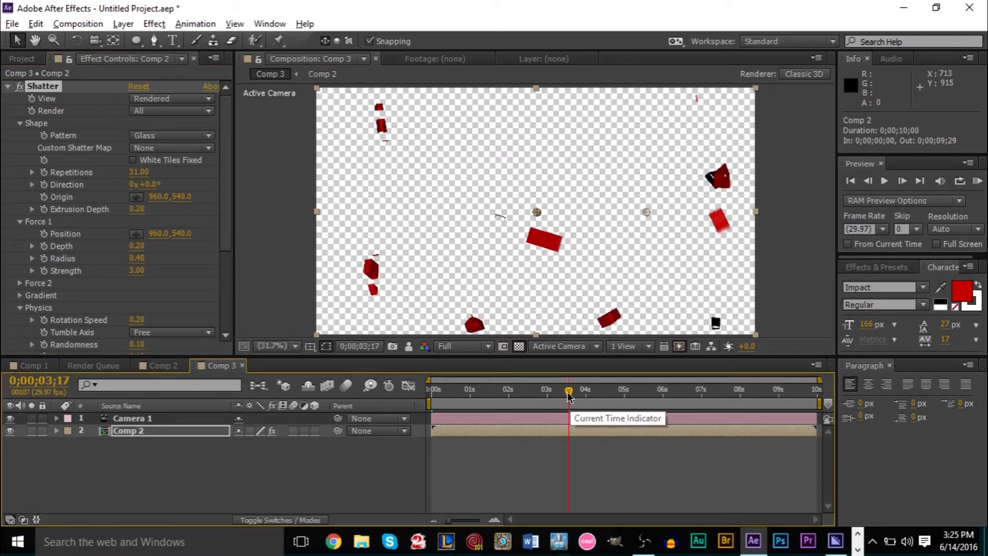
left_click_drag(568, 392, 419, 401)
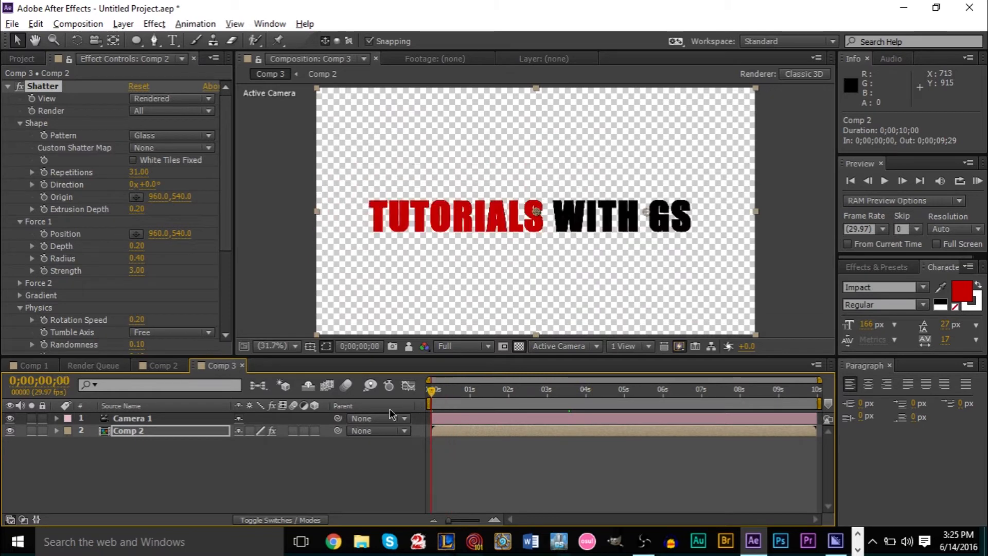
left_click_drag(431, 395, 460, 406)
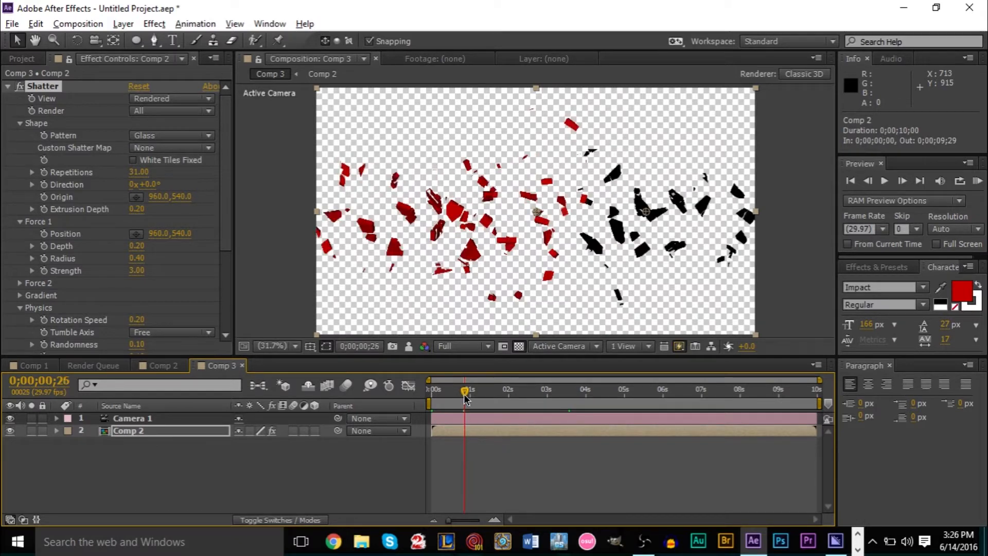
left_click_drag(464, 394, 467, 396)
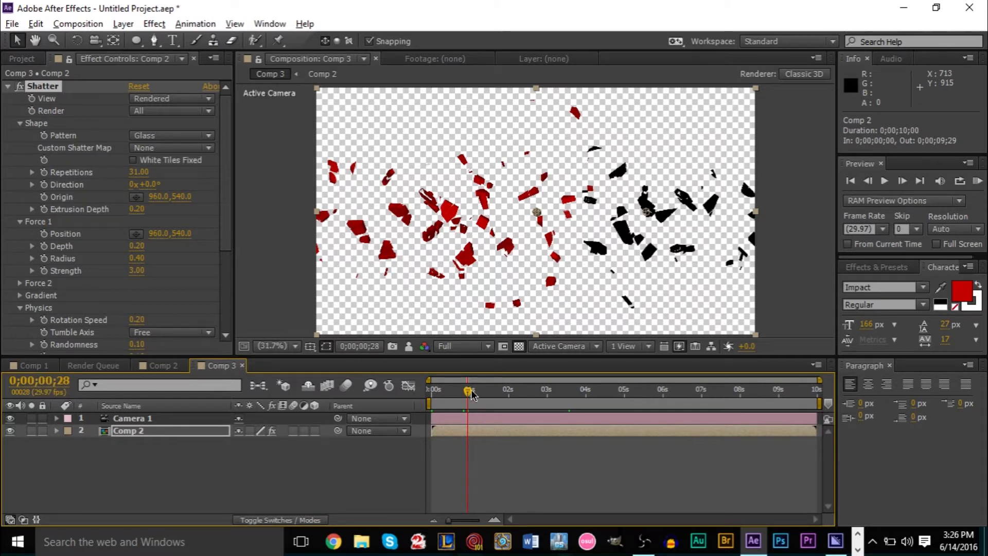
left_click_drag(471, 394, 472, 396)
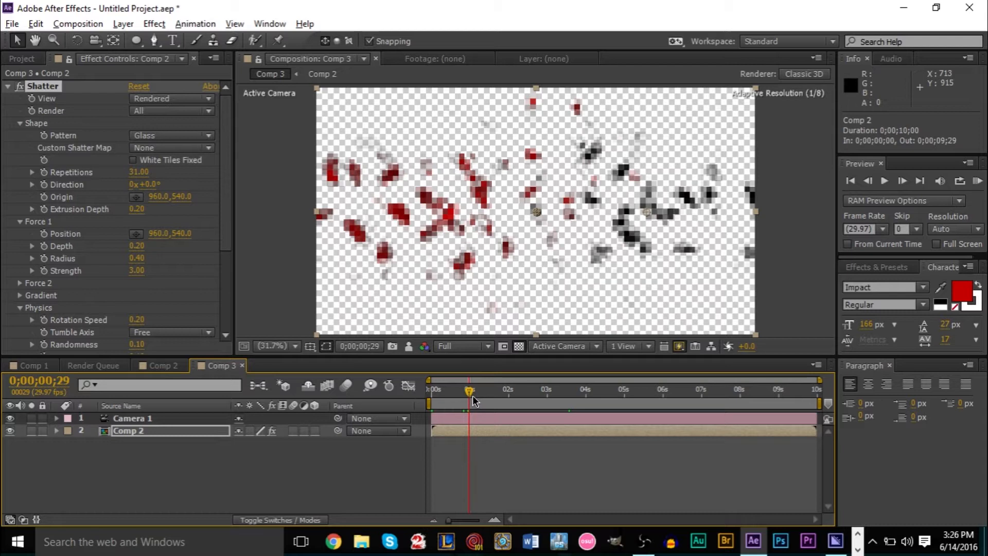
left_click_drag(473, 396, 474, 398)
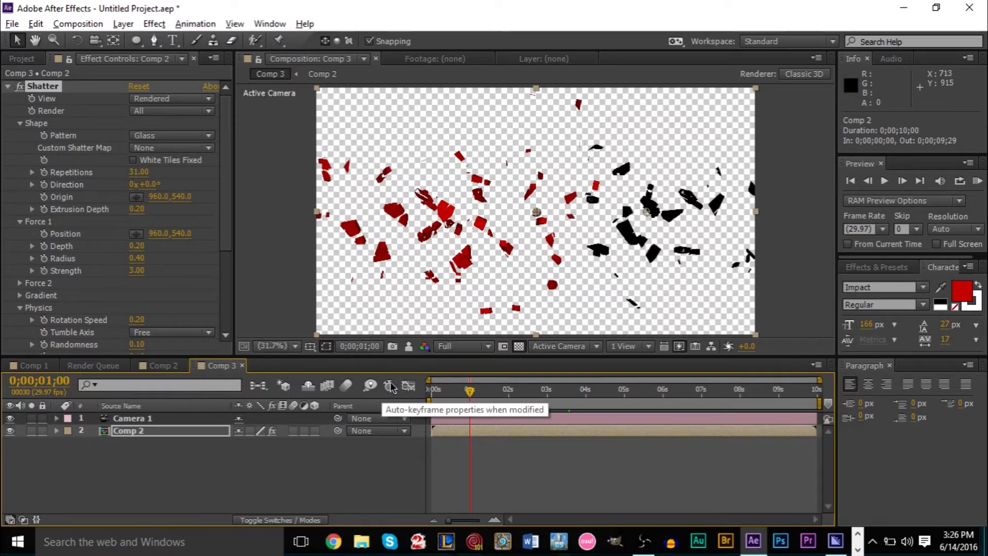
left_click(455, 393)
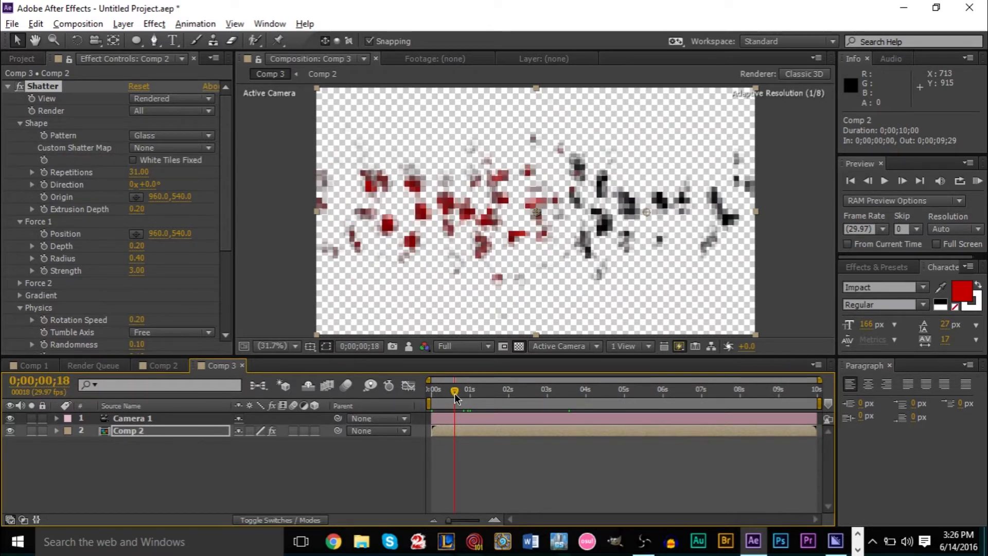
left_click_drag(455, 396, 451, 397)
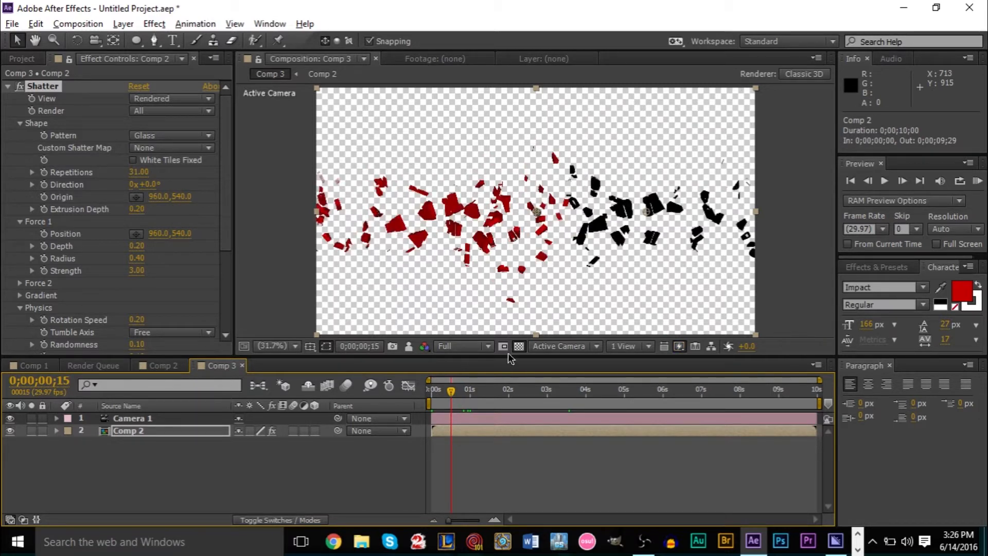
Expand Camera 1's Transform properties and turn Comp 2 into a 3D layer.
left_click(57, 415)
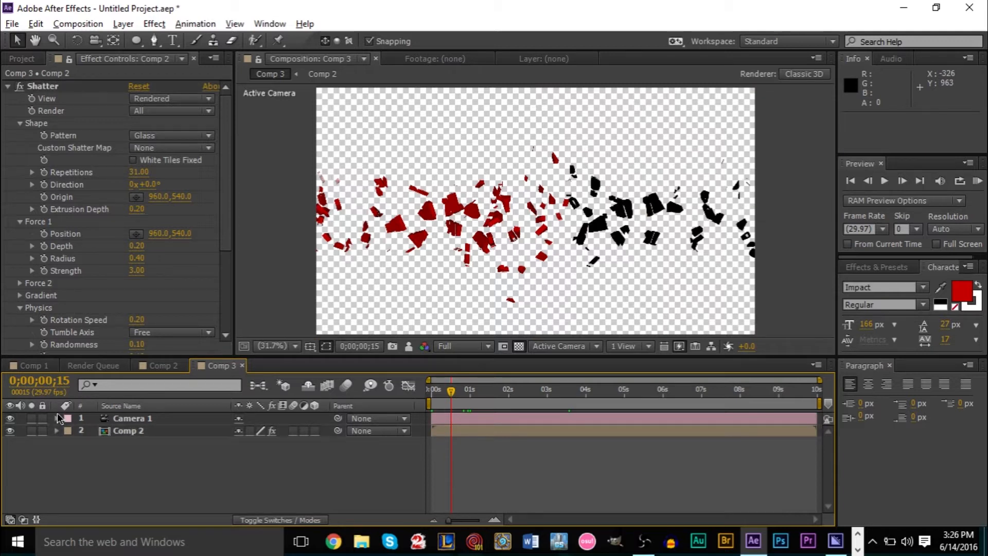
left_click(57, 419)
left_click(58, 418)
left_click(57, 419)
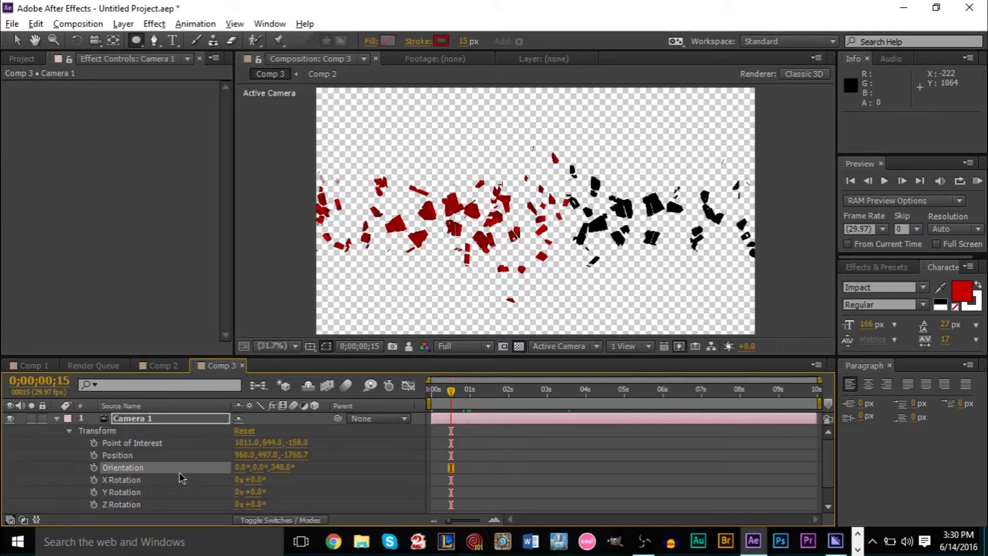
scroll(182, 479, "down", 1)
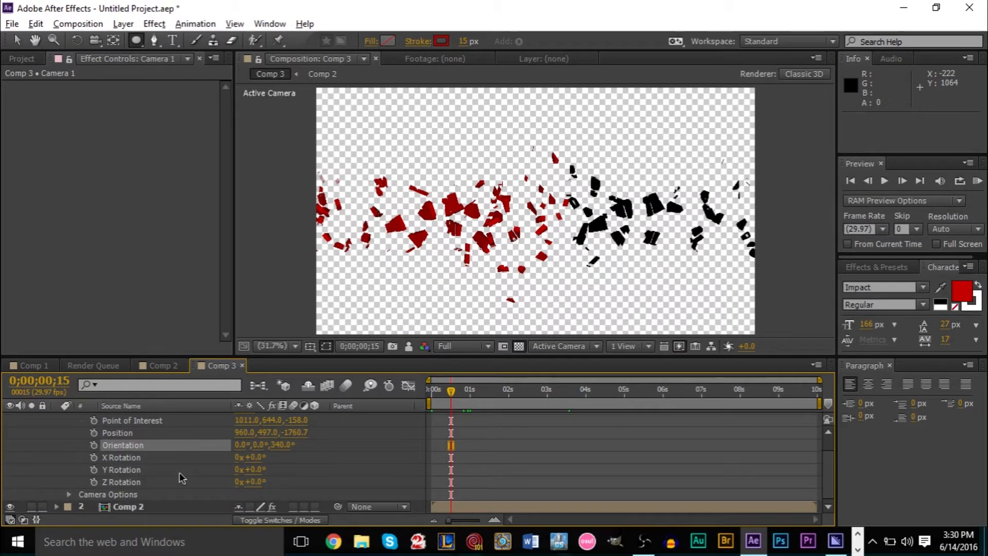
left_click(316, 507)
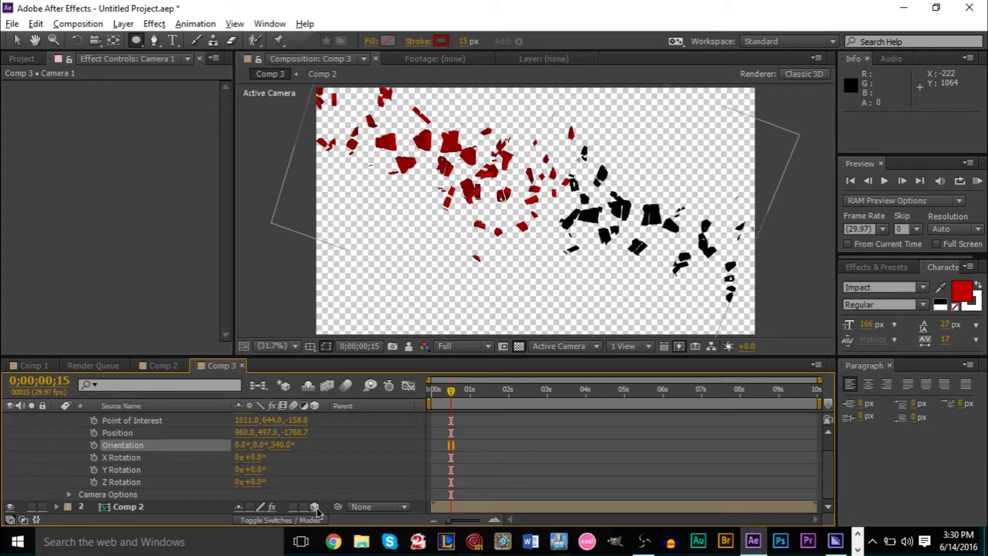
scroll(323, 477, "up", 1)
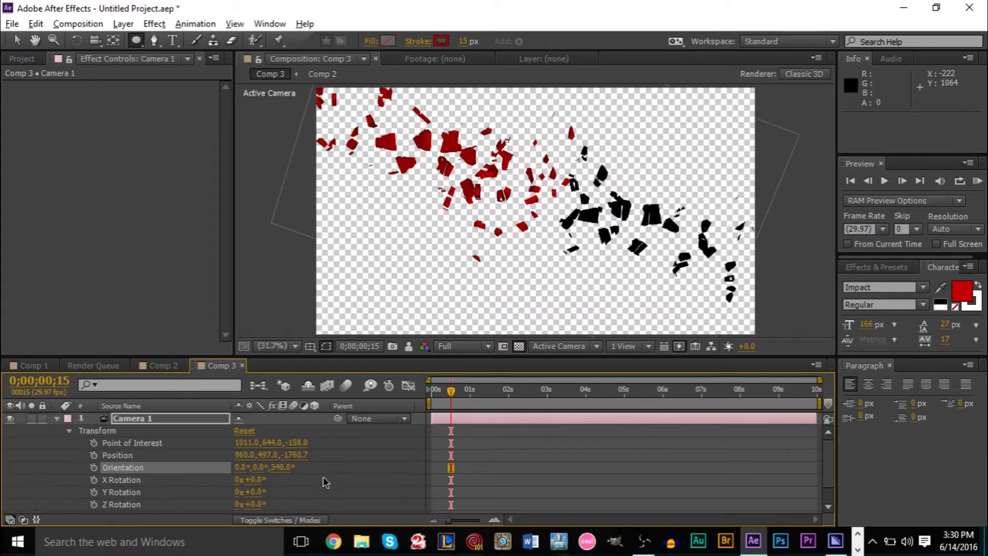
scroll(323, 476, "down", 1)
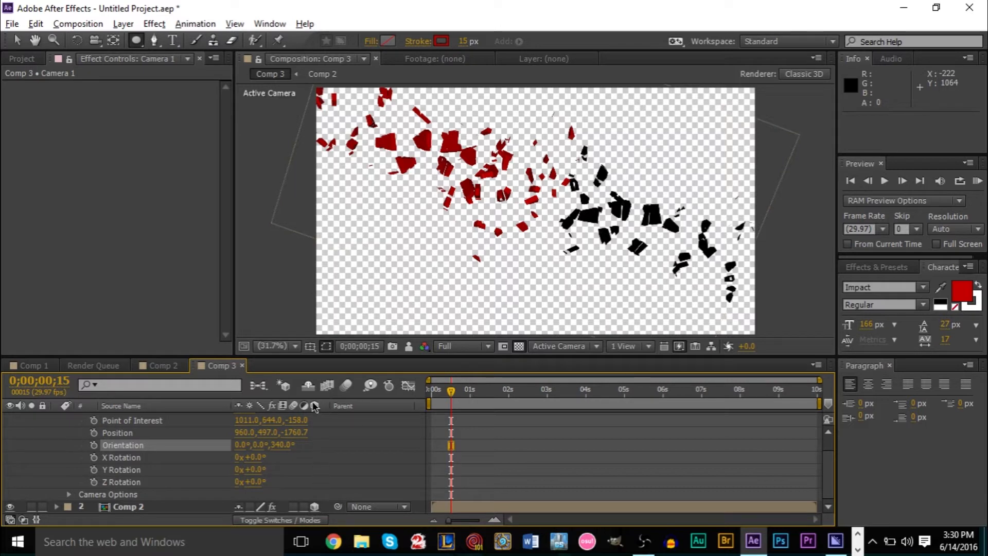
scroll(312, 507, "up", 2)
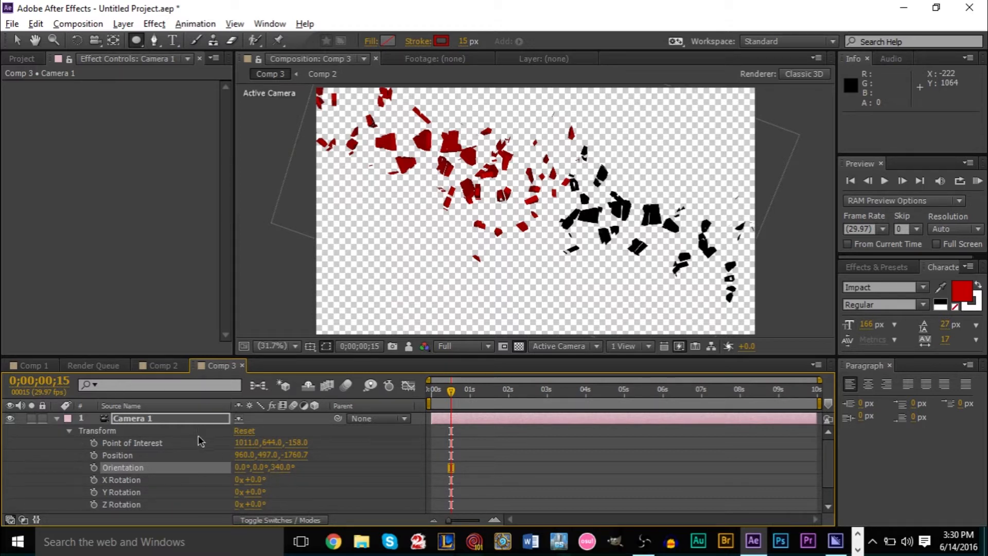
Try a Z orientation of 333° on Camera 1, and undo the recent changes.
mouse_move(275, 477)
left_mouse_down()
mouse_move(328, 475)
mouse_move(292, 487)
left_mouse_up()
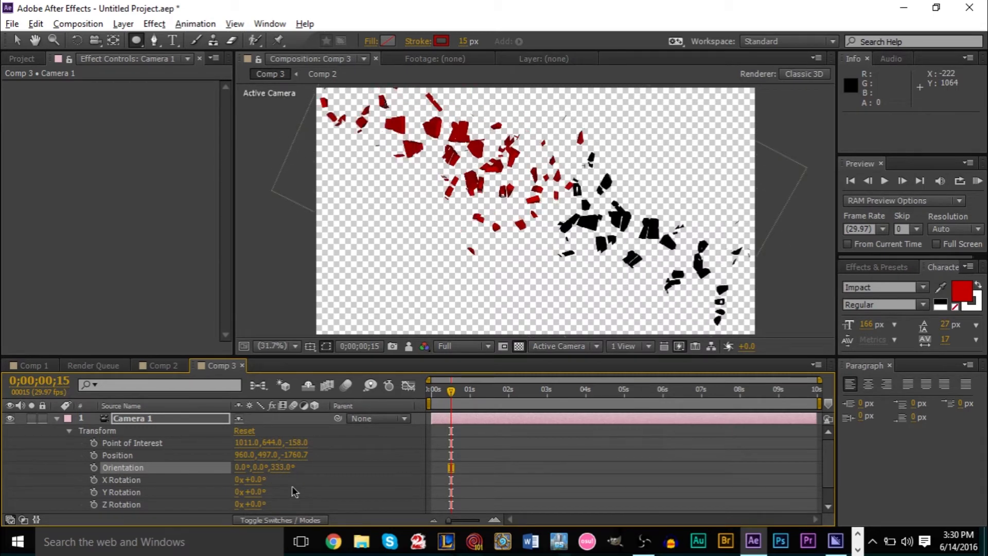
key("ctrl+z")
key("ctrl+z")
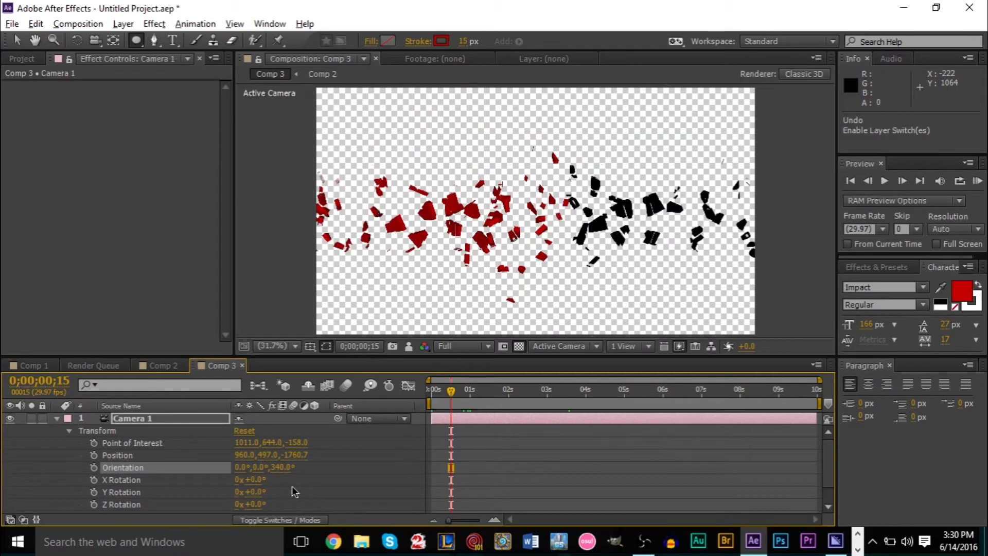
key("ctrl+z")
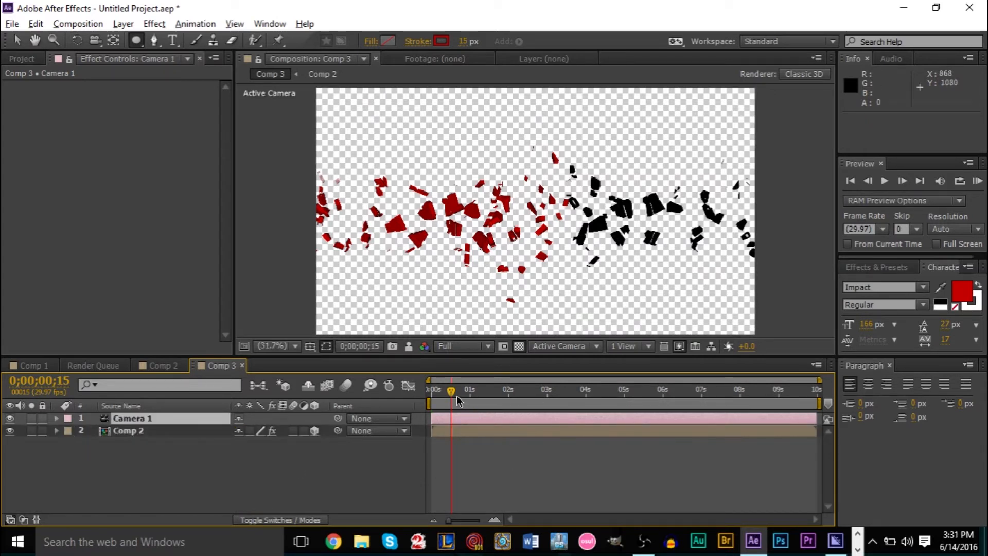
Try Camera 1 orientations of 339° in X and 30° in Z, undoing each change.
left_click(57, 419)
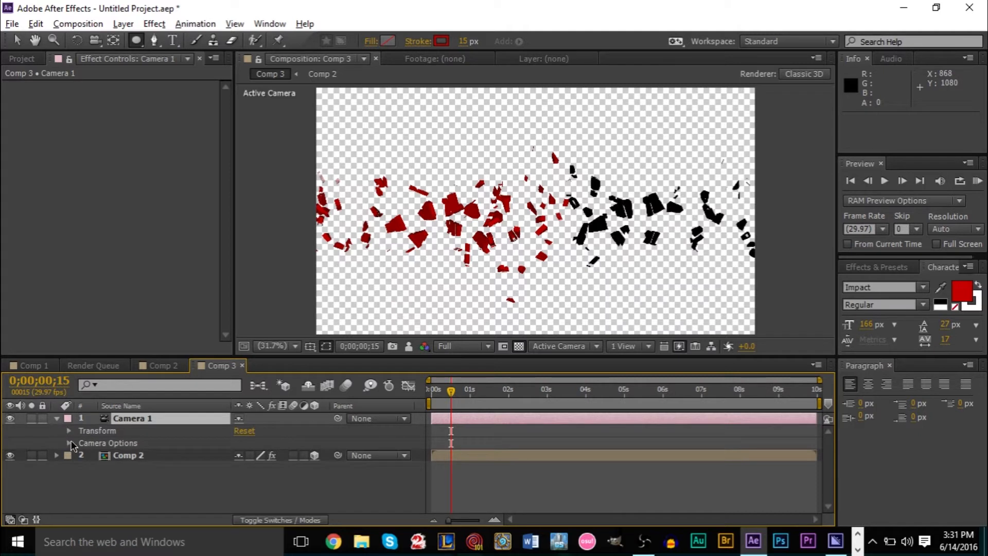
left_click(71, 437)
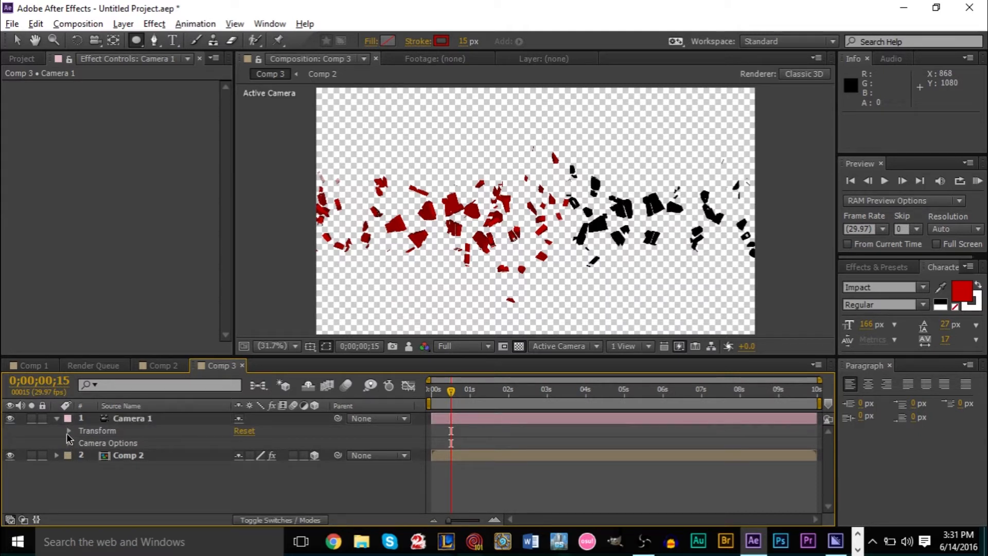
left_click(68, 432)
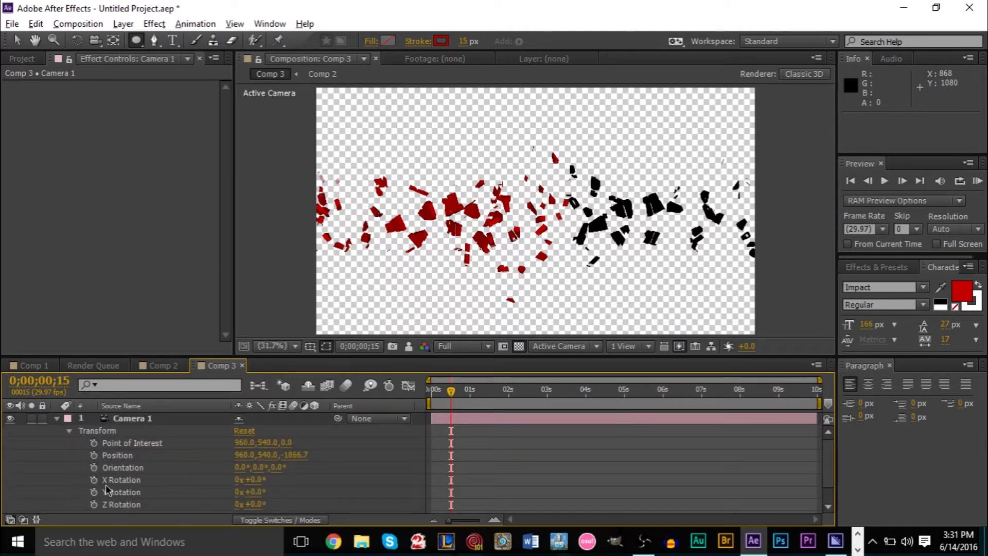
left_click_drag(240, 467, 221, 468)
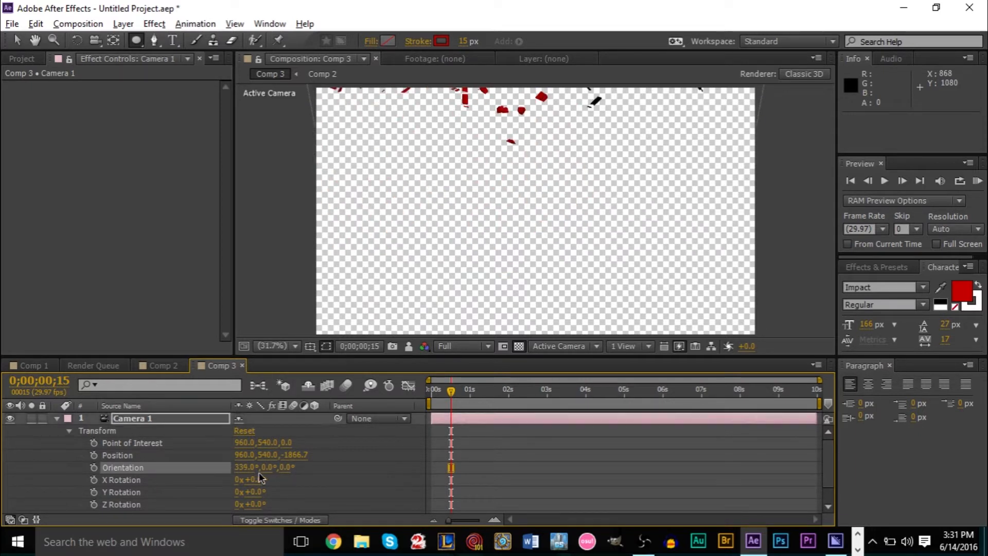
left_click_drag(282, 469, 321, 486)
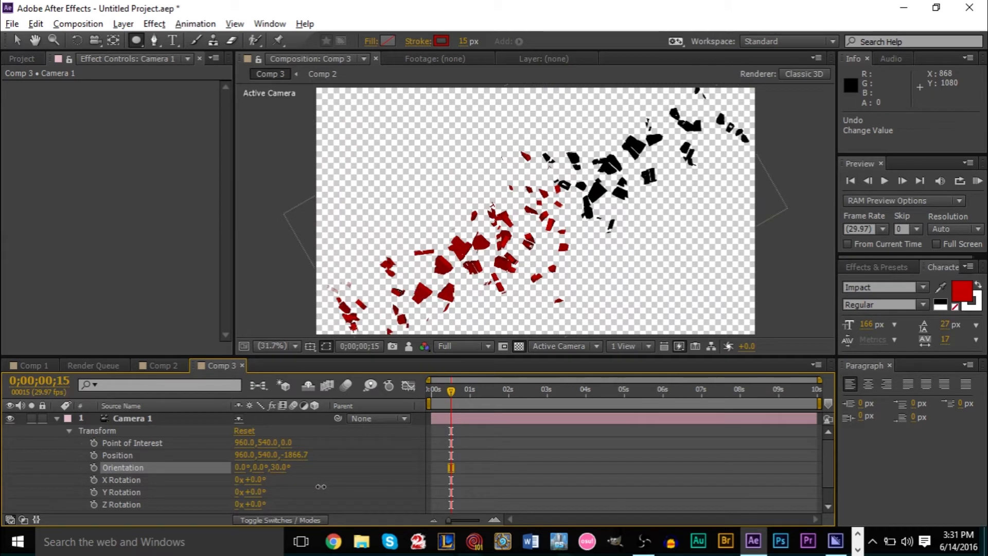
left_click_drag(321, 486, 321, 487)
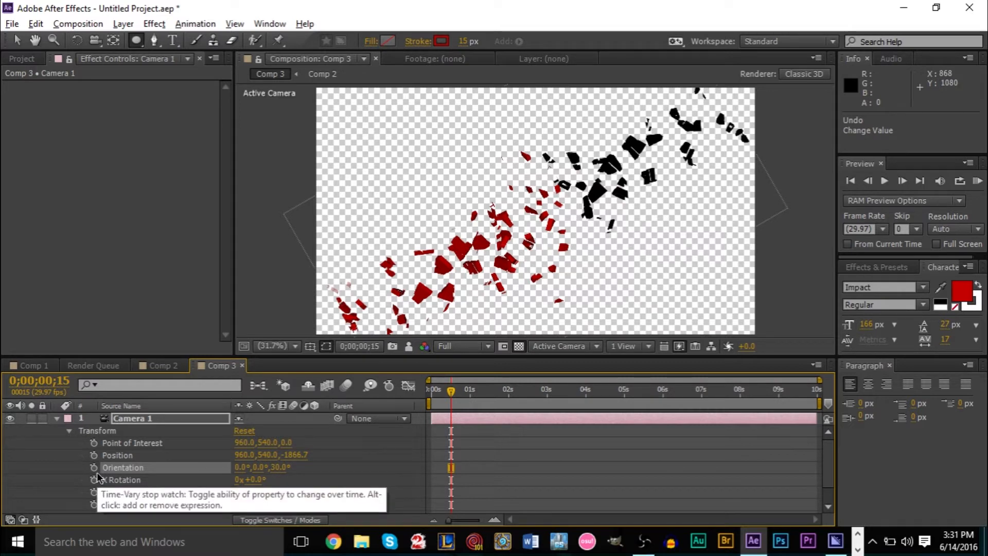
key("ctrl+z")
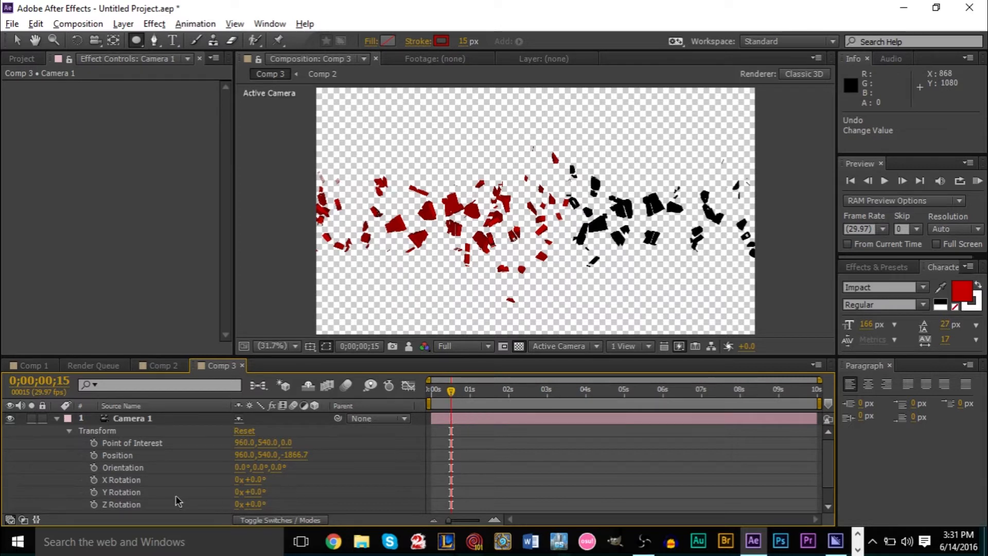
Keyframe Camera 1's Orientation at 0;00;00;15, and set its Z orientation to 23° at 0;00;01;00.
left_click(94, 468)
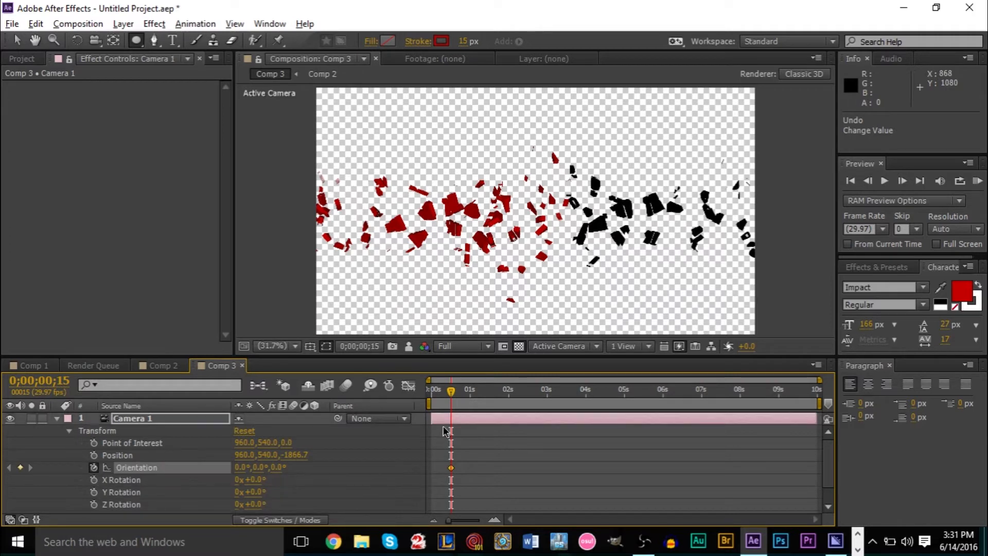
left_click_drag(450, 399, 468, 402)
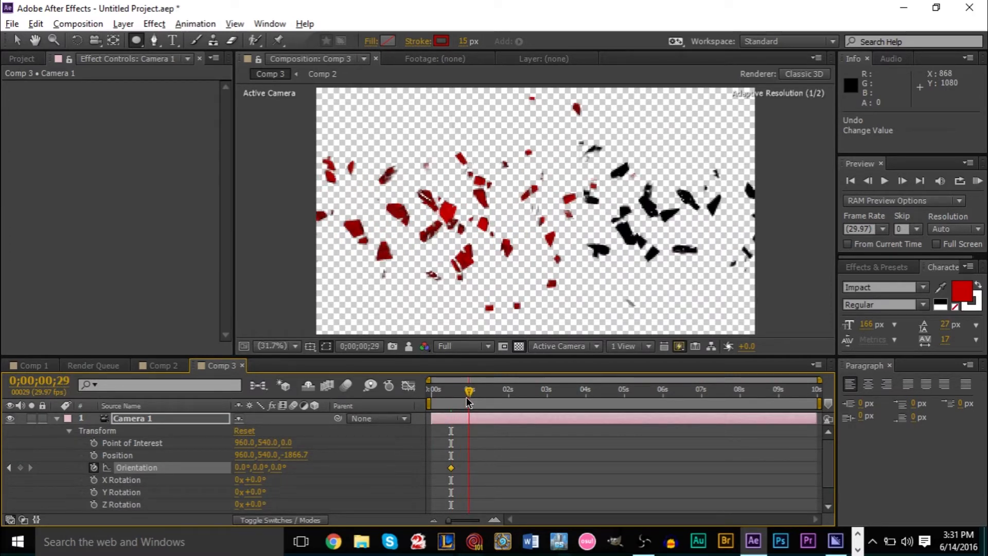
left_click_drag(468, 401, 470, 402)
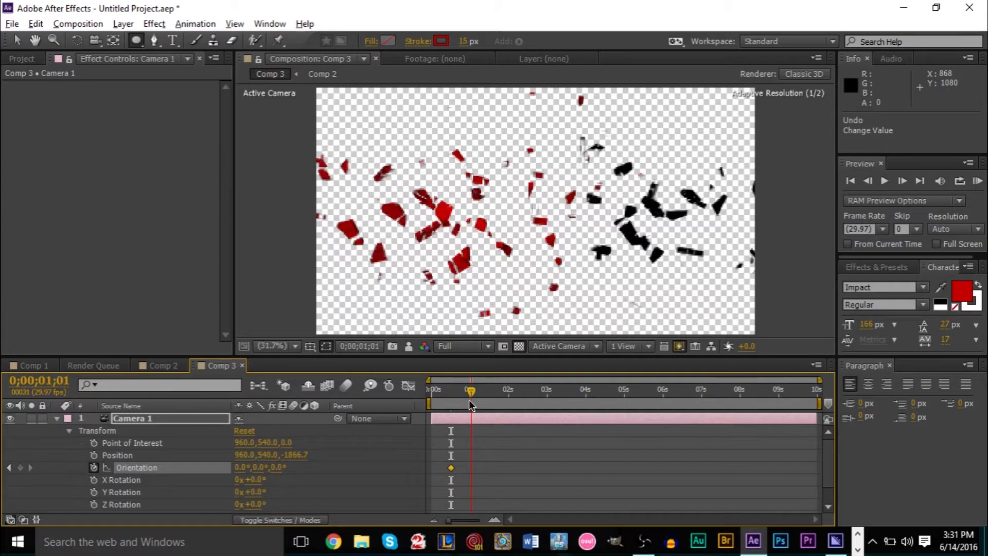
left_click(70, 382)
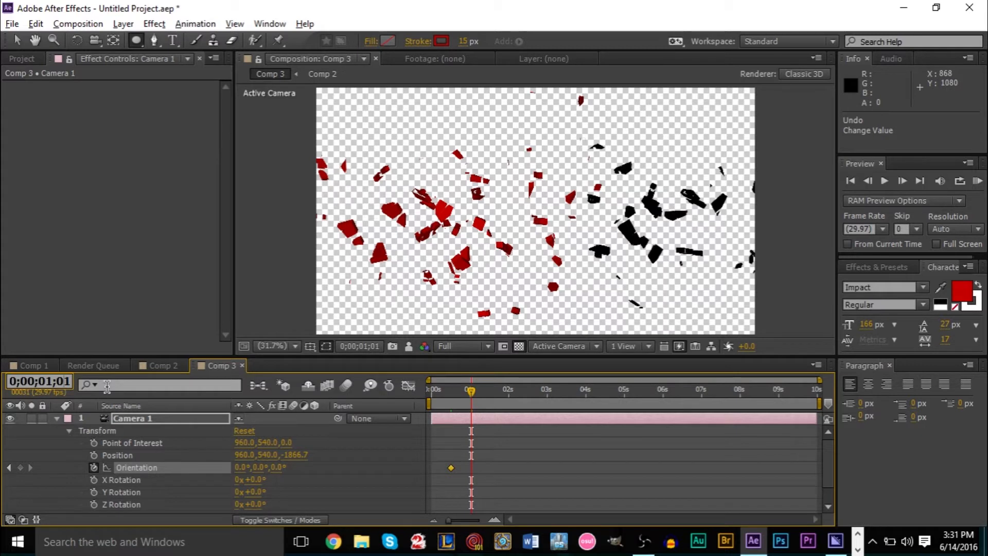
key("Return")
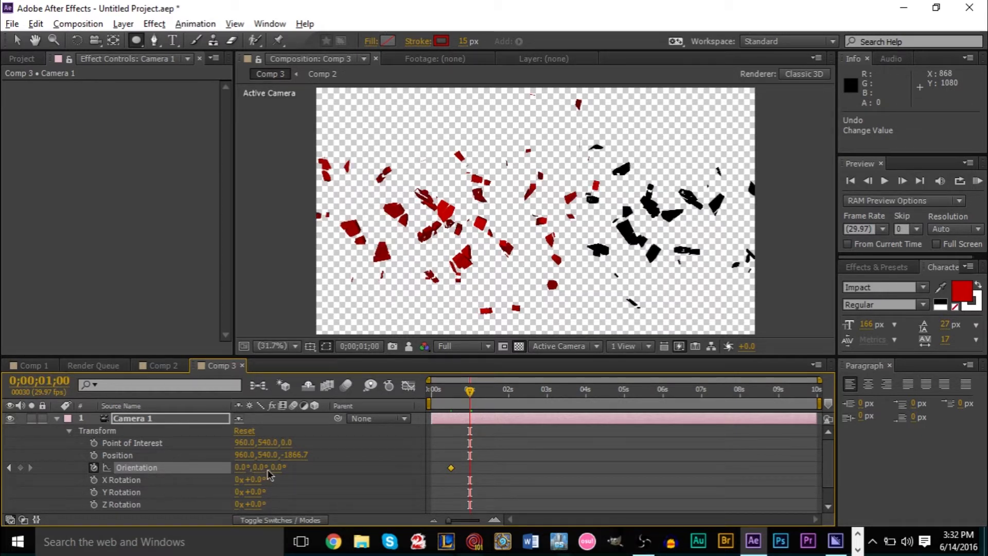
left_click_drag(277, 467, 300, 474)
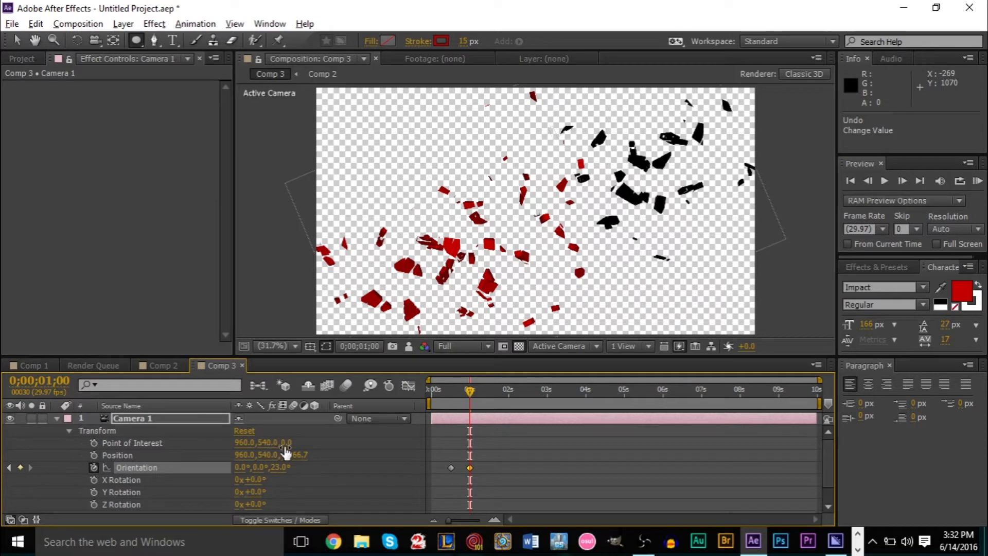
Keyframe Camera 1's Position at 0;00;00;22, and set its Z position to -798.7 at 0;00;01;00.
left_click_drag(288, 443, 396, 453)
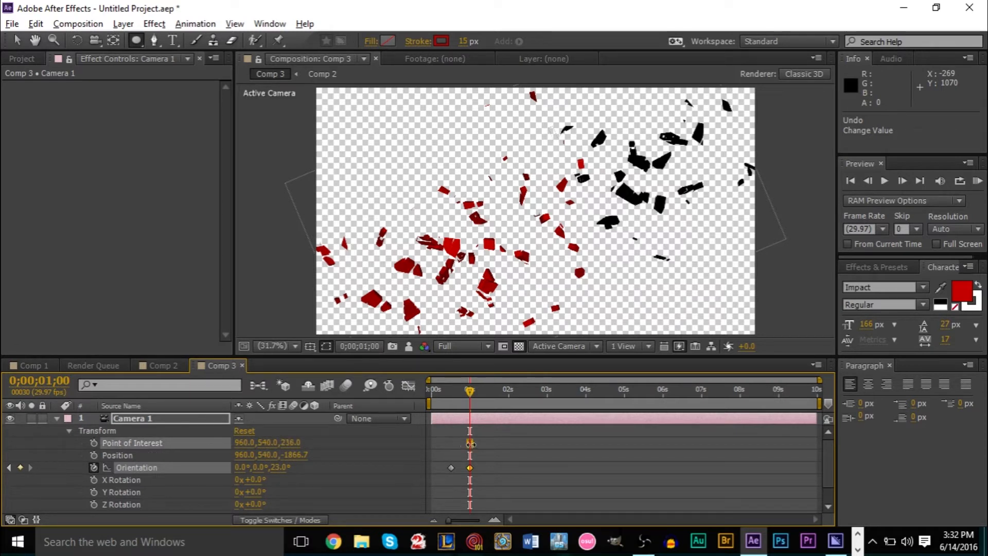
left_click(133, 456)
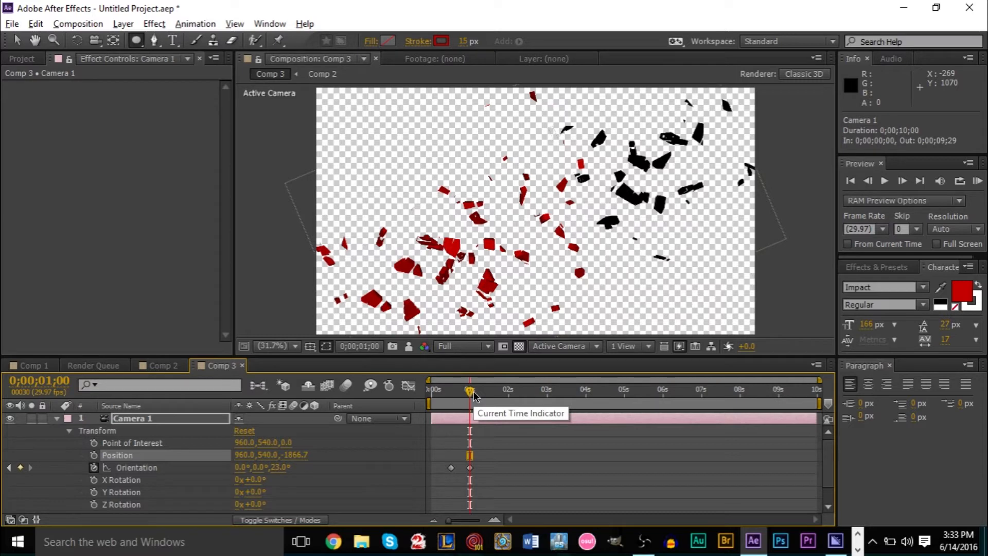
left_click_drag(473, 394, 461, 394)
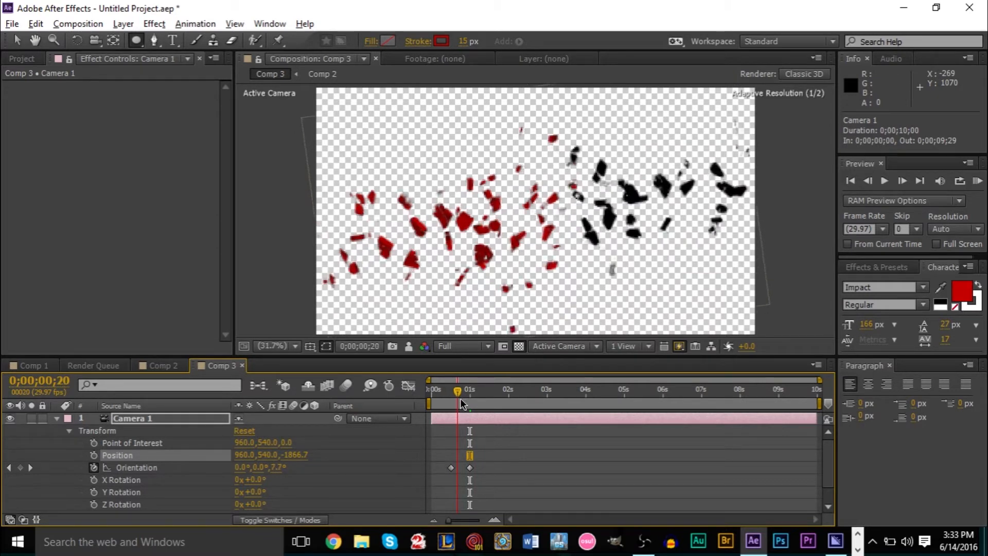
left_click(461, 402)
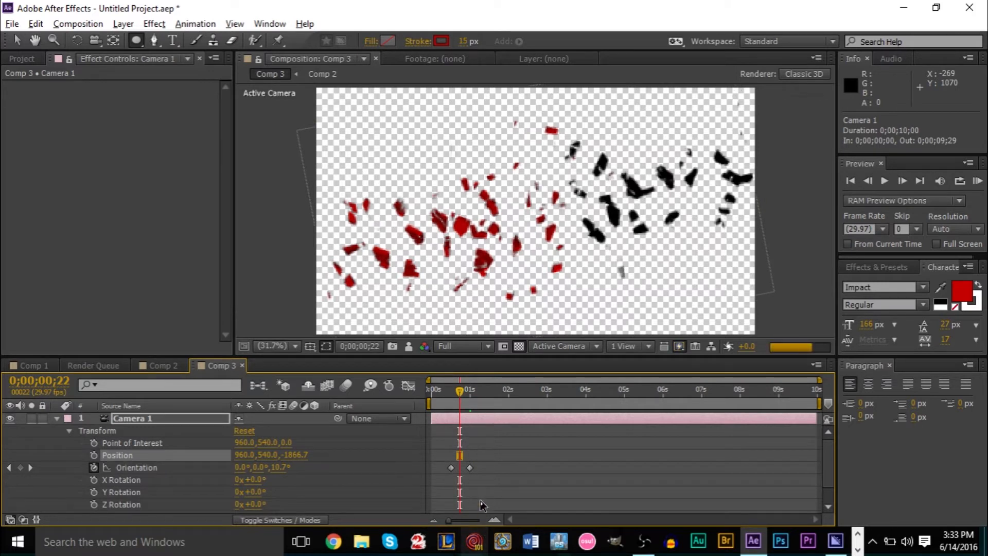
left_click(94, 455)
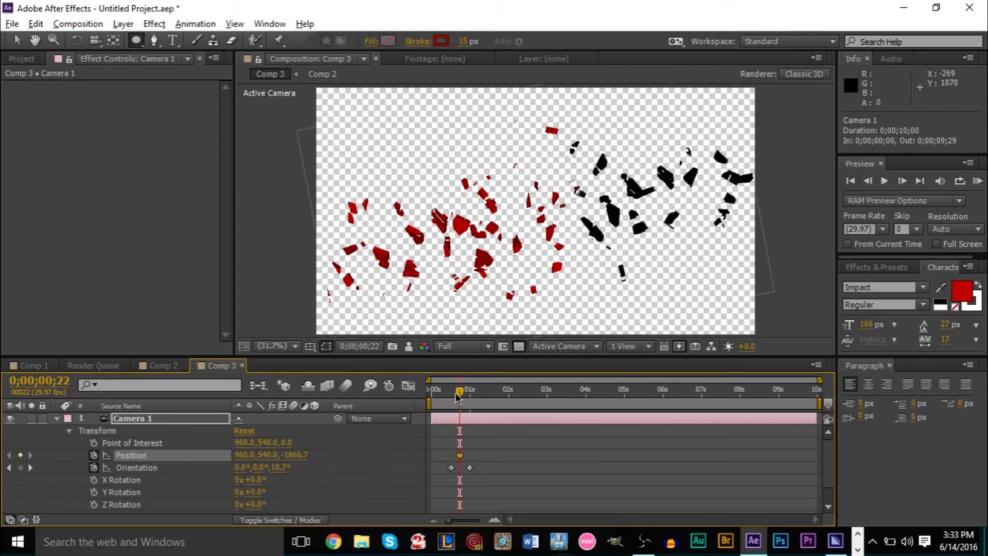
left_click(469, 402)
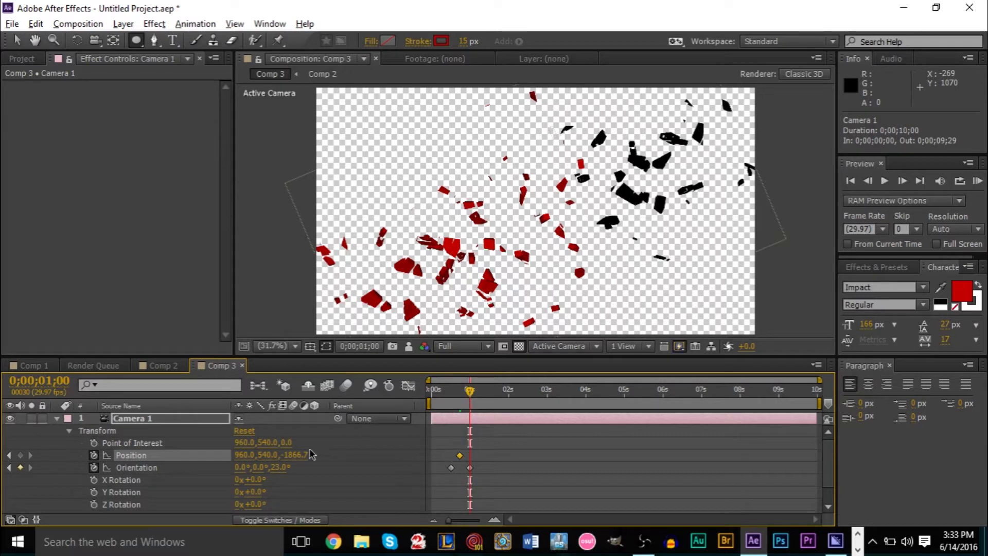
left_click_drag(306, 455, 987, 360)
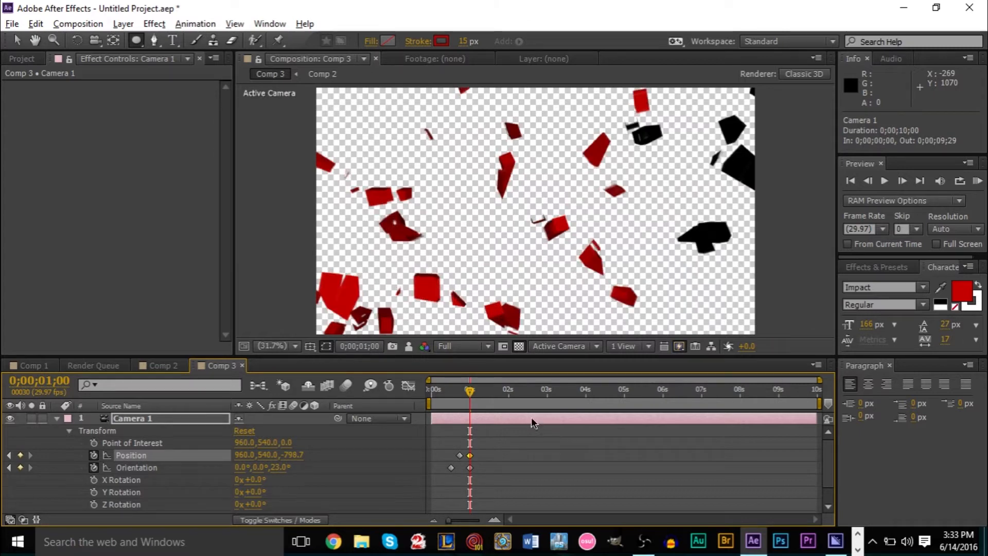
Scrub around the first seconds and play the camera move from the start of Comp 3.
left_click_drag(466, 395, 392, 415)
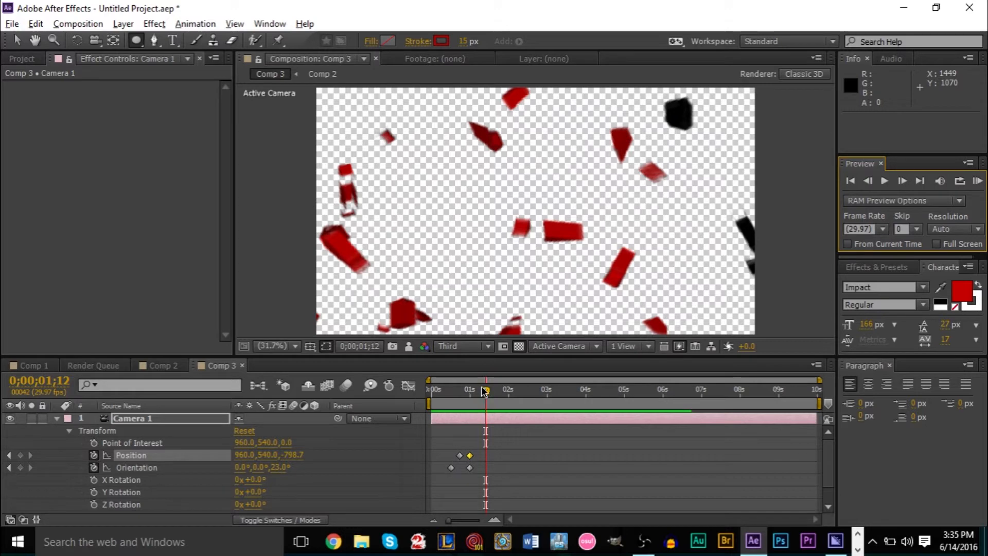
mouse_move(471, 392)
left_mouse_down()
mouse_move(444, 394)
mouse_move(483, 401)
left_mouse_up()
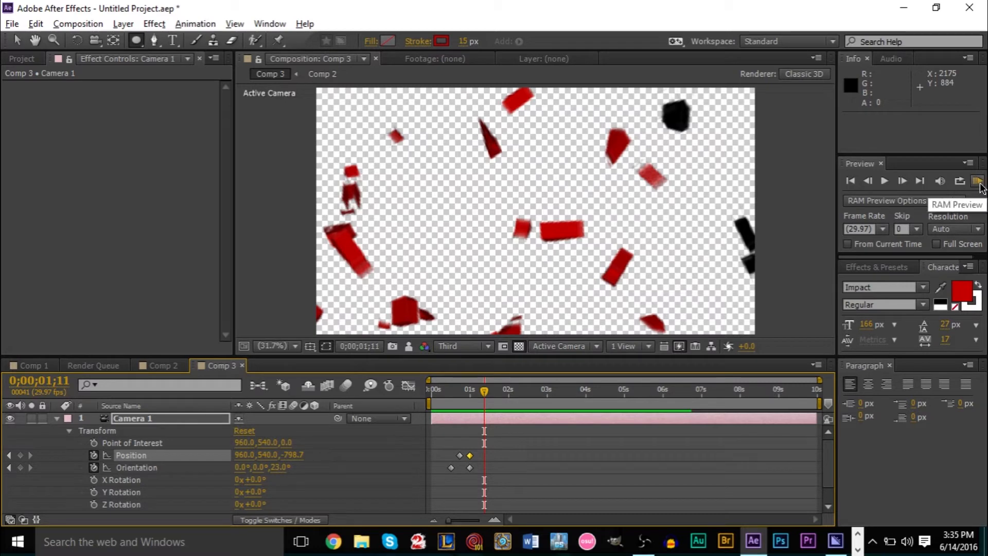
key("Home")
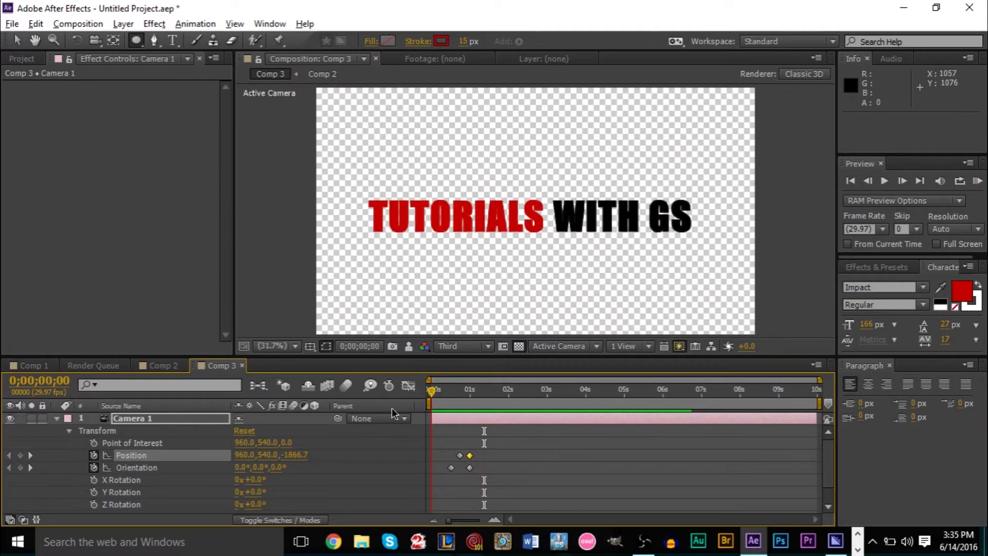
key("space")
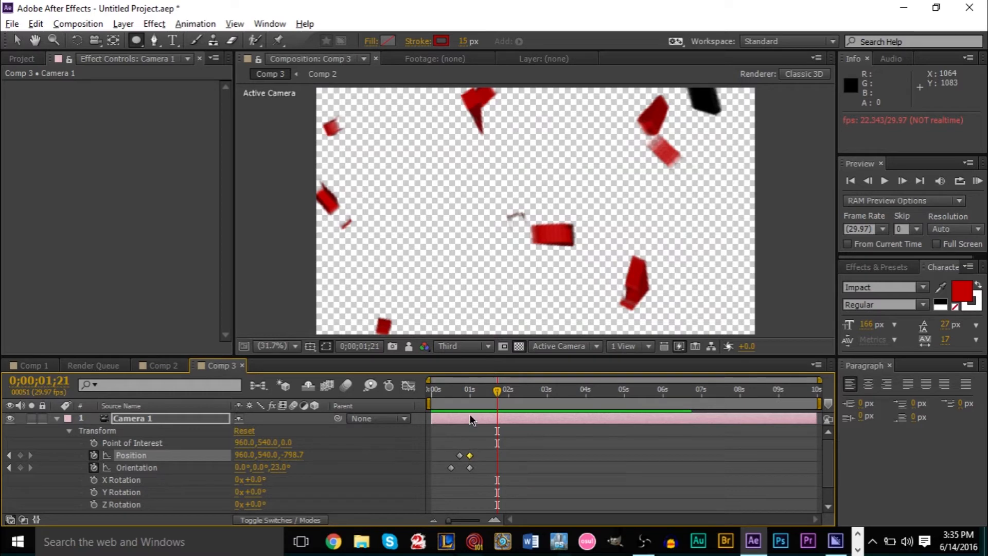
Move Camera 1's second Position keyframe to 0;00;01;08.
left_click_drag(468, 392, 459, 392)
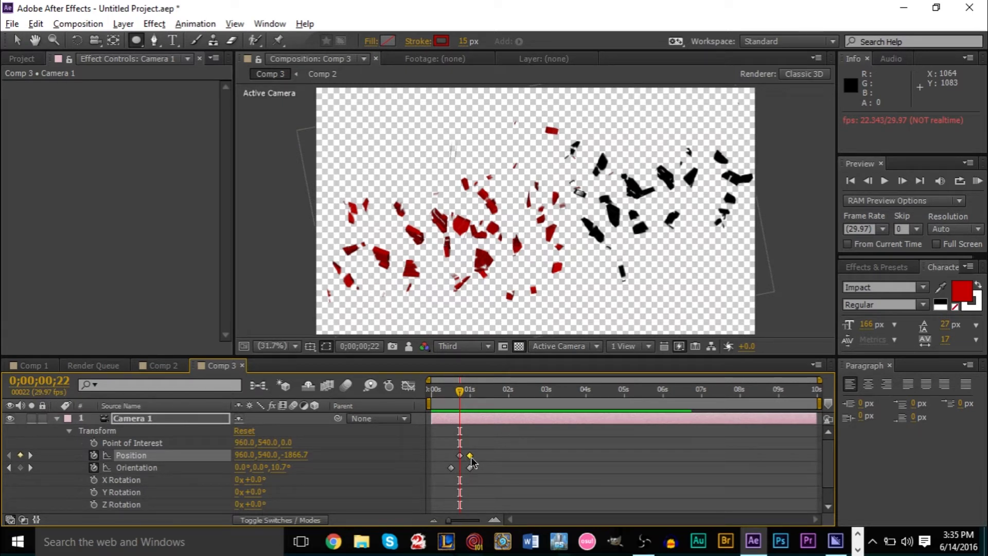
mouse_move(471, 460)
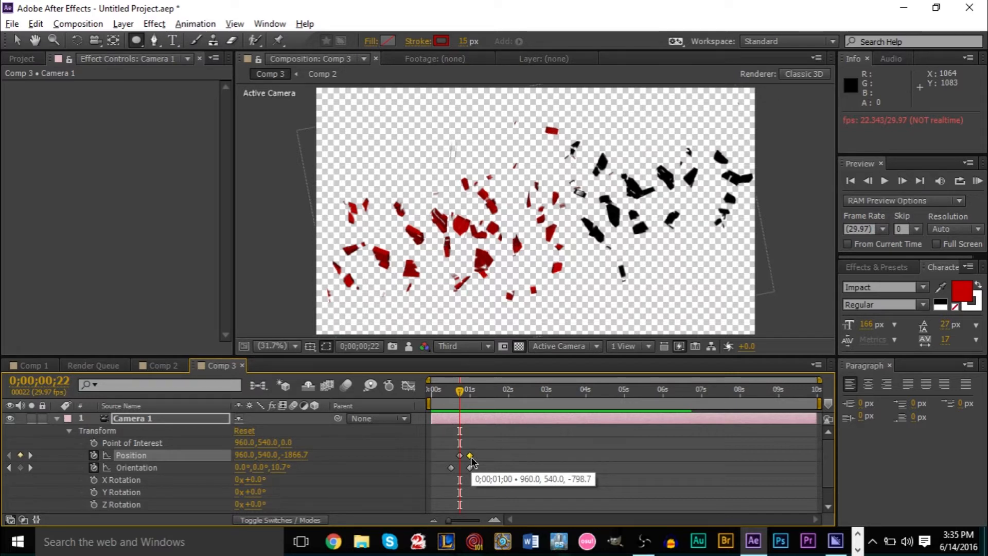
left_click(471, 456)
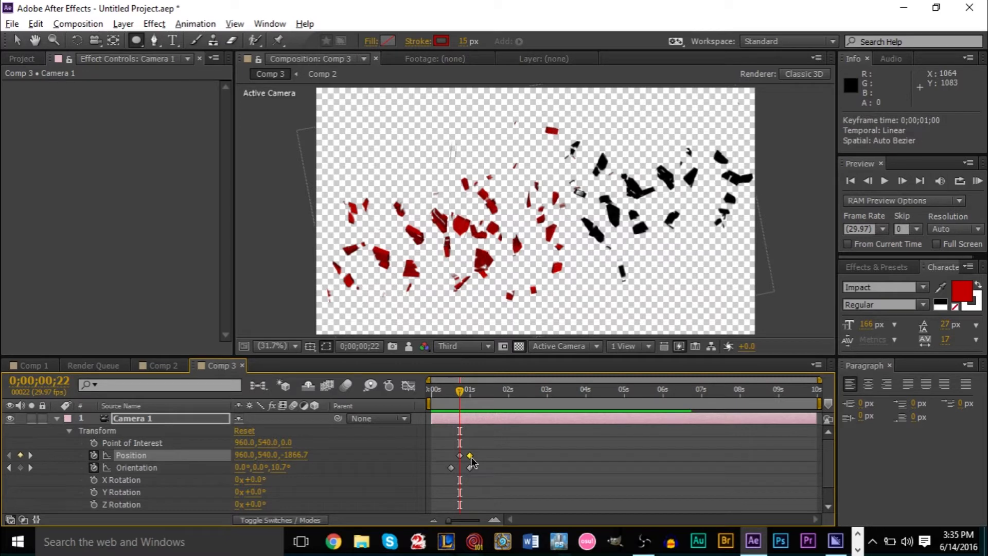
left_click_drag(472, 462, 489, 463)
mouse_move(477, 399)
left_mouse_down()
mouse_move(487, 399)
mouse_move(480, 404)
left_mouse_up()
left_click_drag(490, 459, 482, 466)
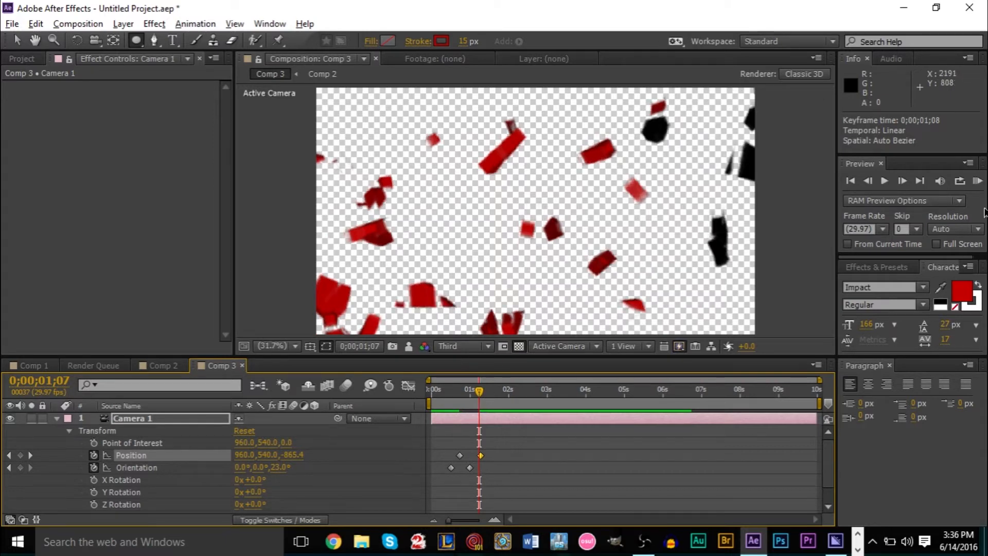
RAM preview the slower camera push-in, and play it again from 0;00;00;00.
left_click(977, 181)
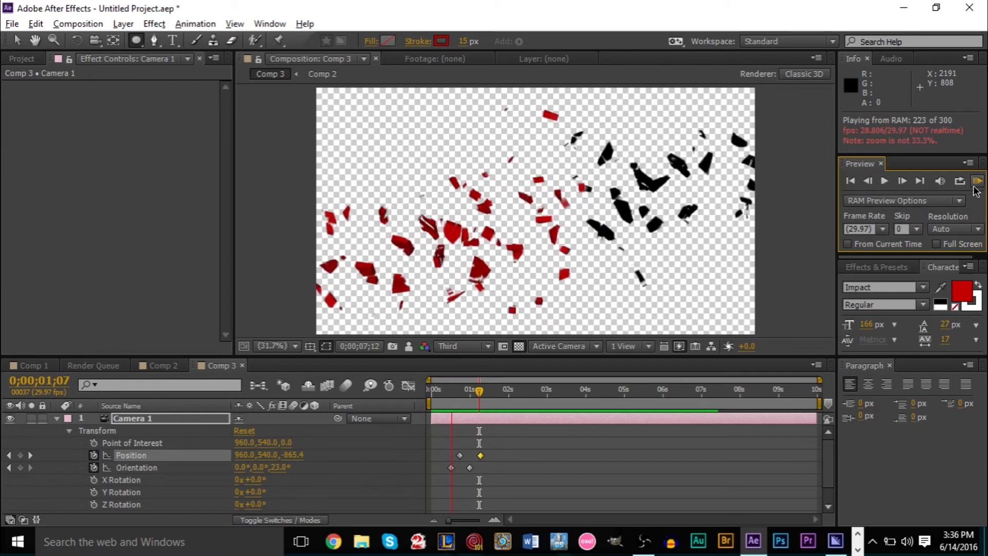
key("space")
left_click_drag(490, 397, 430, 393)
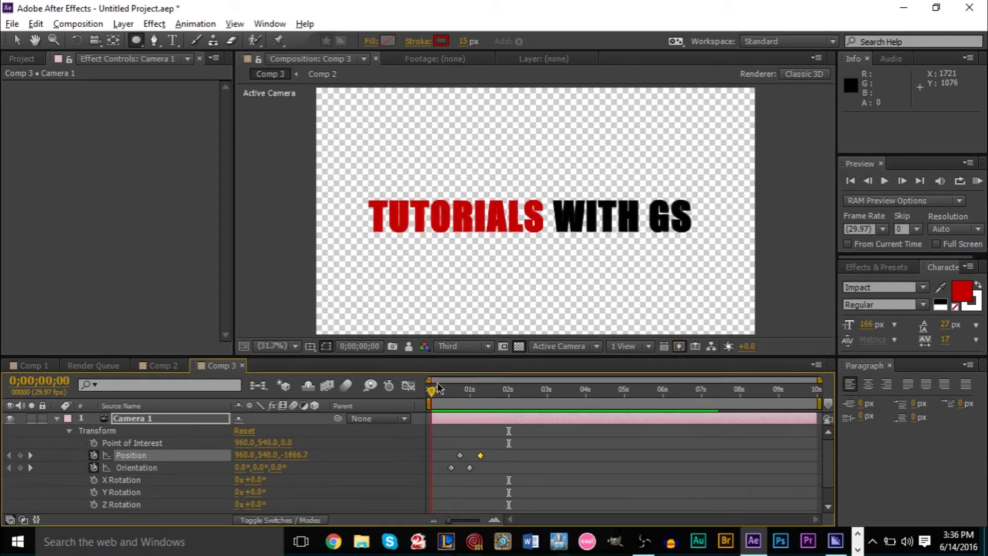
left_click(978, 180)
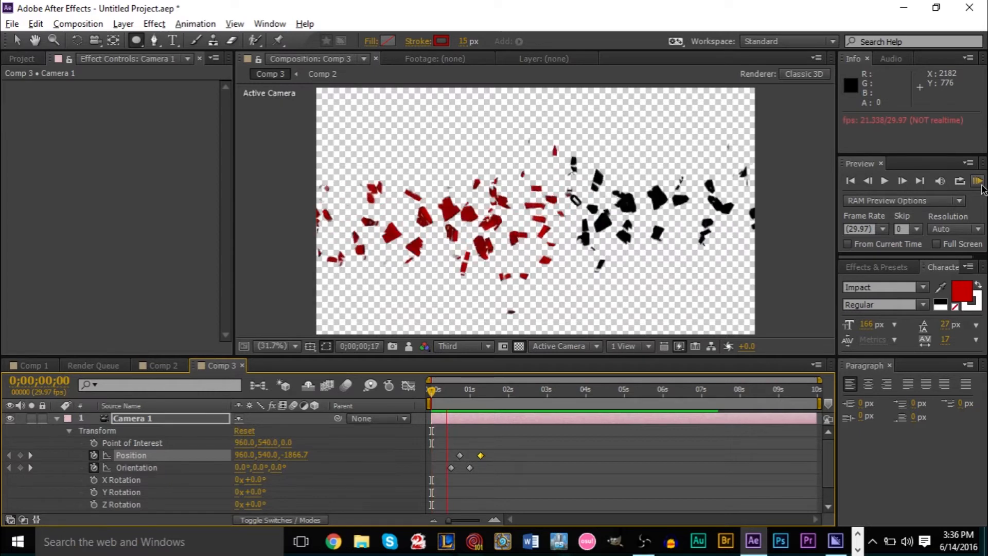
key("space")
Move Camera 1's second Orientation keyframe to about 0;00;01;08 and its second Position keyframe to 0;00;01;18, and preview the motion.
left_click_drag(468, 469, 493, 456)
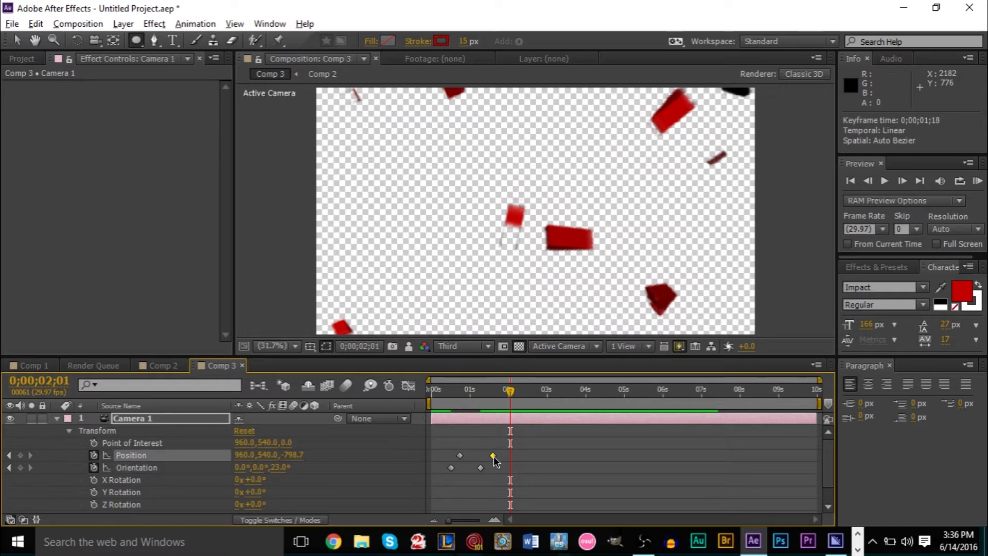
left_click(978, 181)
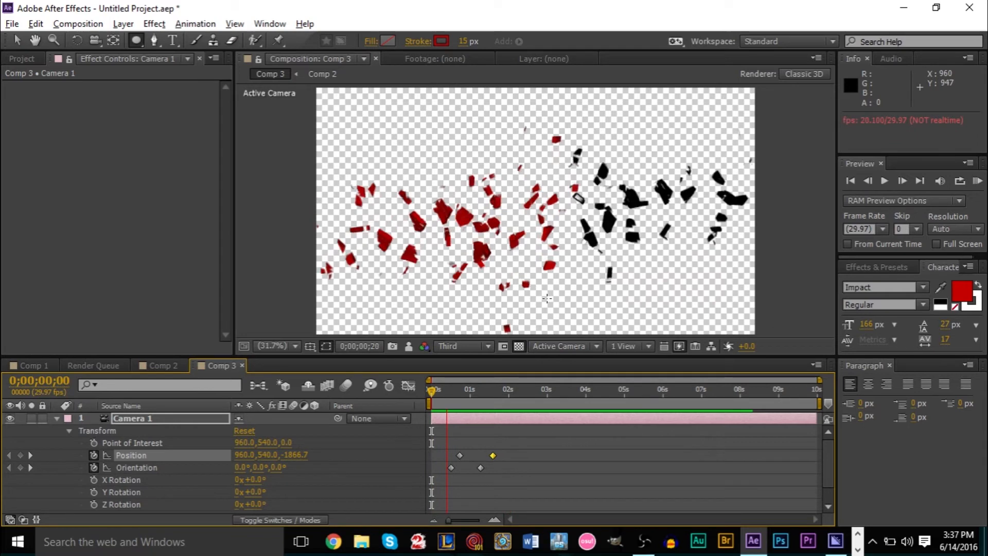
key("space")
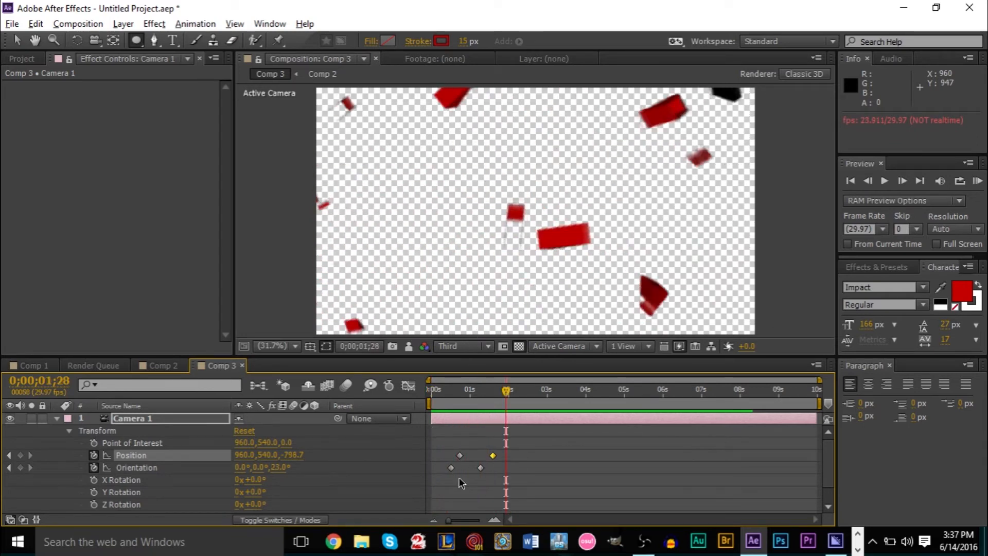
left_click_drag(493, 391, 446, 391)
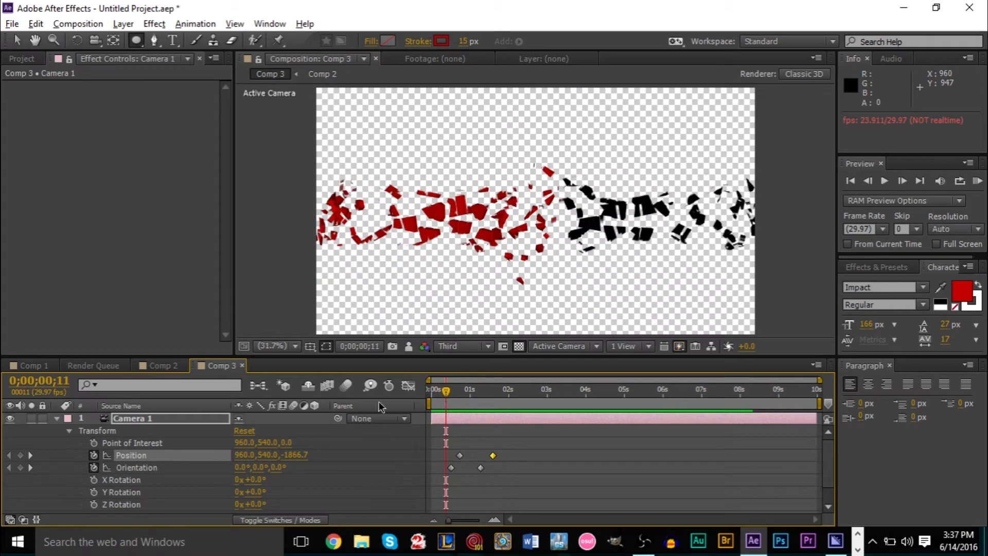
Collapse Camera 1's properties, set the Shatter Force 1 Strength on Comp 2 to 7, and preview the explosion.
left_click(68, 420)
left_click(61, 418)
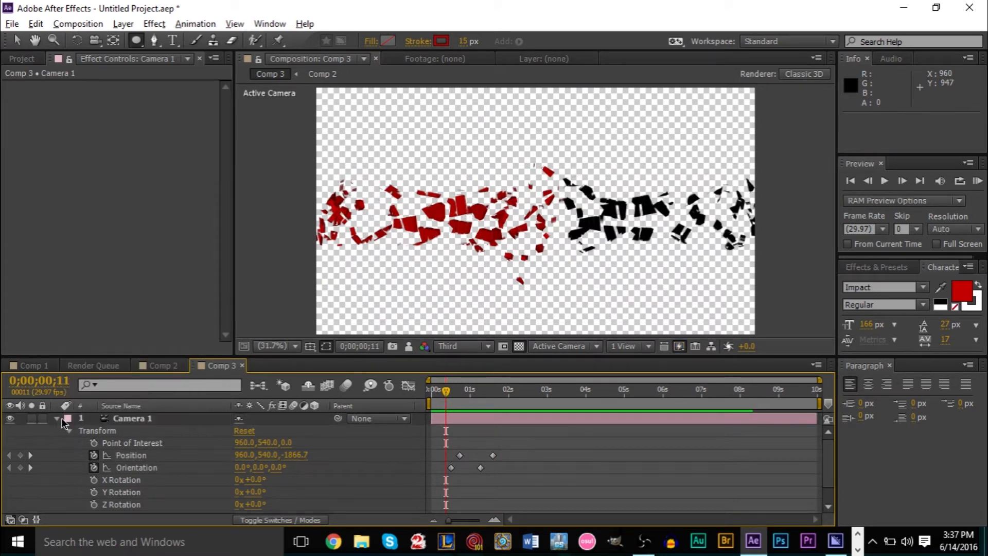
left_click(57, 418)
left_click(120, 431)
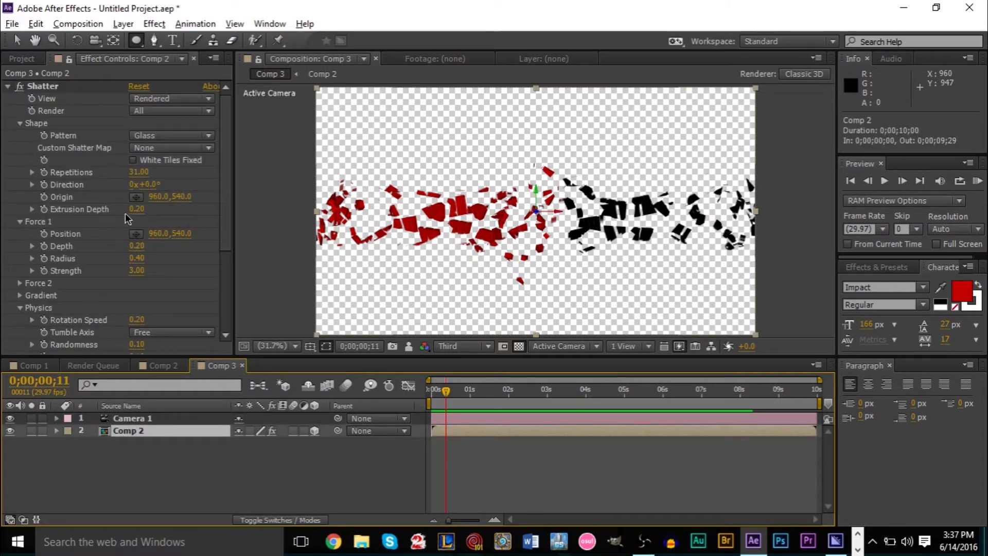
left_click(137, 272)
type("7")
key("Return")
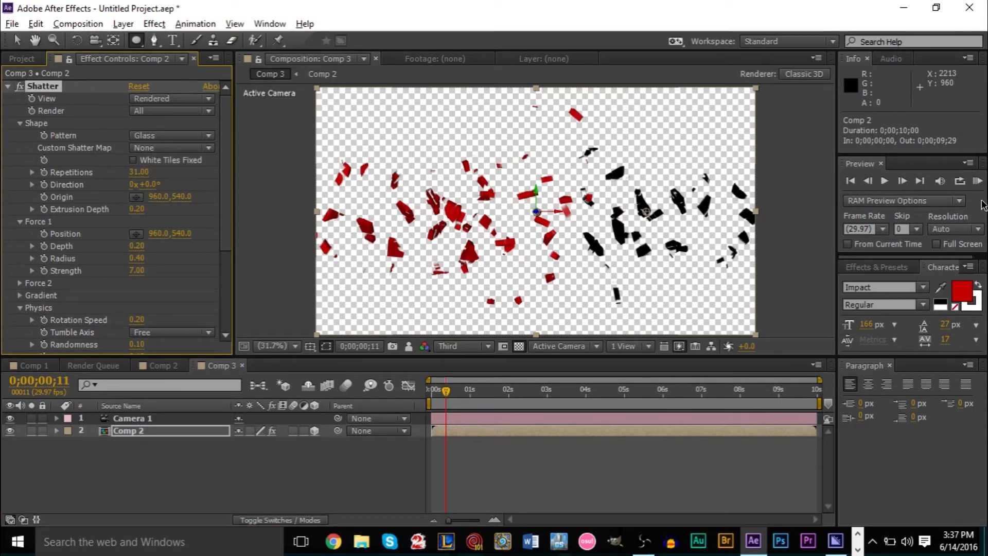
left_click(978, 183)
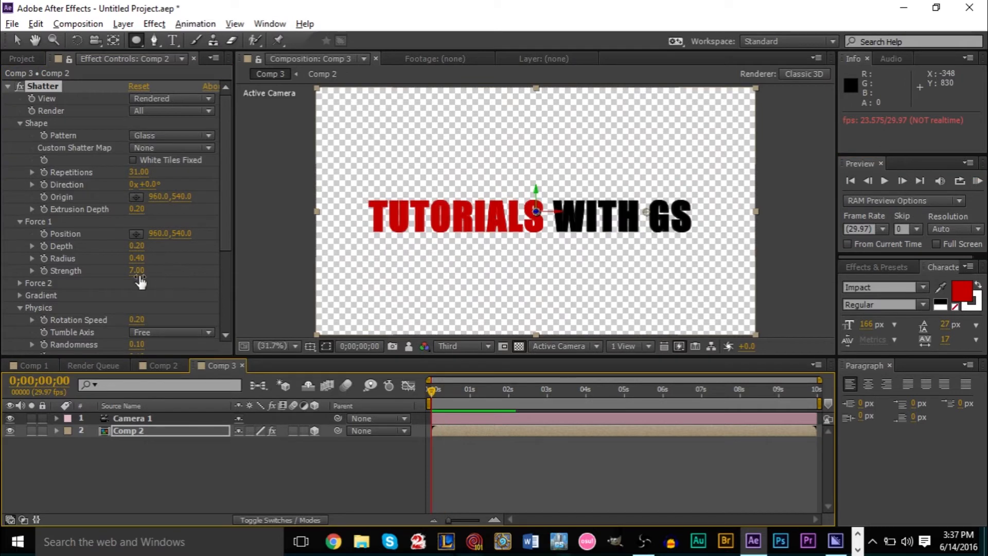
Set the Shatter Force 1 Strength on Comp 2 to 10 and preview it from the start.
left_click(135, 272)
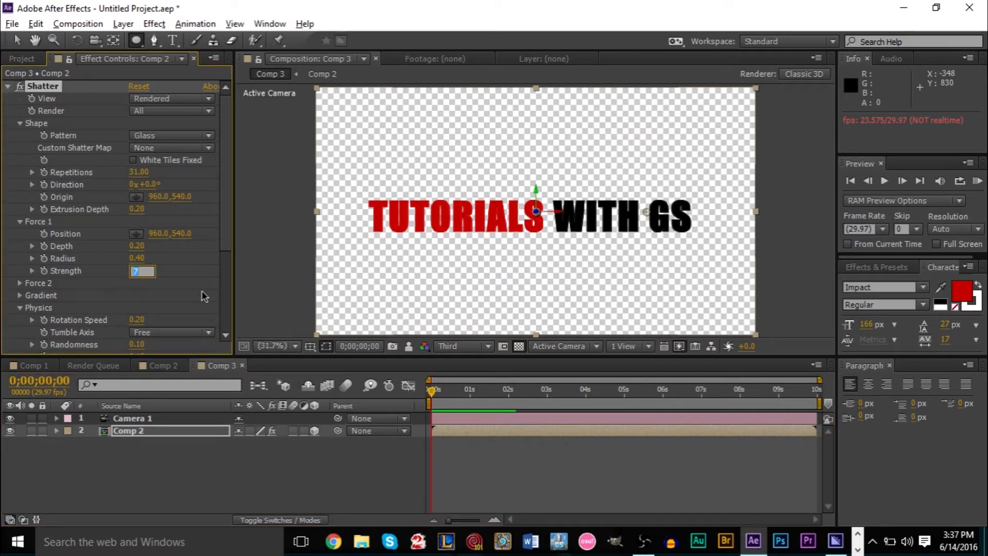
type("10")
key("Return")
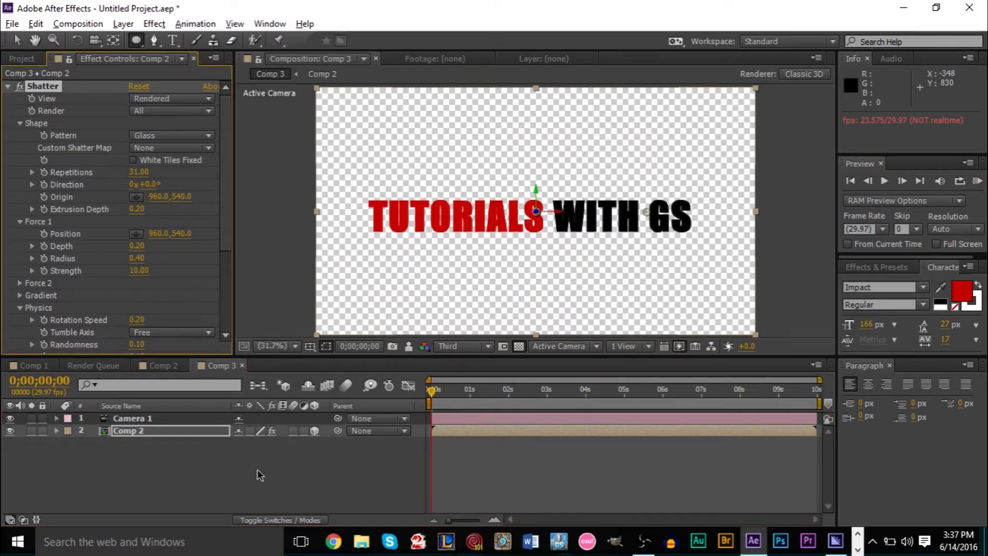
left_click_drag(456, 391, 396, 390)
key("KP_0")
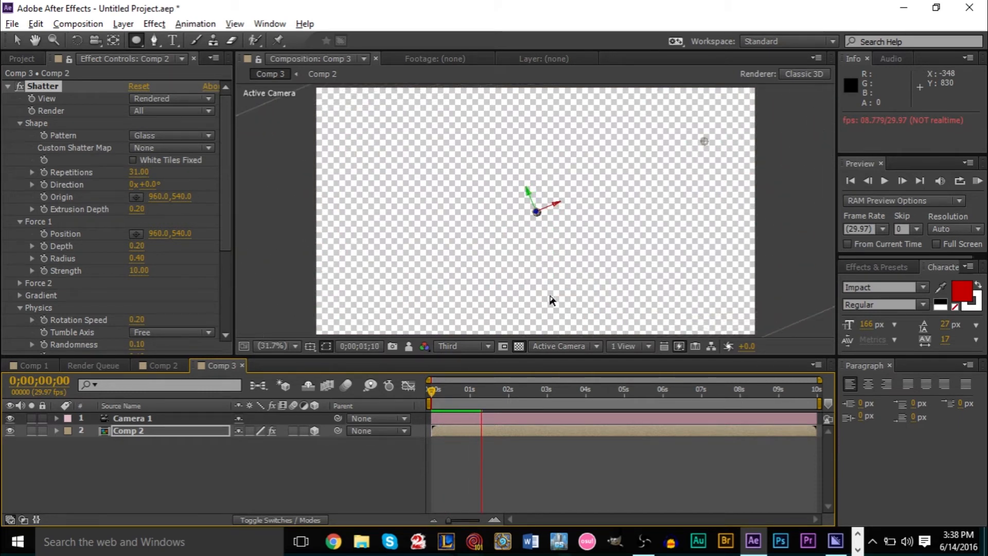
RAM preview the title explosion and camera move in Comp 3, replaying it from the first frame several times.
key("space")
left_click_drag(494, 389, 392, 396)
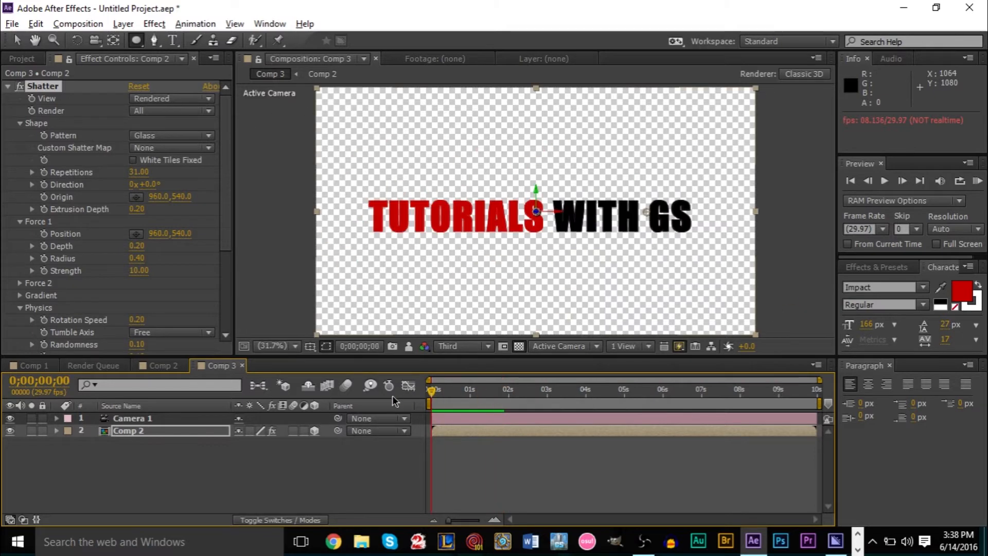
left_click(978, 184)
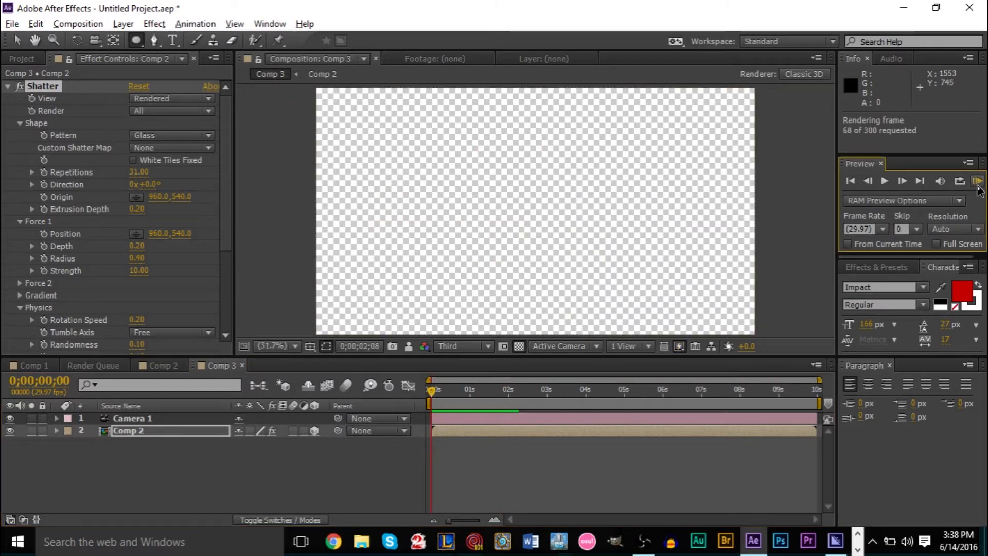
key("space")
left_click(485, 392)
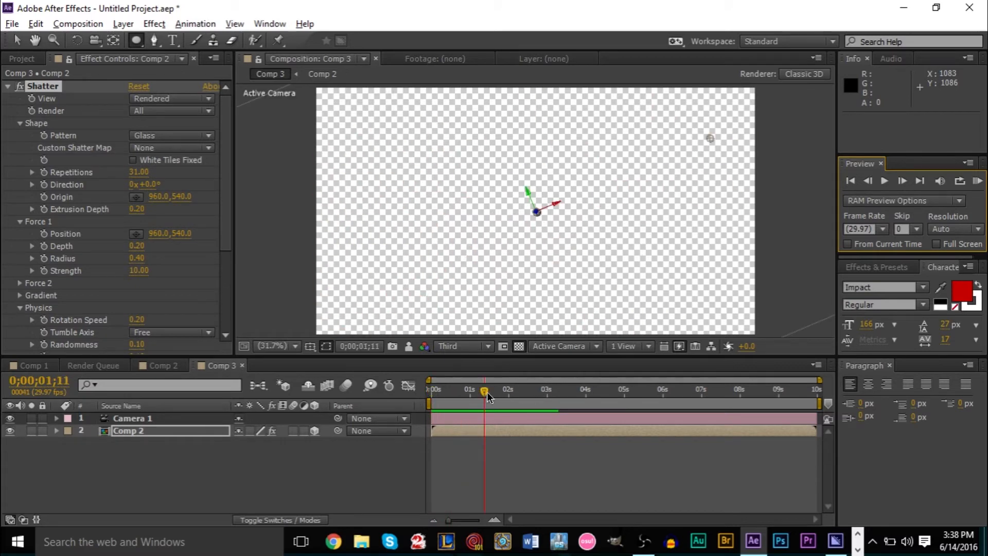
left_click_drag(486, 391, 408, 392)
key("space")
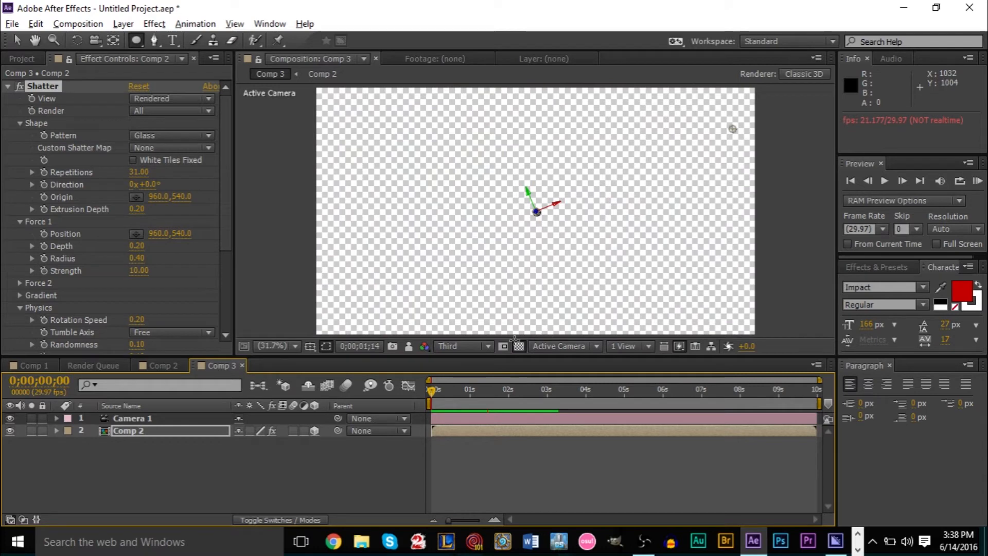
left_click_drag(473, 393, 412, 393)
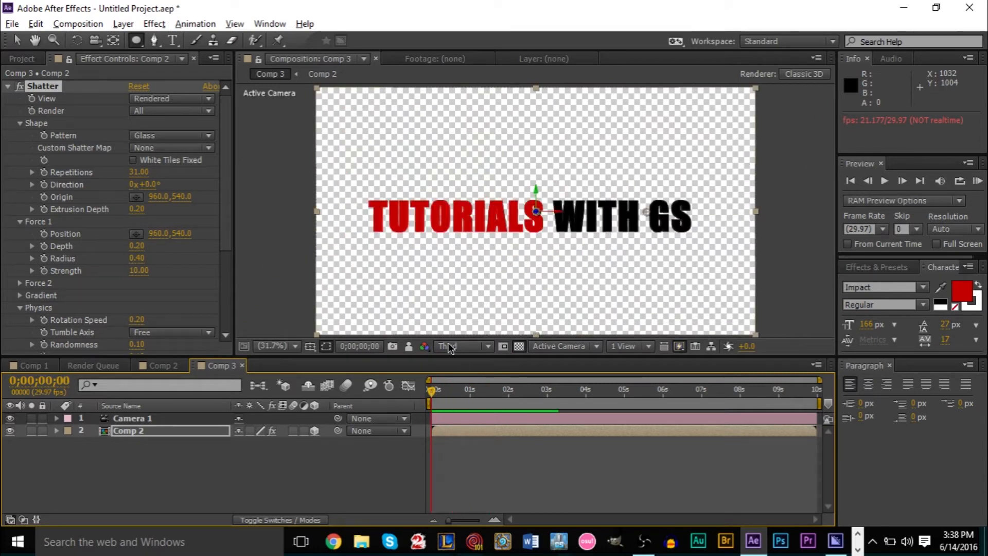
key("space")
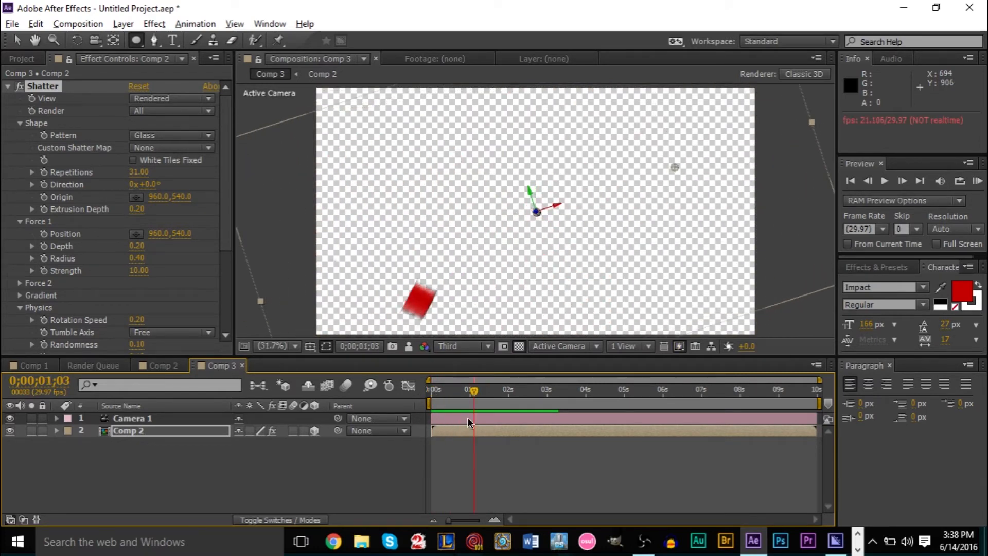
left_click_drag(474, 391, 404, 388)
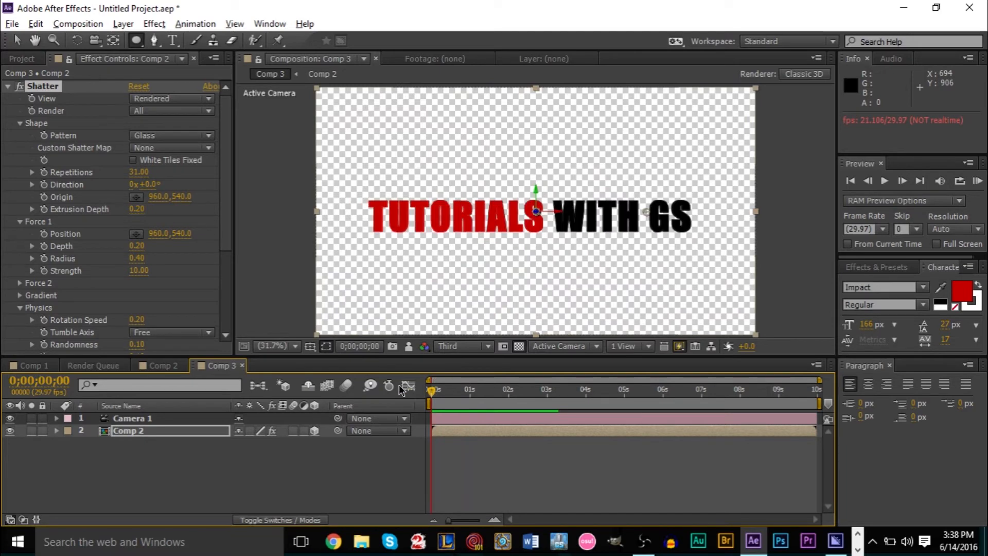
key("space")
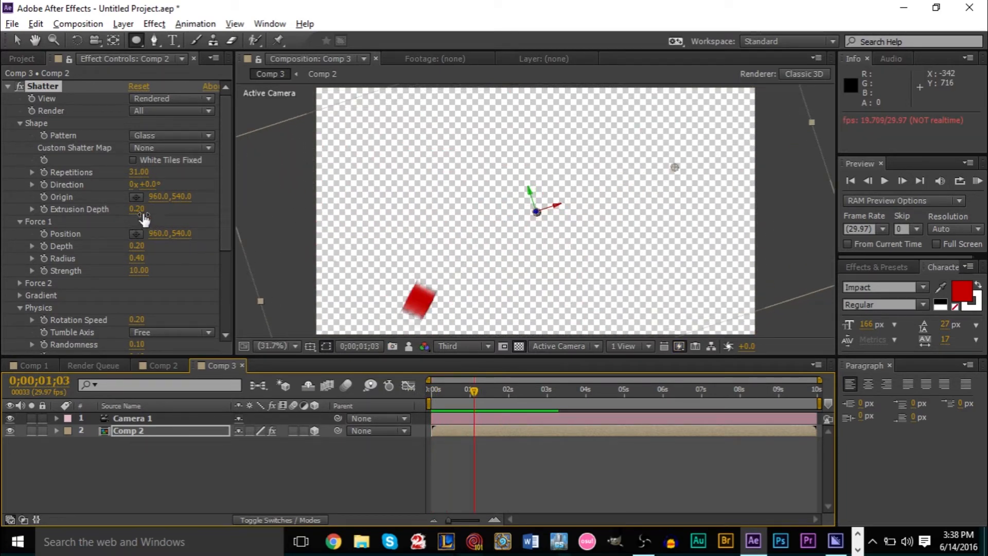
Set the Shatter Force 1 Strength on Comp 2 to 8.5 and preview the explosion from the start.
left_click(140, 270)
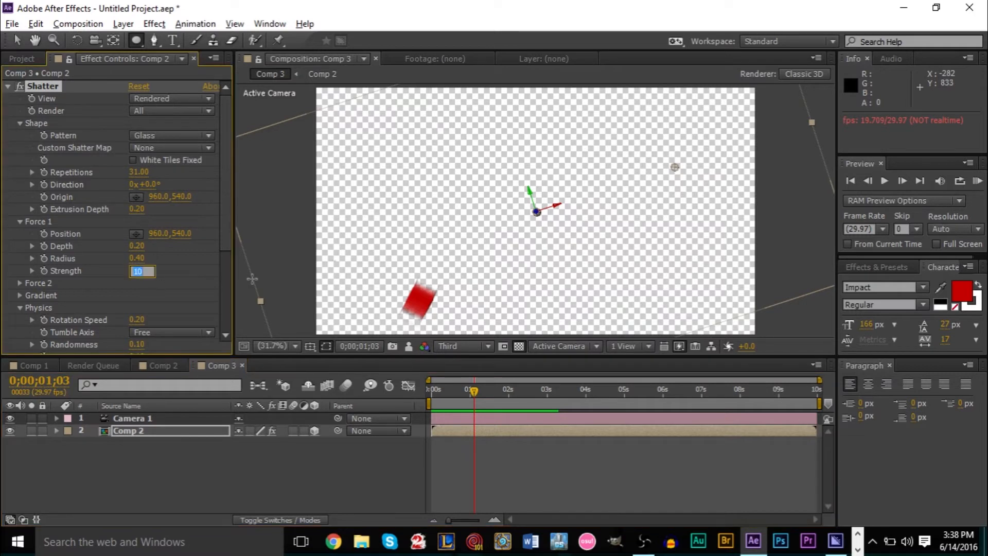
key("Return")
left_click_drag(495, 390, 431, 390)
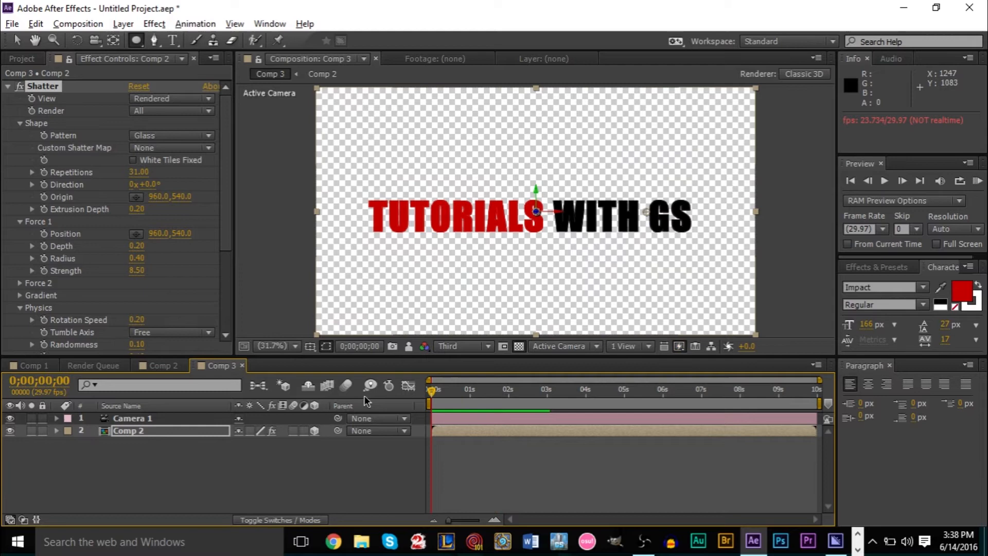
key("space")
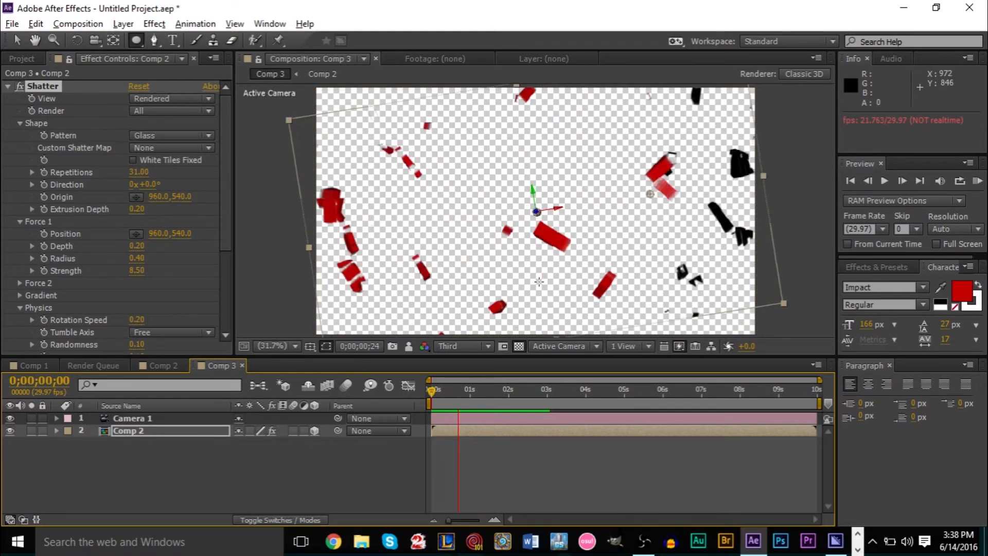
left_click_drag(467, 392, 426, 391)
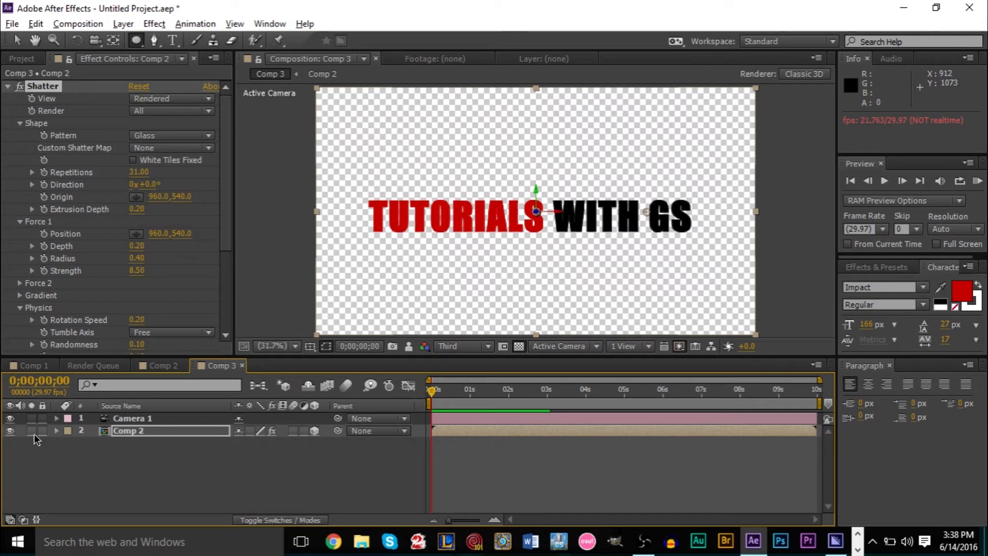
left_click(53, 432)
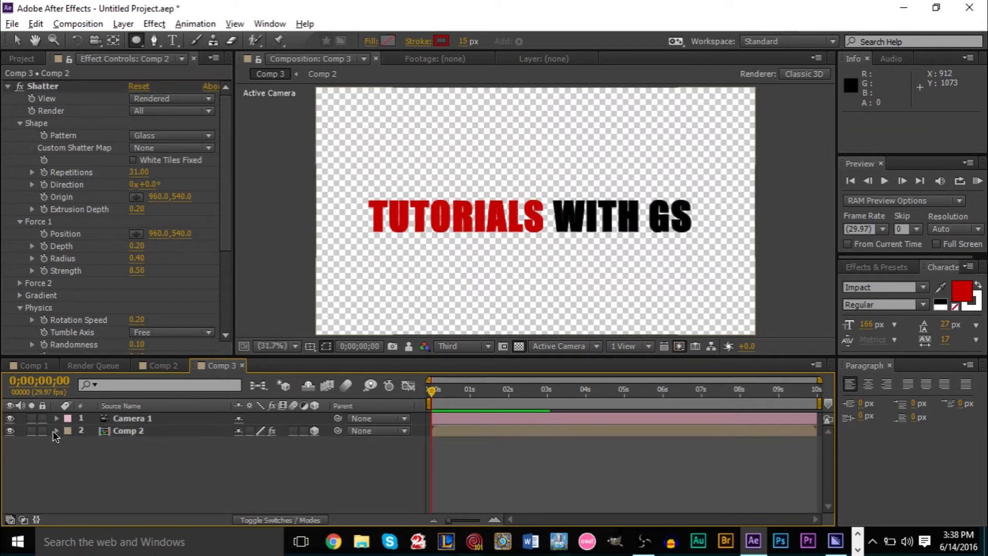
left_click(56, 431)
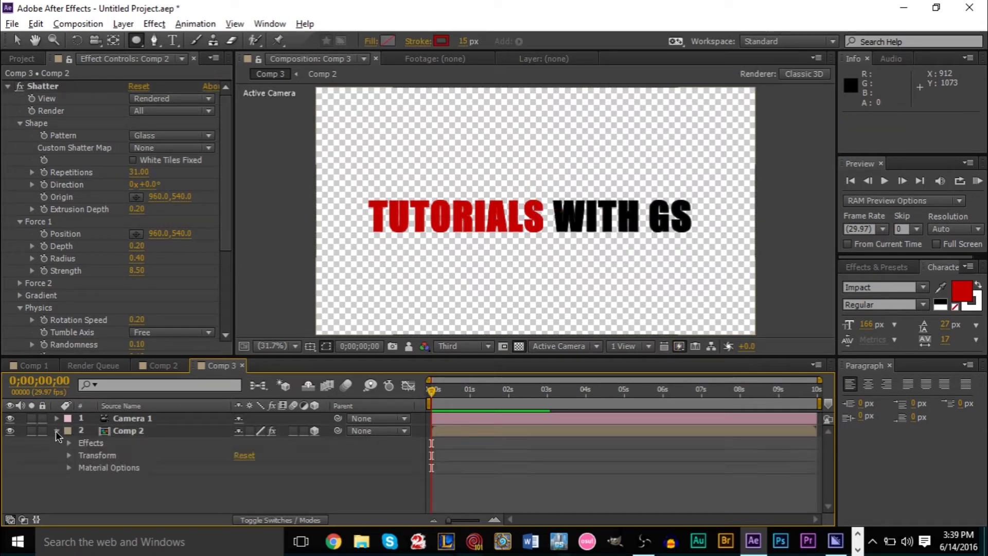
left_click(69, 456)
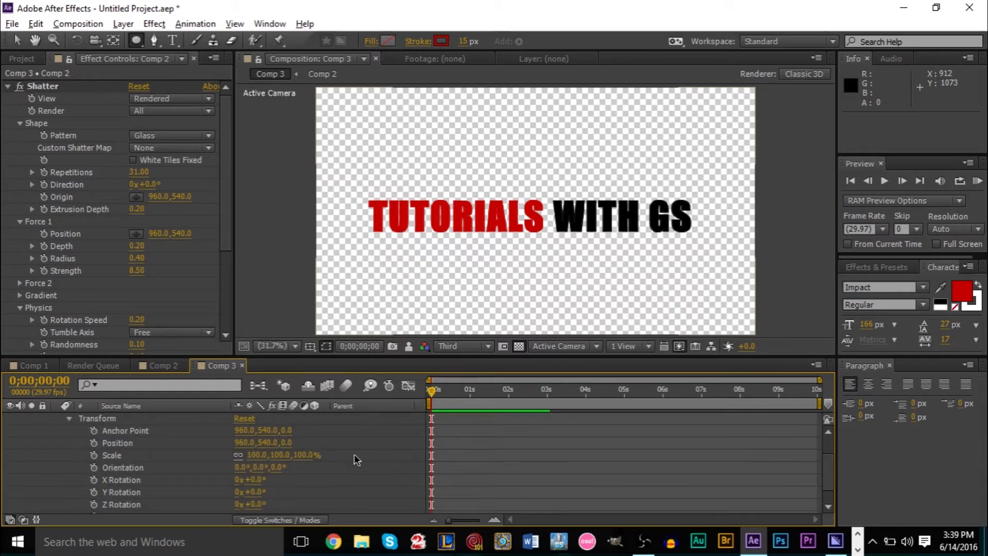
left_click(69, 418)
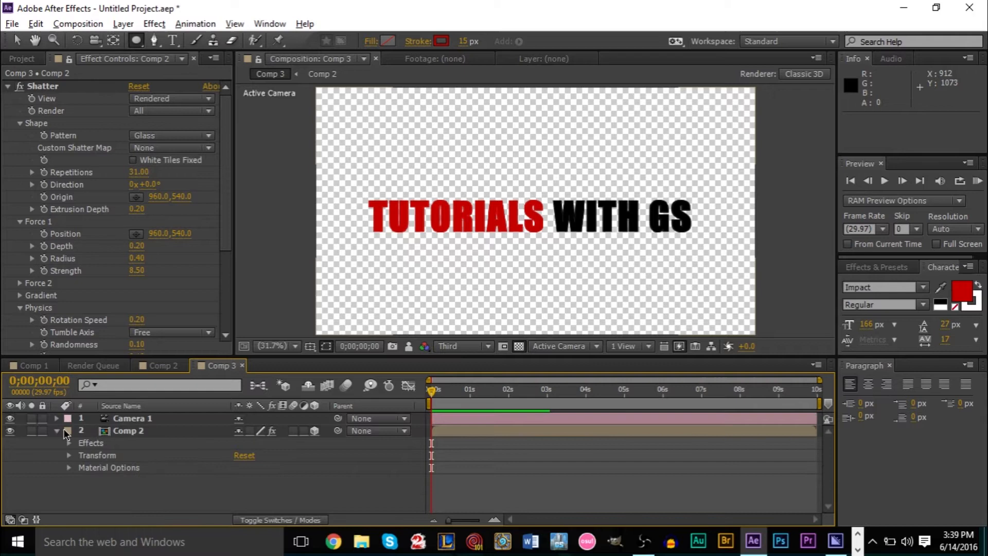
left_click(57, 431)
Shift all of Camera 1's Position and Orientation keyframes earlier, placing the first Position keyframe at about 0;00;00;12, and preview the motion.
left_click(56, 418)
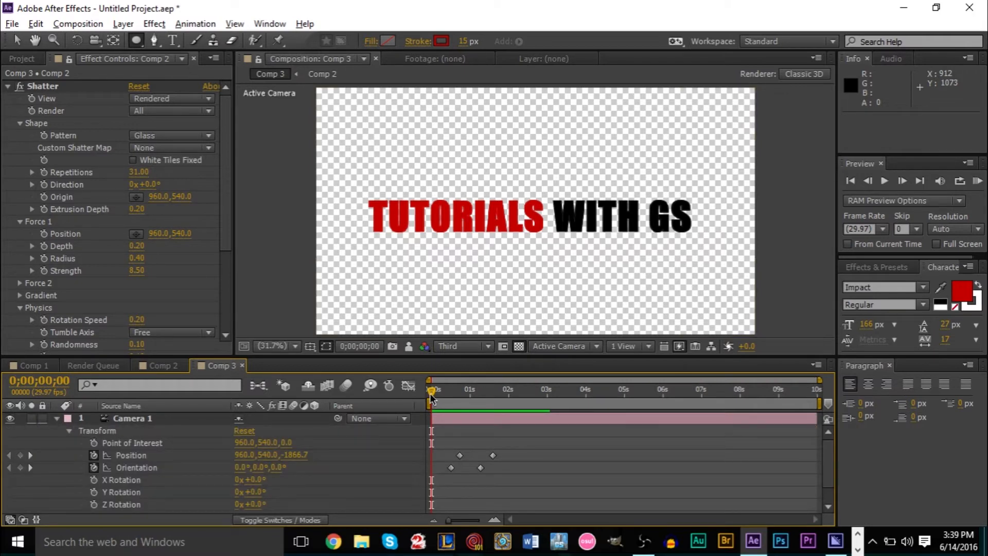
left_click_drag(432, 397, 437, 397)
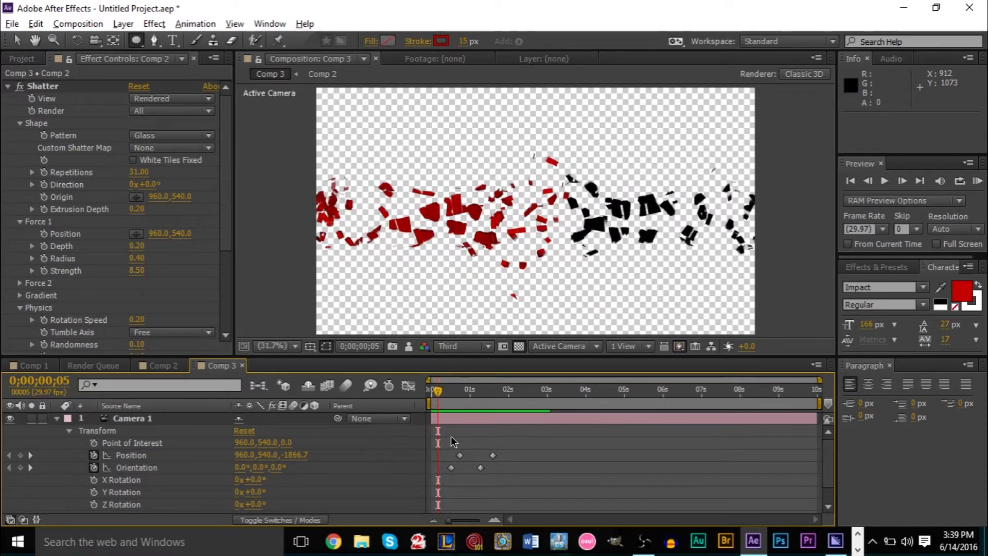
left_click_drag(450, 442, 471, 474)
left_click_drag(447, 391, 379, 395)
key("space")
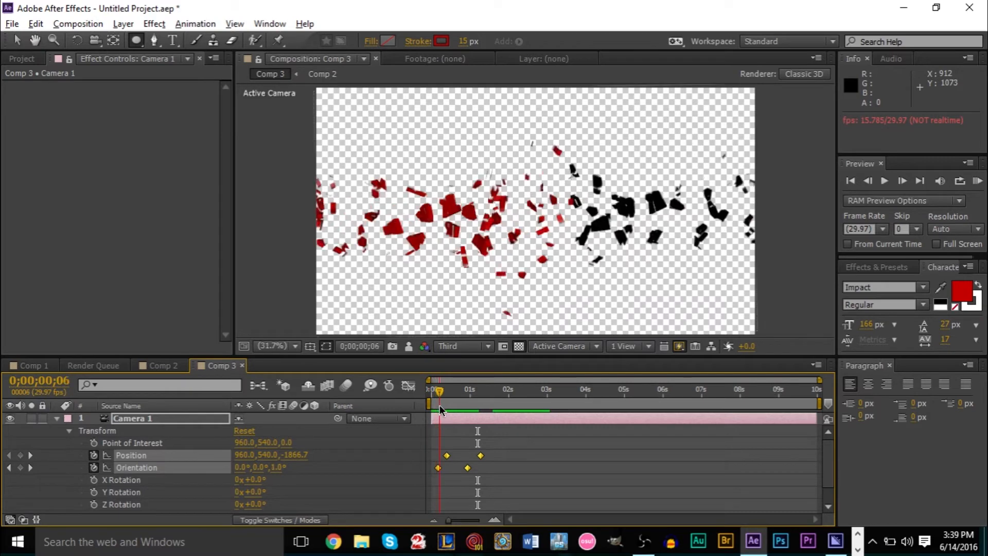
left_click_drag(442, 407, 382, 412)
Shift all four Camera 1 keyframes earlier together so the first Position keyframe sits at 0;00;00;09, and check the timing.
left_click_drag(434, 443, 433, 441)
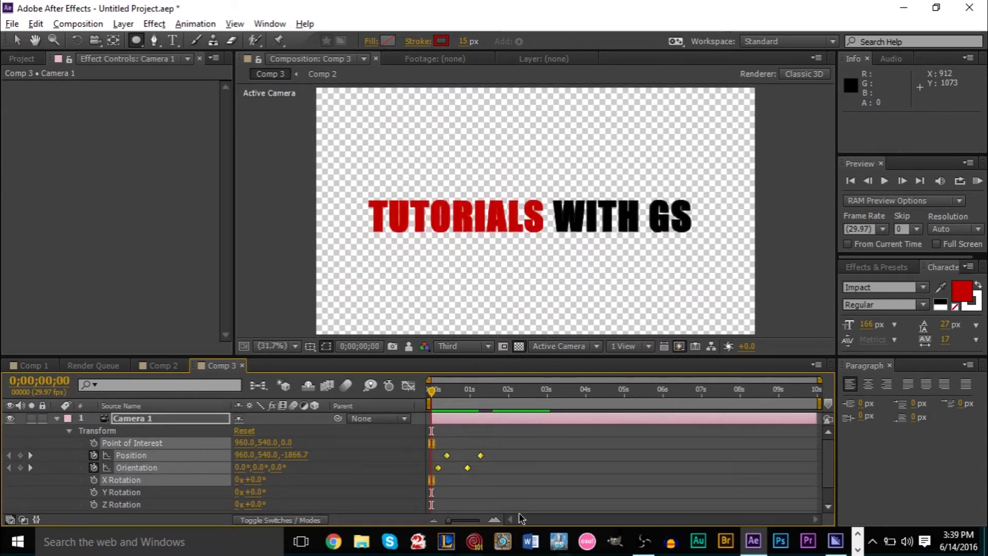
left_click_drag(453, 524, 476, 525)
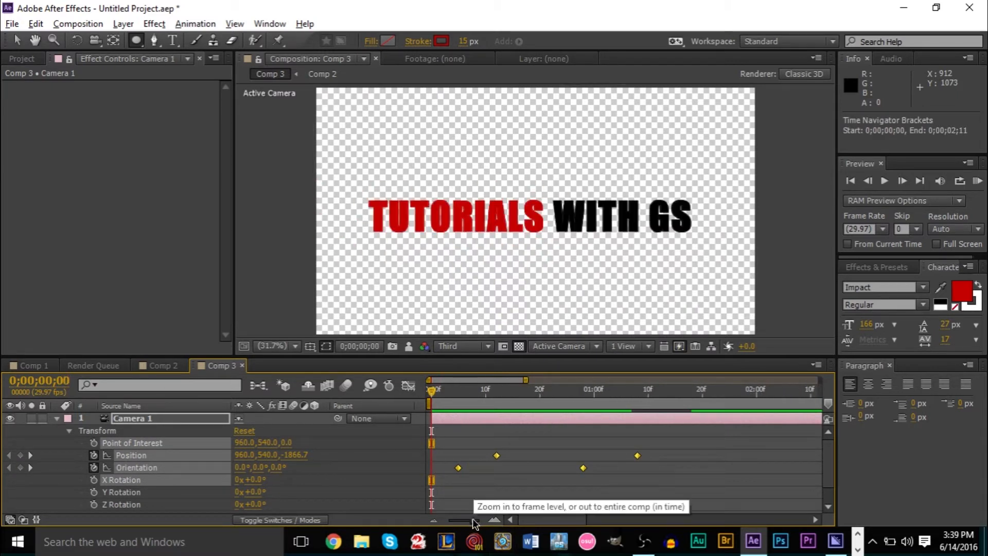
left_click_drag(647, 493, 421, 449)
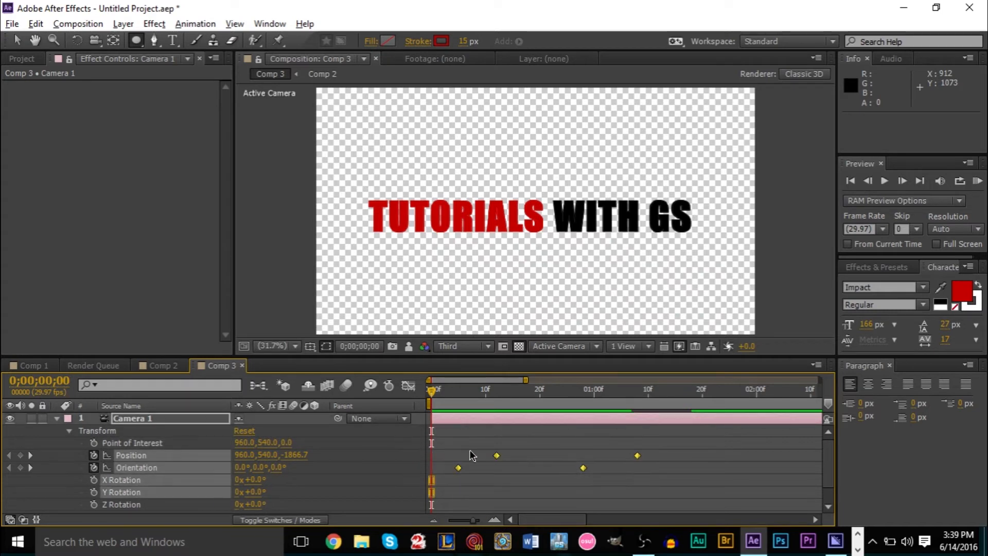
left_click_drag(497, 456, 481, 456)
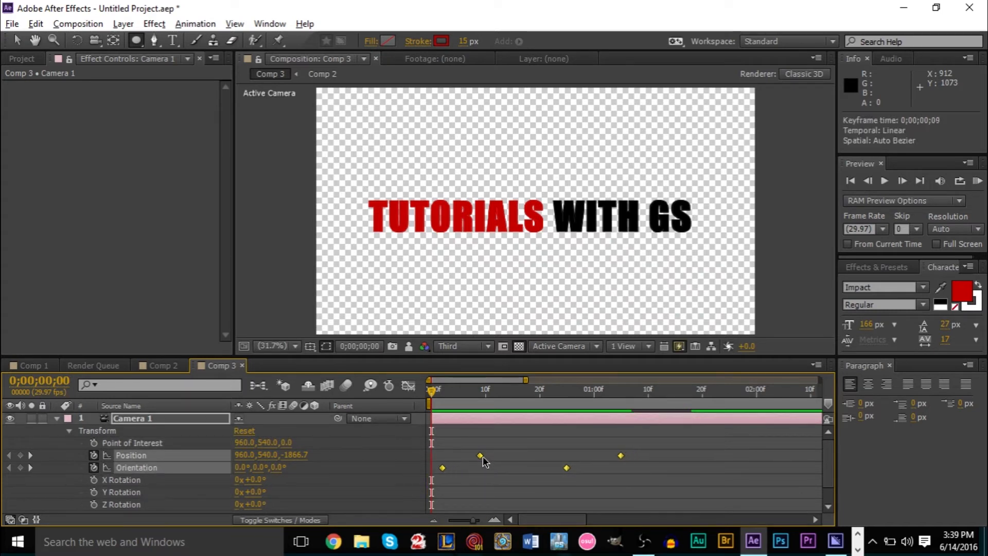
left_click_drag(432, 394, 412, 454)
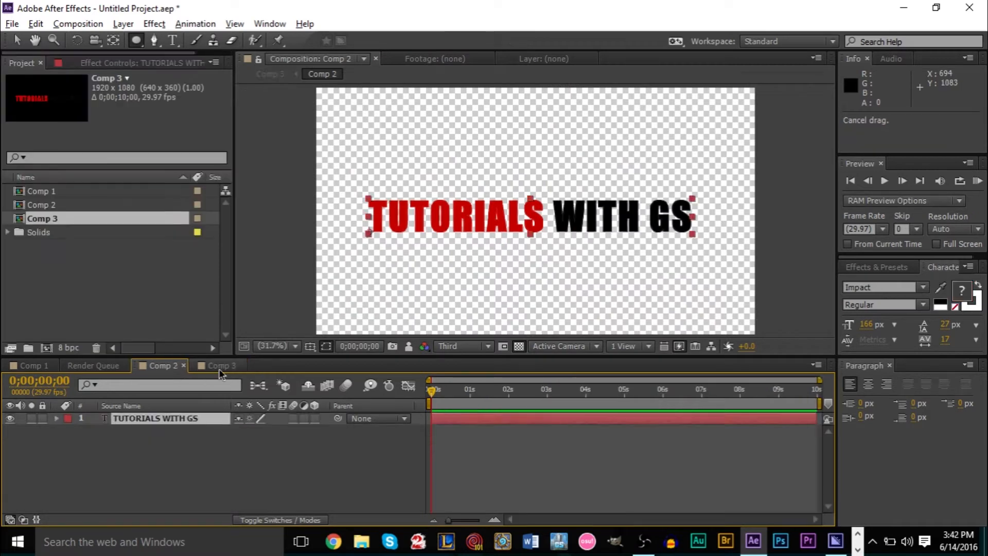
Create a new composition with the HDTV 1080 29.97 preset and a duration of 0;00;10;00.
left_click(218, 367)
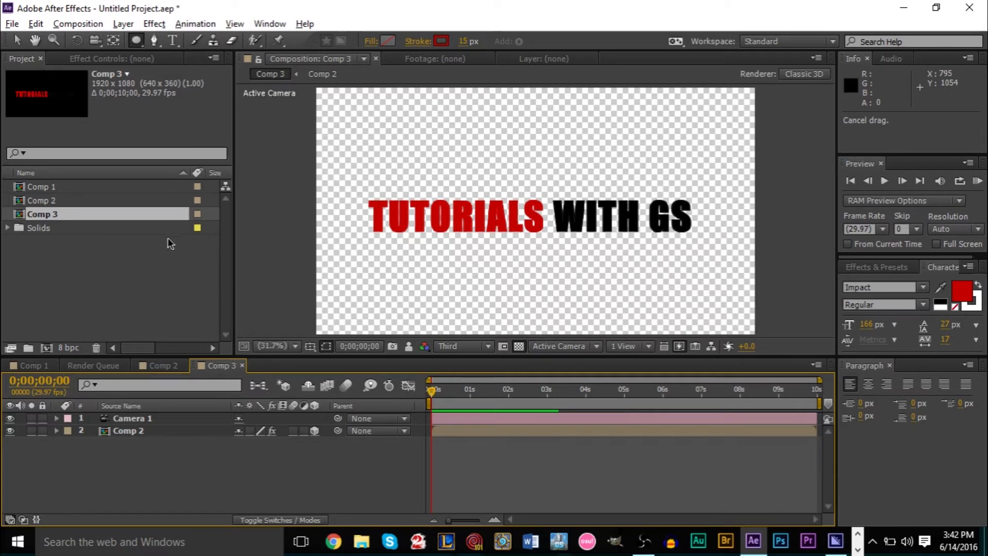
left_click(159, 409)
left_click(152, 422)
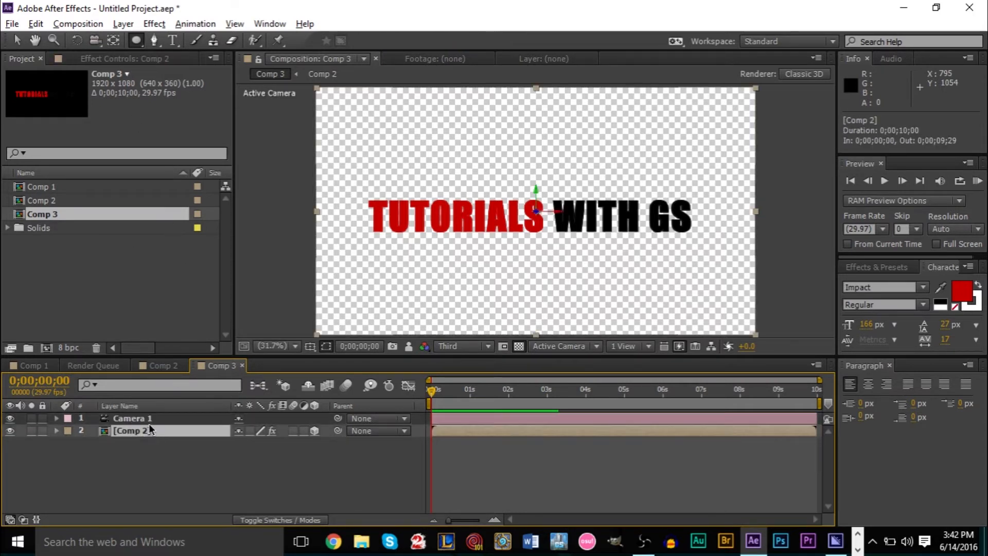
left_click(81, 24)
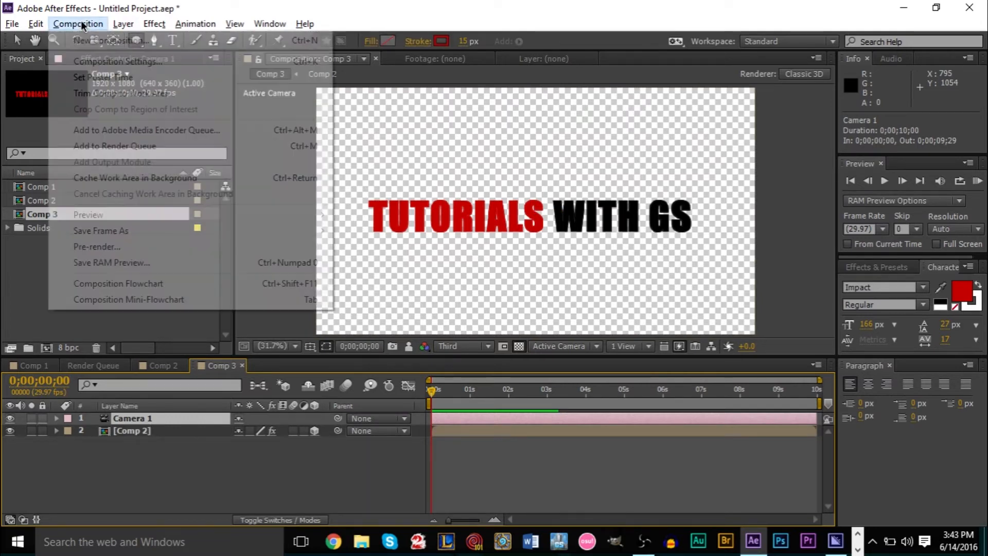
left_click(93, 37)
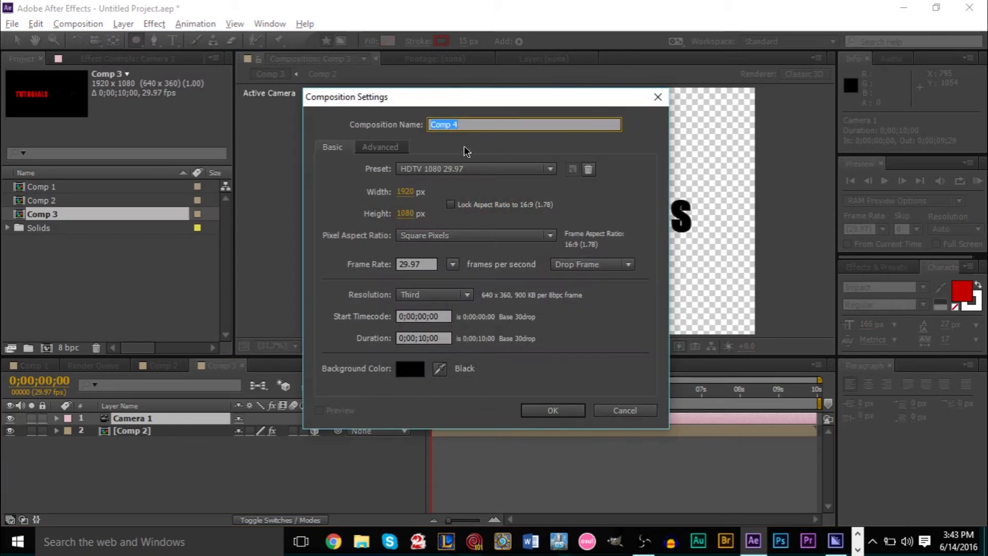
left_click(554, 411)
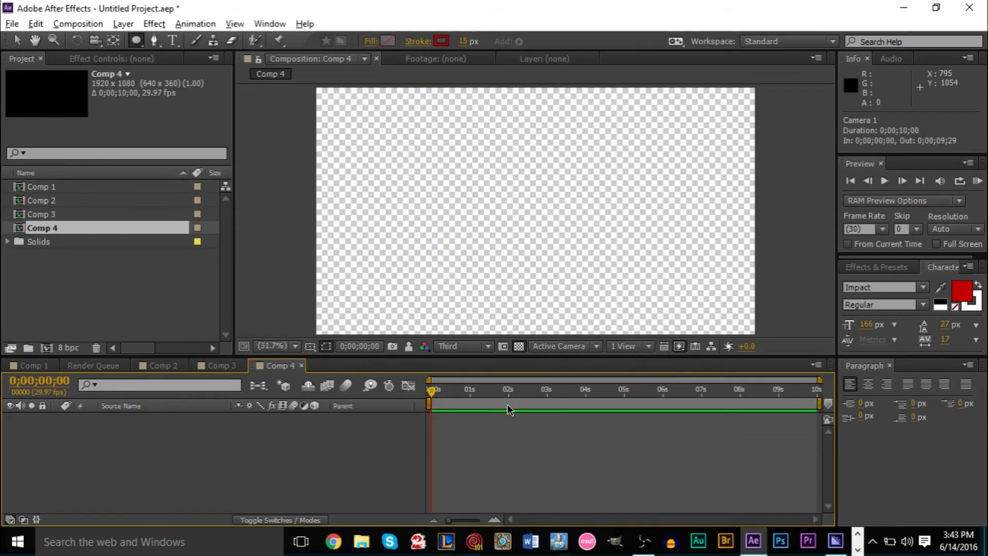
Try shifting the Comp 2 layer in Comp 3 later by 0;00;02;24, undo the shift, and return to Comp 4.
left_click(210, 365)
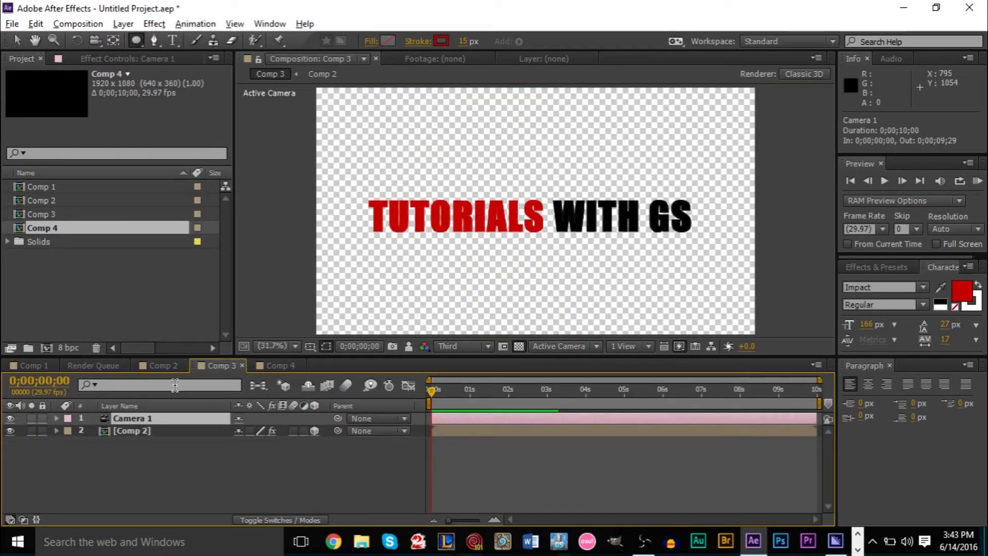
left_click(170, 369)
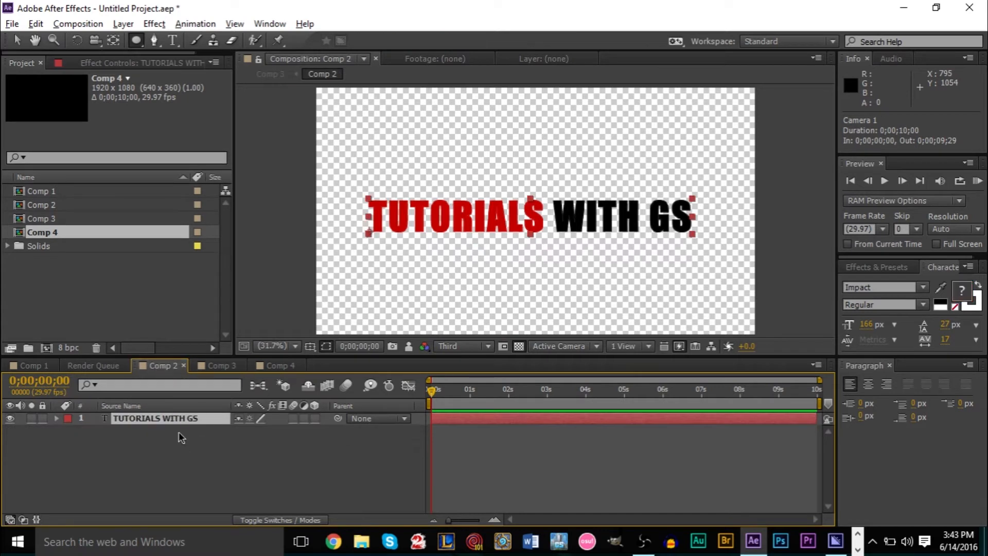
left_click(219, 366)
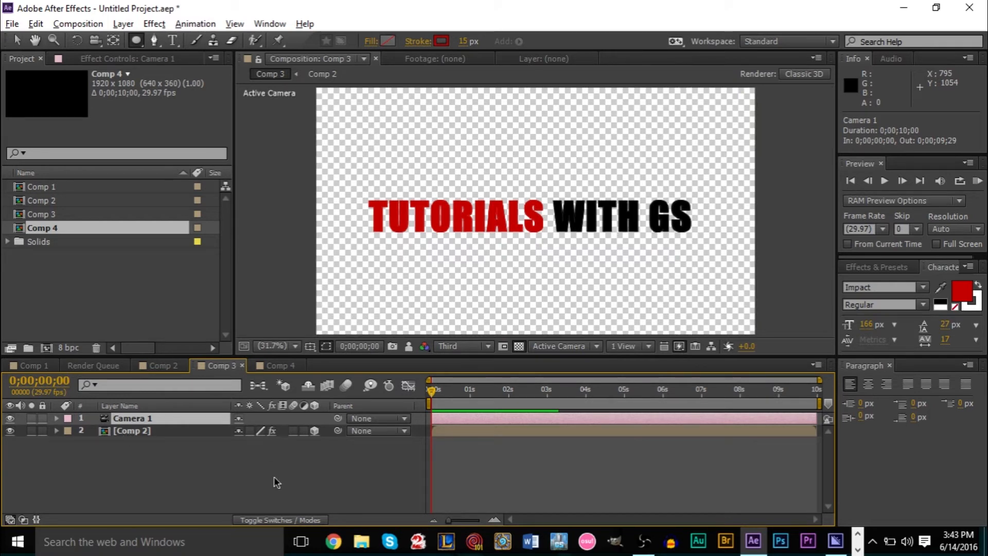
left_click_drag(478, 432, 569, 430)
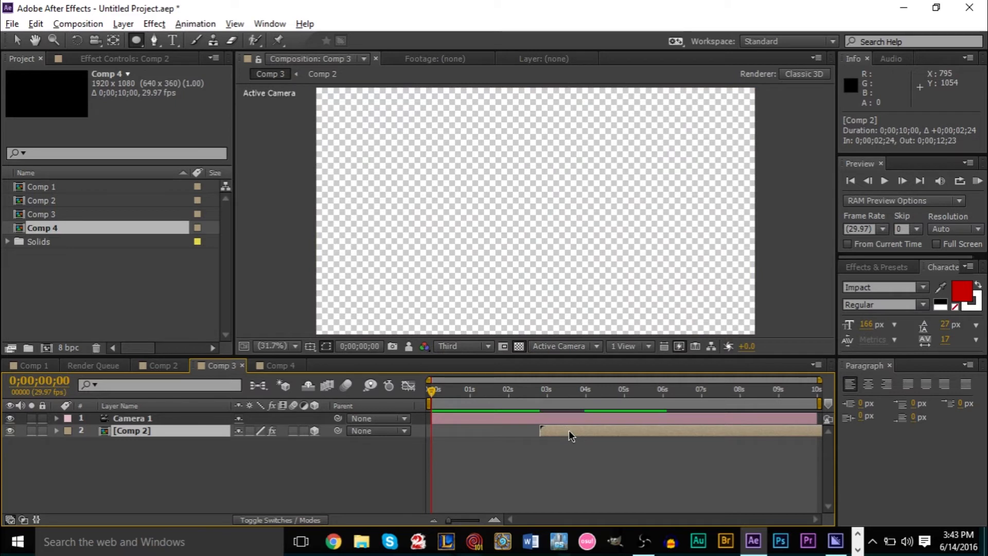
key("ctrl+z")
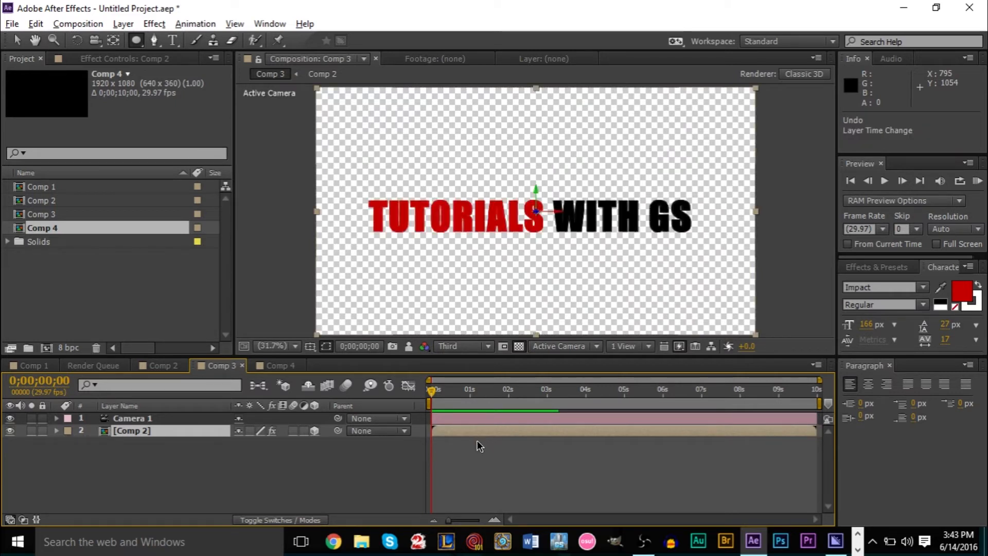
left_click(278, 366)
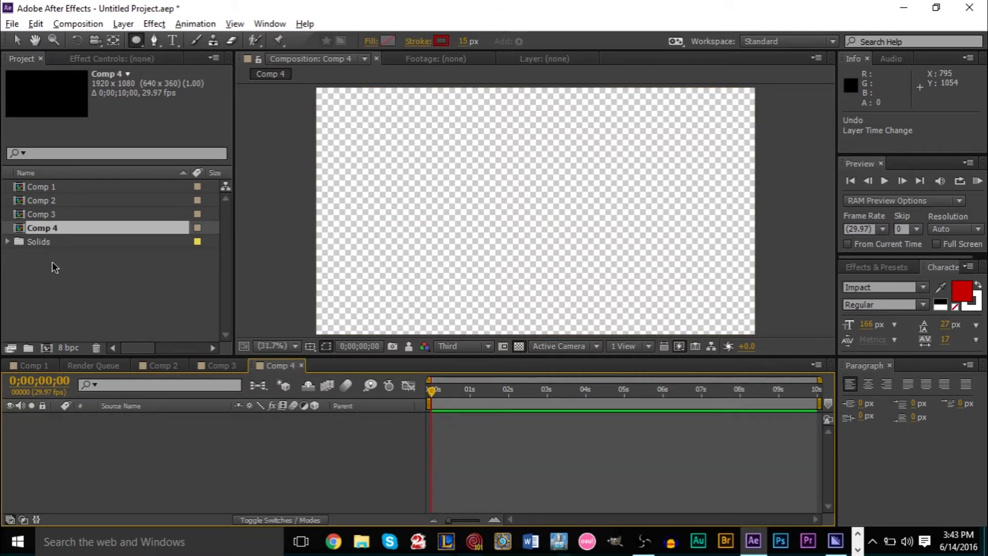
Add Comp 2 as a layer in Comp 4 and place Comp 3 as a layer above it.
left_click(60, 225)
left_click(46, 216)
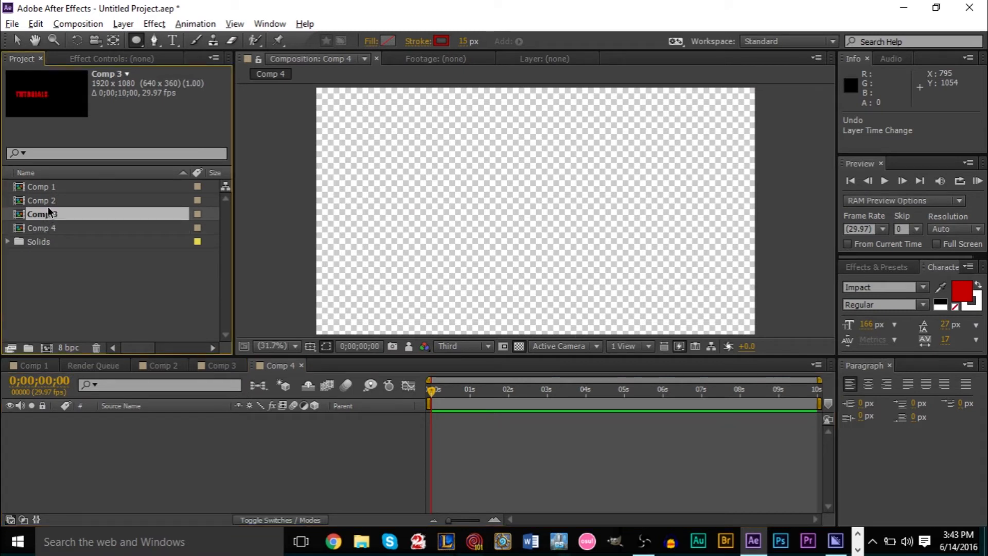
left_click(50, 205)
left_click_drag(50, 205, 156, 427)
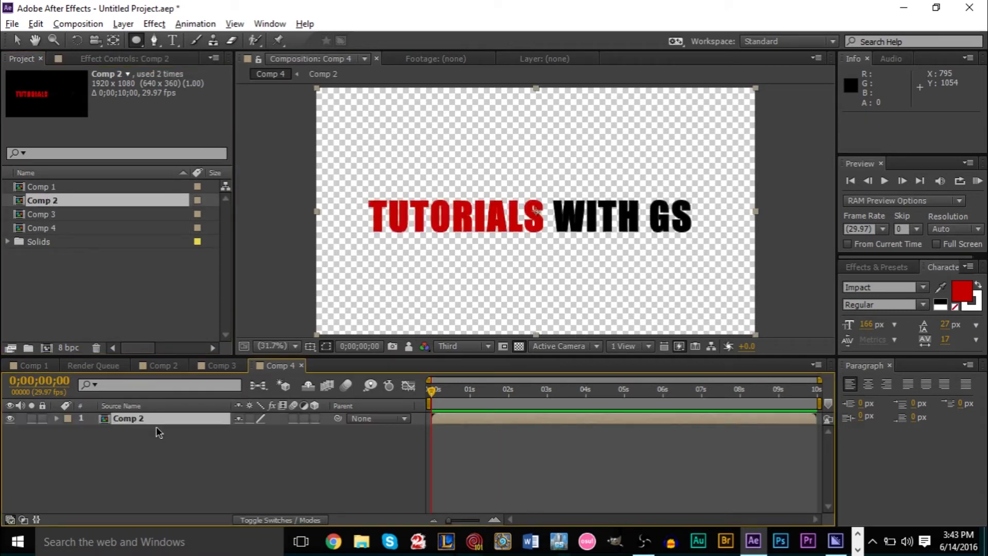
left_click_drag(434, 390, 508, 424)
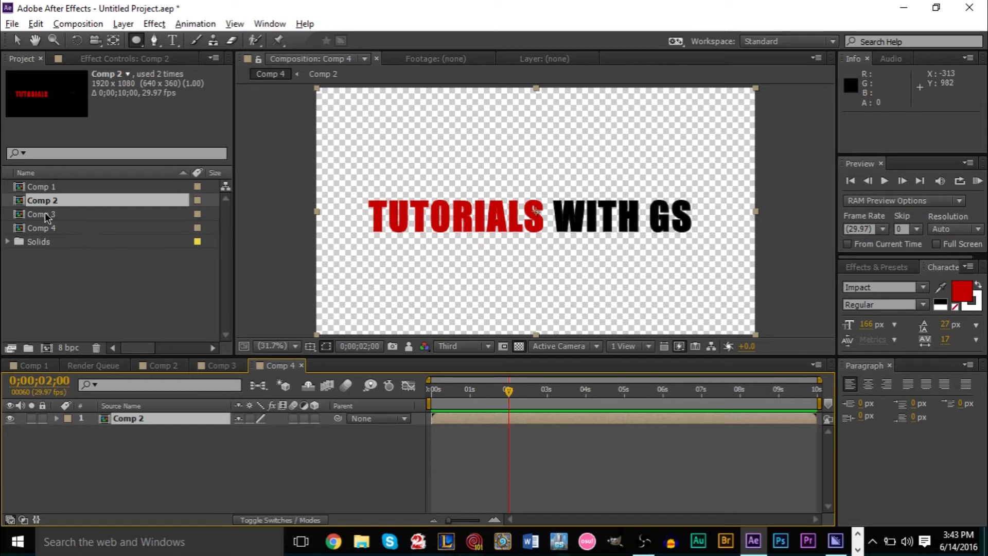
left_click_drag(36, 212, 403, 413)
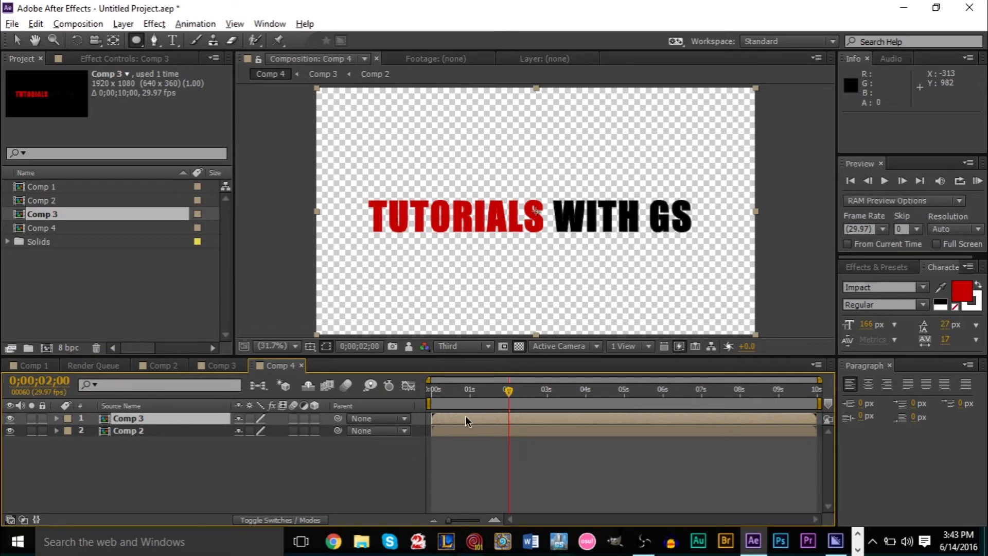
Shift the Comp 3 layer later so it starts exactly at 0;00;02;00 in Comp 4.
left_click(130, 437)
left_click(140, 419)
left_click_drag(508, 393, 425, 401)
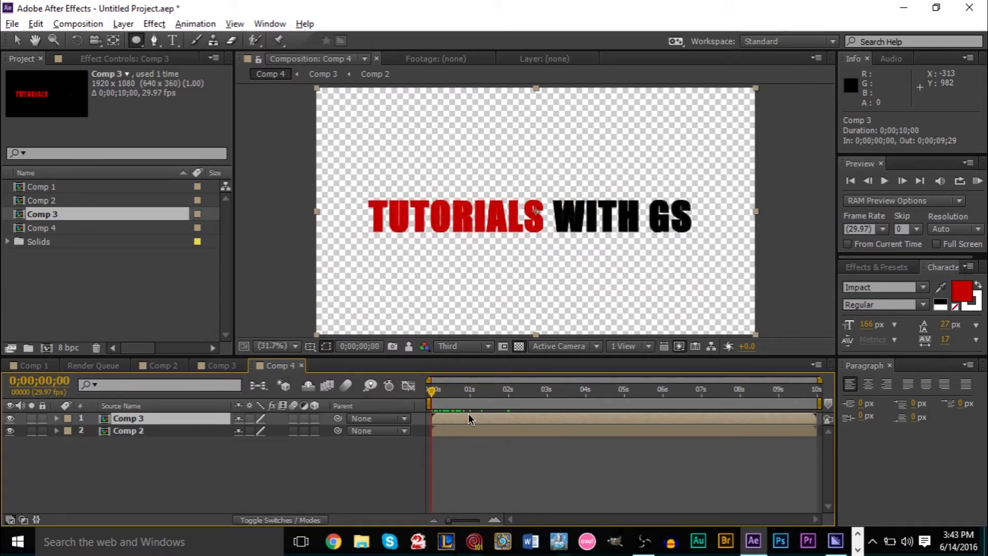
left_click_drag(443, 394, 554, 422)
scroll(482, 433, "up", 8)
scroll(482, 433, "up", 1)
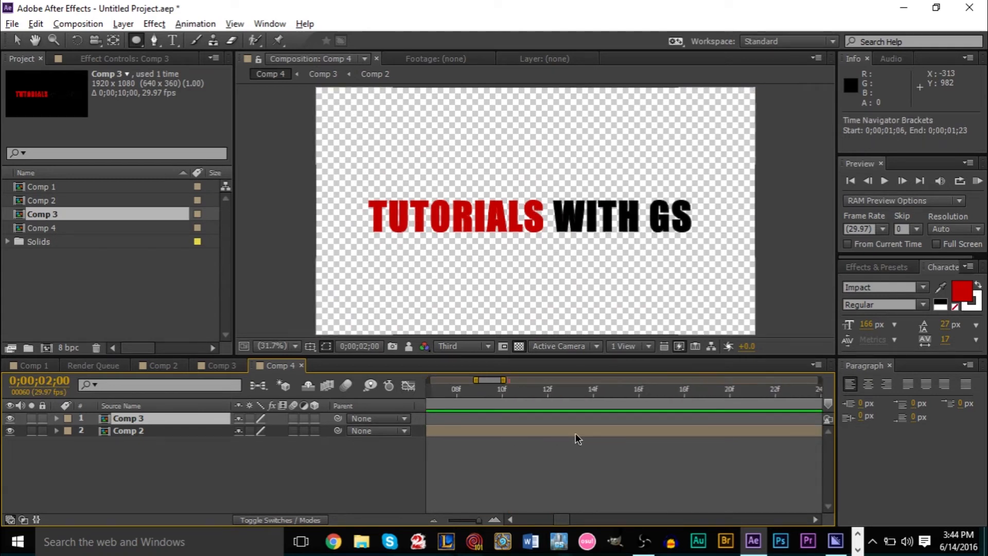
scroll(575, 434, "down", 5)
scroll(725, 437, "up", 5)
scroll(552, 445, "down", 4)
scroll(490, 432, "up", 3)
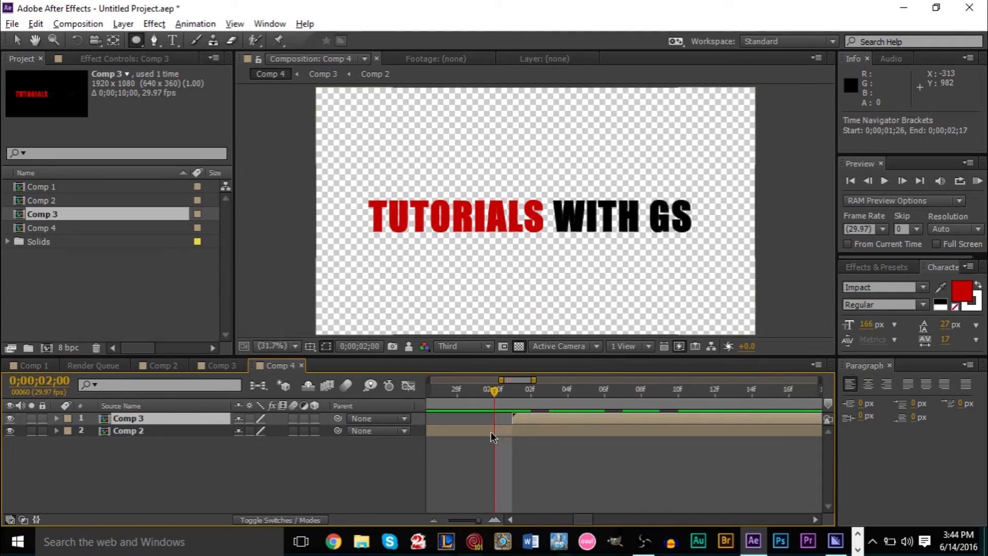
left_click_drag(482, 519, 485, 520)
left_click_drag(671, 416, 649, 416)
scroll(580, 432, "down", 5)
scroll(580, 431, "down", 2)
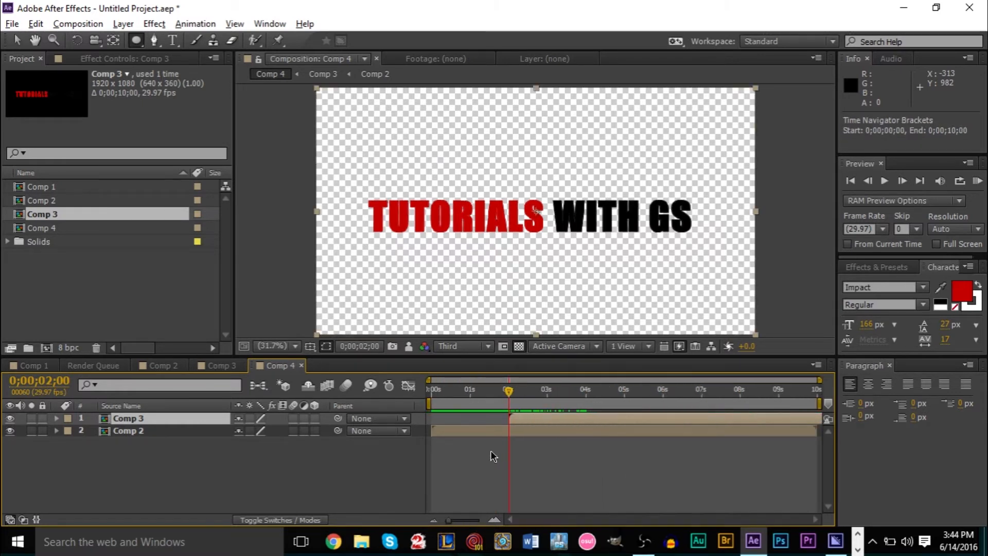
Split the Comp 2 layer at 0;00;02;00, where the Comp 3 layer begins.
left_click(142, 434)
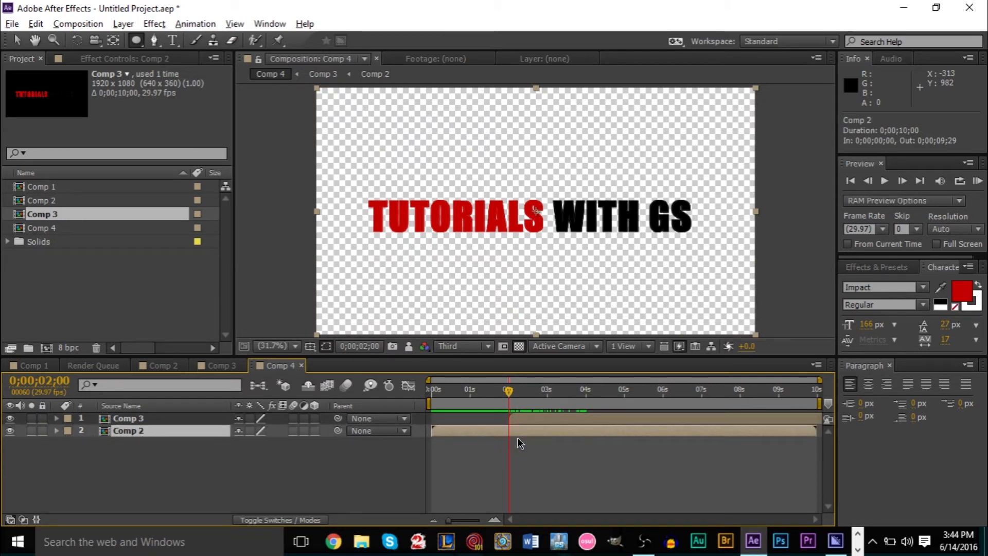
key("ctrl+shift+d")
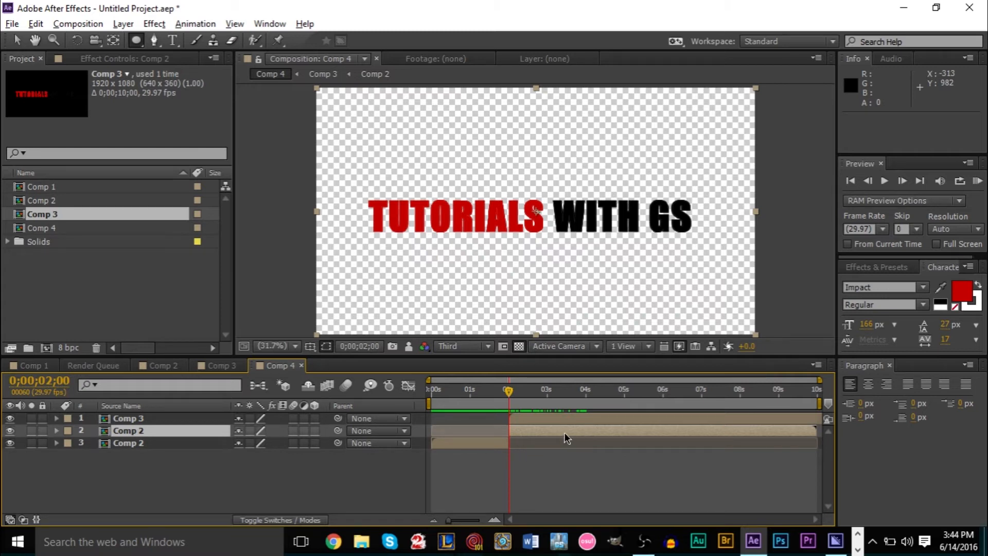
Delete the segment of the Comp 2 layer that starts at 0;00;02;00 in Comp 4.
key("Delete")
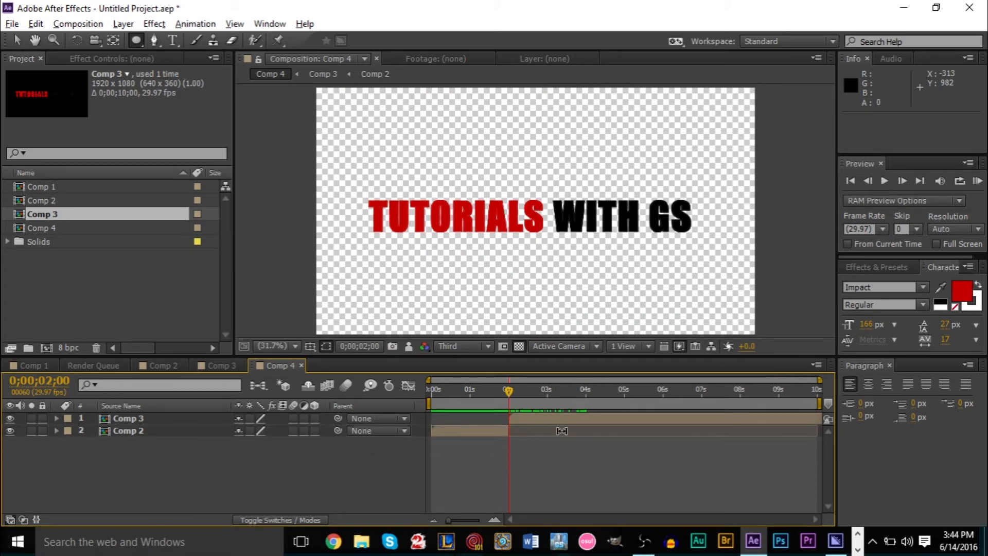
scroll(469, 452, "up", 4)
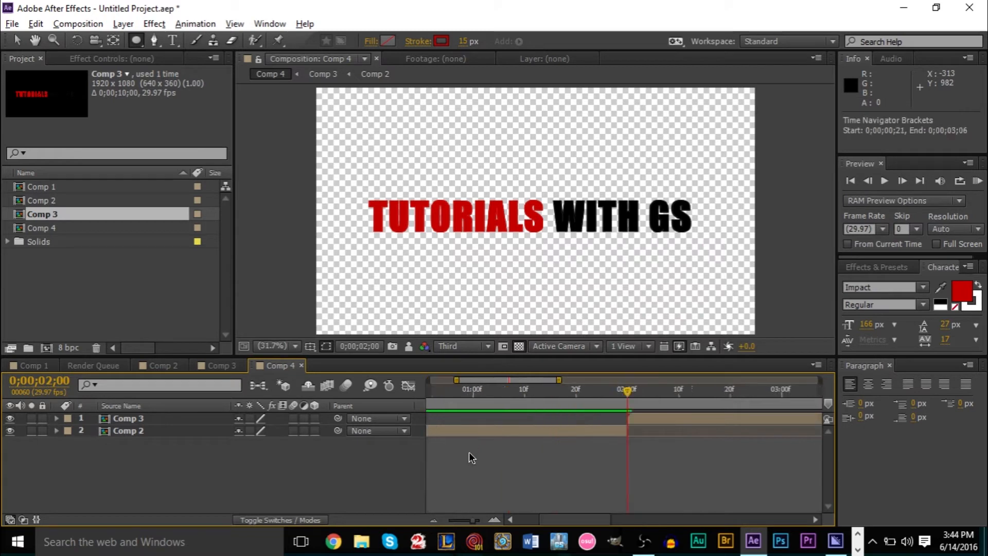
scroll(468, 452, "down", 2)
Fade in the Comp 2 layer with opacity keyframes of 0% at 0;00;00;00 and 100% at 0;00;00;15.
left_click_drag(479, 392, 419, 404)
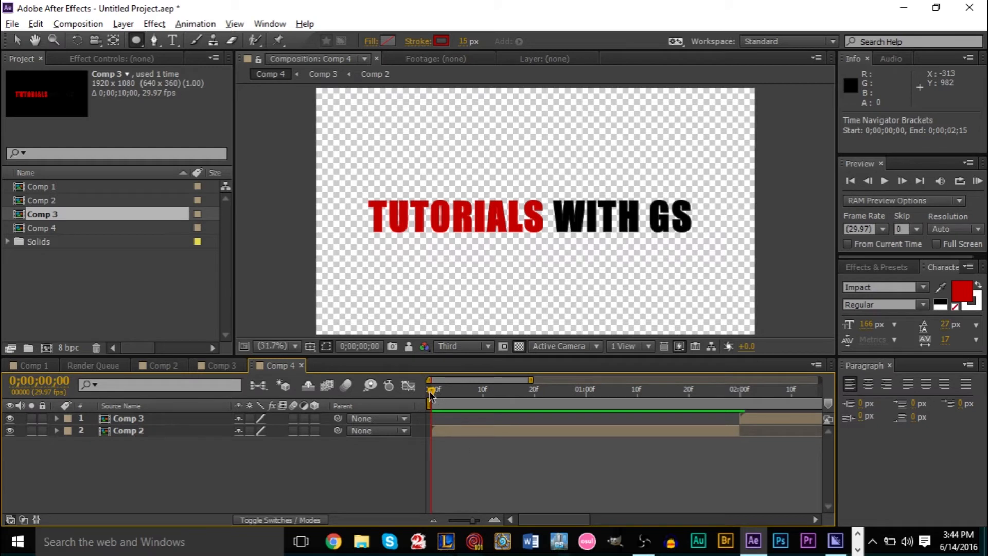
left_click_drag(431, 394, 505, 424)
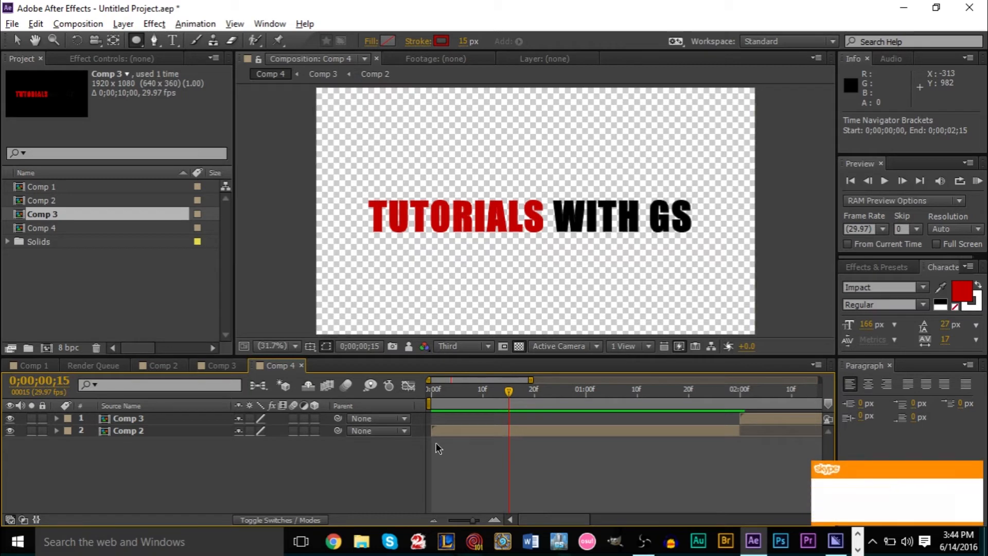
left_click(57, 431)
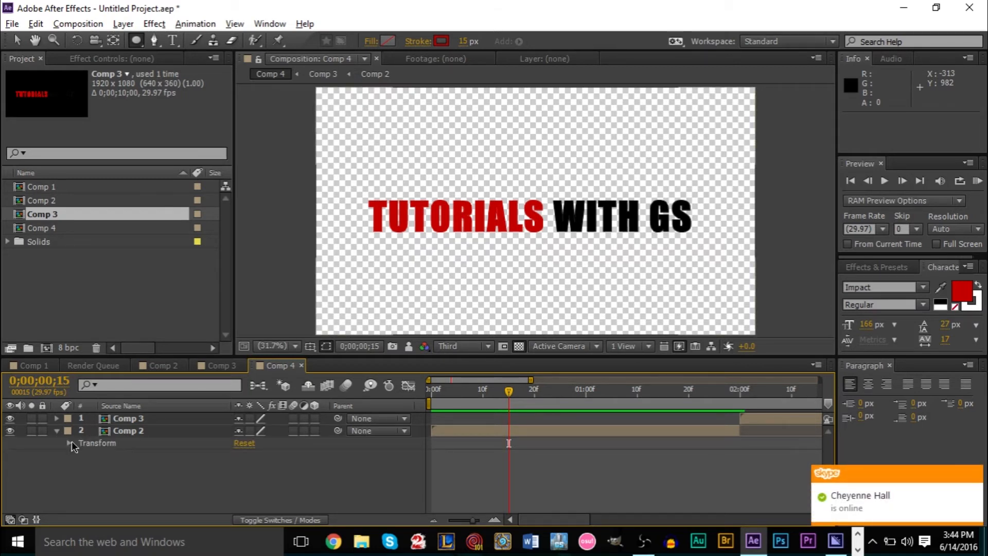
left_click(69, 443)
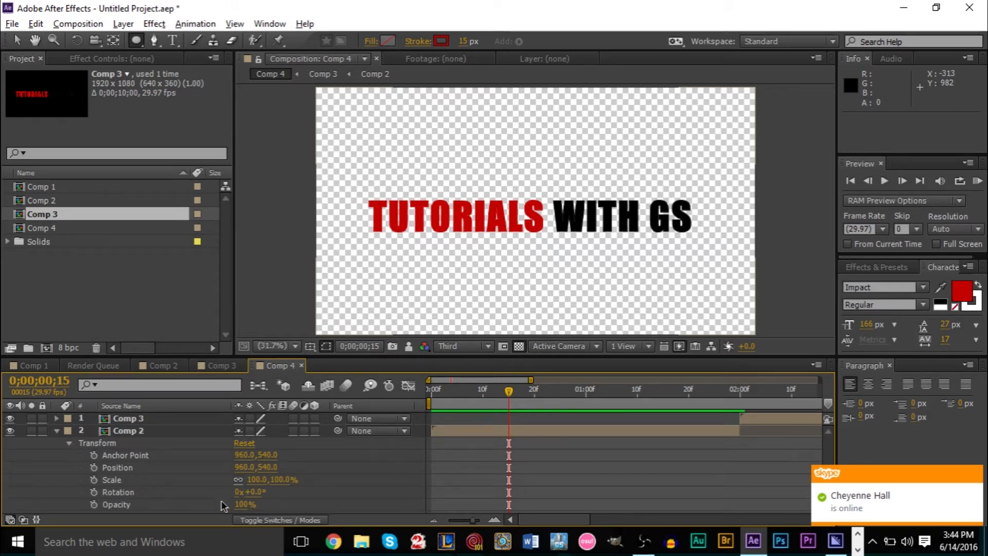
left_click(94, 505)
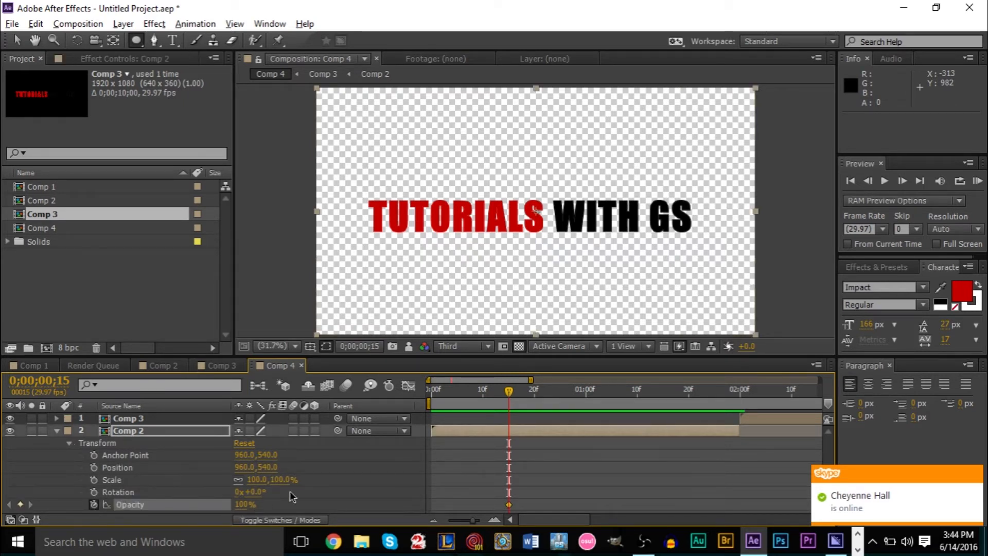
left_click_drag(502, 390, 316, 403)
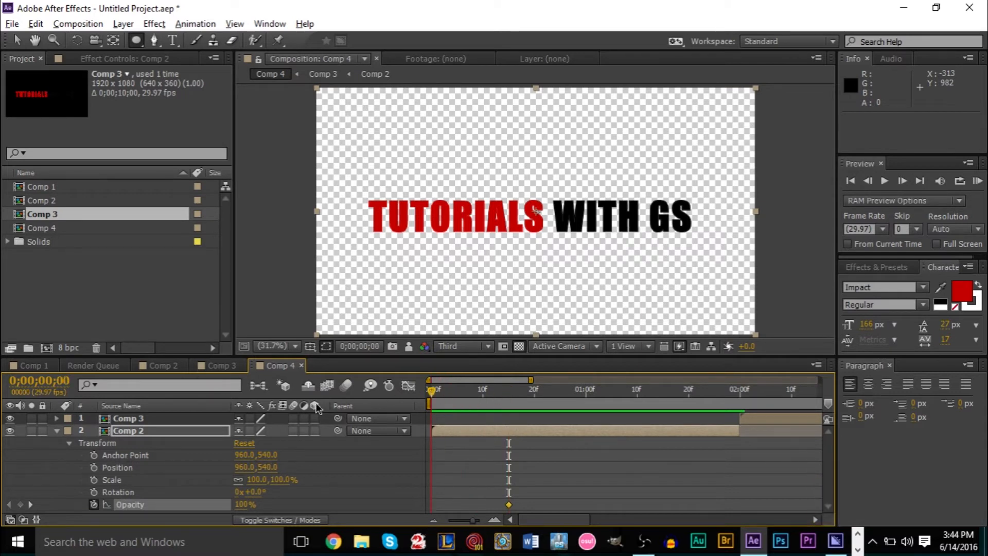
left_click_drag(246, 510, 149, 501)
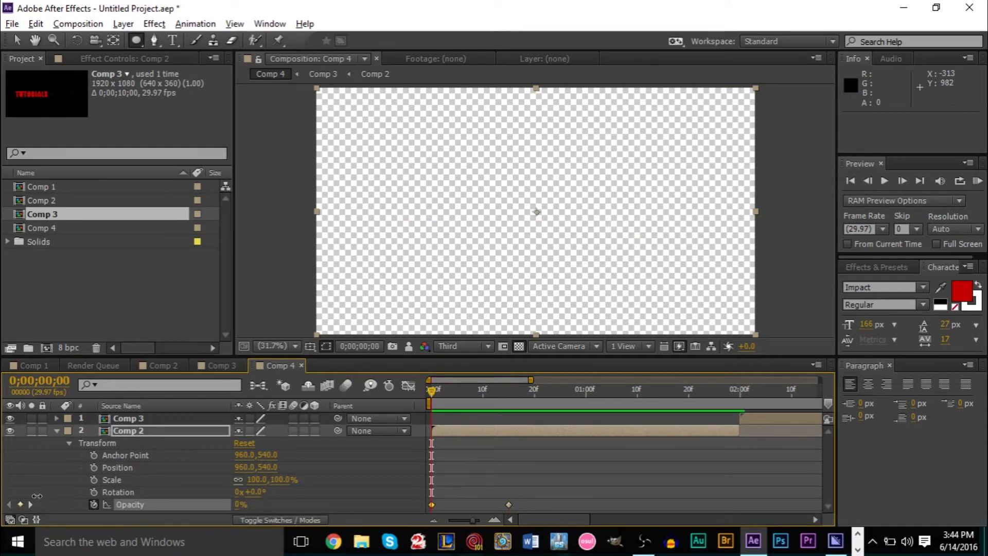
Preview the Comp 4 animation to check the text's fade-in and shatter timing.
left_click(976, 183)
left_click_drag(506, 390, 426, 394)
key("space")
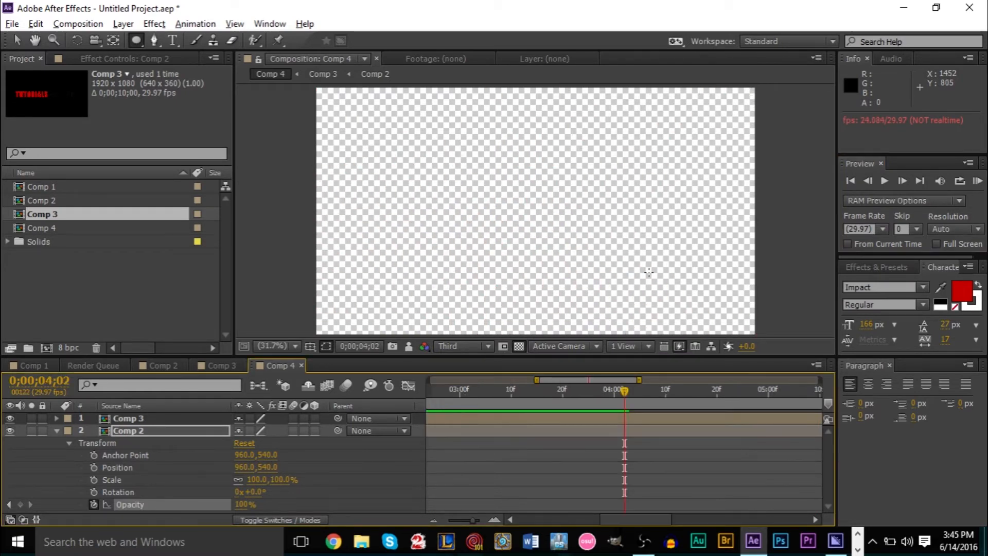
left_click(976, 182)
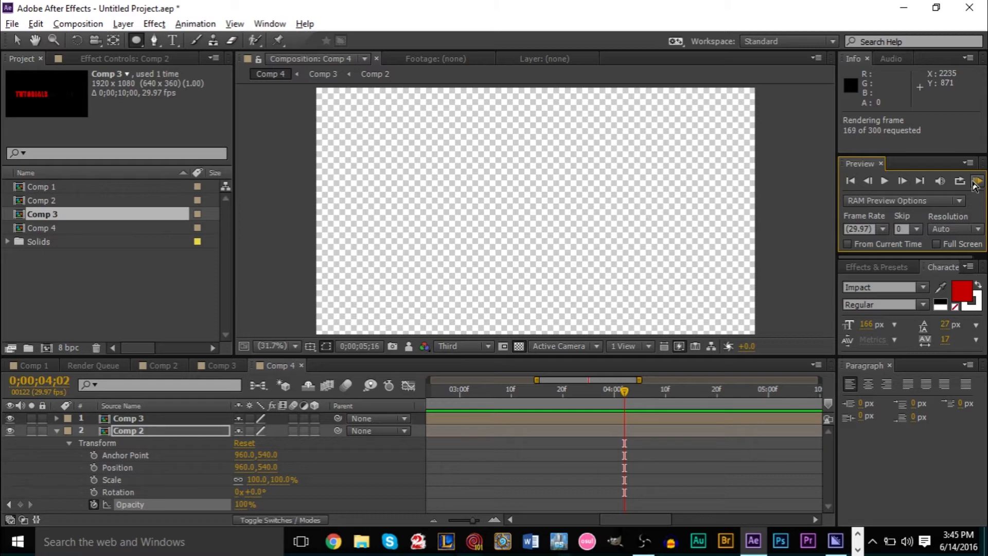
left_click(976, 186)
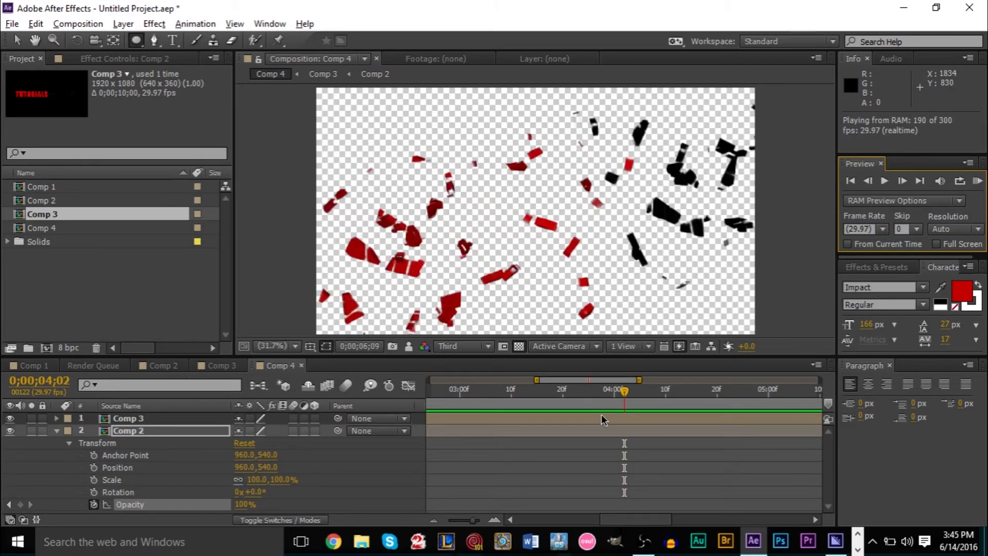
left_click_drag(564, 394, 254, 428)
key("space")
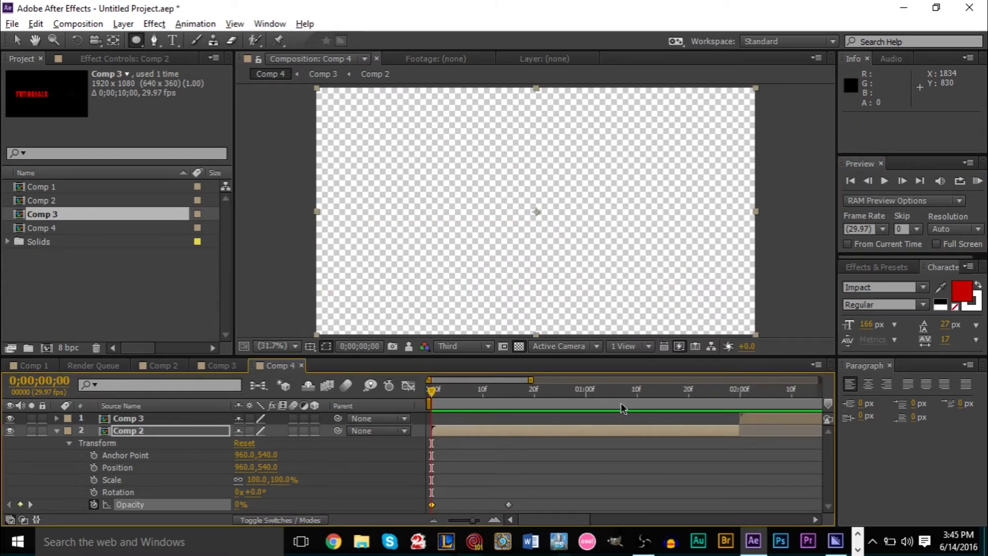
key("space")
Split the Comp 2 layer at 0;00;01;00, delete its trailing part, and shift the Comp 3 layer to start at 0;00;01;00.
left_click_drag(548, 397, 585, 403)
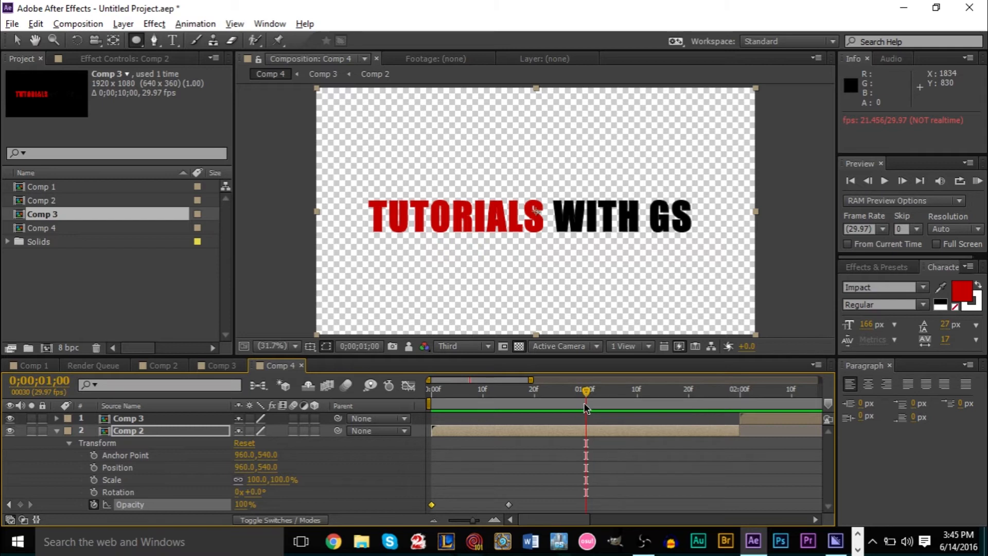
key("ctrl+shift+d")
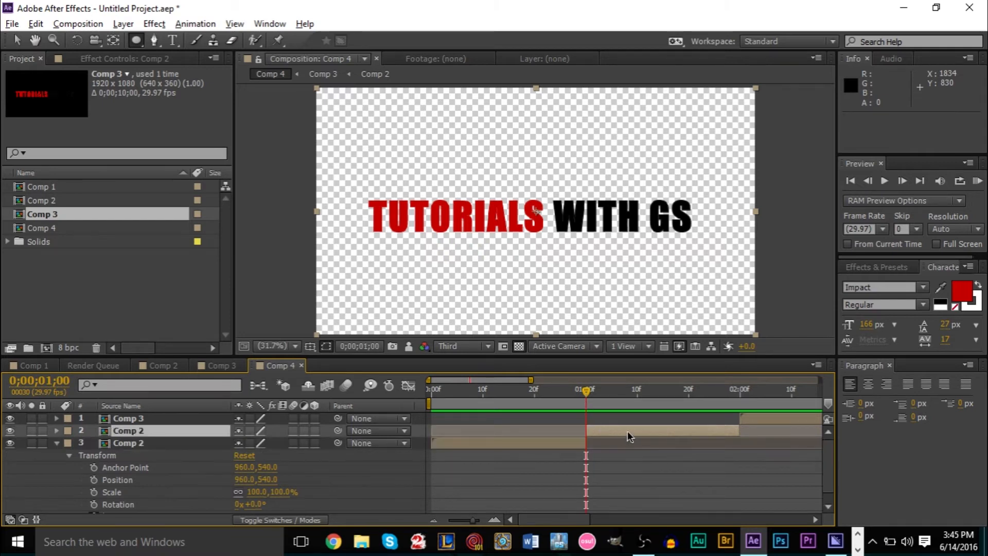
key("Delete")
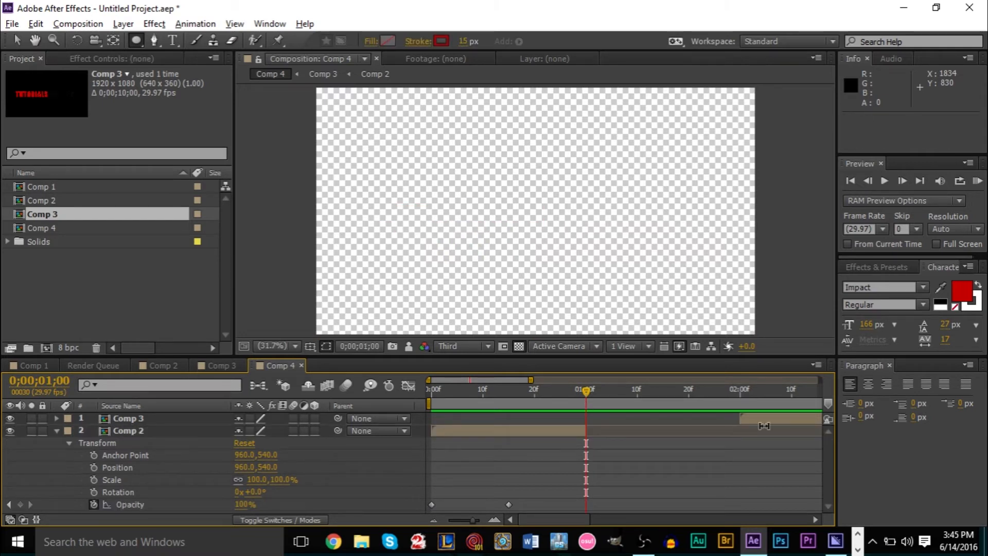
left_click_drag(767, 422, 611, 428)
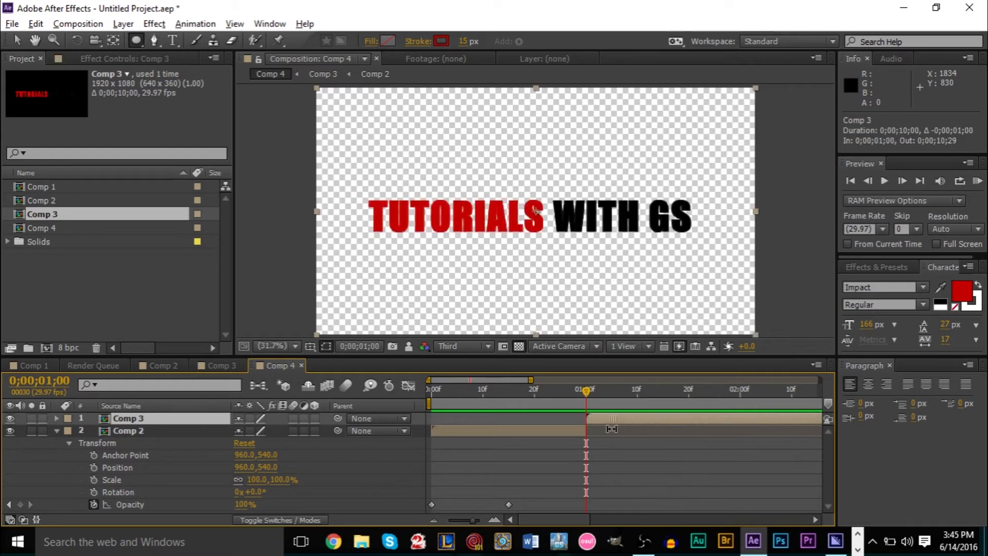
Play Comp 4 from the beginning to check the transition from the fade-in to the shatter.
left_click_drag(586, 391, 298, 391)
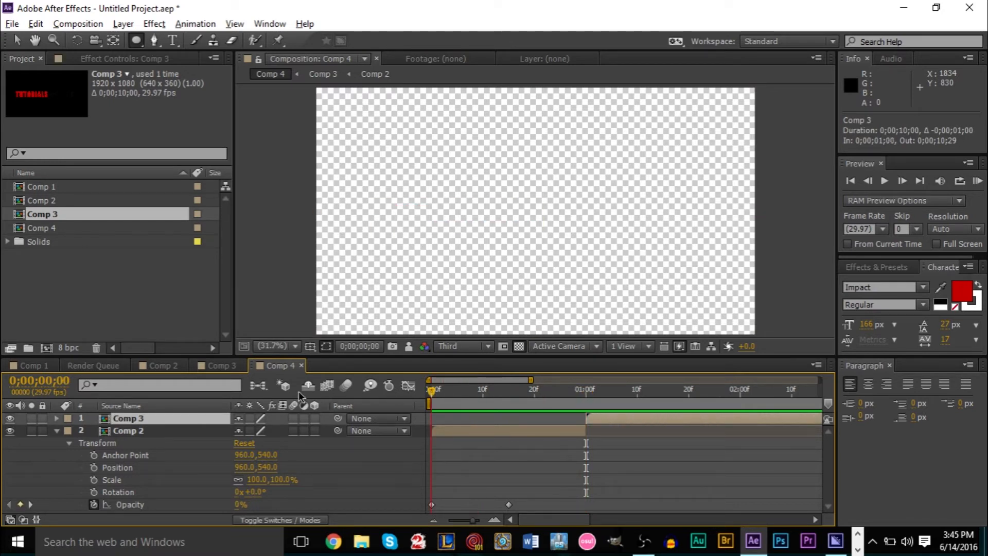
key("space")
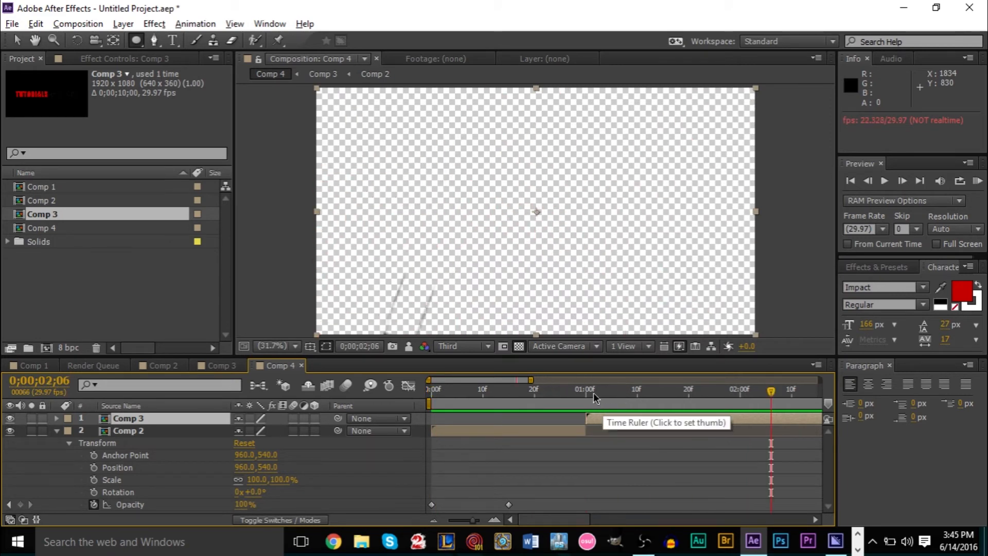
left_click_drag(593, 391, 237, 397)
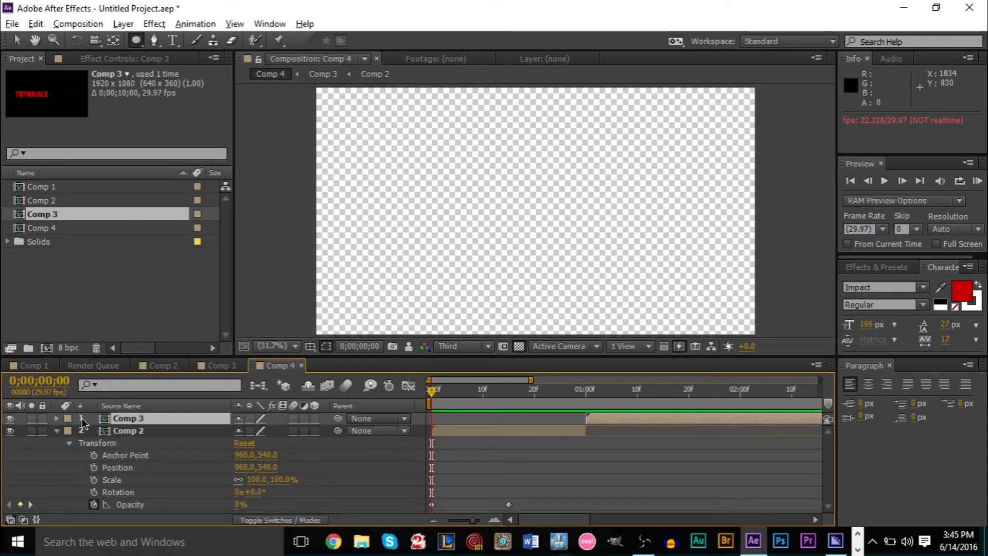
Collapse the Comp 2 layer's properties and add Comp 1 to Comp 4 as the bottom layer for the background.
left_click(60, 431)
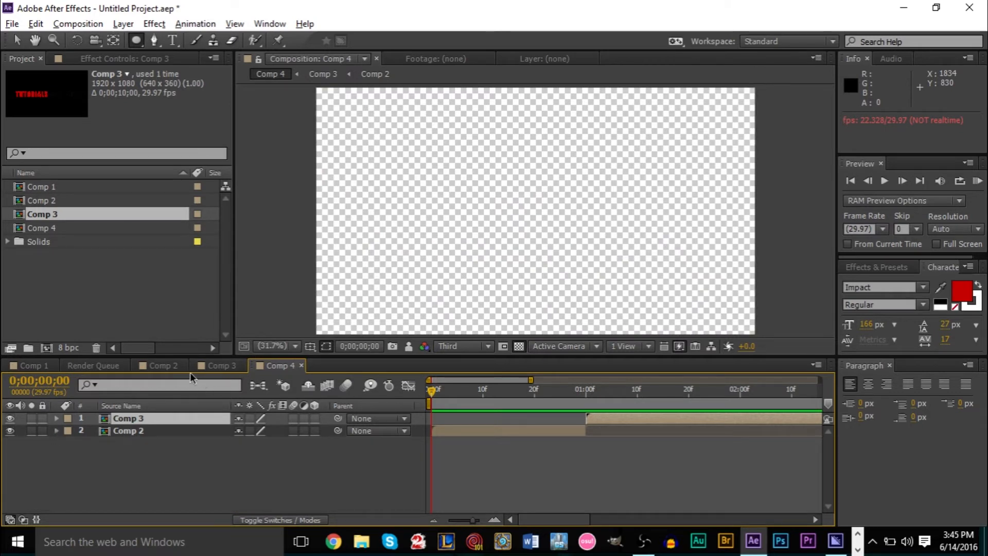
left_click(29, 366)
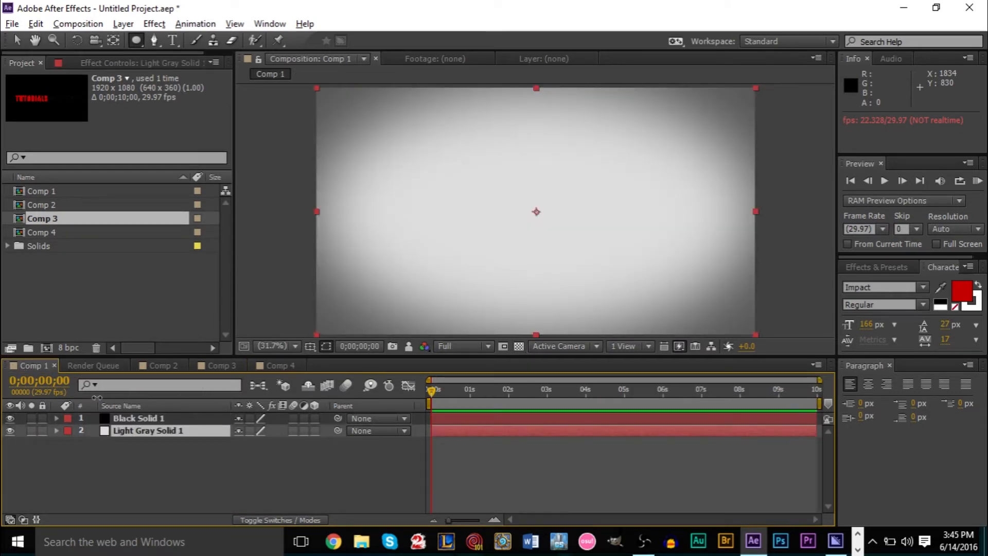
left_click(283, 364)
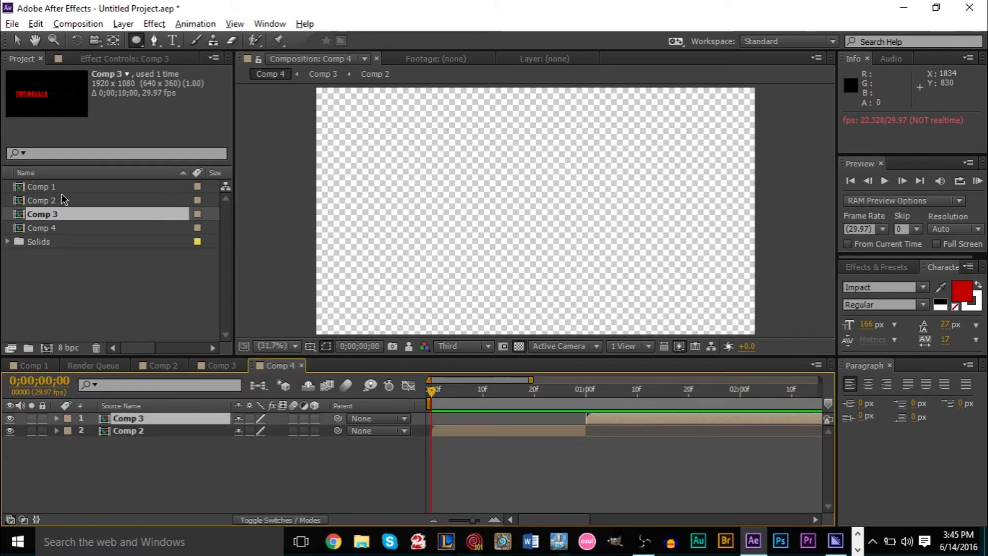
left_click_drag(32, 189, 162, 443)
left_click_drag(506, 391, 527, 414)
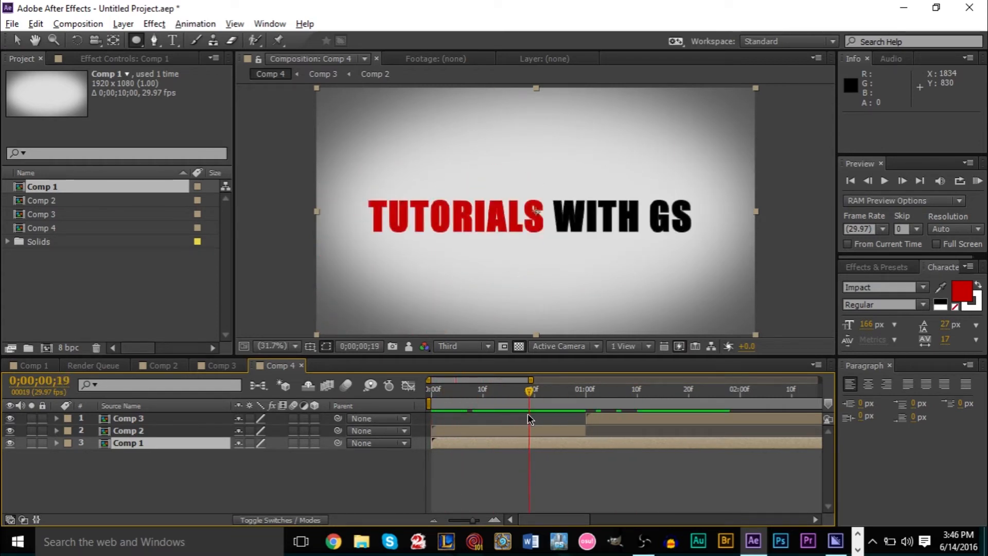
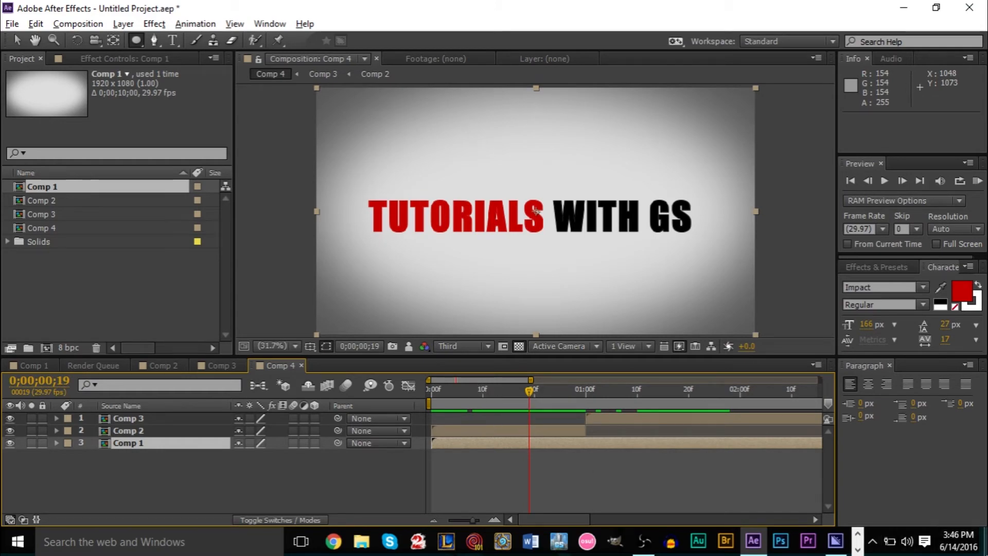
Open the pre-rendered flare archive on the desktop and import Pre-Rendered_Flare.mp4 into the project.
left_click(986, 540)
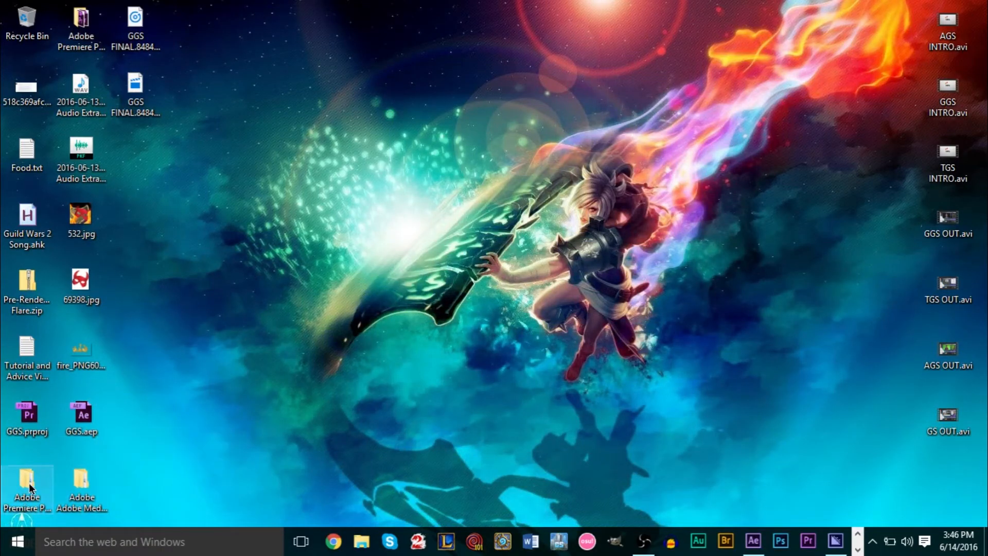
double_click(25, 282)
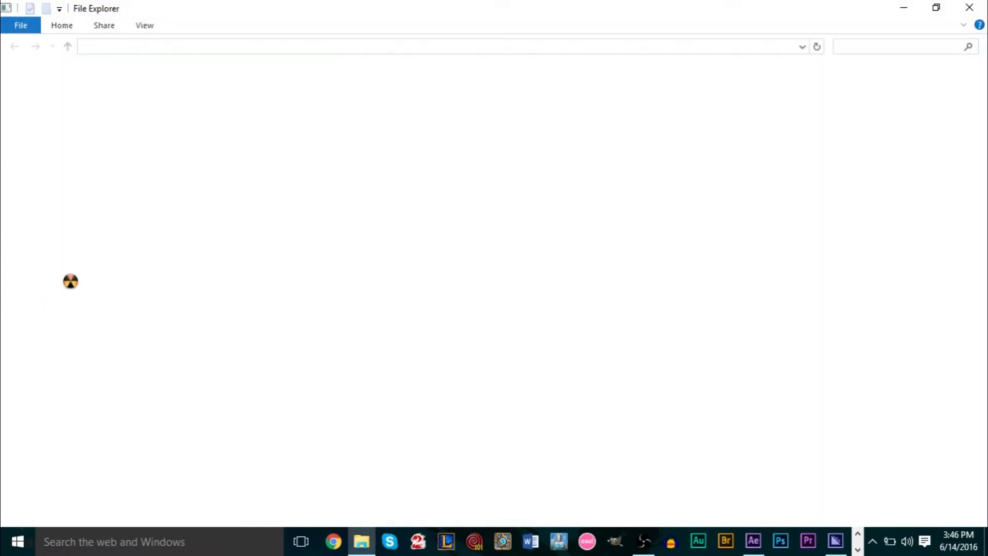
left_click_drag(199, 92, 287, 97)
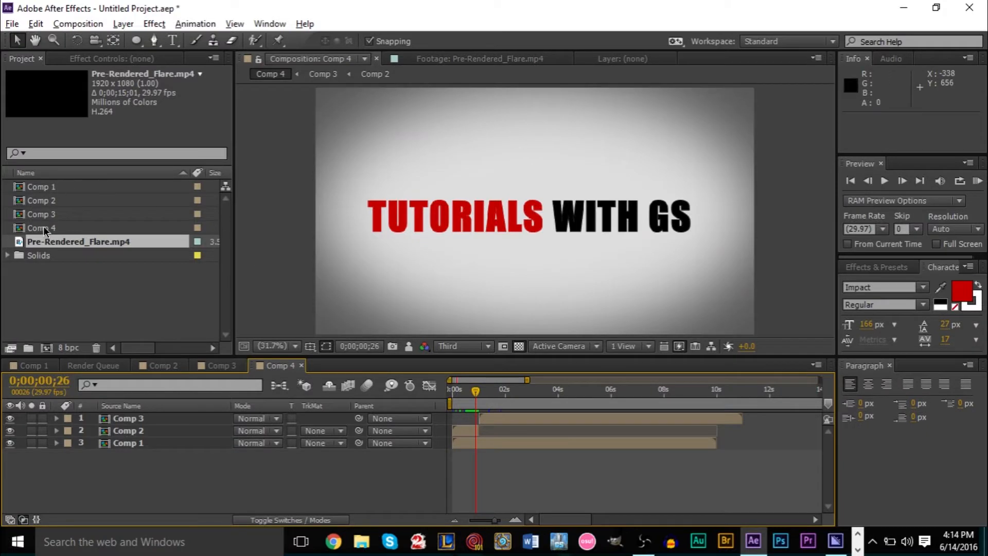
Open the Pre-Rendered_Flare.mp4 footage, try an in point of 0;00;04;28, and reset the in point to 0;00;00;00.
double_click(51, 241)
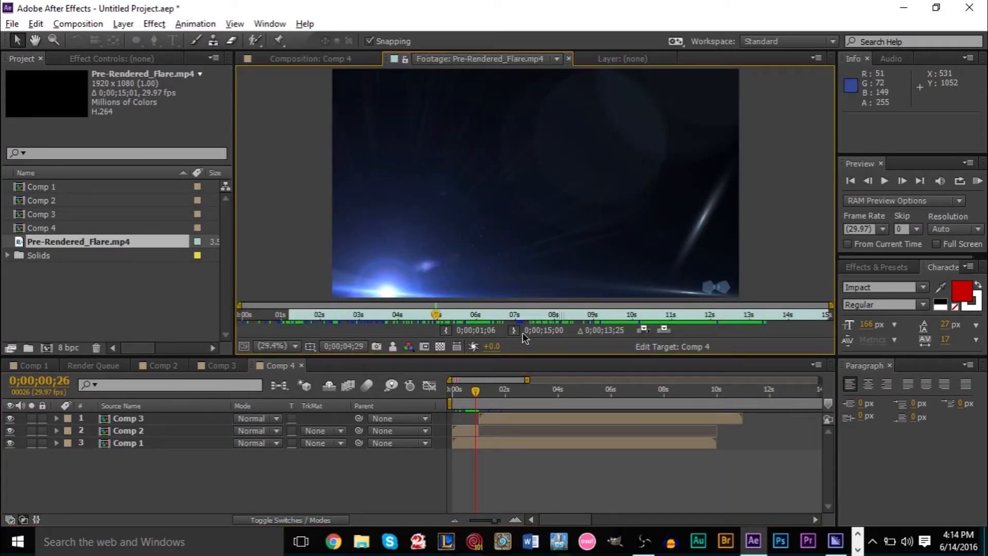
left_click_drag(414, 320, 435, 316)
left_click(446, 330)
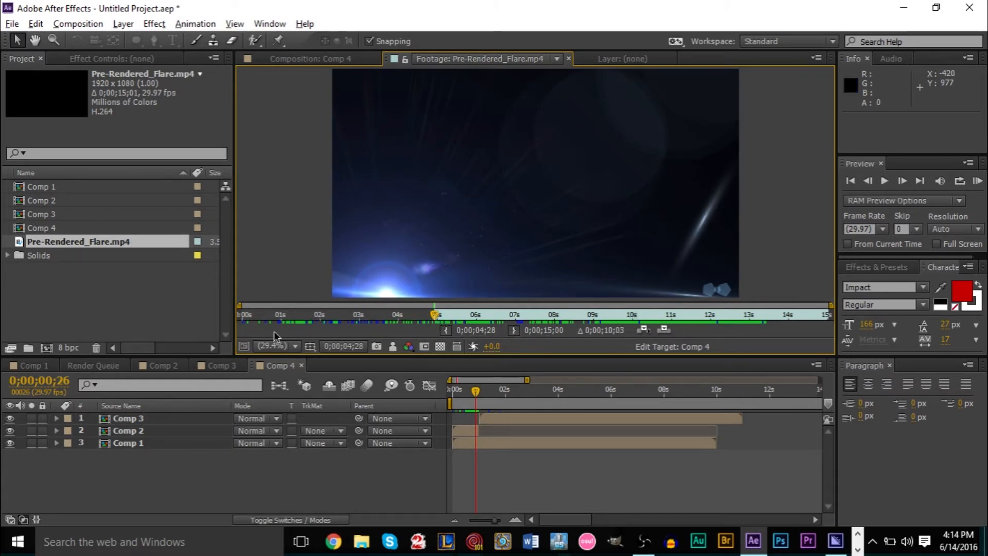
left_click(245, 317)
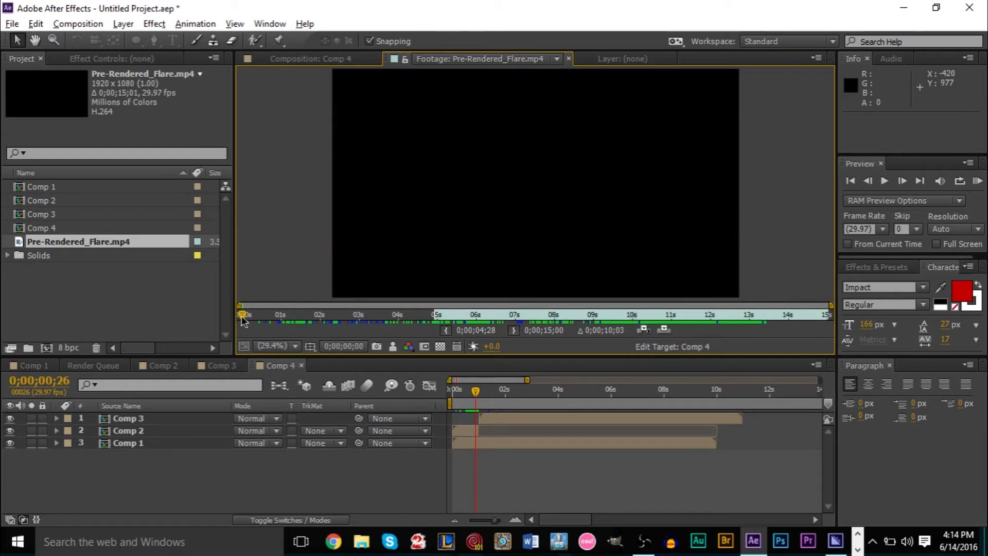
left_click(444, 331)
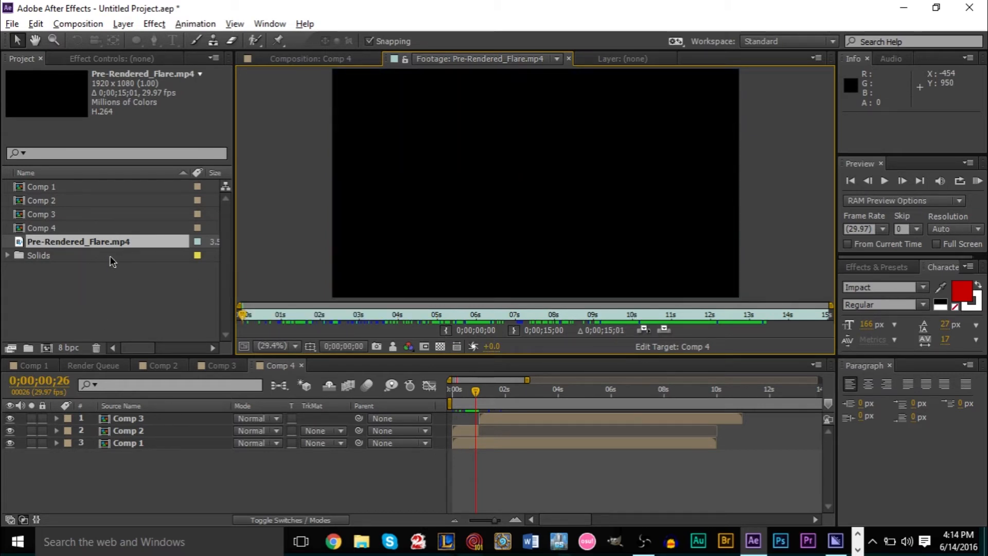
Add Pre-Rendered_Flare.mp4 to Comp 4 between the Comp 2 and Comp 1 layers and check frames 0;00;02;05 and 0;00;04;15.
left_click_drag(97, 246, 179, 442)
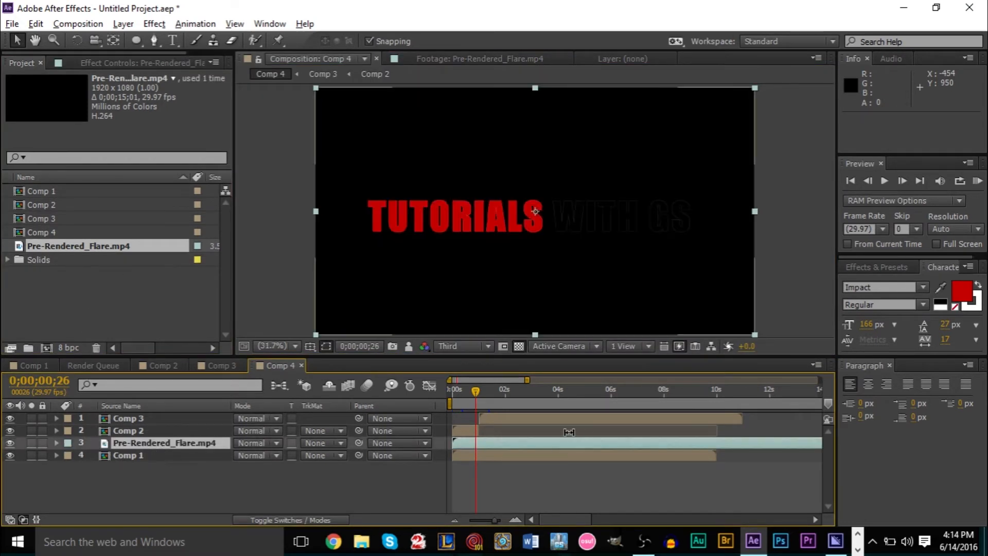
left_click(509, 387)
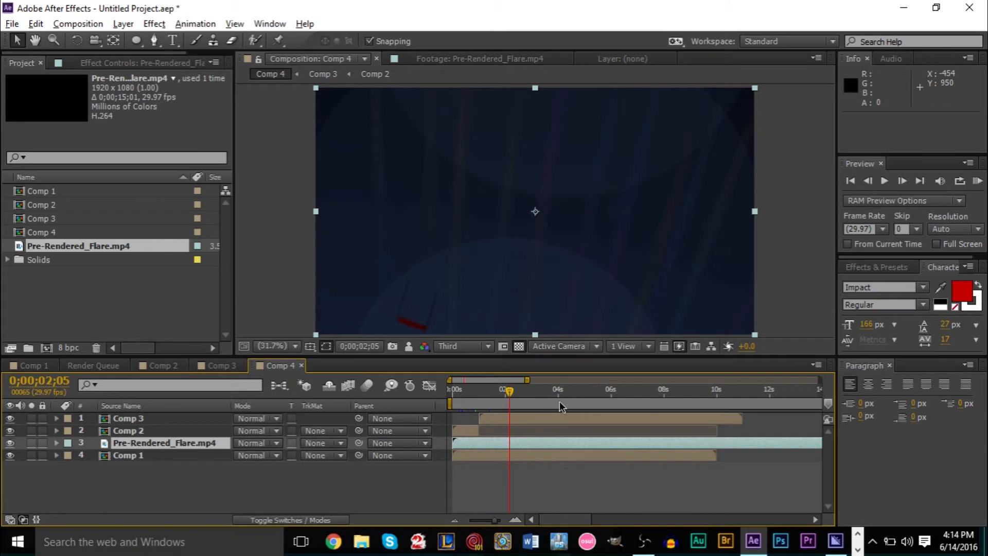
left_click(572, 391)
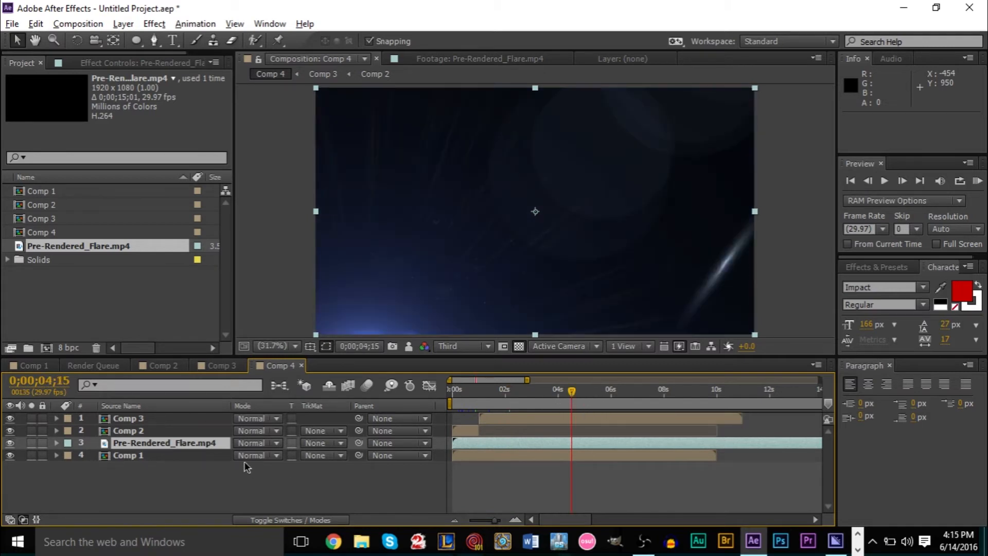
Set the Pre-Rendered_Flare.mp4 layer's blending mode to Add in Comp 4.
left_click(281, 520)
left_click(281, 521)
left_click(281, 520)
left_click(268, 520)
left_click(268, 520)
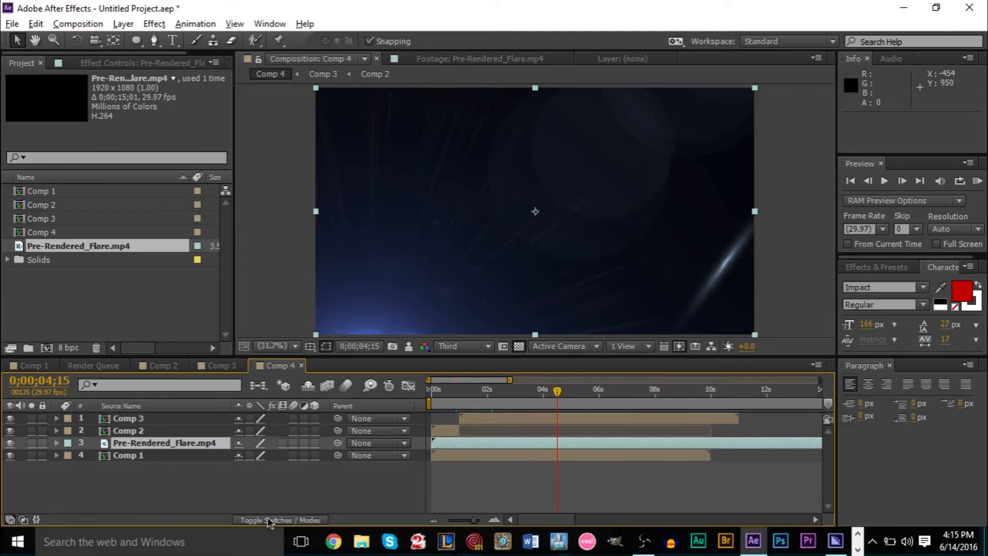
left_click(268, 520)
left_click(265, 446)
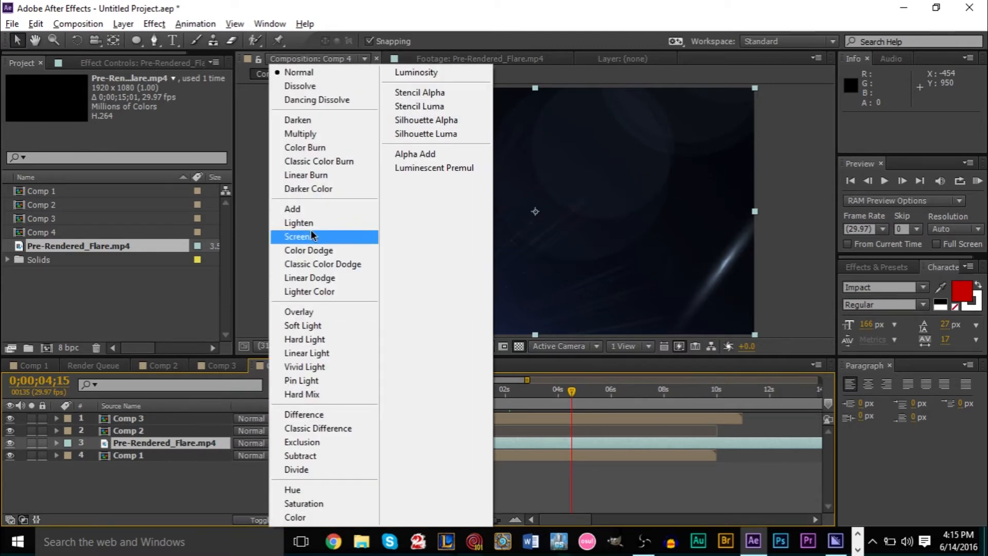
left_click(317, 208)
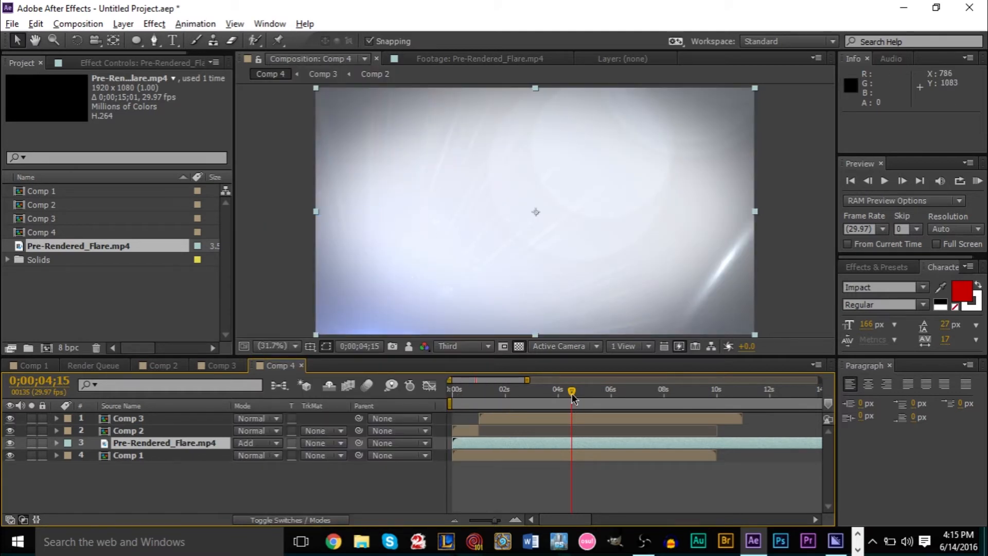
Preview Comp 4 from the start and examine the flare over the background up to 0;00;01;17.
left_click_drag(571, 394, 443, 424)
left_click(977, 182)
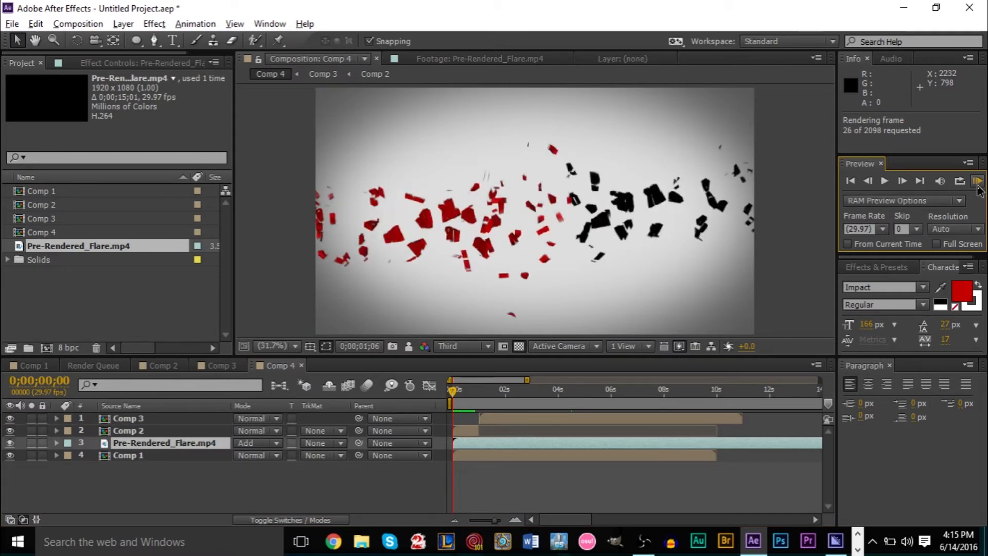
left_click(979, 187)
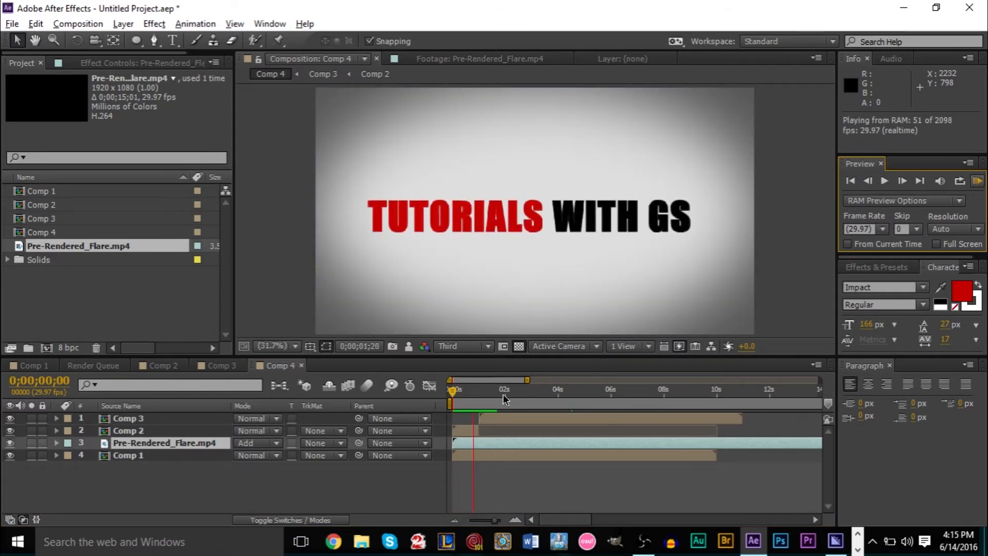
left_click(458, 391)
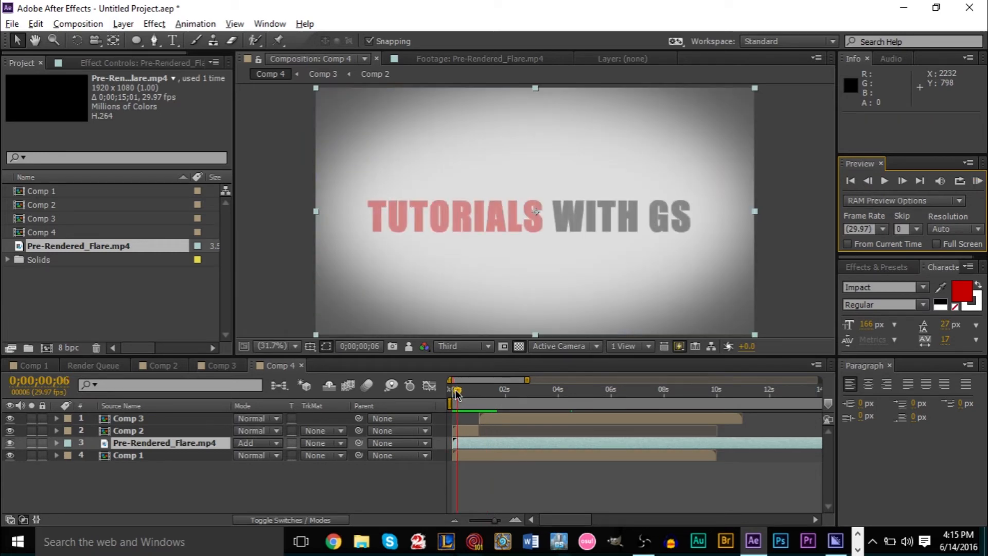
left_click_drag(452, 394, 492, 395)
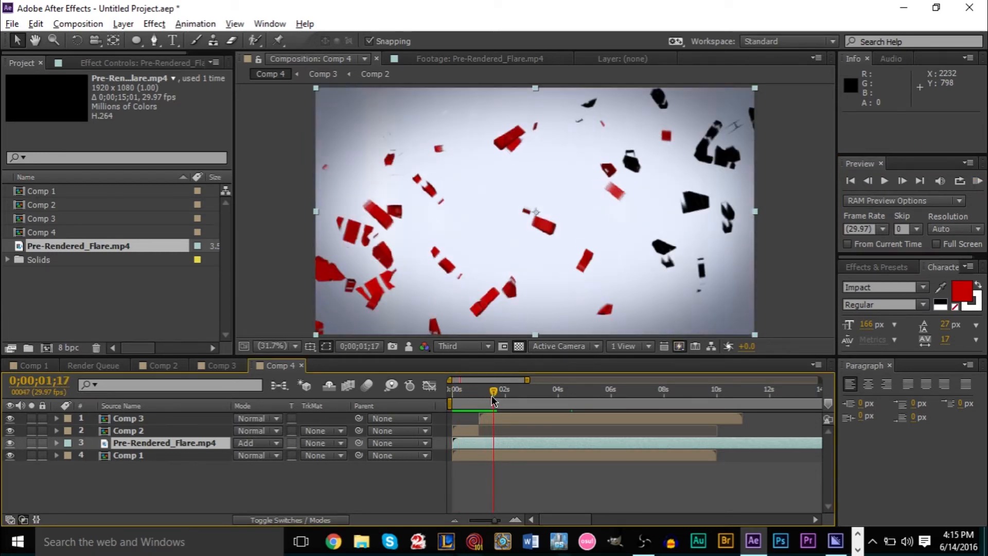
Shift the Pre-Rendered_Flare.mp4 layer earlier in time so its in point is at -0;00;03;19.
left_click_drag(536, 447, 486, 447)
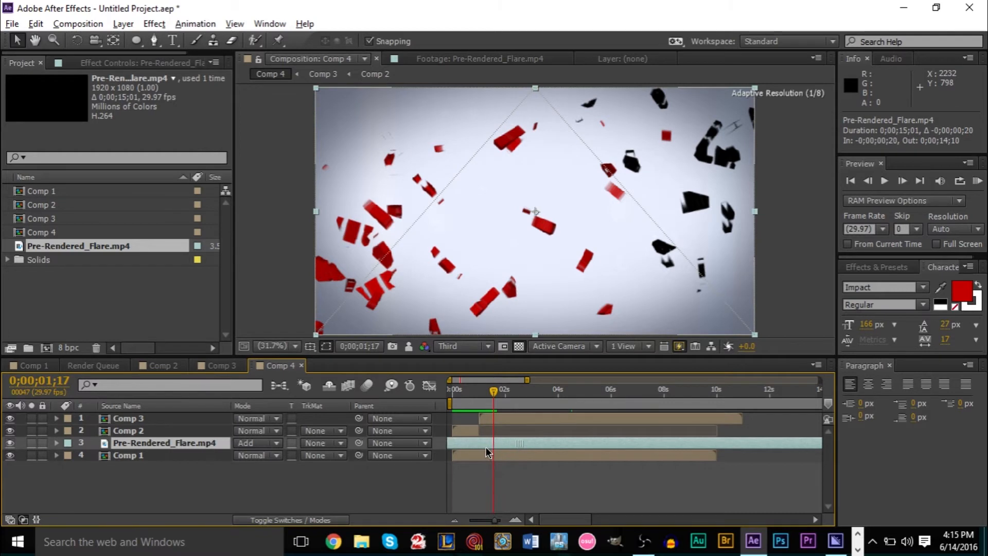
left_click(451, 394)
mouse_move(451, 394)
left_mouse_down()
mouse_move(461, 393)
mouse_move(432, 393)
left_mouse_up()
left_click_drag(459, 445, 443, 444)
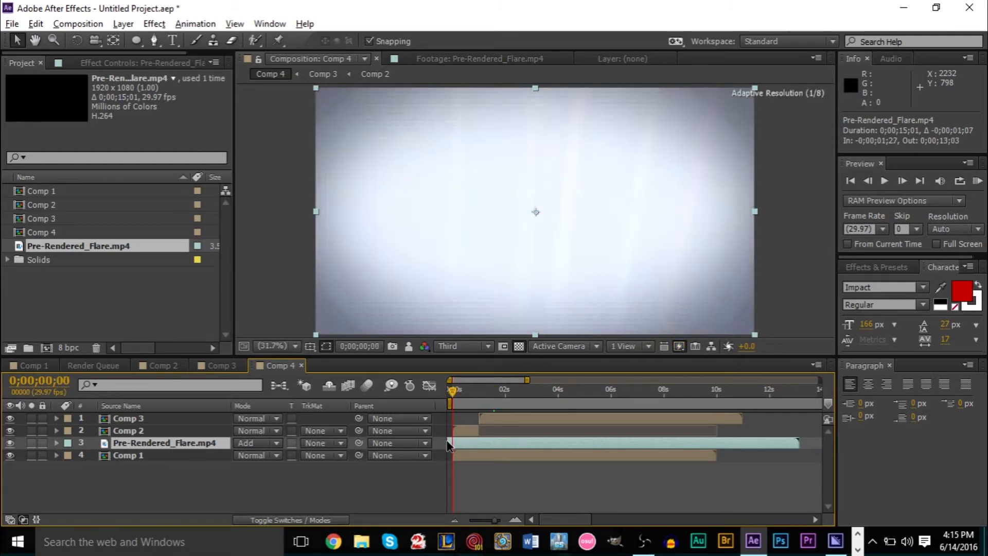
mouse_move(452, 392)
left_mouse_down()
mouse_move(504, 400)
mouse_move(446, 407)
mouse_move(456, 405)
left_mouse_up()
key("space")
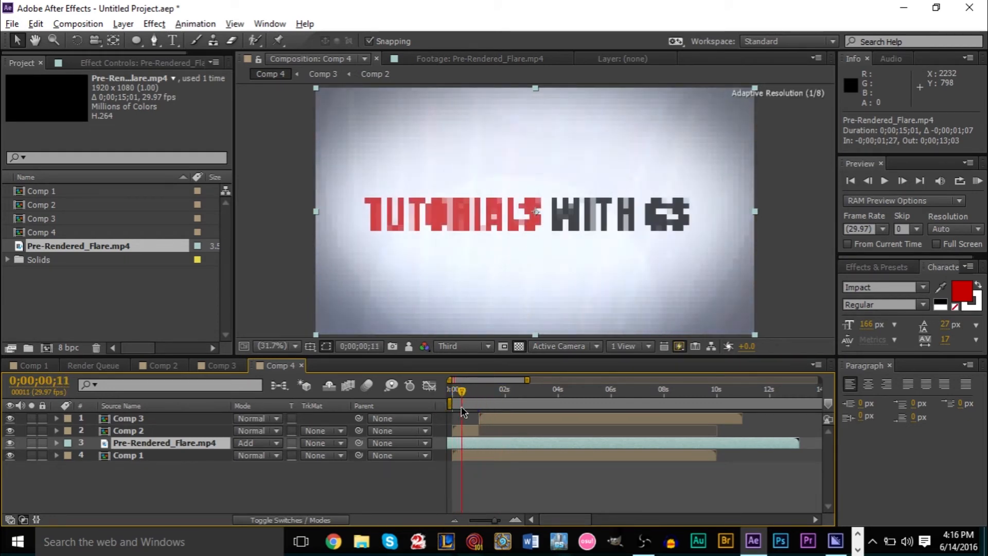
left_click_drag(514, 448, 468, 443)
left_click_drag(462, 391, 442, 390)
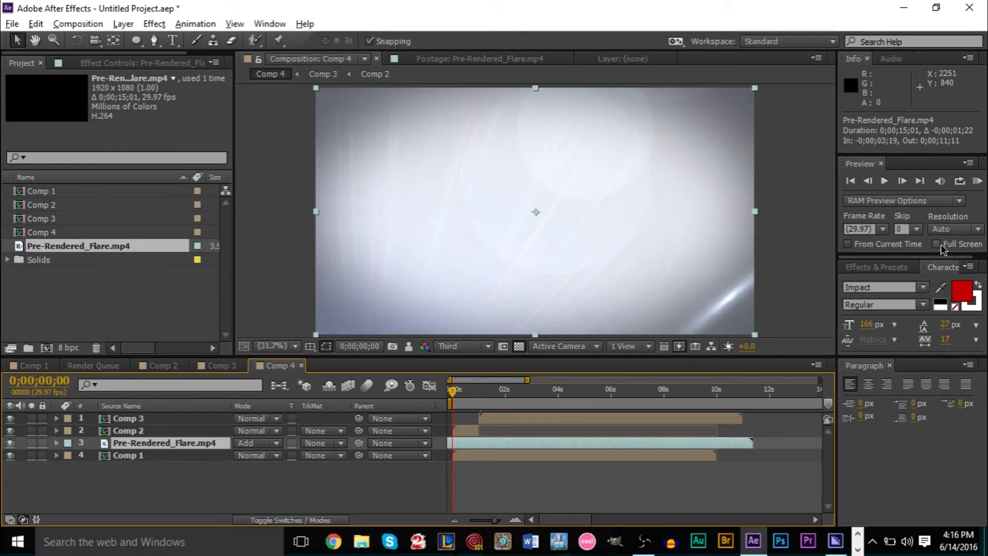
RAM preview Comp 4 from the start to check the flare's timing, and stop at 0;00;02;16.
left_click(978, 183)
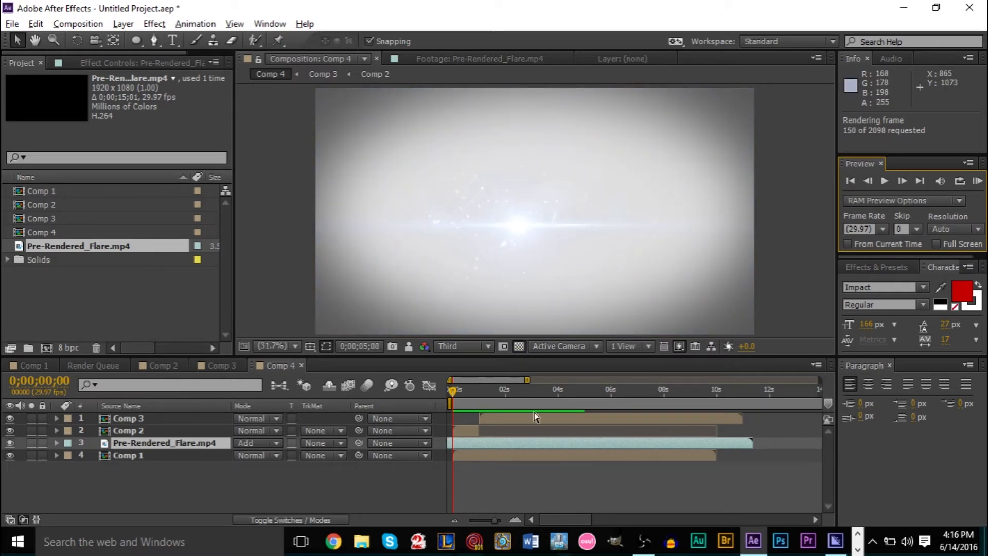
left_click(461, 389)
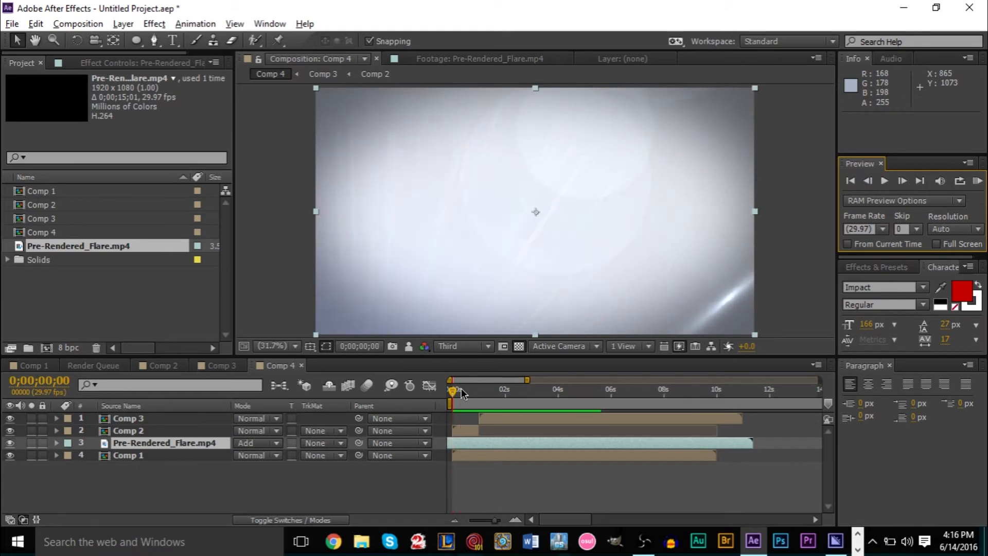
key("space")
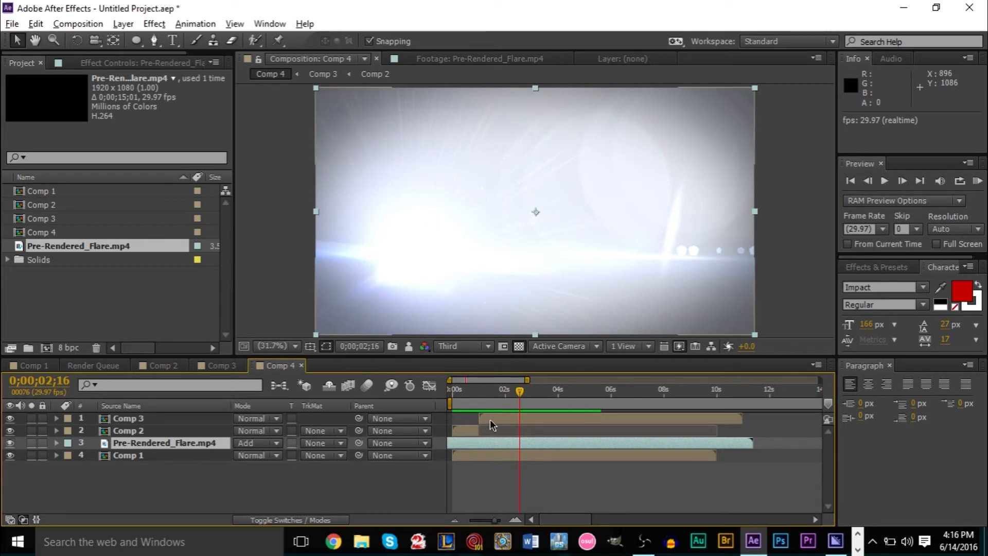
Move the Comp 3 layer later so the shatter starts at 0;00;04;05, and play it from there.
left_click_drag(490, 419, 527, 425)
left_click_drag(519, 390, 563, 403)
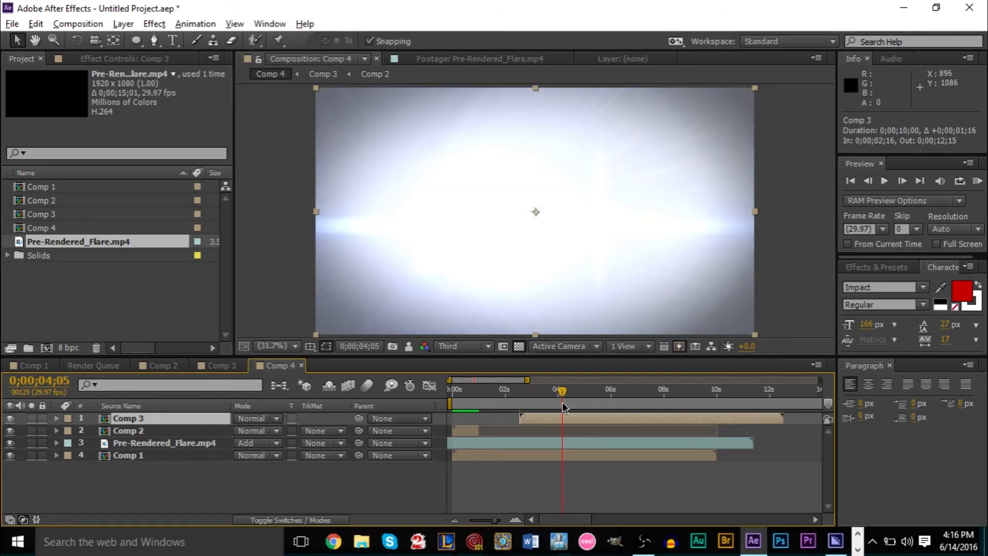
left_click(577, 427)
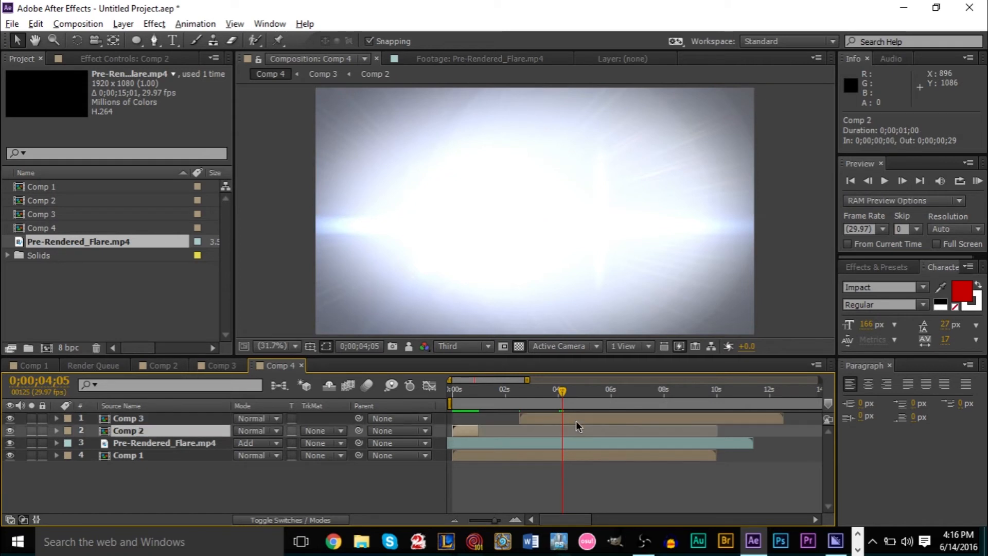
left_click_drag(579, 415, 621, 423)
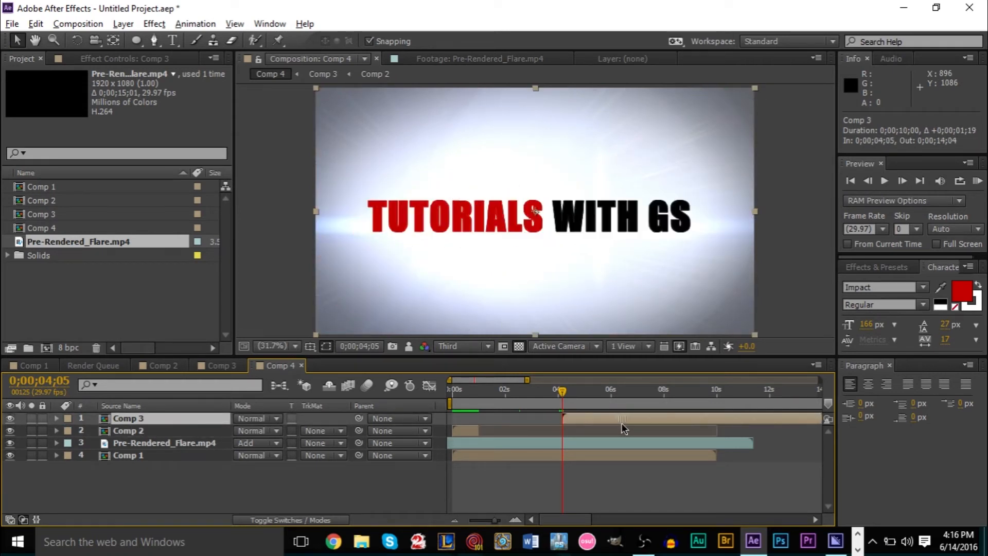
key("space")
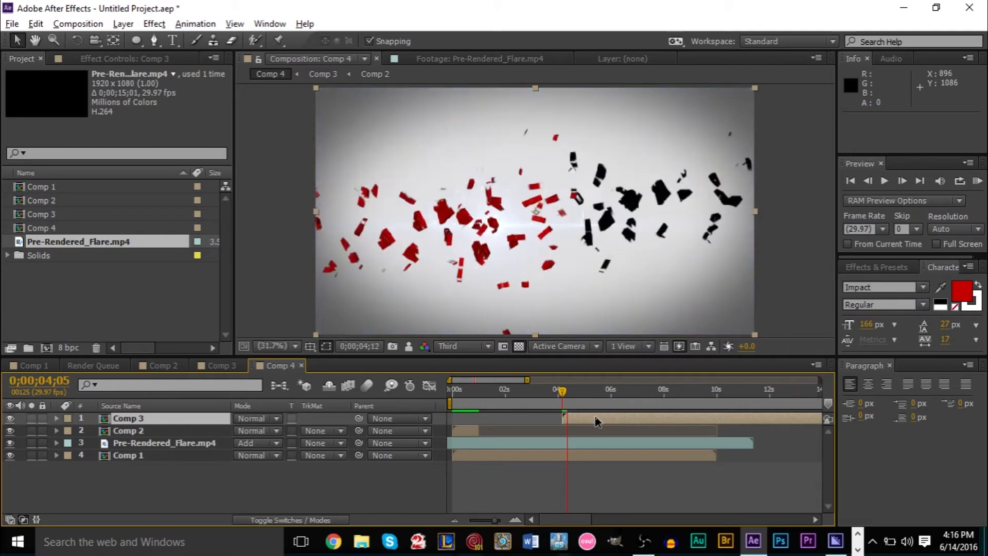
Extend the Comp 2 layer's out point to meet the start of the Comp 3 layer.
left_click_drag(479, 430, 566, 434)
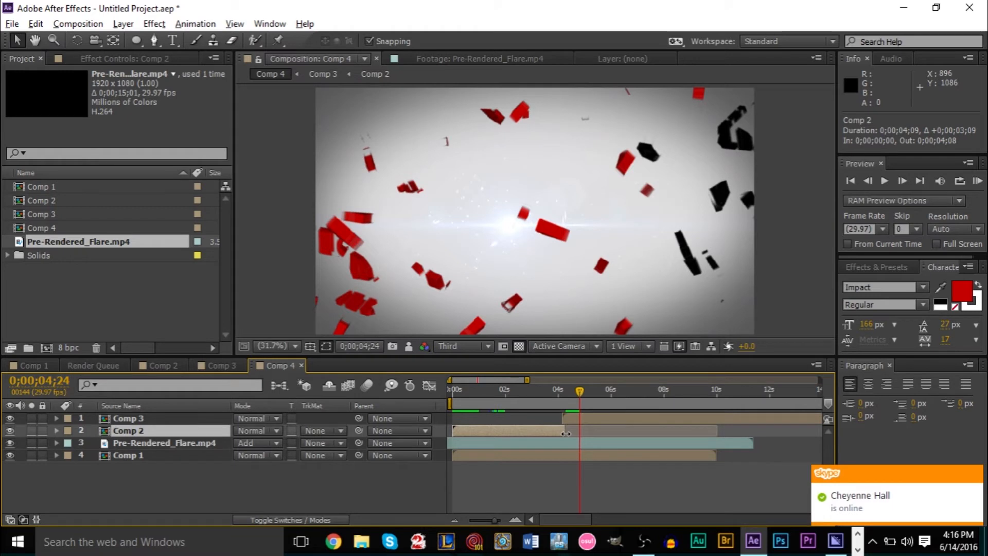
scroll(566, 434, "up", 2)
left_click_drag(566, 434, 557, 434)
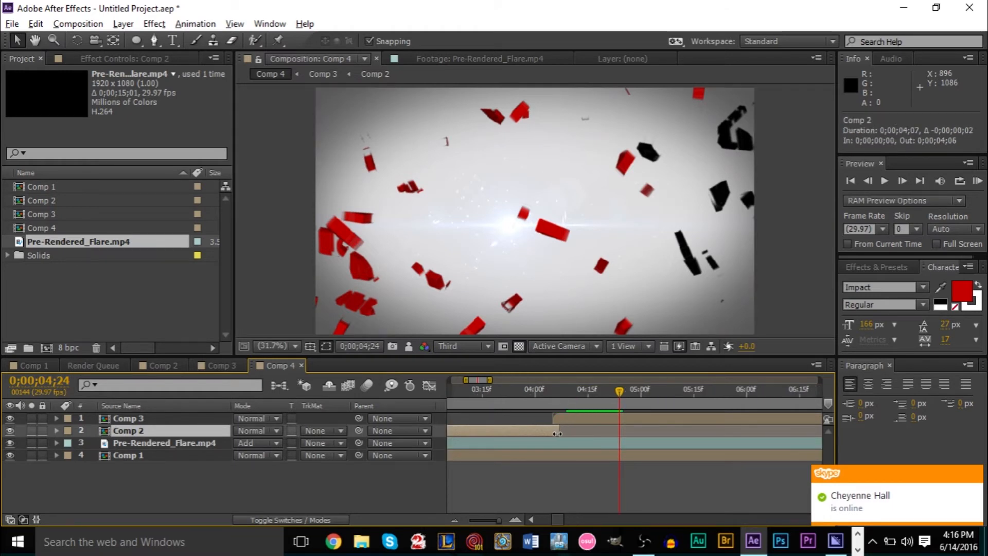
scroll(554, 433, "up", 3)
left_click_drag(549, 432, 516, 432)
scroll(517, 432, "down", 8)
scroll(516, 432, "up", 4)
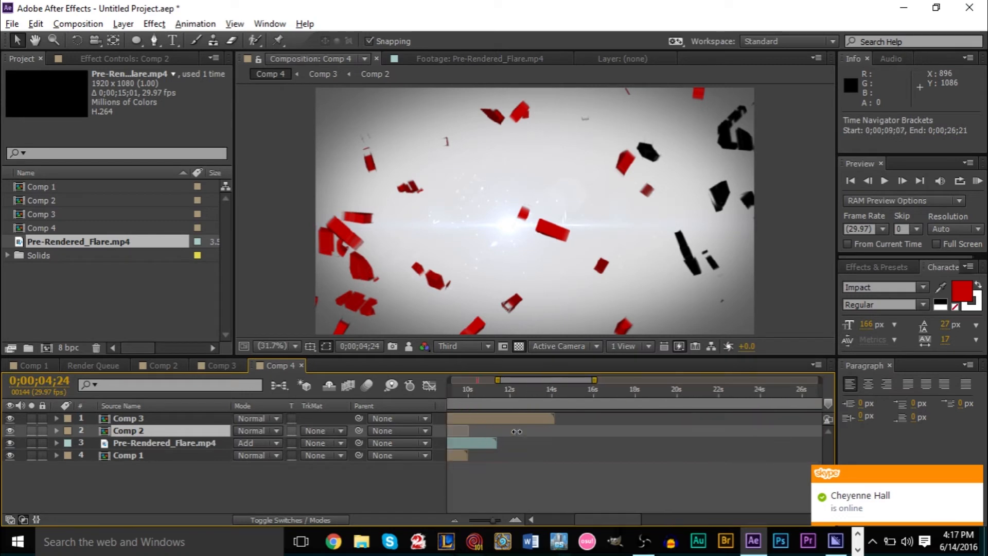
left_click_drag(590, 519, 536, 520)
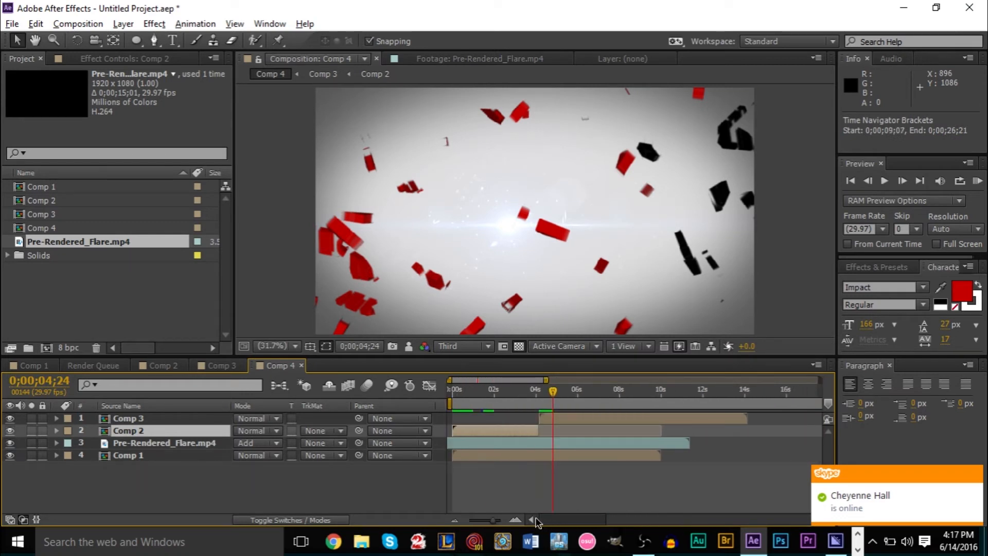
Try time remapping on Pre-Rendered_Flare.mp4 with its end keyframe moved to 0;00;06;17, and undo both the keyframe move and the remapping.
left_click(534, 442)
left_click(524, 397)
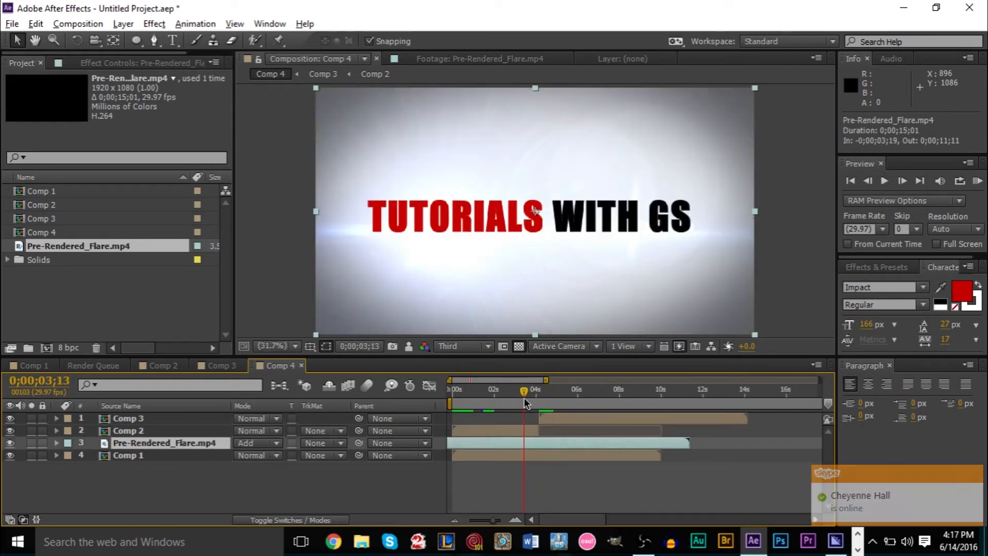
right_click(533, 443)
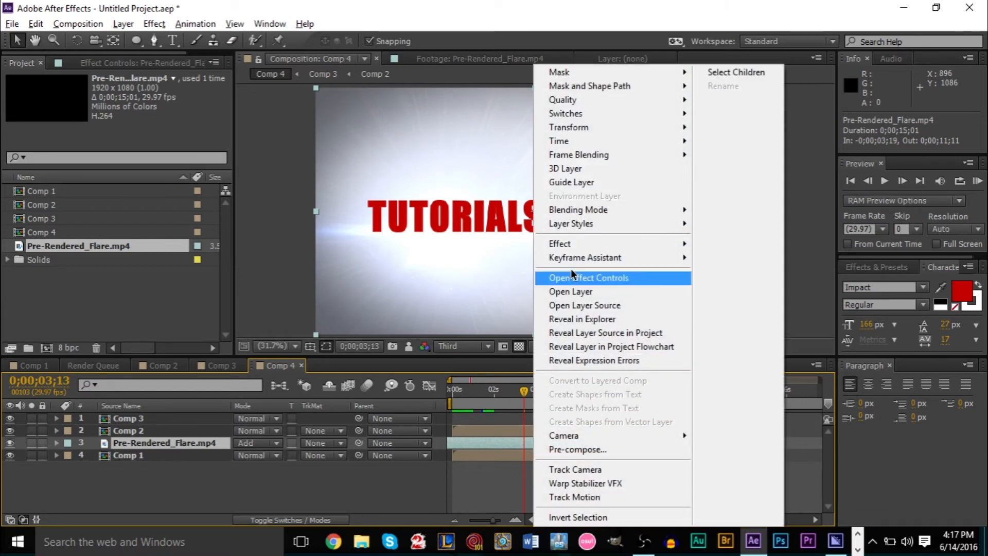
mouse_move(577, 147)
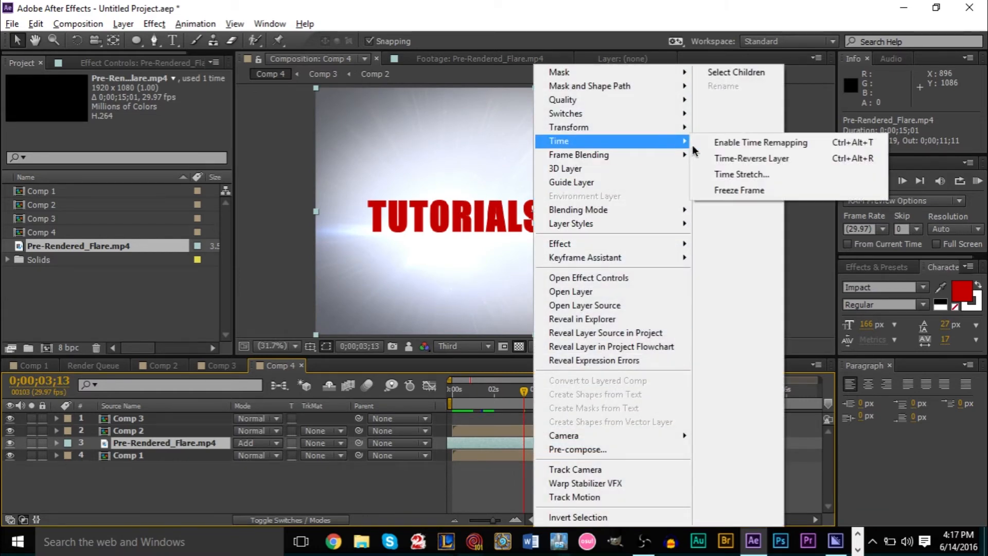
left_click(714, 143)
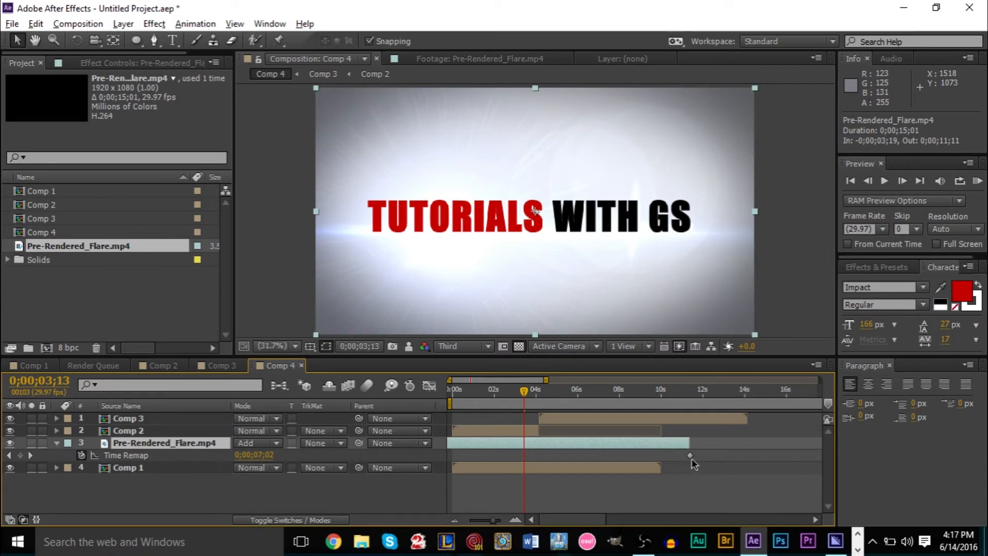
left_click_drag(691, 456, 581, 461)
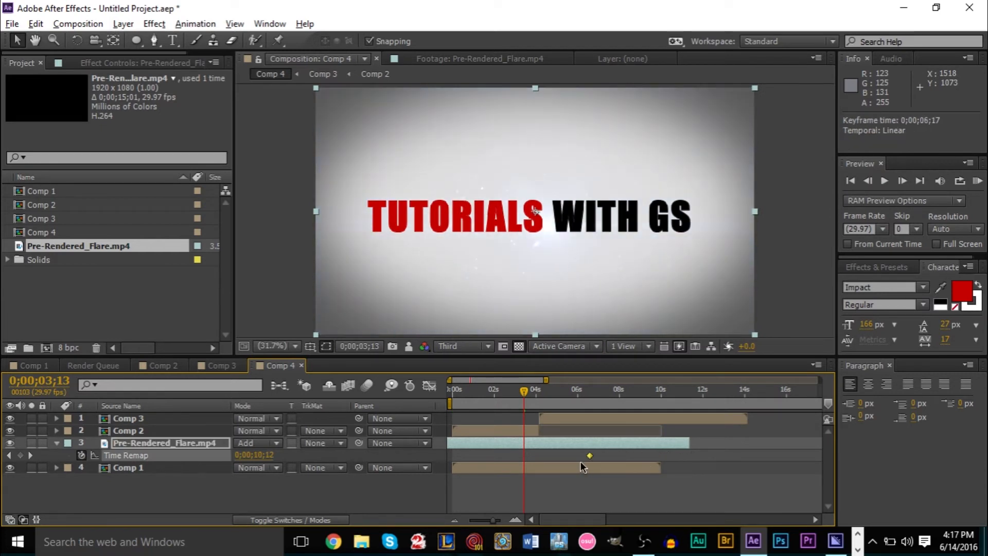
left_click_drag(479, 393, 498, 394)
key("space")
key("ctrl+z")
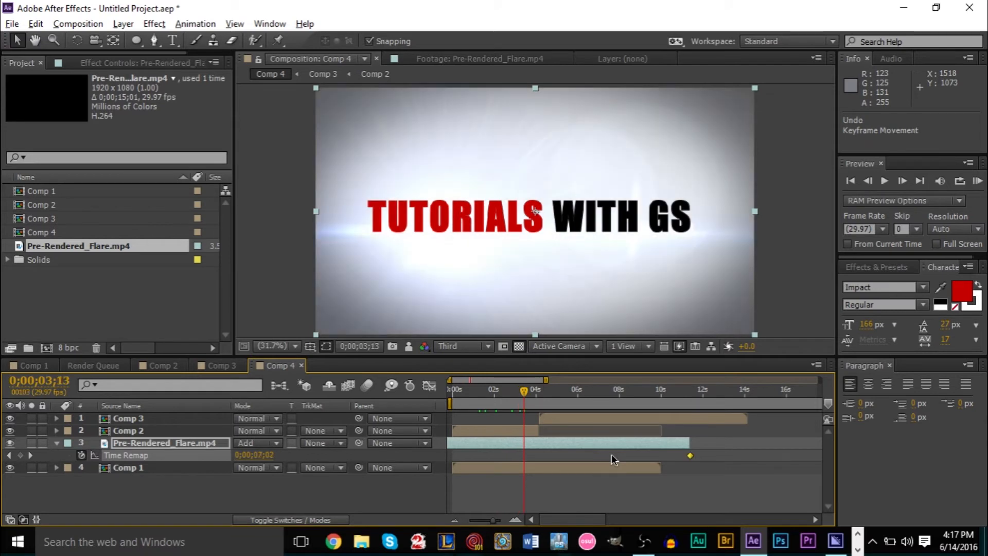
key("ctrl+z")
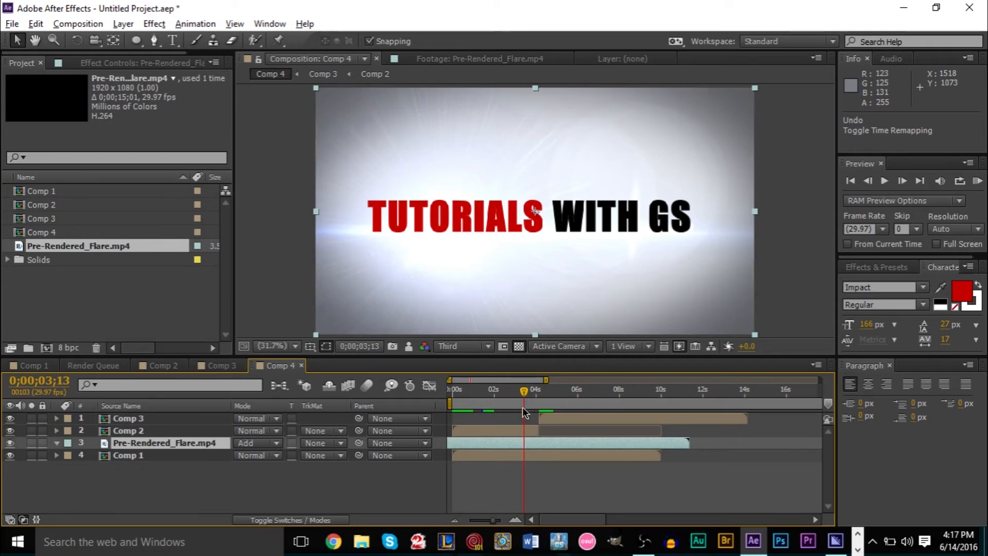
RAM preview Comp 4 from 0;00;00;00 to examine how the title, flare and shatter line up.
left_click_drag(525, 389, 442, 403)
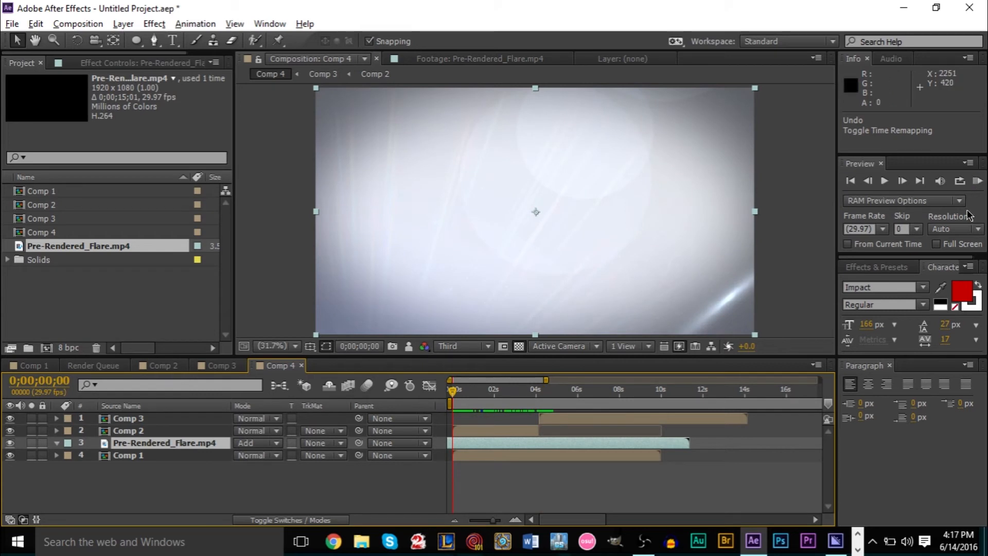
left_click(977, 181)
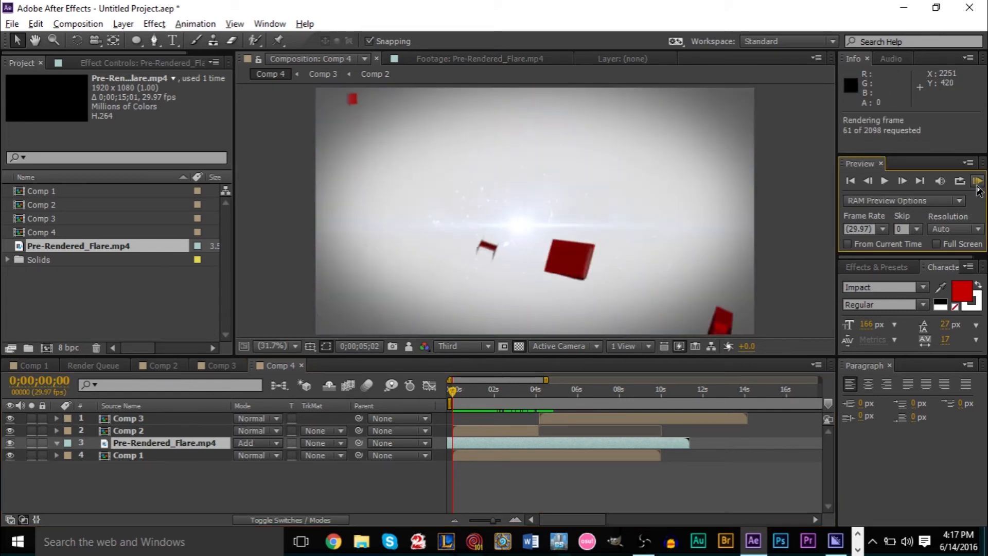
key("space")
key("space")
key("space")
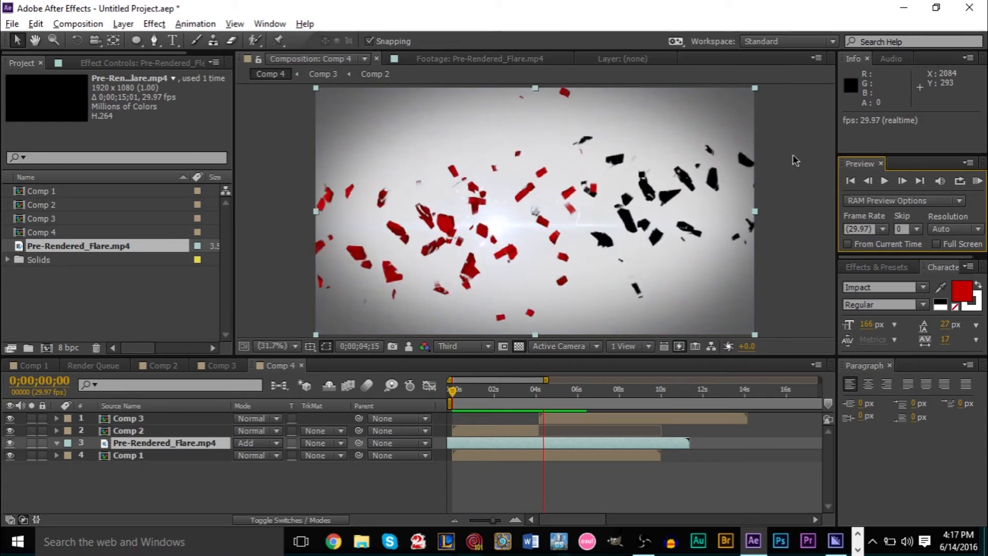
Go to 0;00;05;10 in Comp 4, where the last shattered pieces fly out, and open Comp 3.
left_click(581, 403)
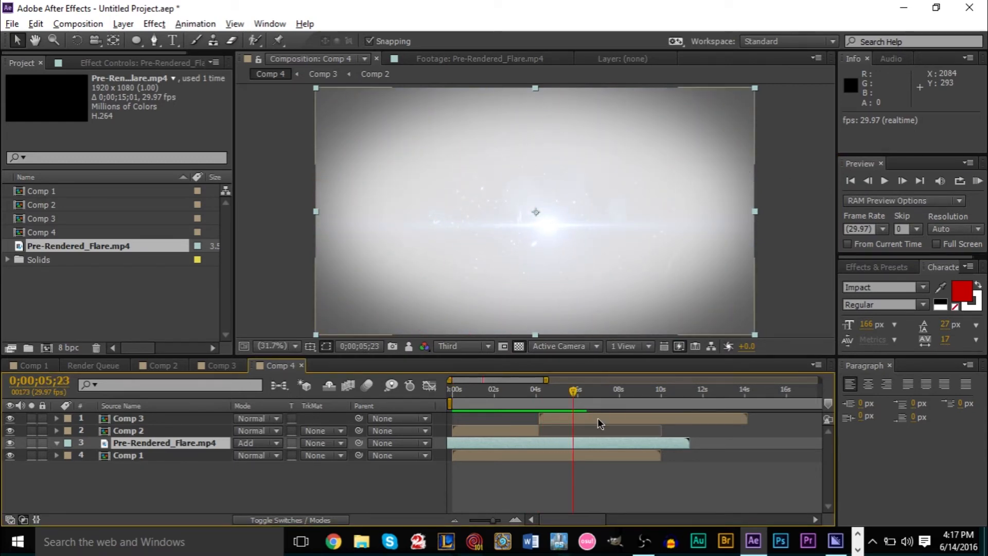
mouse_move(580, 392)
left_mouse_down()
mouse_move(543, 393)
mouse_move(563, 391)
left_mouse_up()
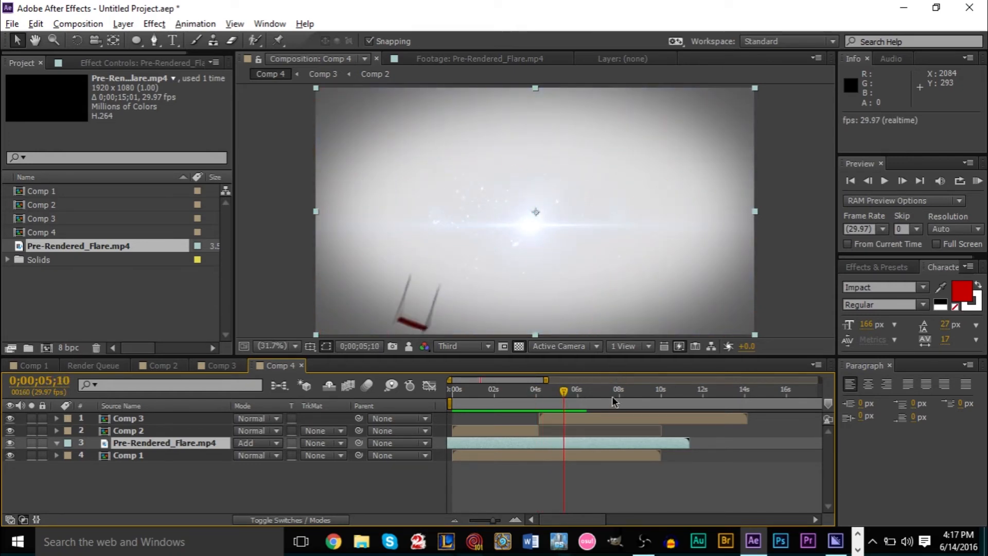
double_click(610, 415)
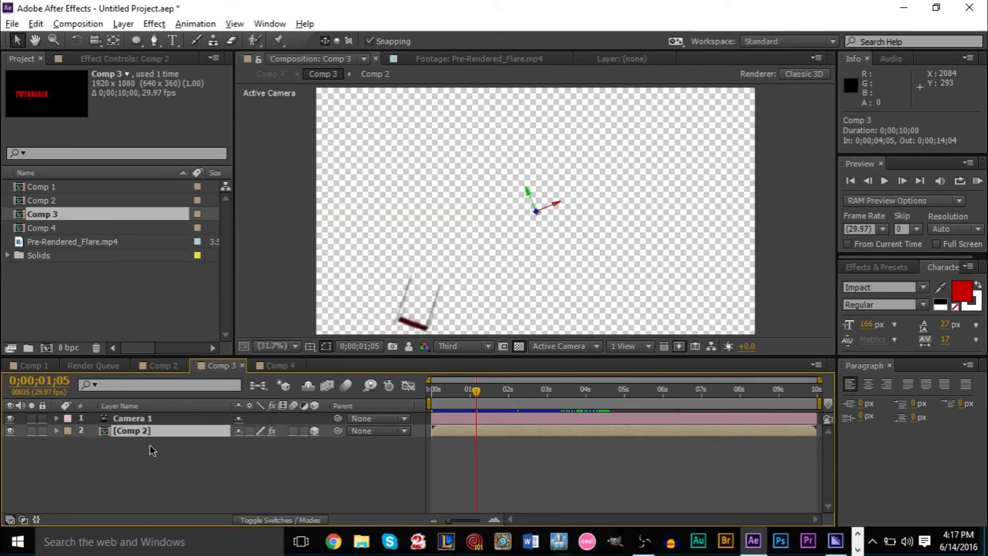
Go to 0;00;00;25 in Comp 3 and lower the Shatter effect's Force 1 Strength on the Comp 2 layer to 4.30.
left_click(57, 432)
left_click(60, 413)
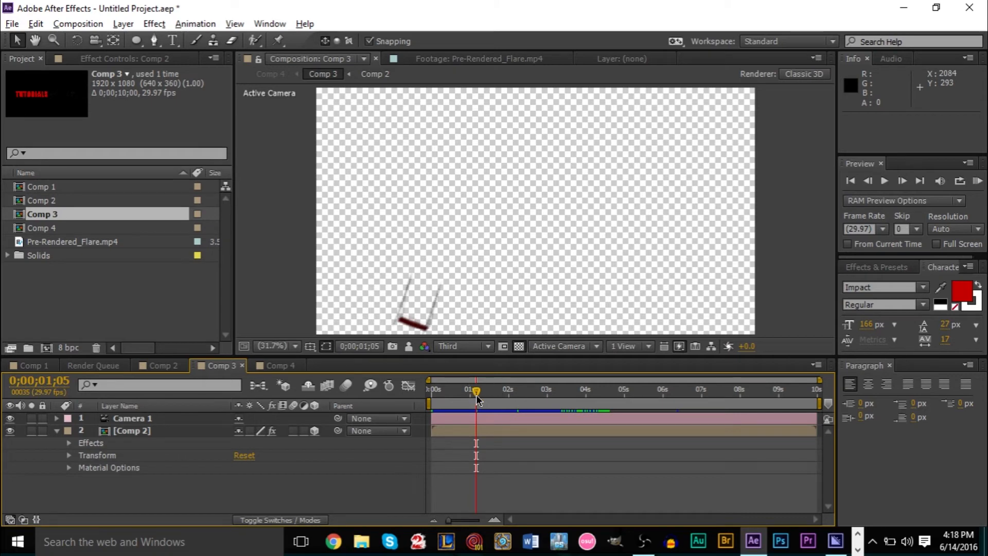
mouse_move(478, 394)
left_mouse_down()
mouse_move(442, 394)
mouse_move(465, 400)
left_mouse_up()
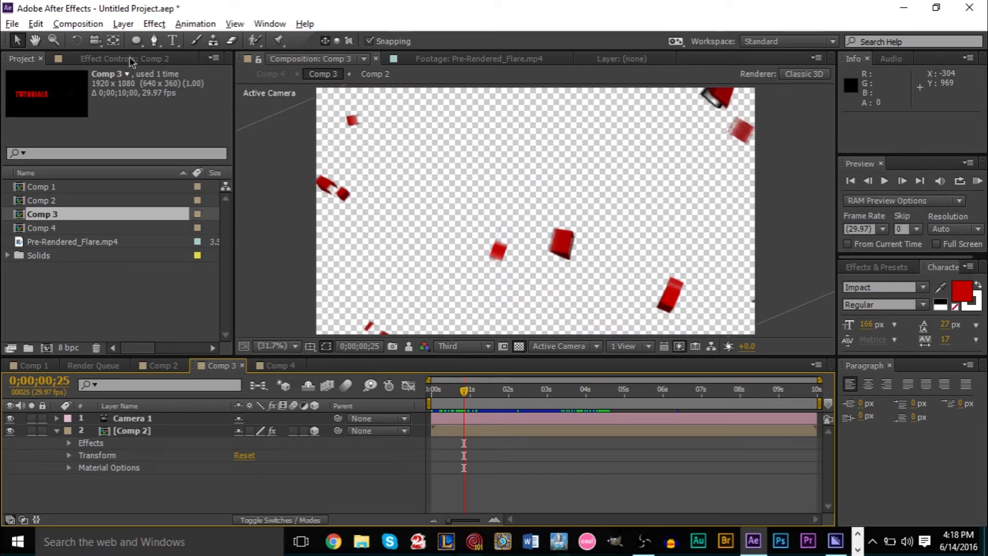
left_click(150, 60)
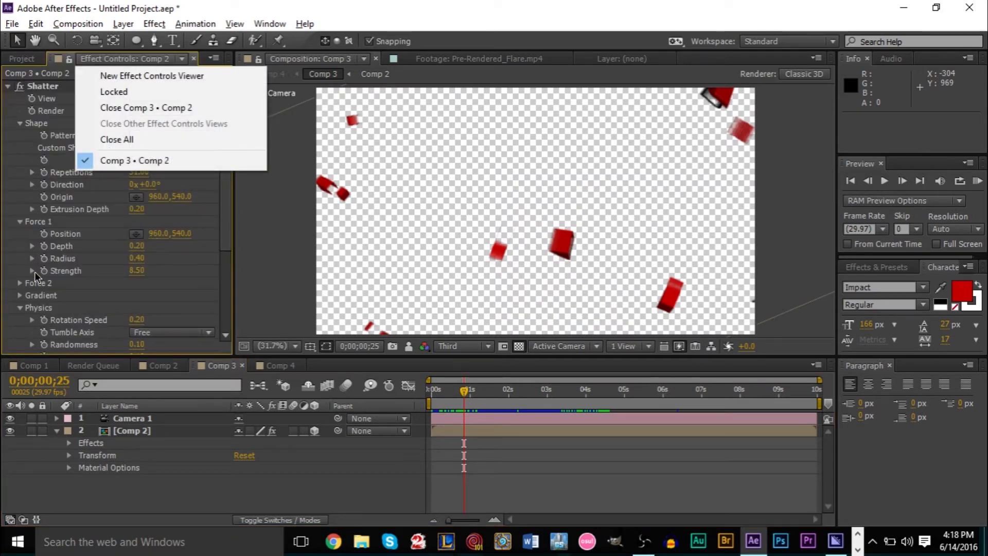
left_click(58, 274)
left_click_drag(137, 276, 111, 274)
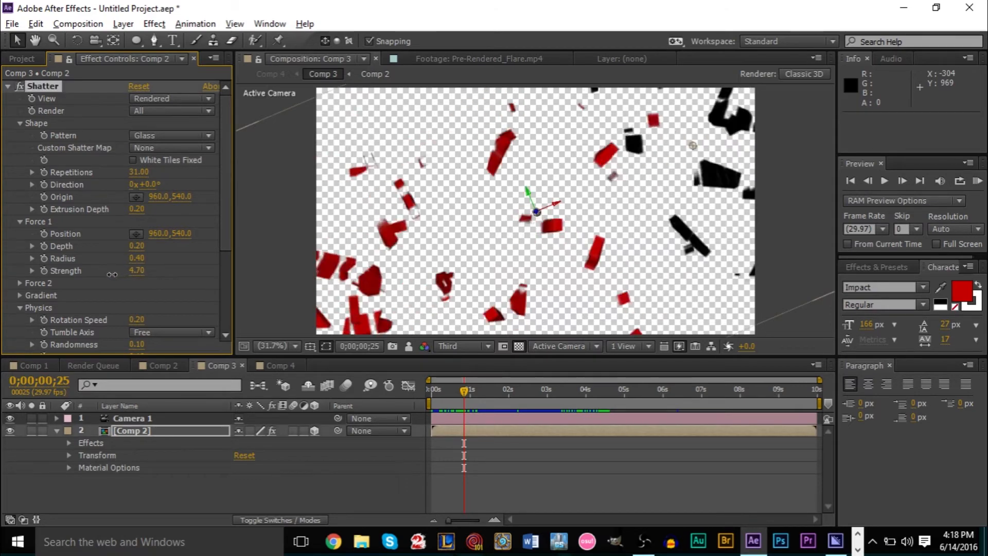
Return to Comp 4, RAM preview it briefly, and scrub to 0;00;01;29 to check the title against the flare.
left_click(93, 365)
left_click(280, 366)
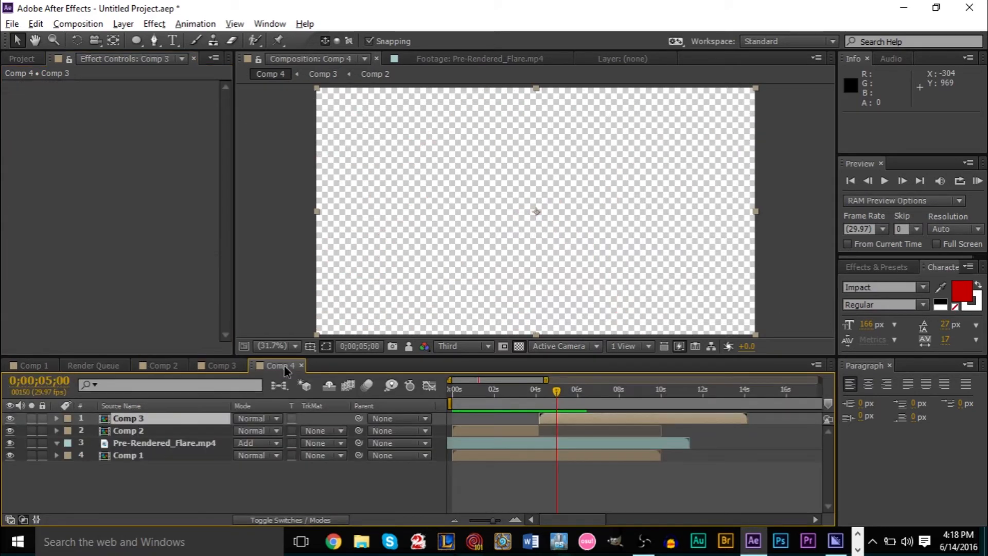
mouse_move(486, 393)
left_mouse_down()
mouse_move(414, 396)
mouse_move(474, 397)
left_mouse_up()
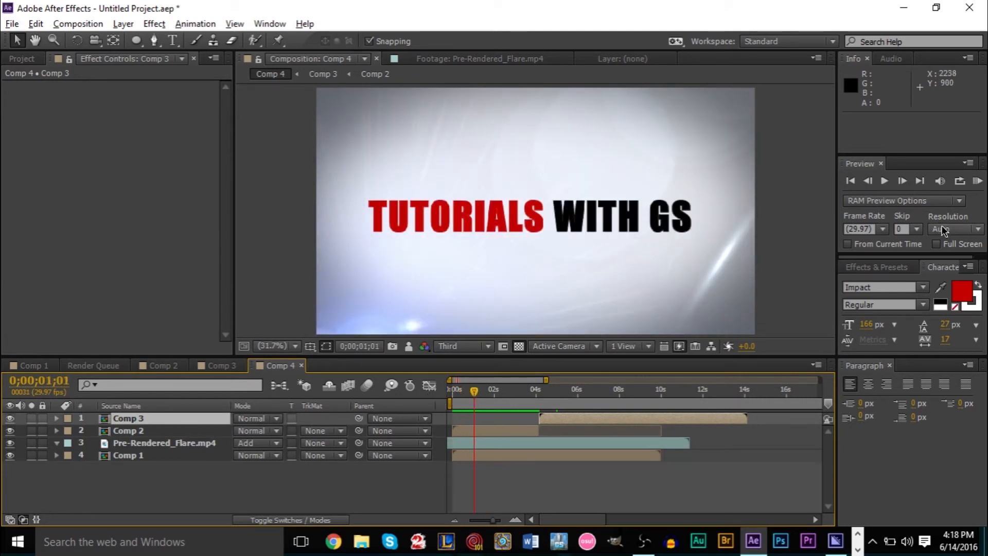
left_click(978, 181)
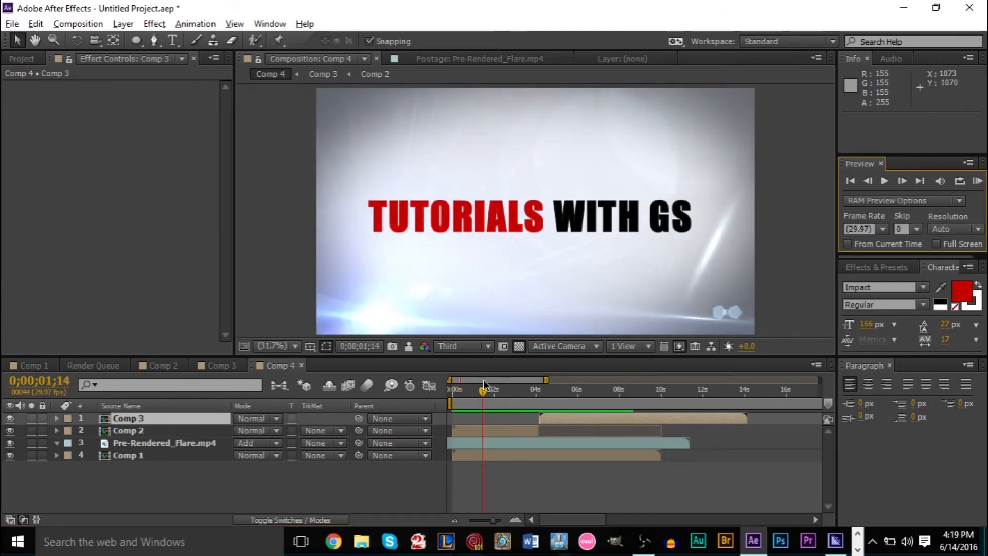
left_click_drag(484, 381, 493, 390)
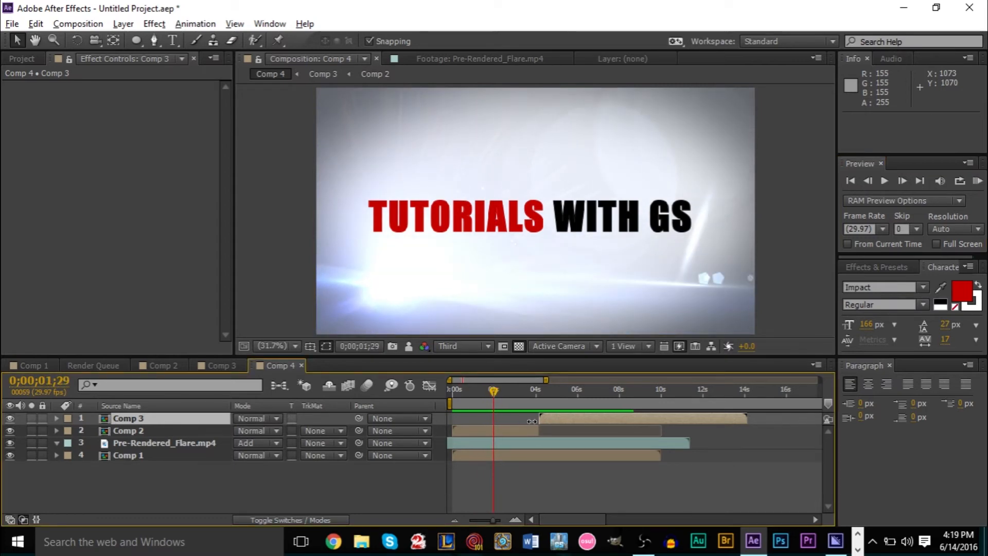
Enable time remapping on the Pre-Rendered_Flare.mp4 layer and move its end keyframe to 0;00;08;04 to speed up the flare.
left_click(554, 450)
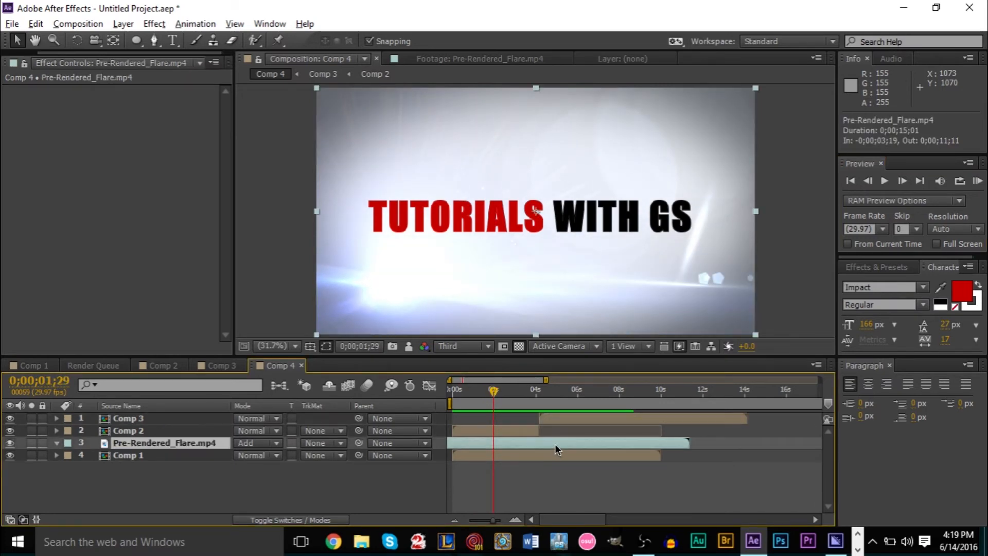
right_click(555, 449)
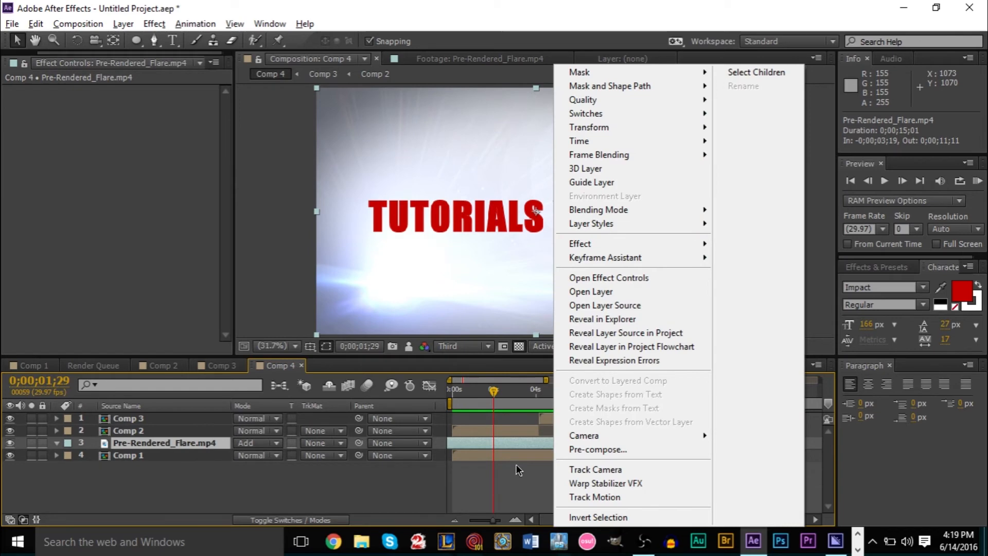
left_click(514, 468)
left_click(566, 443)
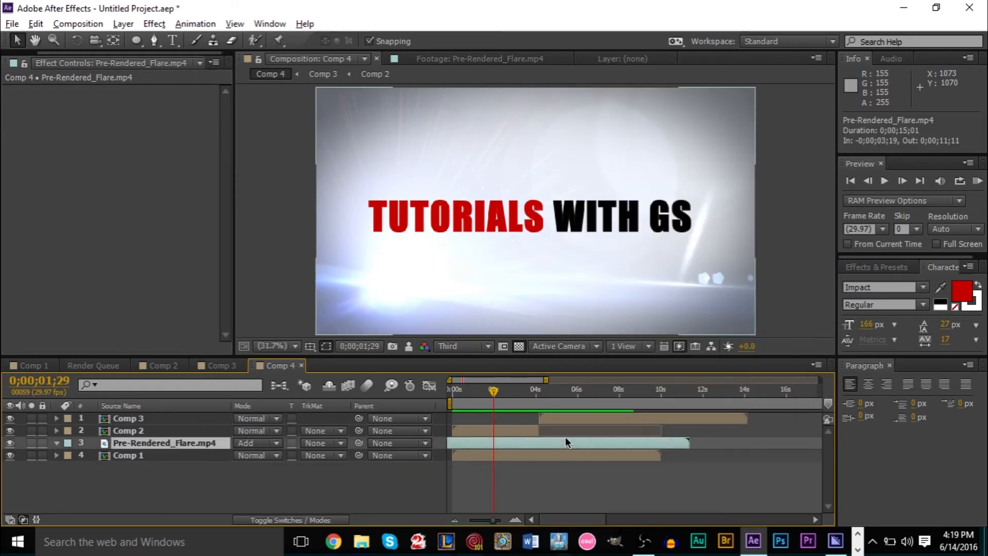
right_click(566, 438)
mouse_move(635, 82)
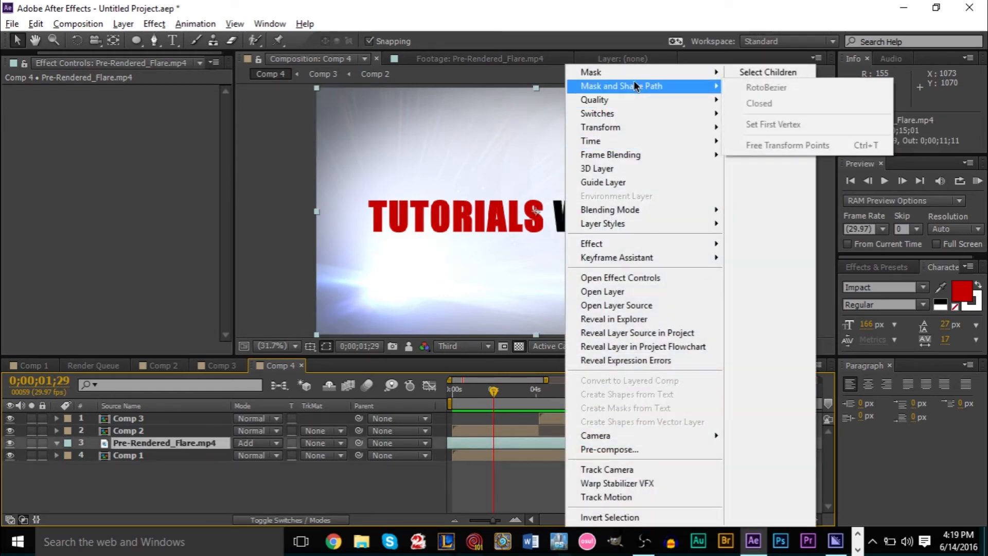
mouse_move(701, 145)
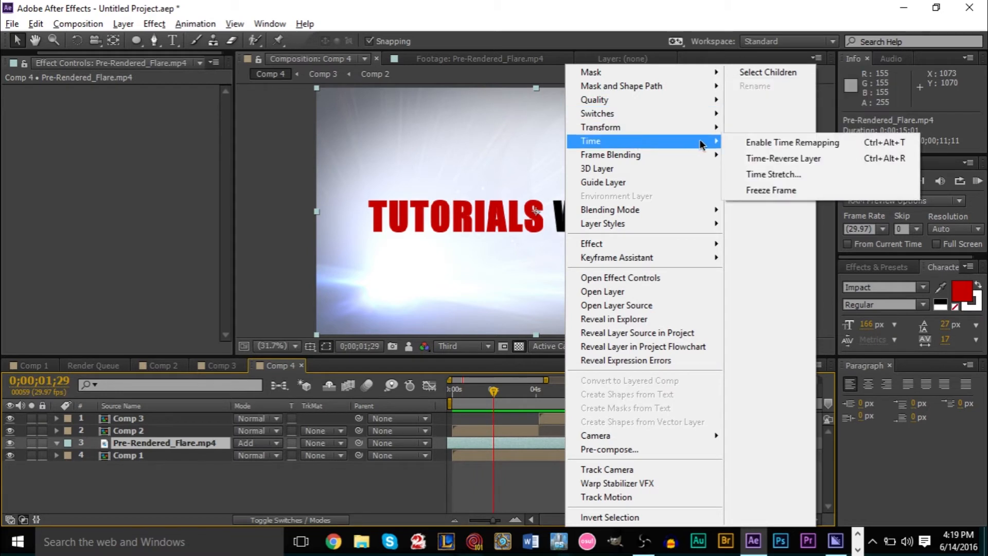
left_click(744, 142)
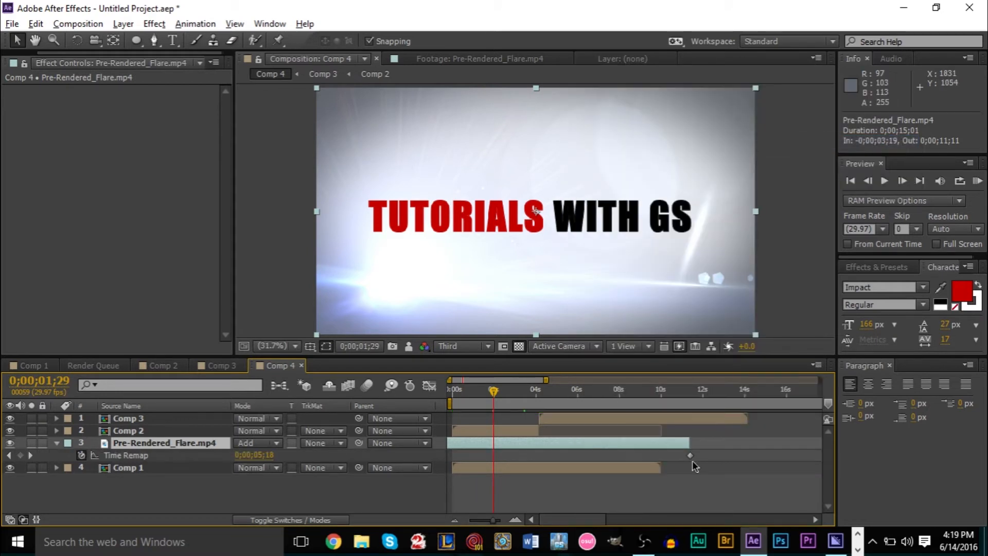
mouse_move(692, 455)
left_click_drag(692, 457, 623, 456)
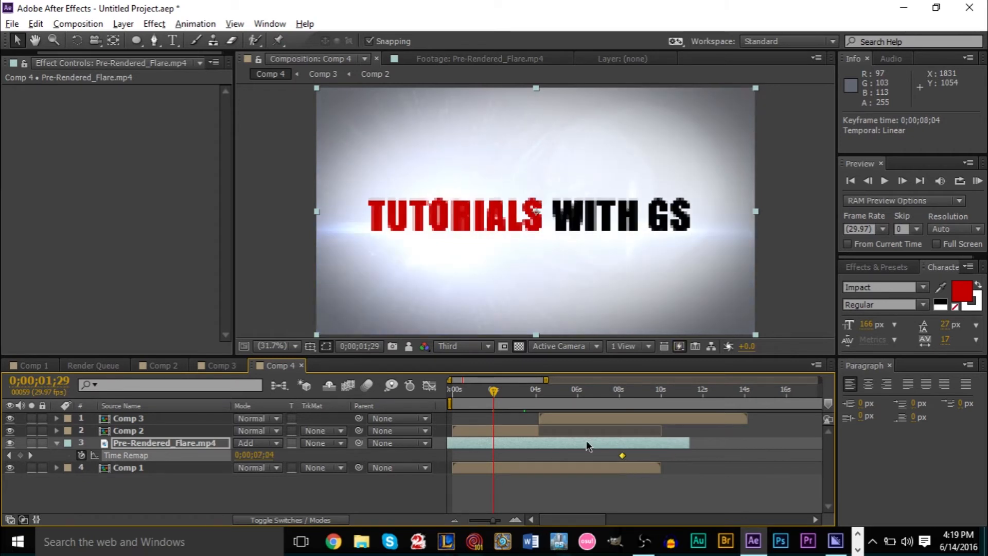
Go to the flare's brightest moment at 0;00;02;12 and trim the end of the Comp 2 layer to that time.
left_click_drag(497, 391, 423, 390)
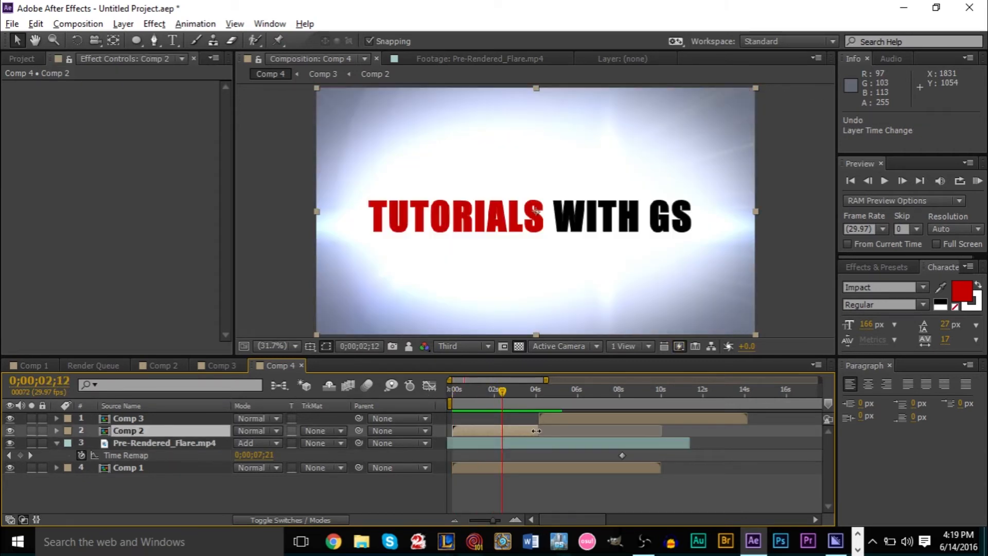
left_click_drag(536, 431, 502, 433)
scroll(501, 433, "up", 5)
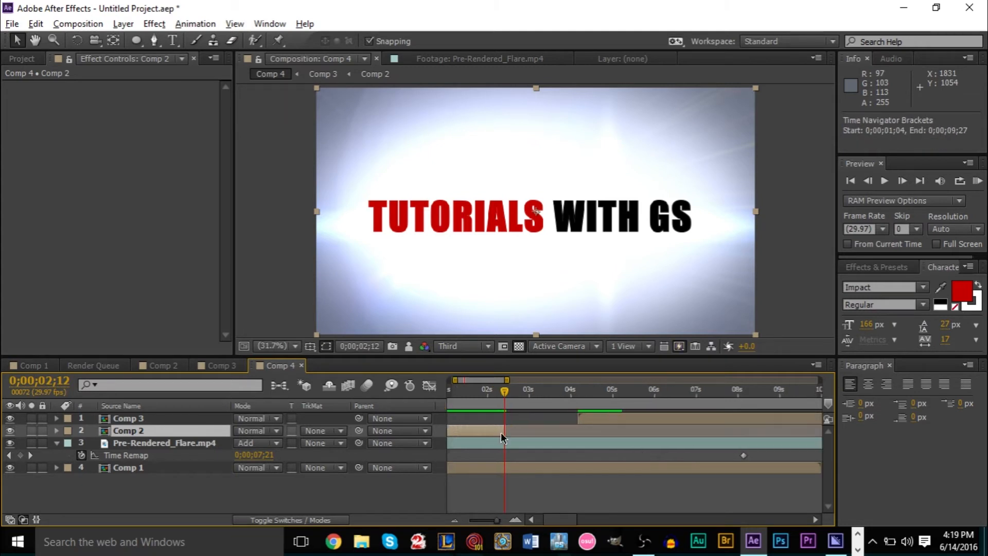
left_click_drag(597, 431, 555, 432)
scroll(577, 434, "down", 2)
scroll(577, 434, "down", 2)
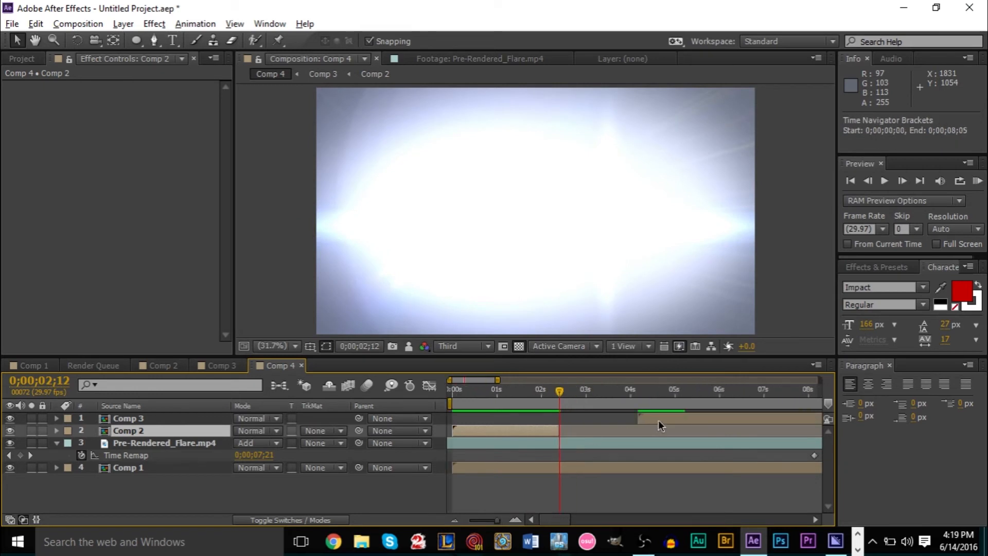
Shift the Comp 3 layer earlier so it starts at 0;00;02;12, directly after the trimmed Comp 2 layer.
left_click_drag(674, 414, 616, 419)
key("semicolon")
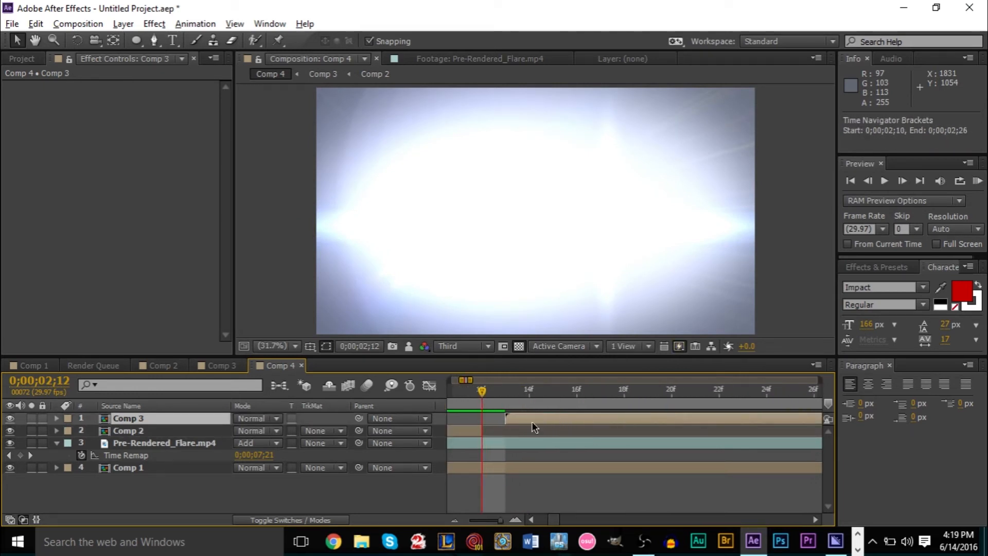
left_click_drag(541, 419, 523, 421)
key("semicolon")
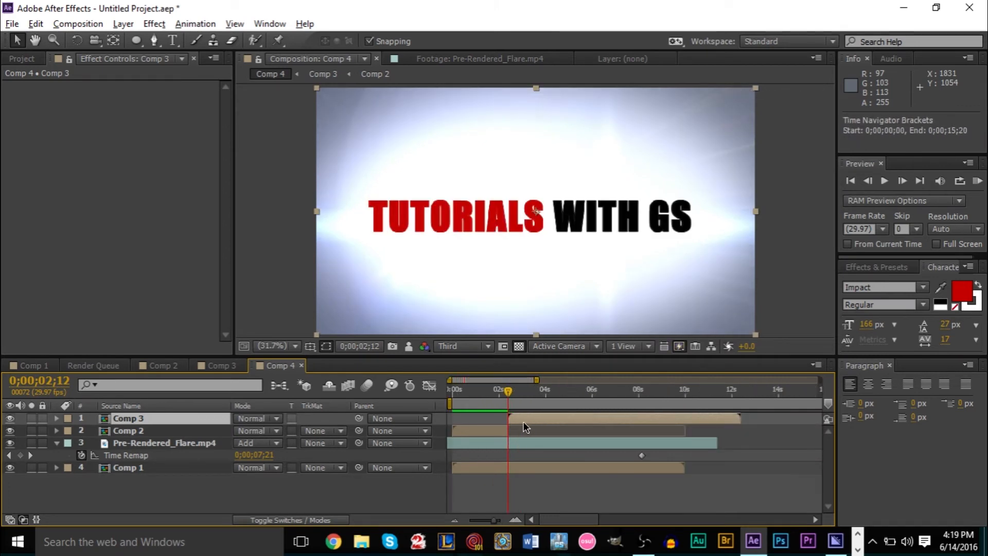
RAM preview Comp 4, including from 0;00;00;00, to examine the retimed flare and shatter, and scrub back to 0;00;00;10.
scroll(524, 422, "down", 4)
scroll(494, 424, "up", 5)
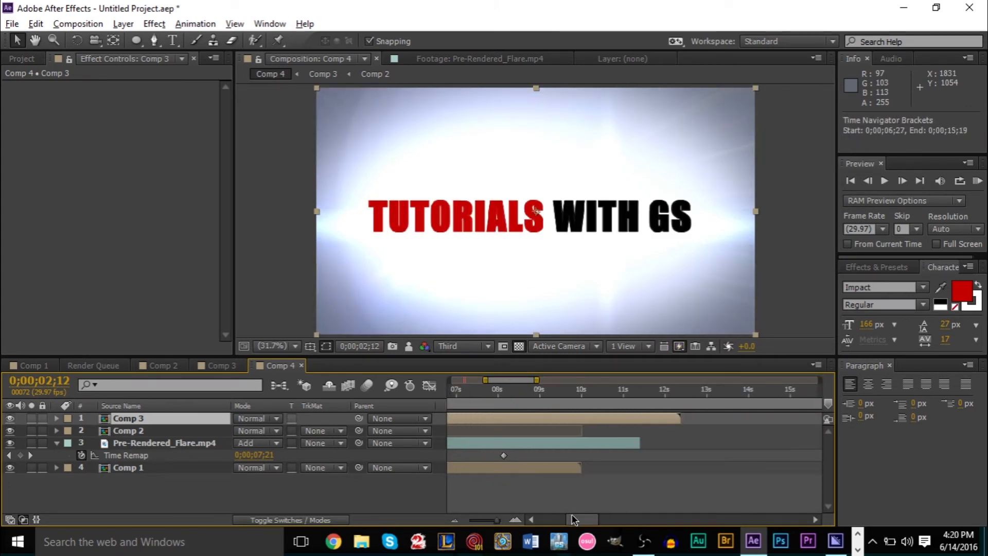
left_click_drag(572, 519, 545, 519)
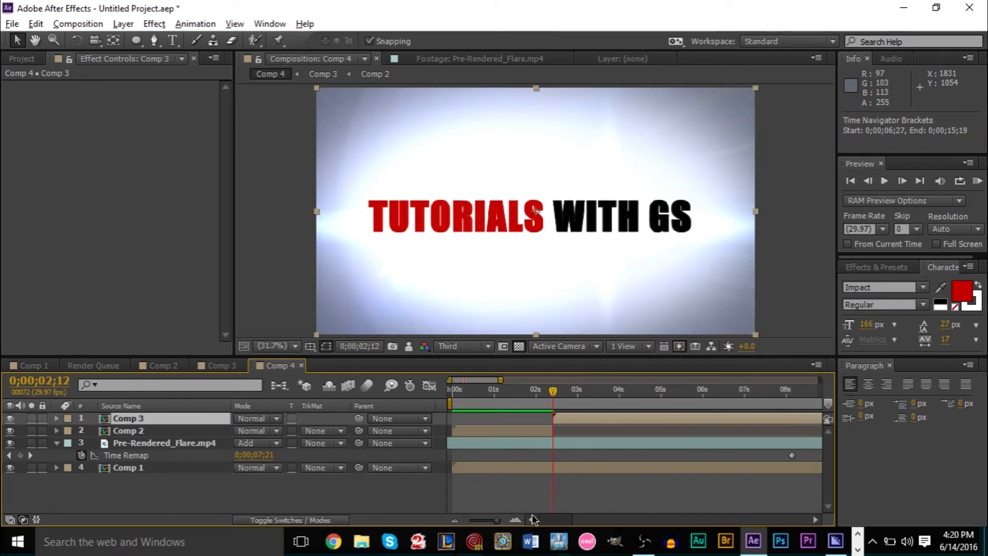
left_click(977, 181)
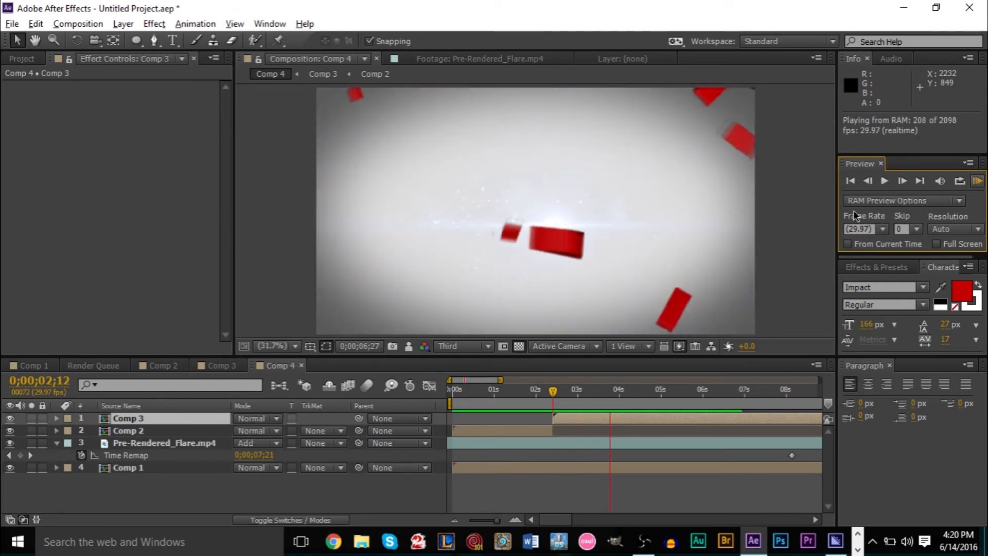
left_click_drag(536, 389, 451, 392)
left_click(977, 181)
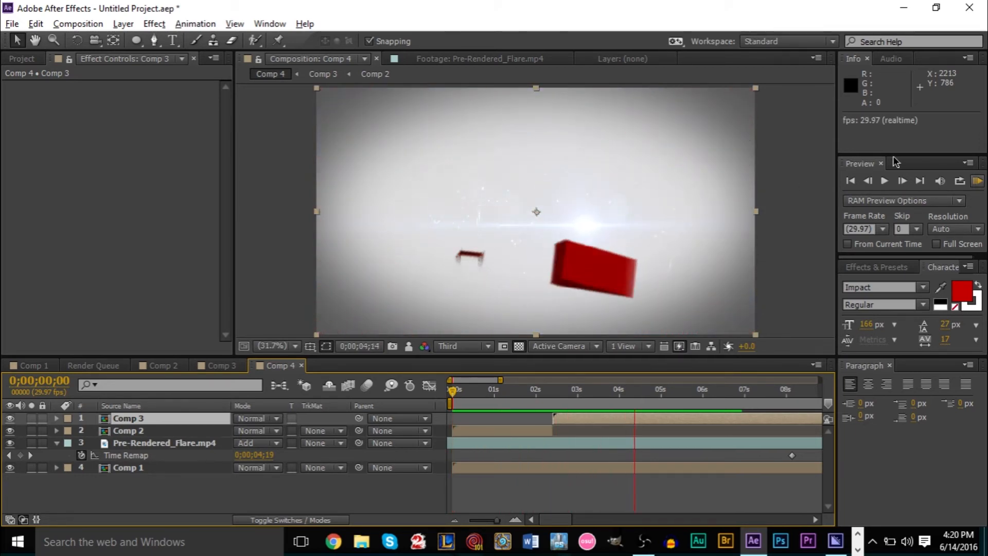
key("space")
left_click_drag(663, 392, 467, 404)
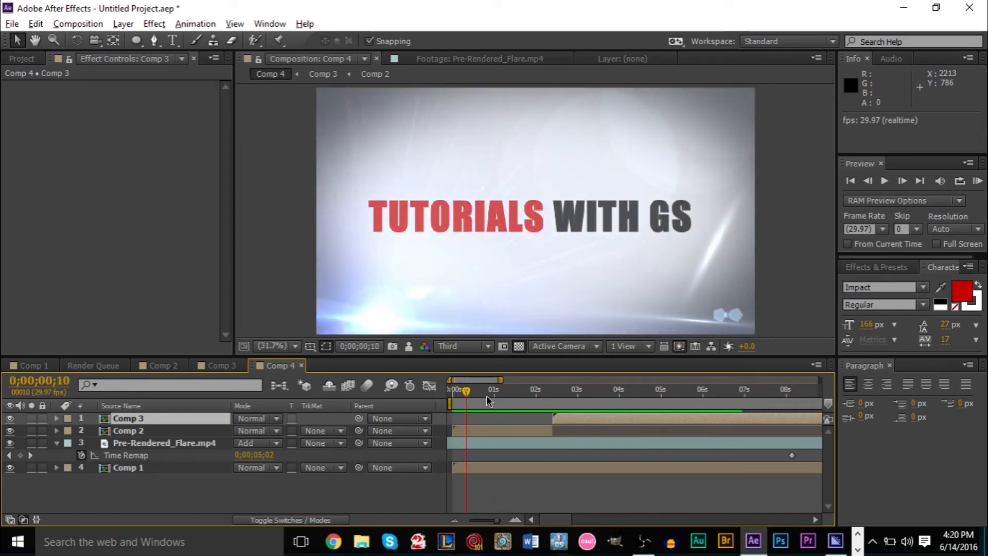
Review the title layer in Comp 2 and the Shatter settings in Comp 3, and collapse the Comp 2 layer's properties.
left_click(218, 366)
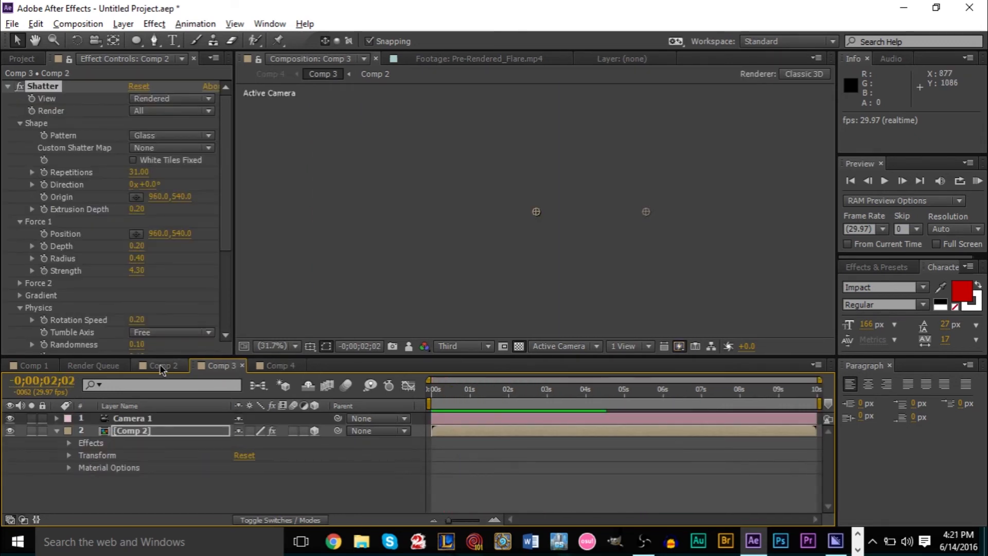
left_click(165, 367)
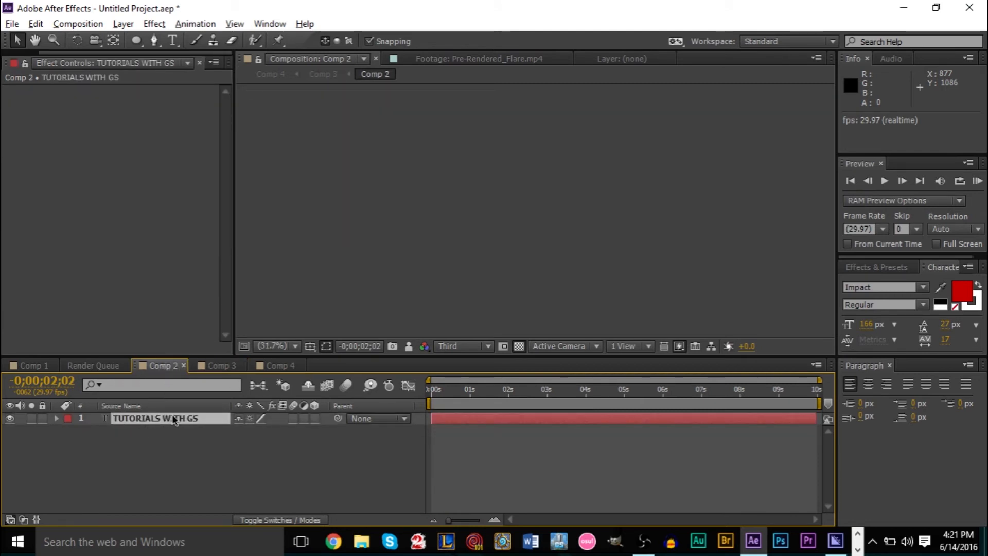
left_click(233, 366)
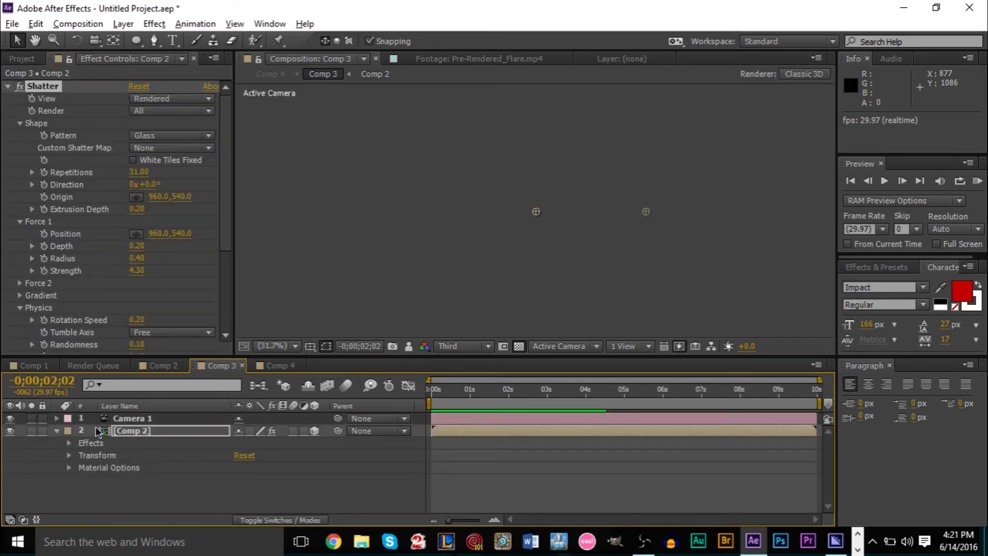
left_click(62, 436)
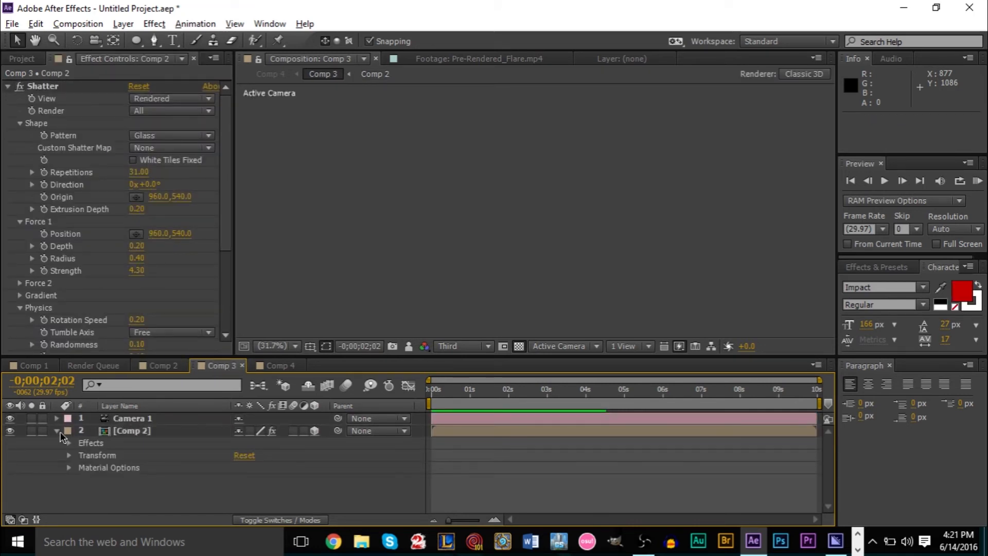
left_click(57, 431)
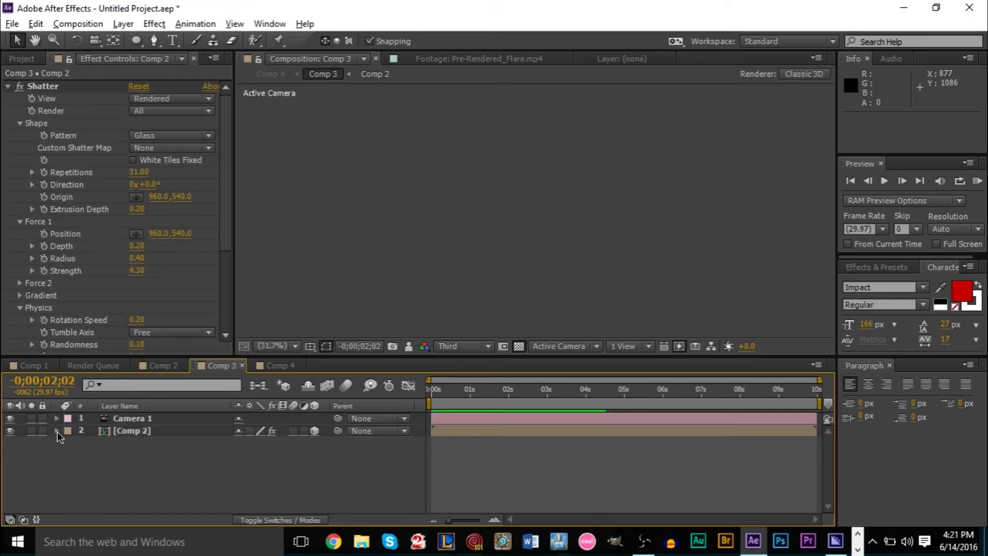
Return to Comp 4 and compare where the Comp 2 layer ends and the Comp 3 layer begins.
left_click(278, 366)
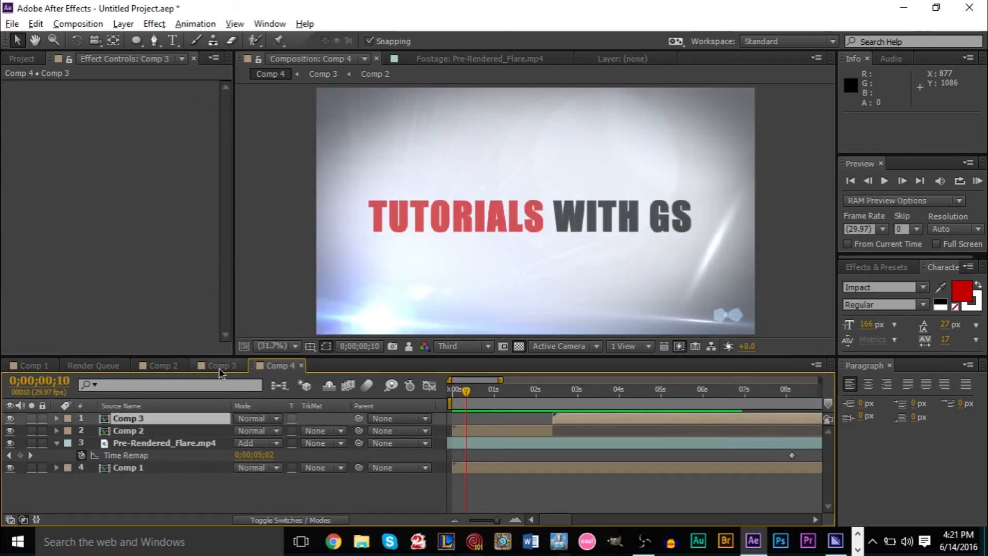
left_click(538, 431)
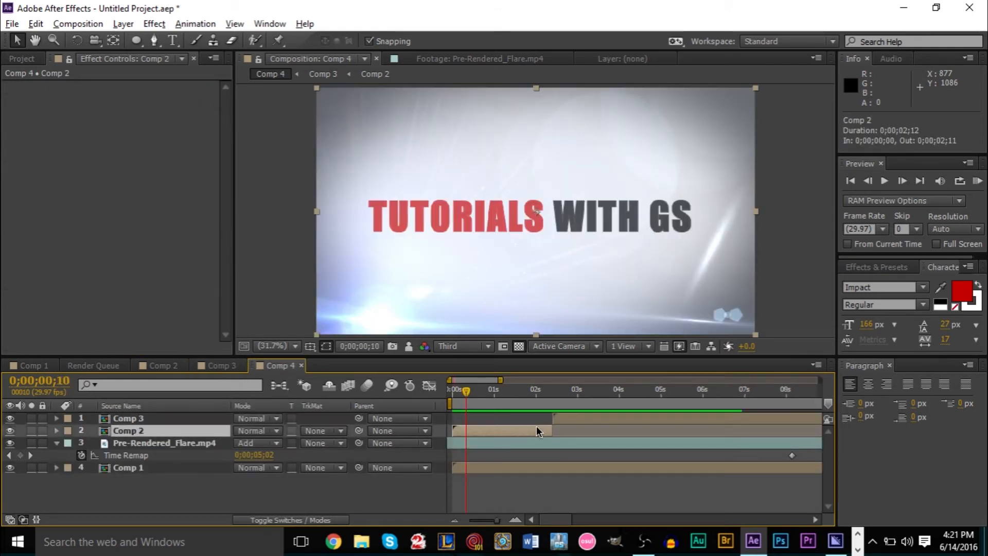
left_click(570, 415)
left_click(519, 428)
left_click(576, 414)
left_click(502, 431)
left_click(570, 418)
left_click(517, 432)
left_click(578, 416)
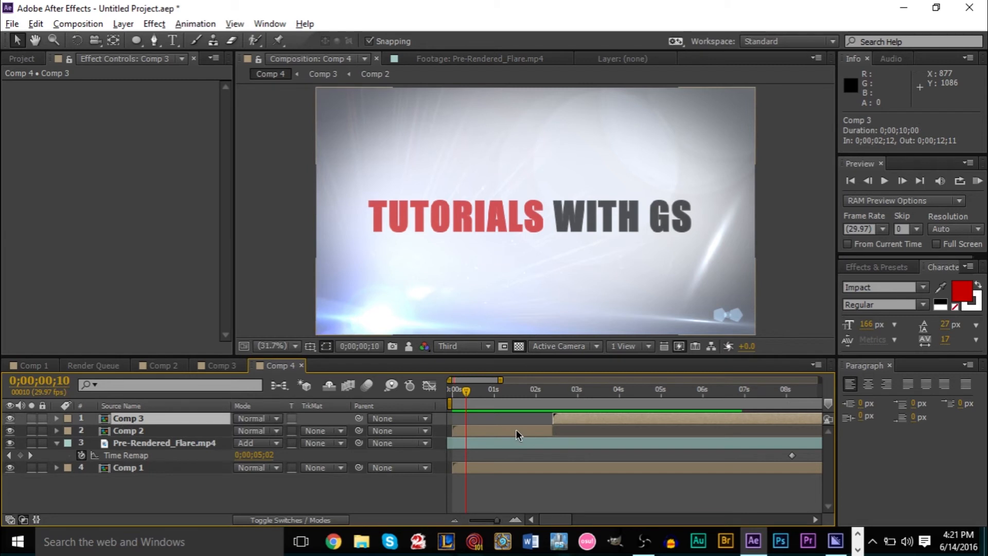
left_click(522, 433)
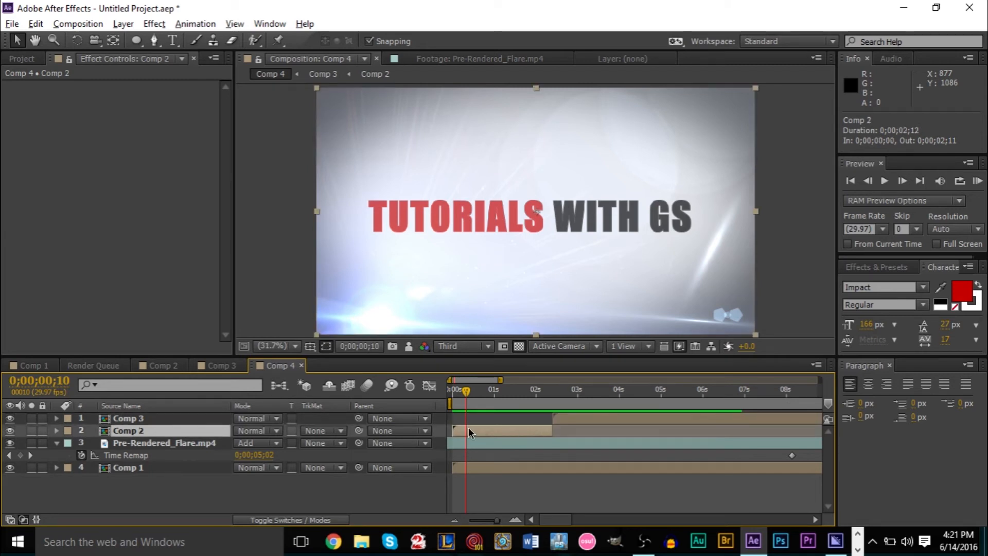
Compare the contents of Comp 3 and Comp 2, finishing on the TUTORIALS WITH GS text layer in Comp 2.
left_click(218, 365)
left_click(160, 366)
left_click(232, 367)
left_click(162, 365)
left_click(219, 366)
left_click(164, 365)
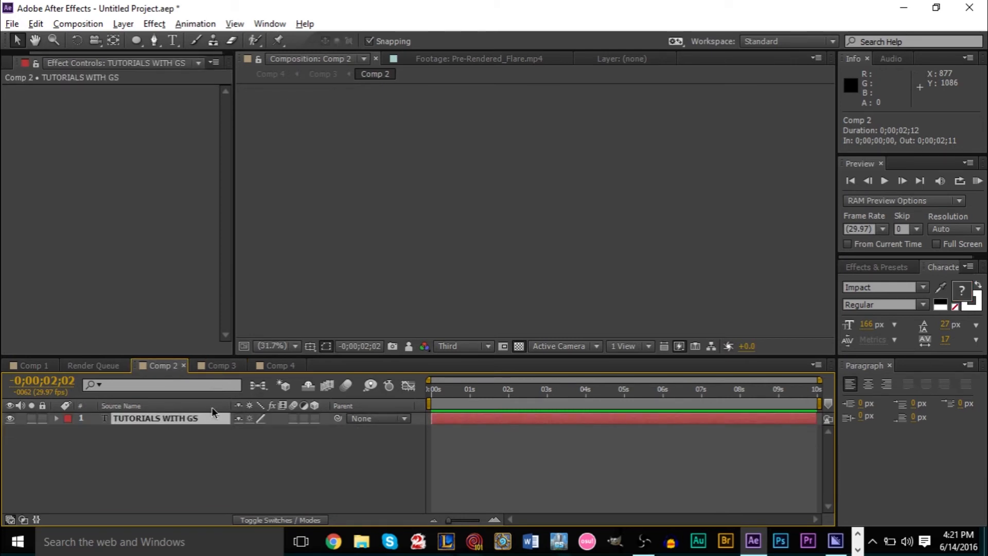
Open Comp 3, scrub back to 0;00;00;01 and examine the cracks in the shattered title up close.
left_click(550, 391)
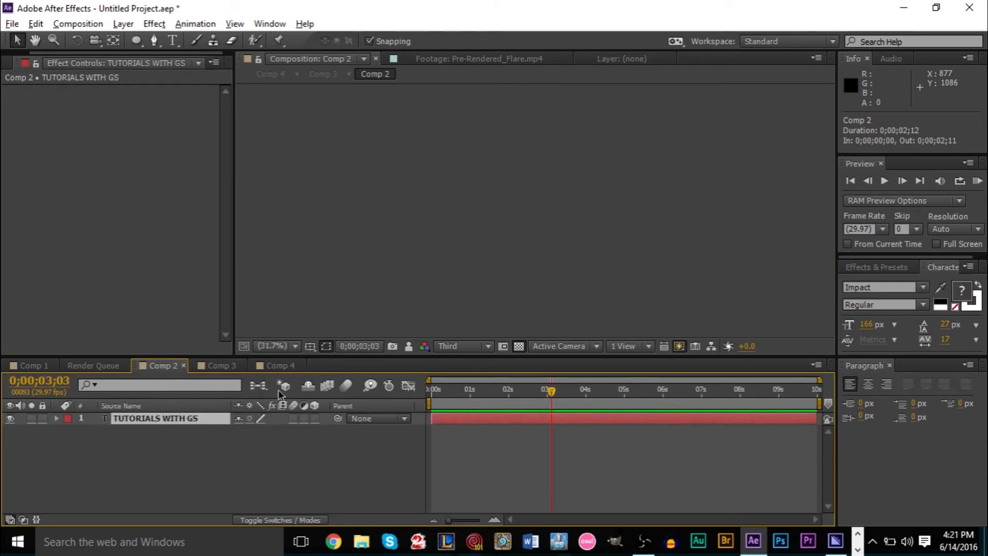
left_click(221, 370)
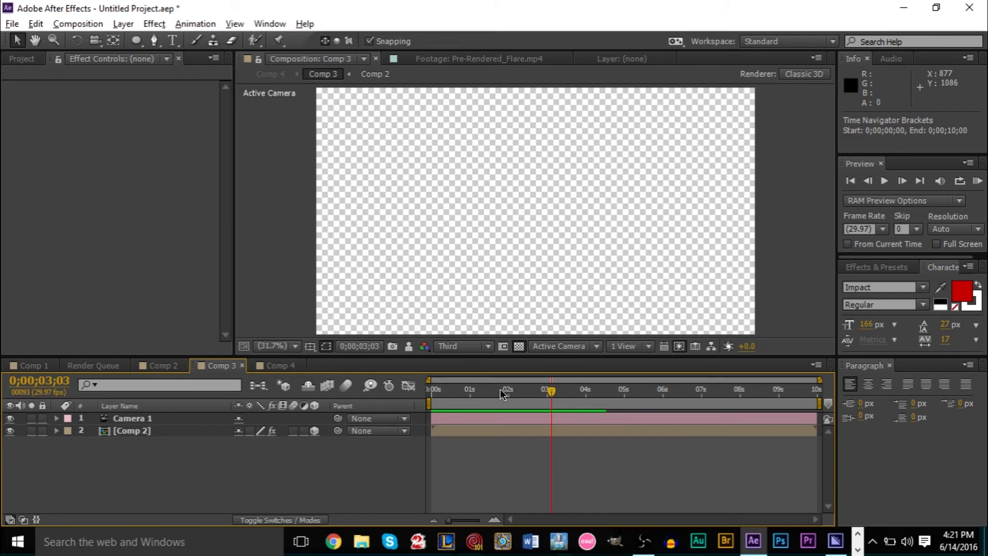
left_click(470, 391)
left_click_drag(469, 392, 431, 398)
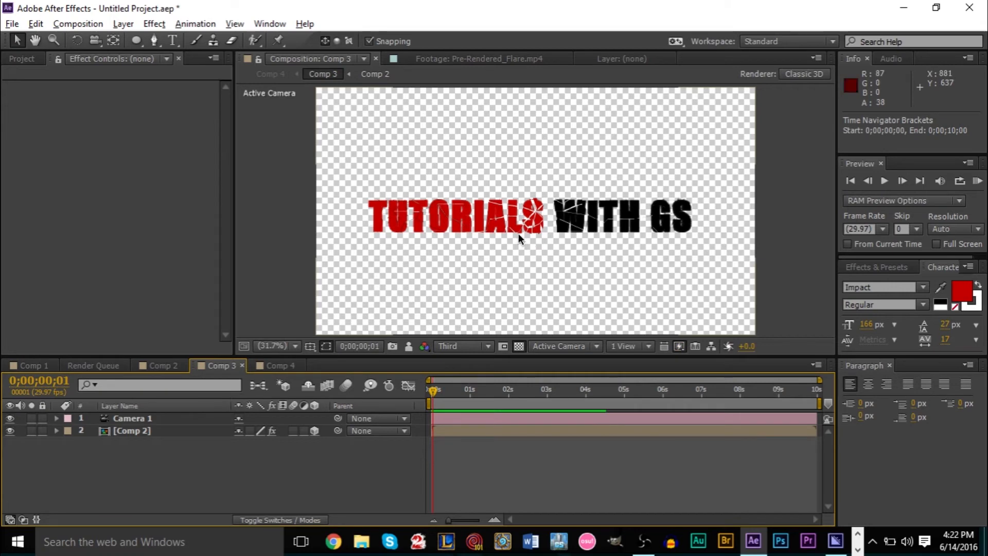
scroll(518, 233, "up", 3)
left_click(458, 217)
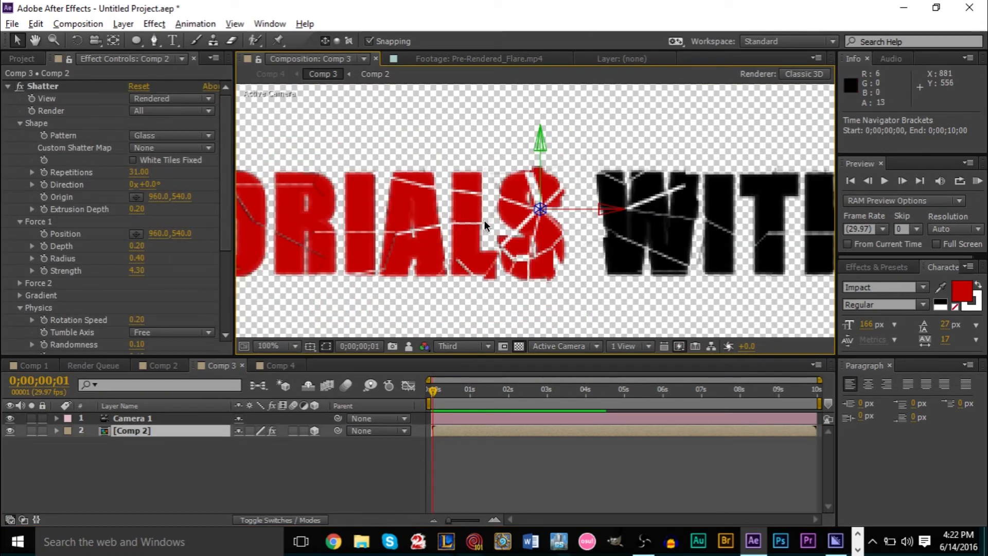
Duplicate the Comp 2 layer in Comp 3 and select the lower copy.
left_click(150, 475)
left_click(134, 432)
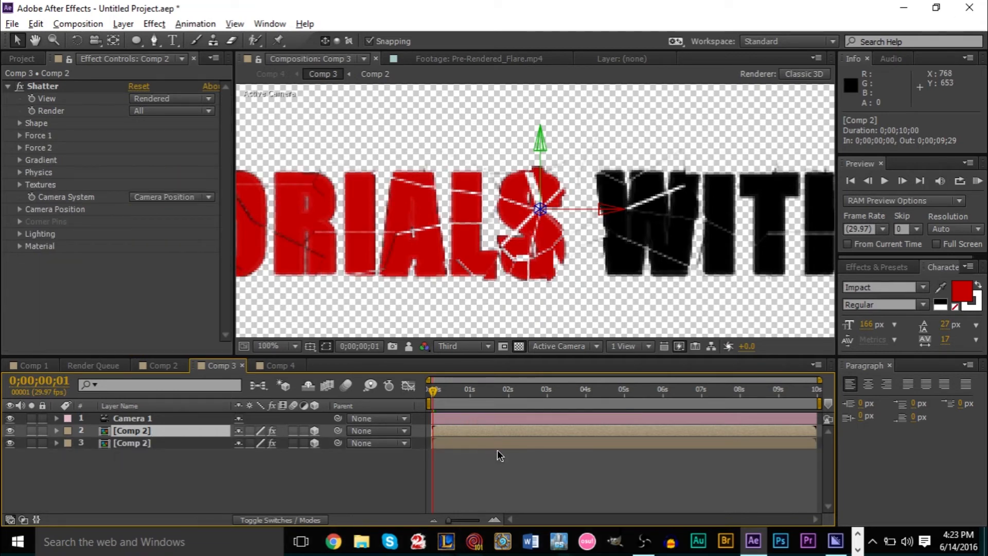
left_click(493, 443)
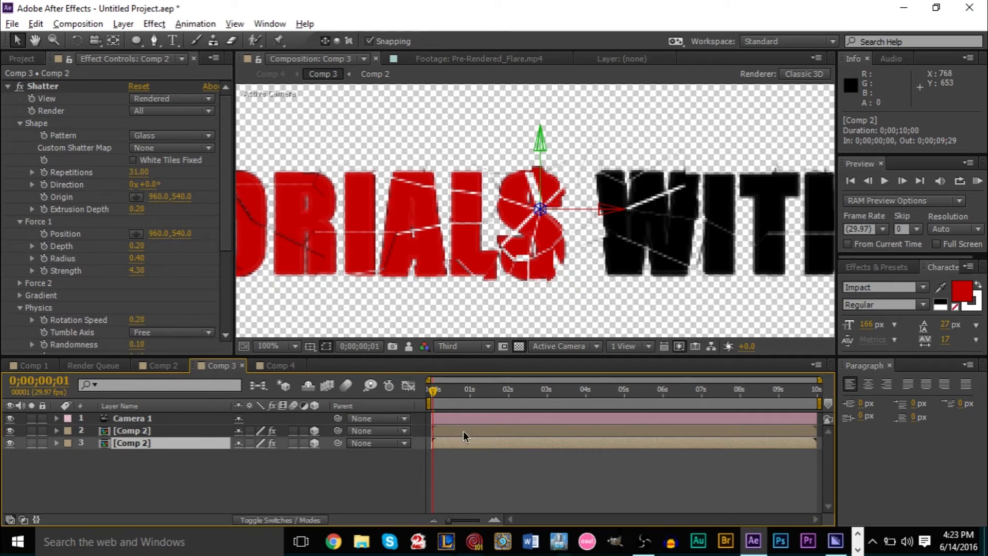
left_click(463, 431)
left_click(464, 444)
Apply the Tint effect to the lower Comp 2 layer and map white to black (000000).
left_click(157, 26)
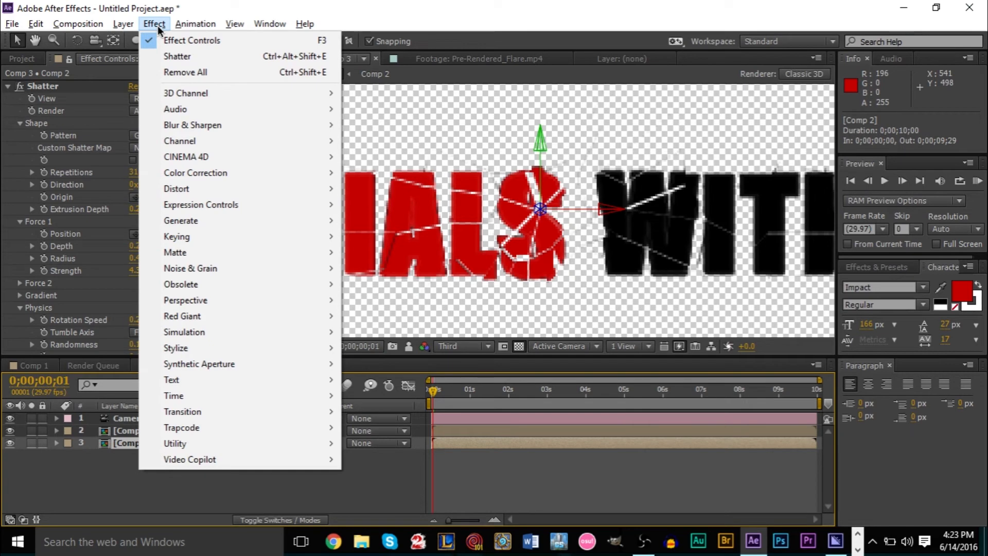
mouse_move(234, 173)
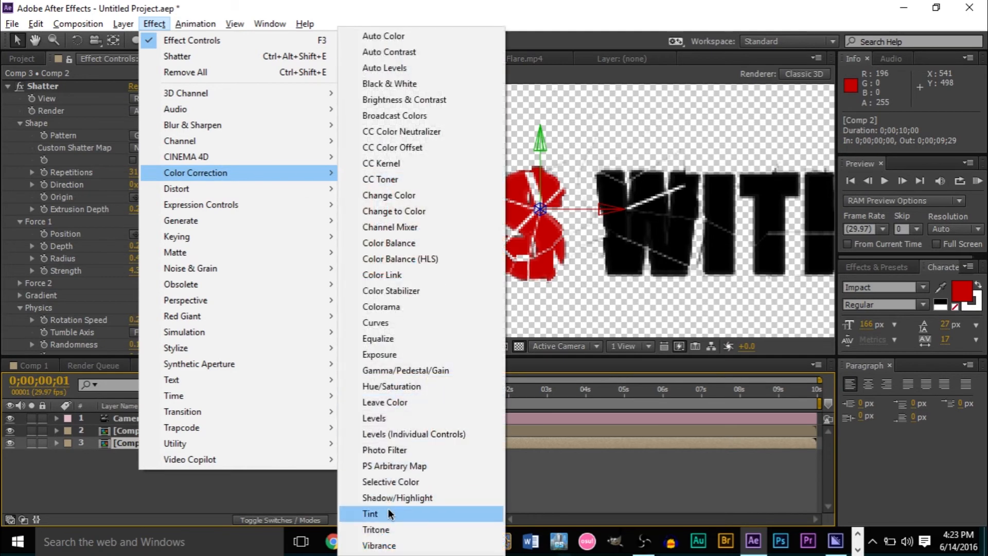
left_click(398, 509)
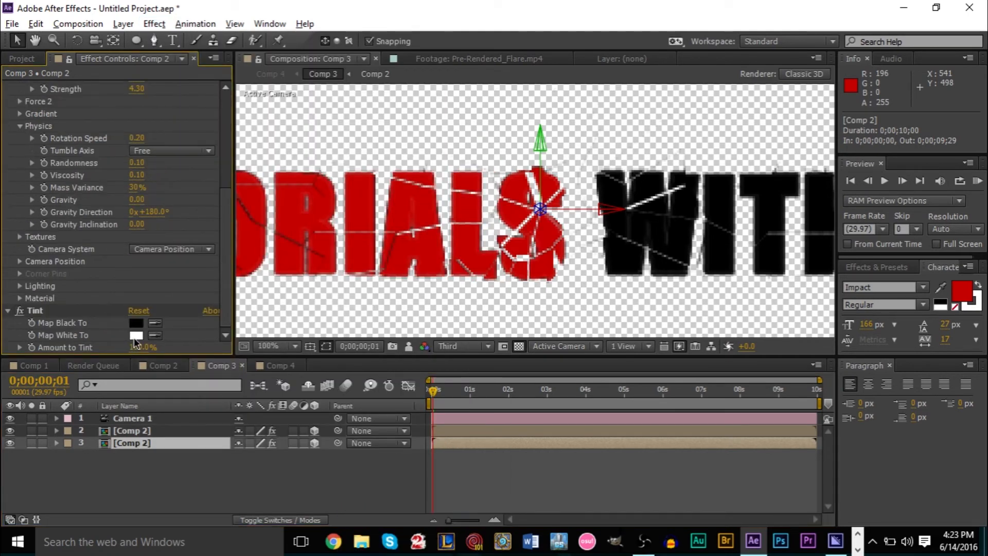
left_click(137, 335)
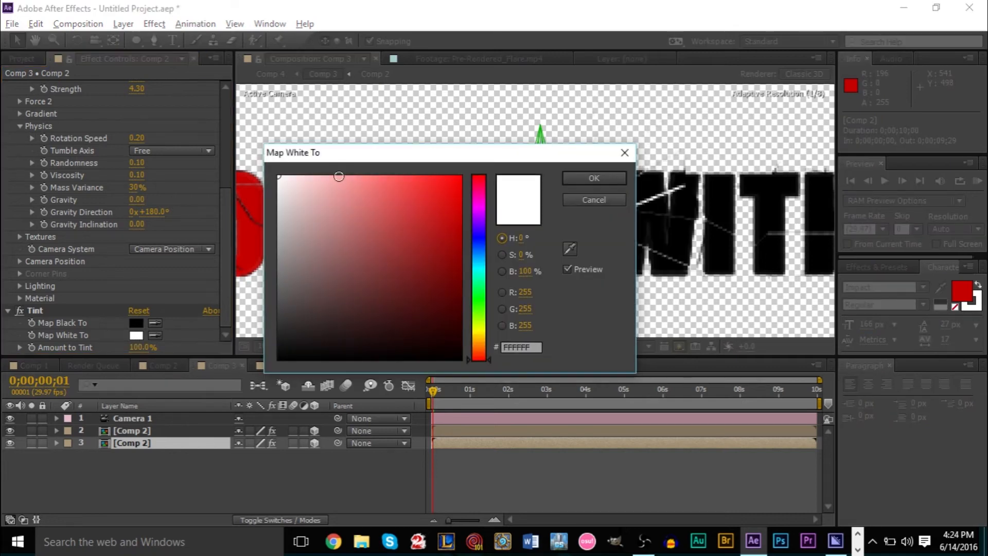
left_click_drag(350, 219, 539, 448)
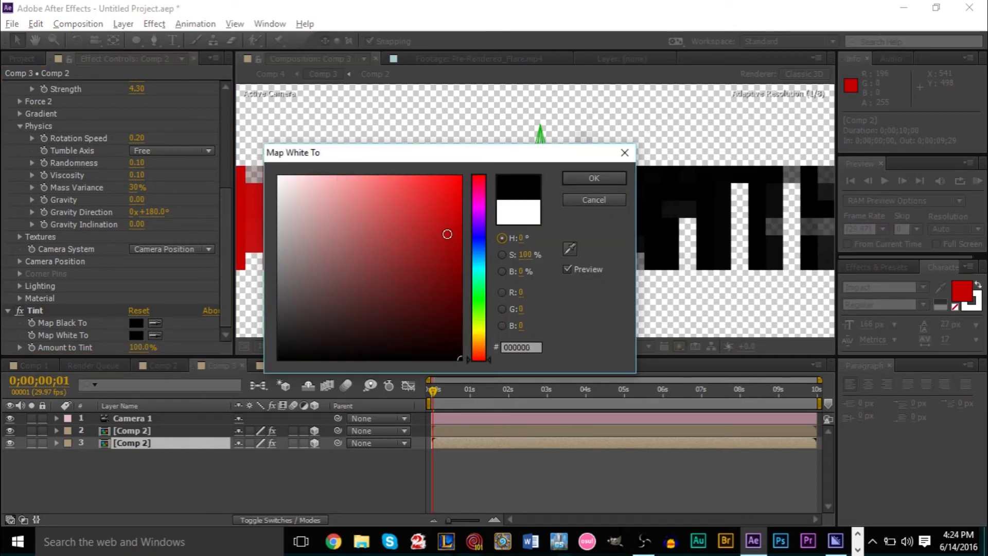
left_click_drag(402, 153, 510, 195)
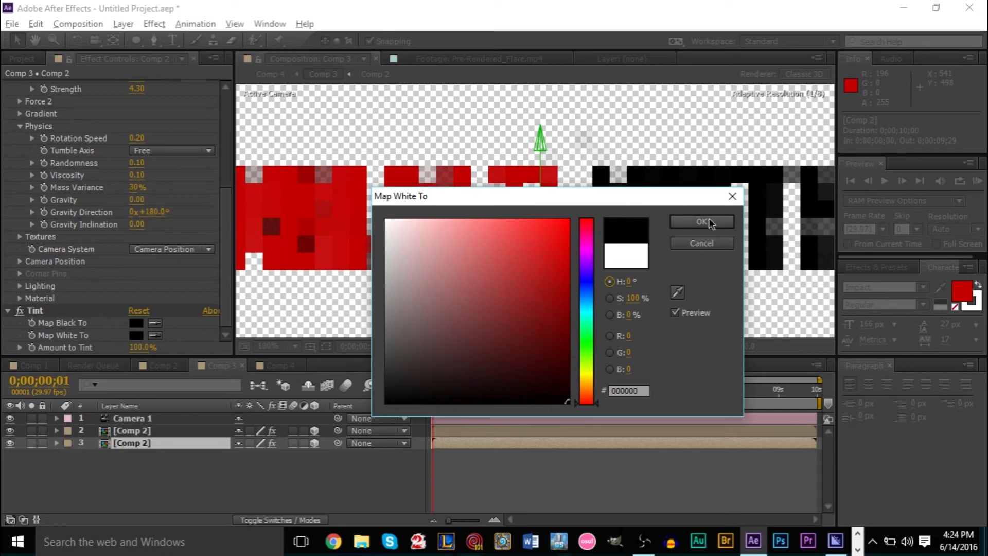
left_click(708, 221)
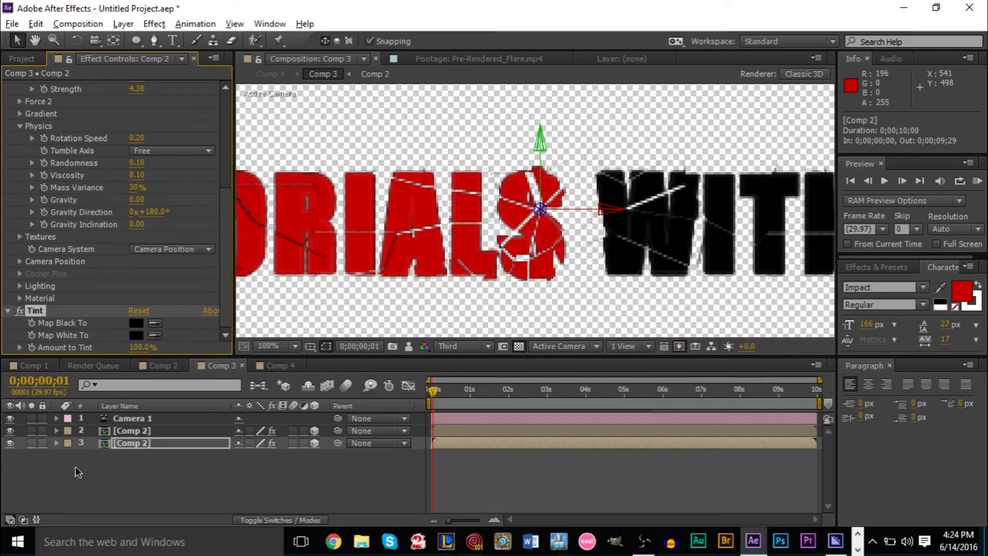
Toggle the visibility of the upper Comp 2 layer, leaving it hidden, to check the tinted copy alone.
left_click(11, 431)
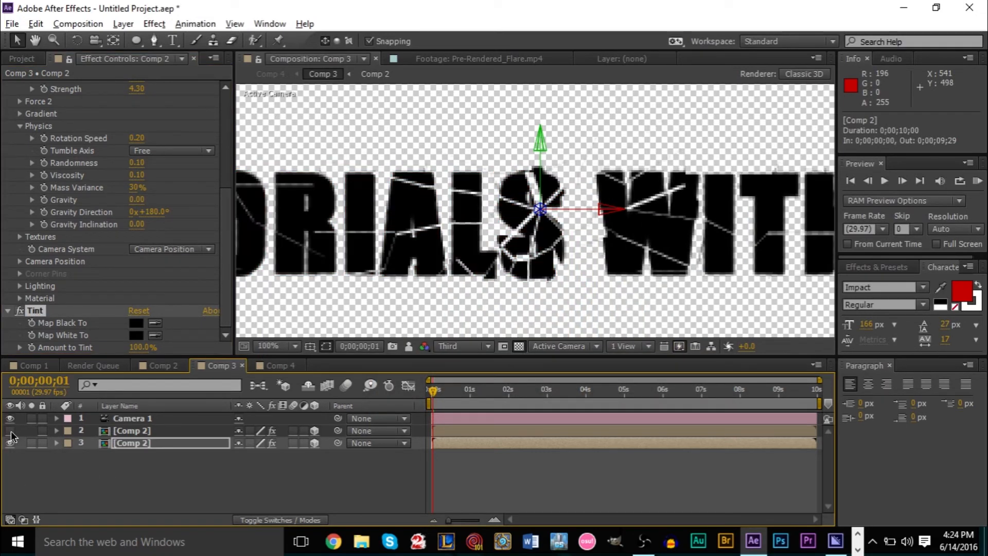
left_click(12, 433)
left_click(12, 433)
left_click(325, 159)
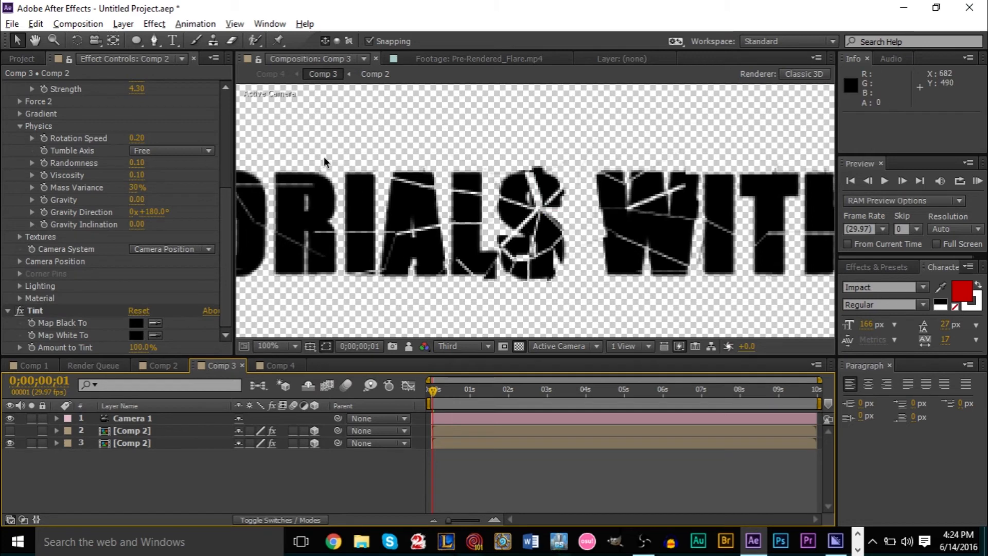
Apply the CC Radial Fast Blur effect to the lower, tinted Comp 2 layer.
left_click(154, 26)
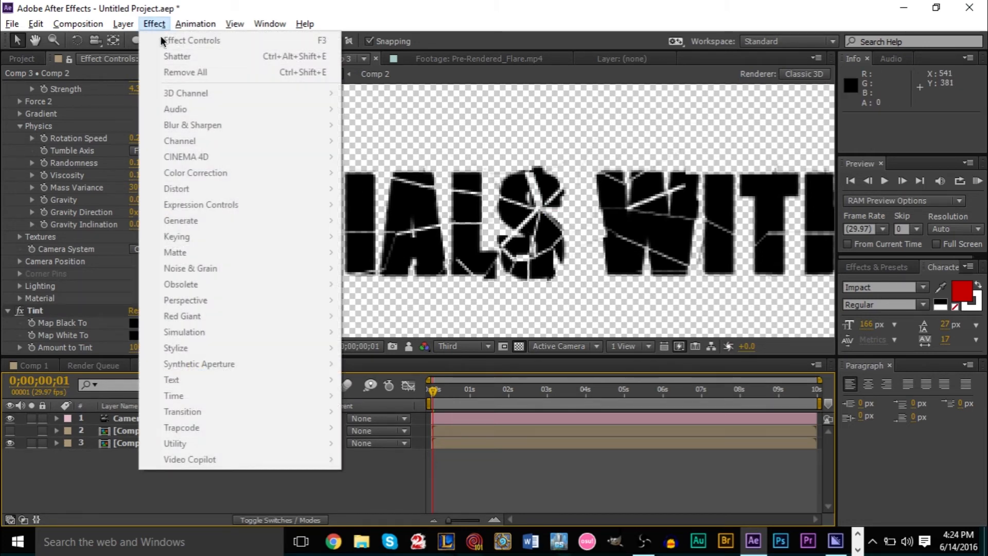
left_click(510, 458)
left_click(509, 442)
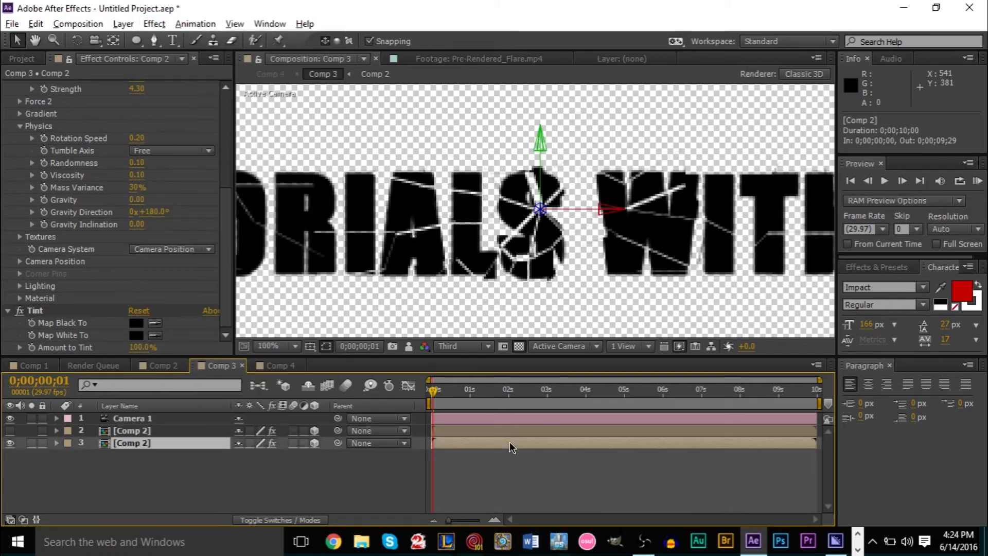
left_click(157, 30)
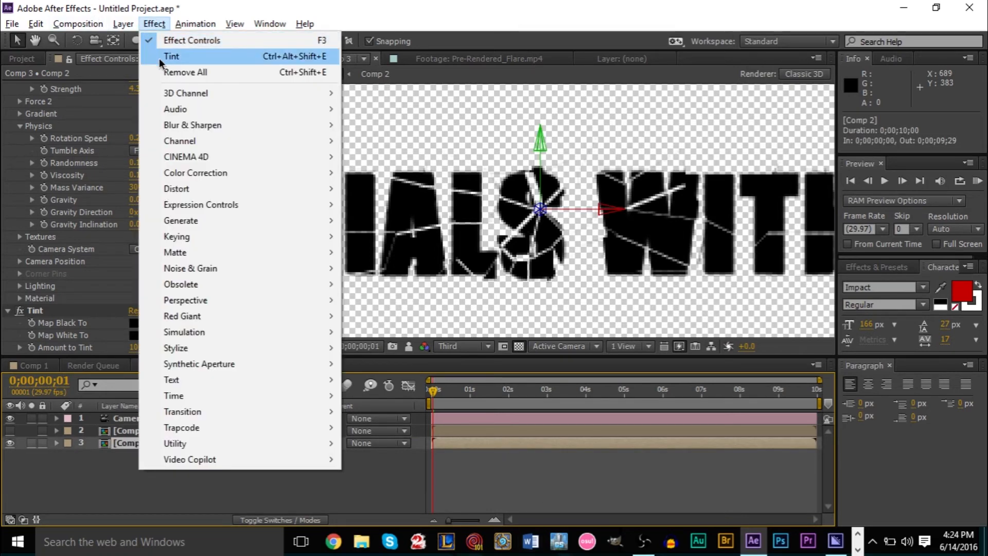
mouse_move(202, 127)
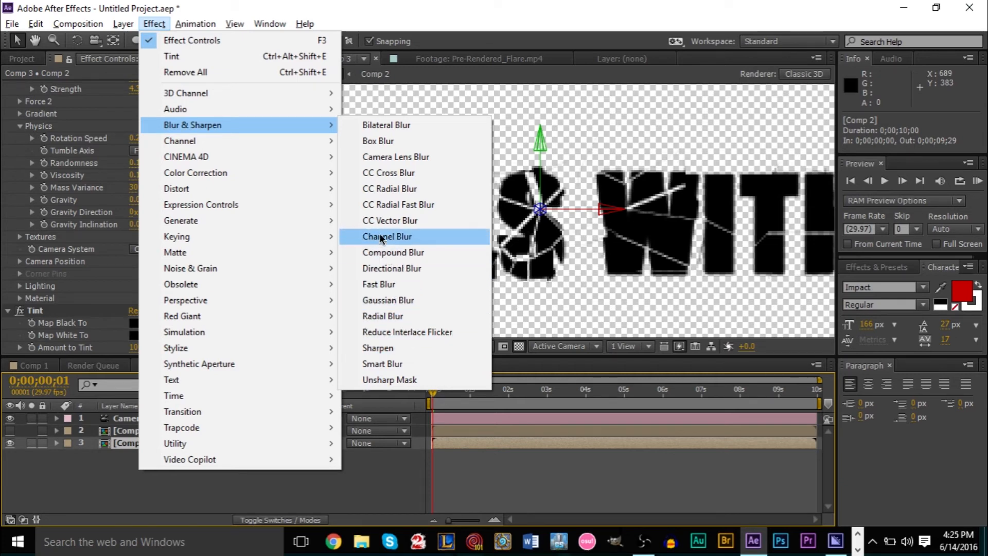
left_click(378, 207)
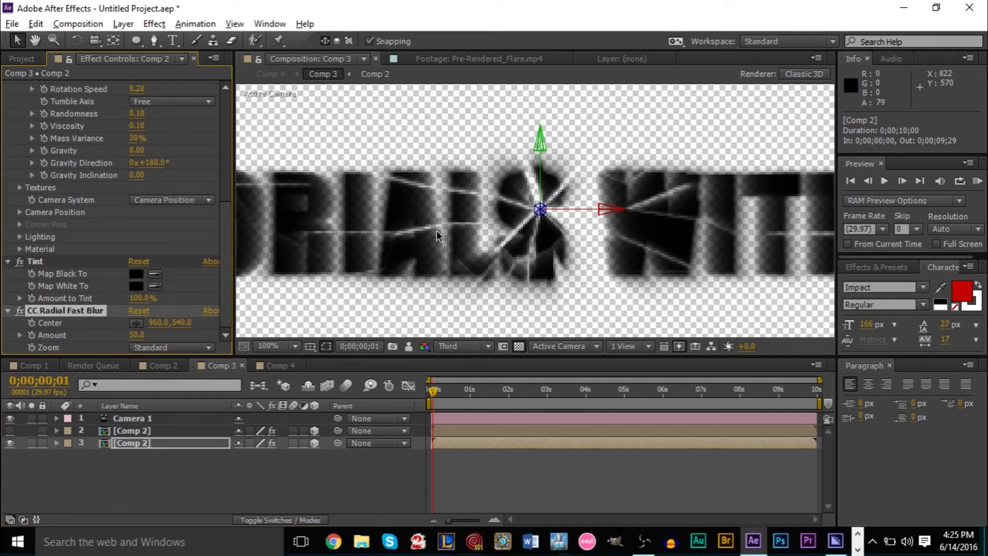
Show the upper Comp 2 layer again and inspect the black radial blur behind the shattered title.
left_click(11, 430)
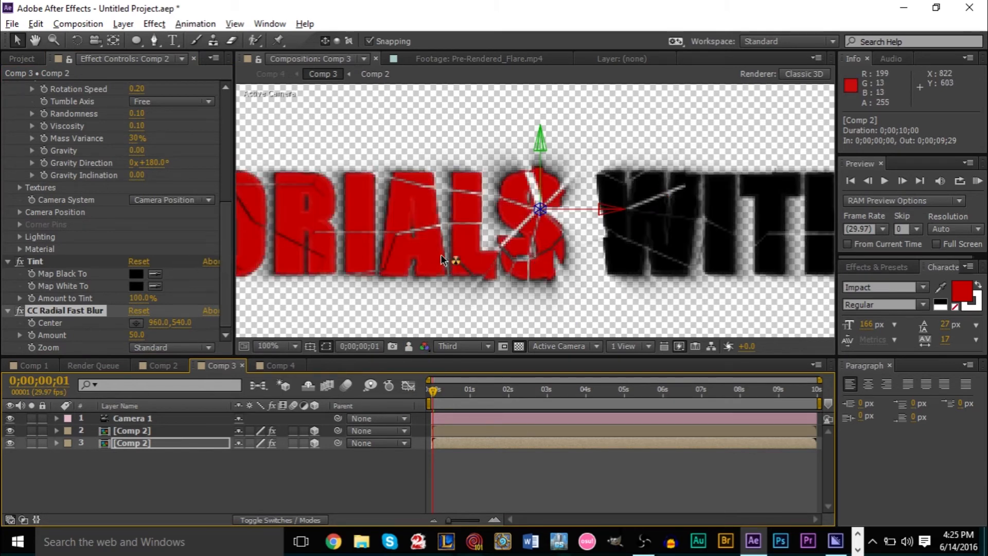
scroll(441, 260, "down", 2)
scroll(441, 260, "down", 1)
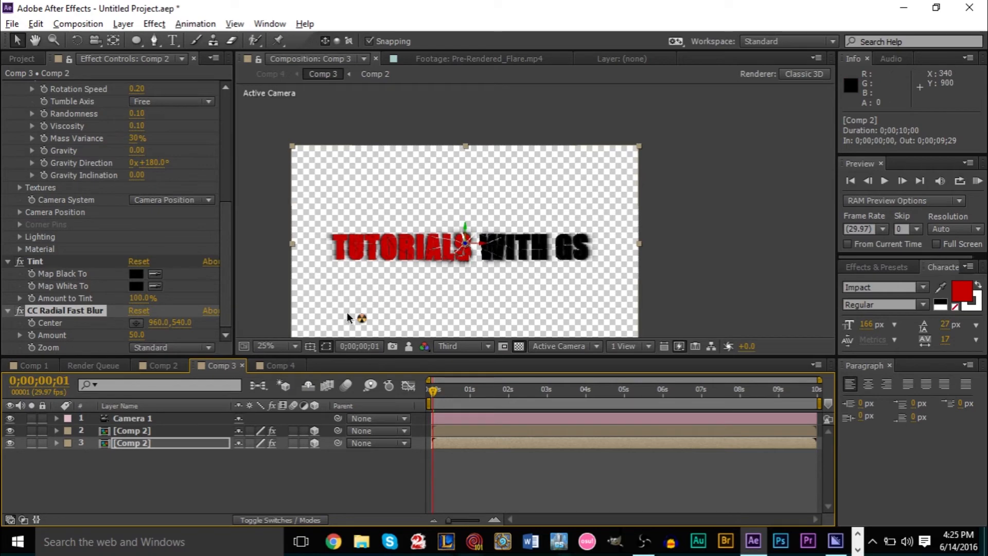
left_click(279, 350)
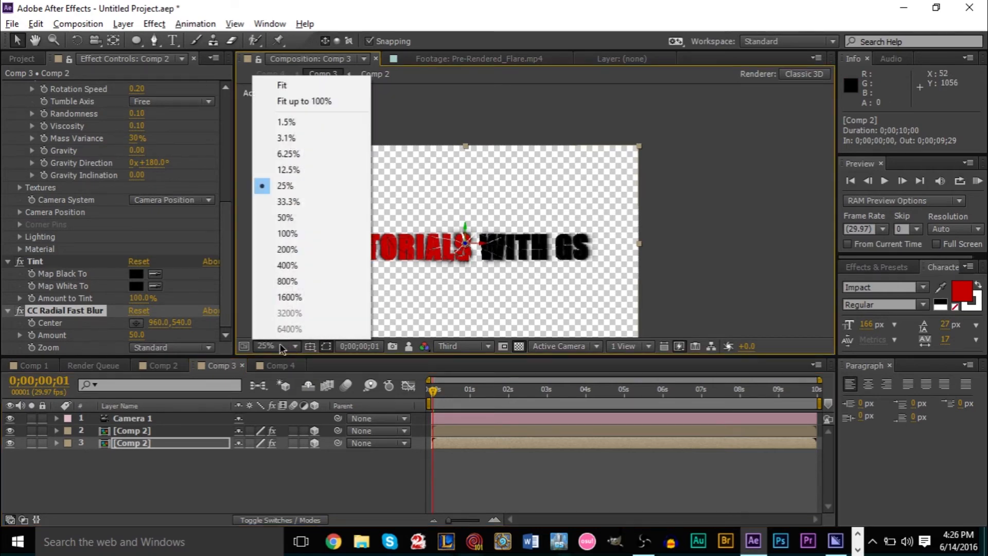
left_click(334, 103)
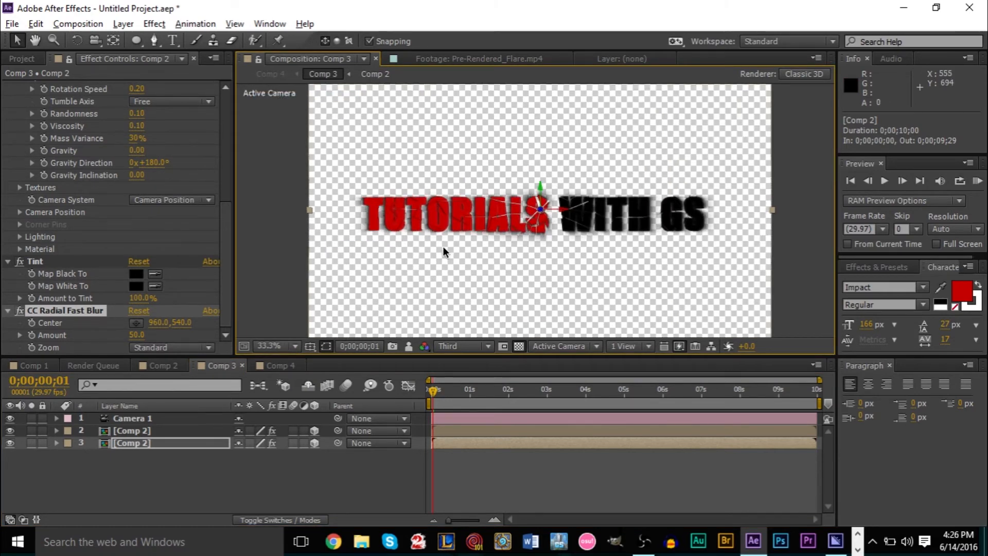
scroll(477, 239, "up", 3)
scroll(476, 239, "down", 2)
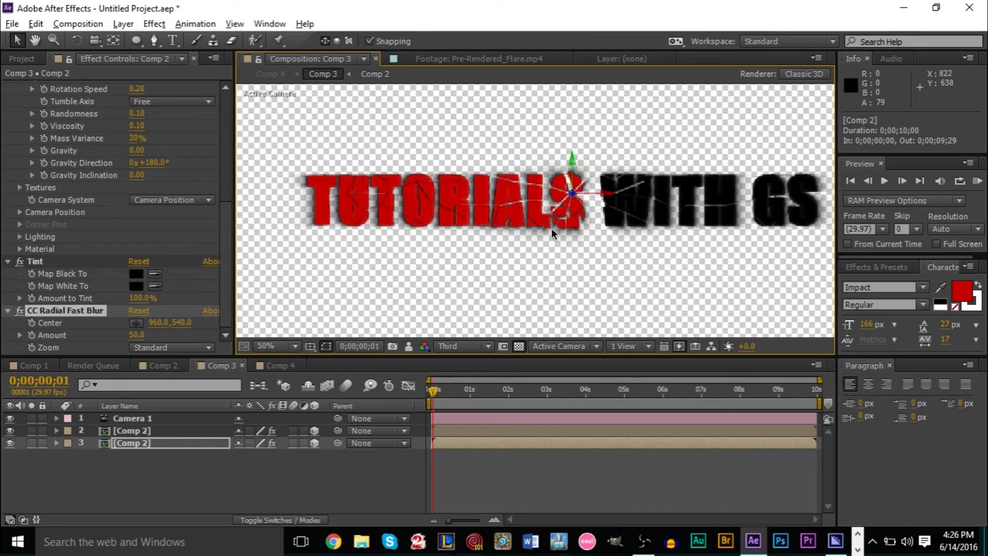
left_click(35, 40)
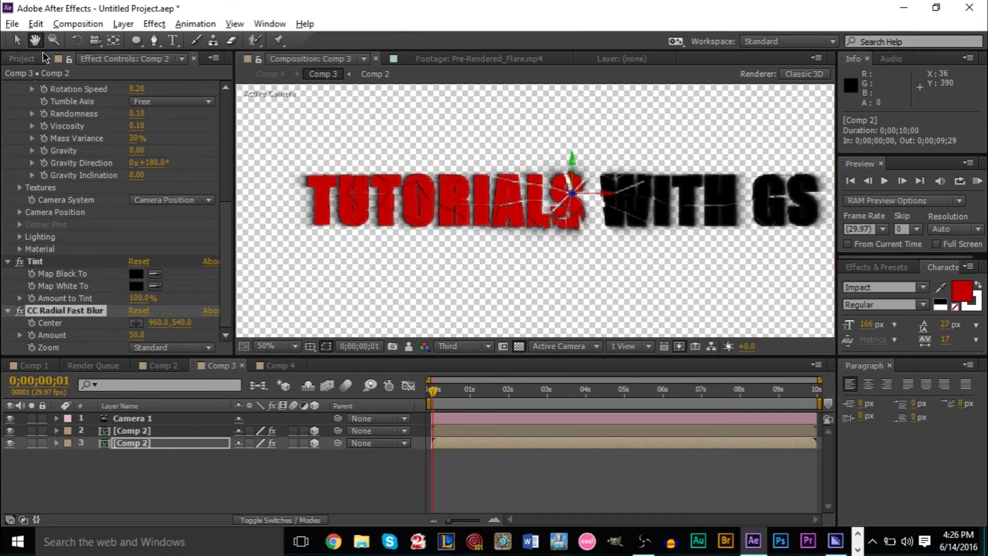
left_click_drag(455, 246, 428, 246)
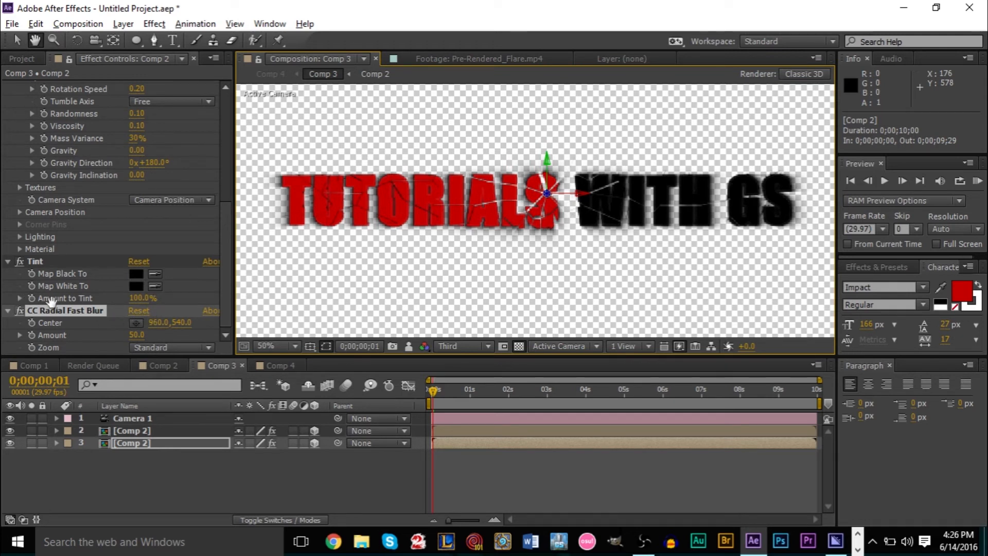
left_click(13, 43)
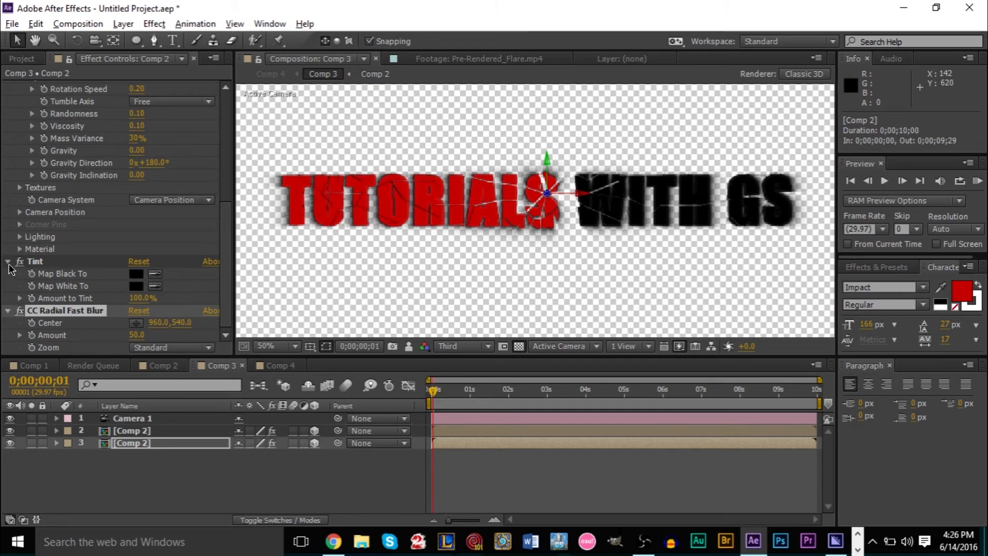
Collapse the Shatter and Tint settings and place the CC Radial Fast Blur center at about 969.5, 549.5.
scroll(31, 265, "up", 5)
scroll(42, 242, "up", 5)
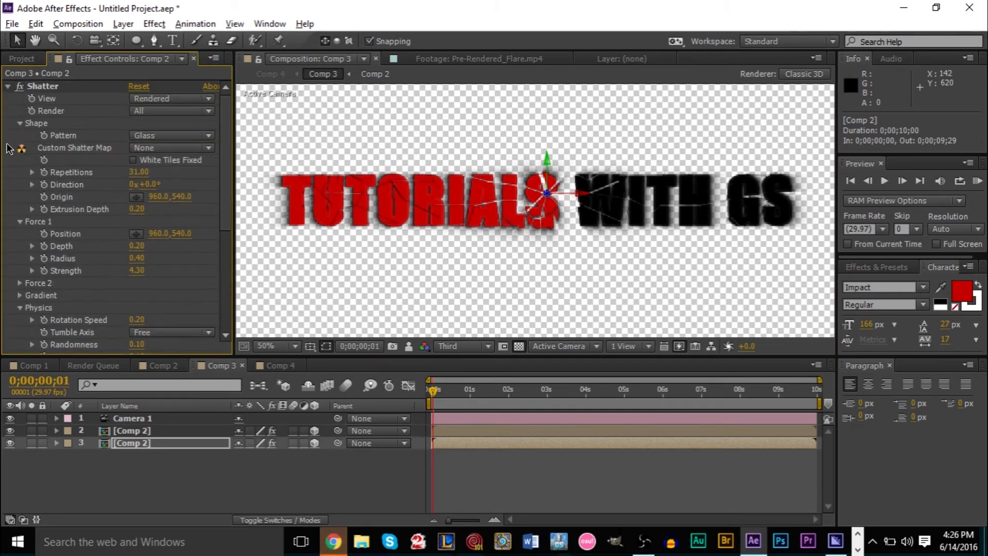
left_click(9, 86)
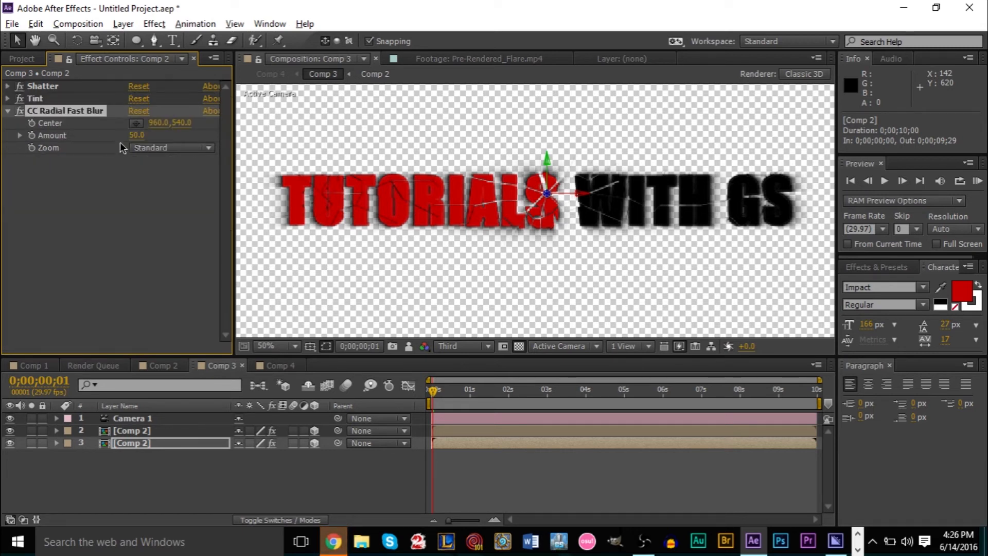
left_click(137, 123)
left_click(458, 192)
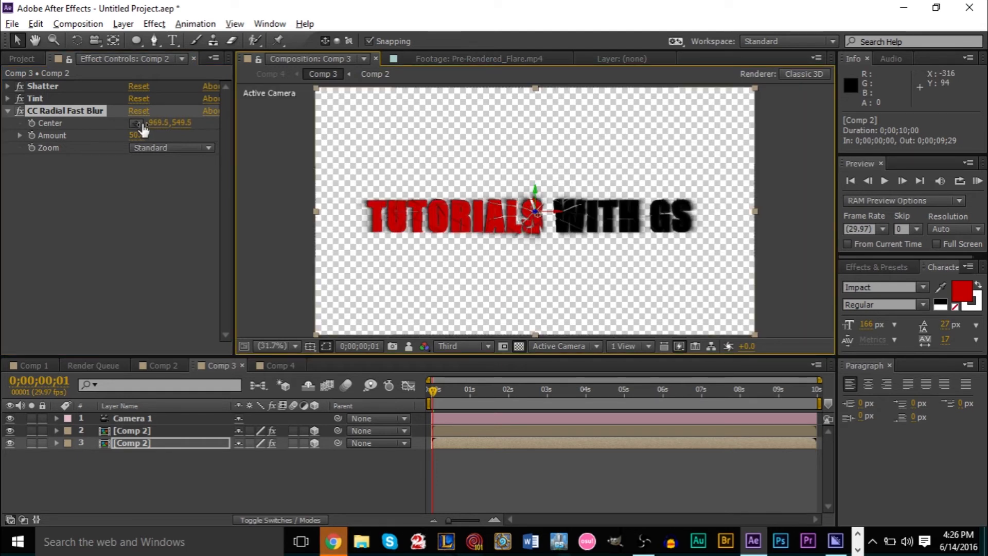
Try the blur center at about 470.5, 612.6 near the start of the title, undo the change and reselect the lower Comp 2 layer.
left_click(137, 123)
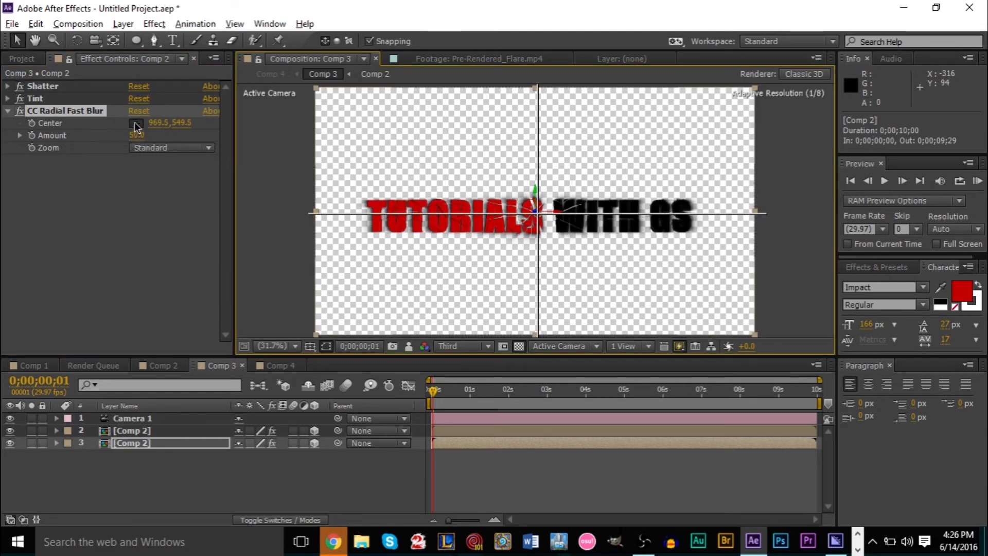
left_click(423, 228)
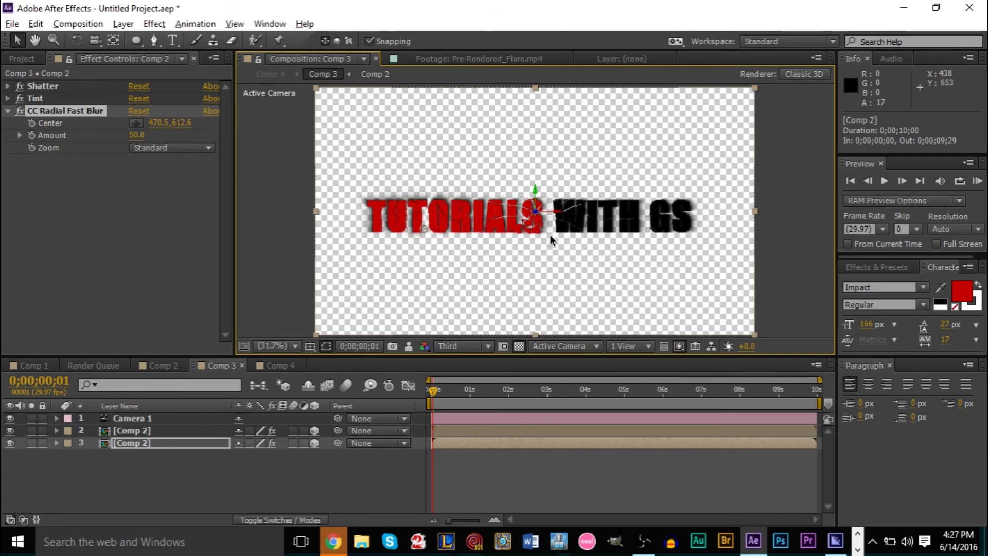
left_click(523, 205)
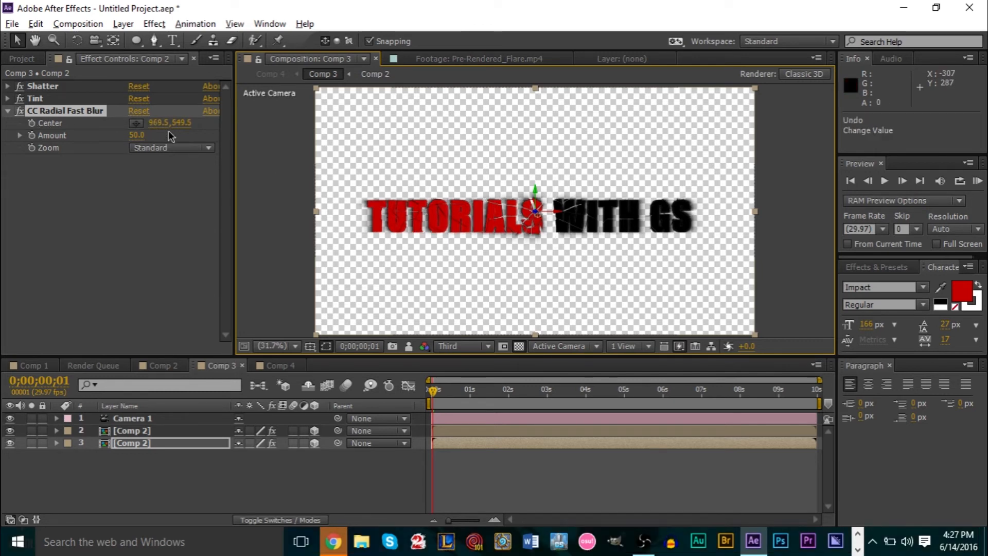
left_click(156, 447)
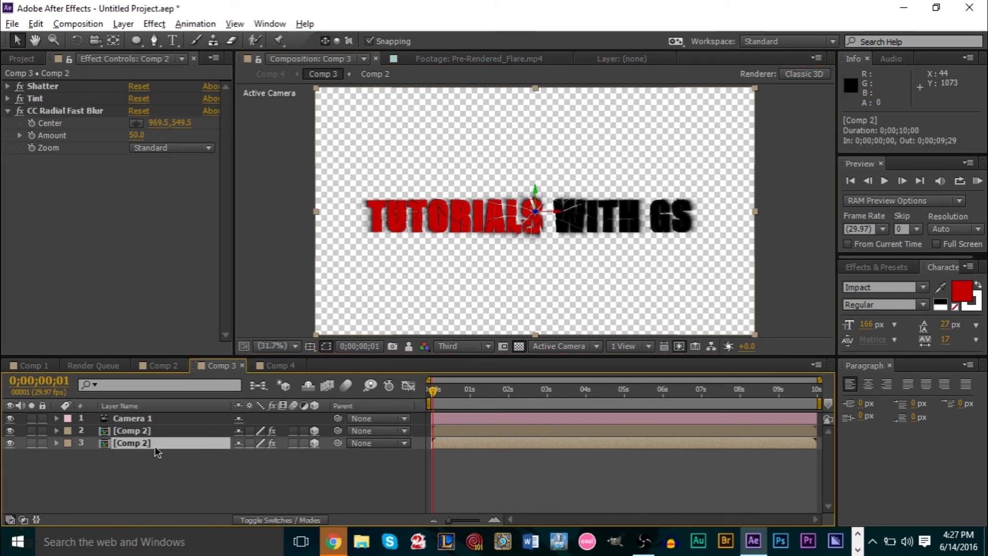
Duplicate the tinted, blurred Comp 2 layer, compare the copies by toggling visibility, and delete the middle Comp 2 layer.
key("ctrl+d")
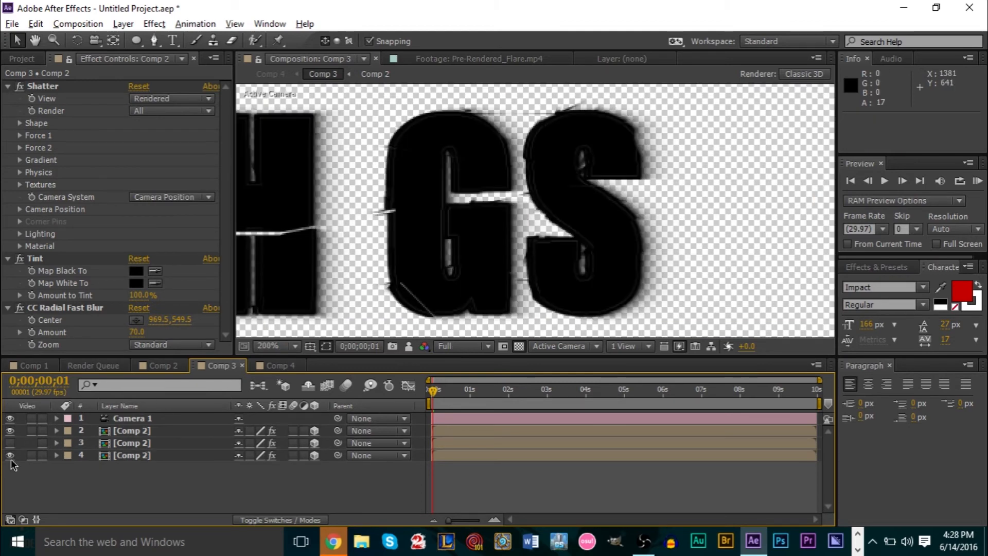
left_click(11, 460)
left_click(11, 459)
left_click(133, 444)
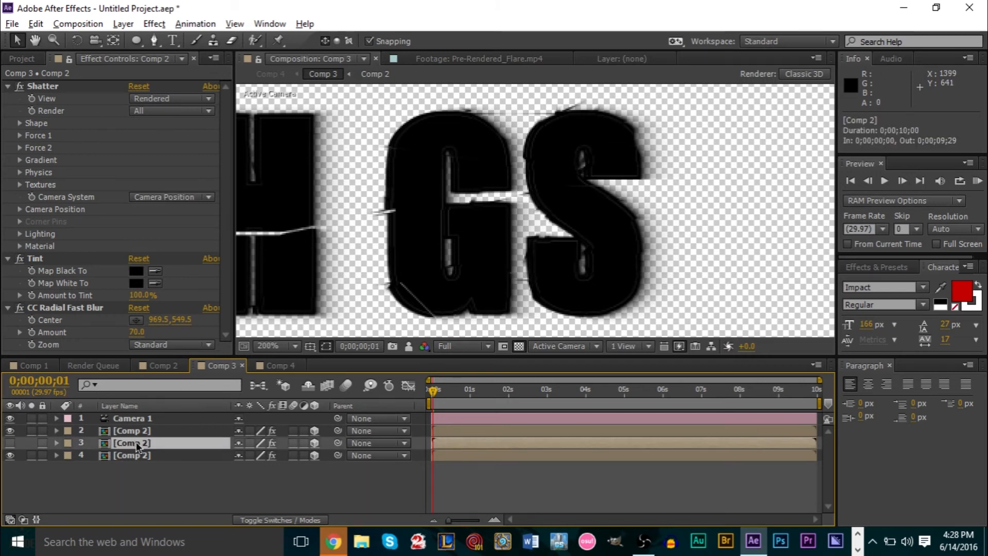
key("Delete")
Set the CC Radial Fast Blur amount of the lower Comp 2 layer to 40.
scroll(420, 308, "down", 8)
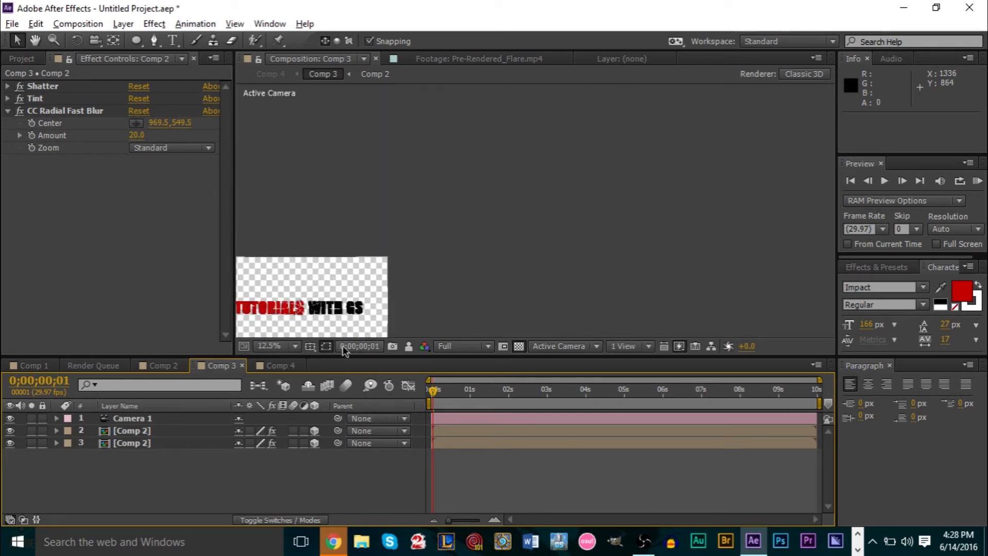
left_click(292, 346)
left_click(317, 102)
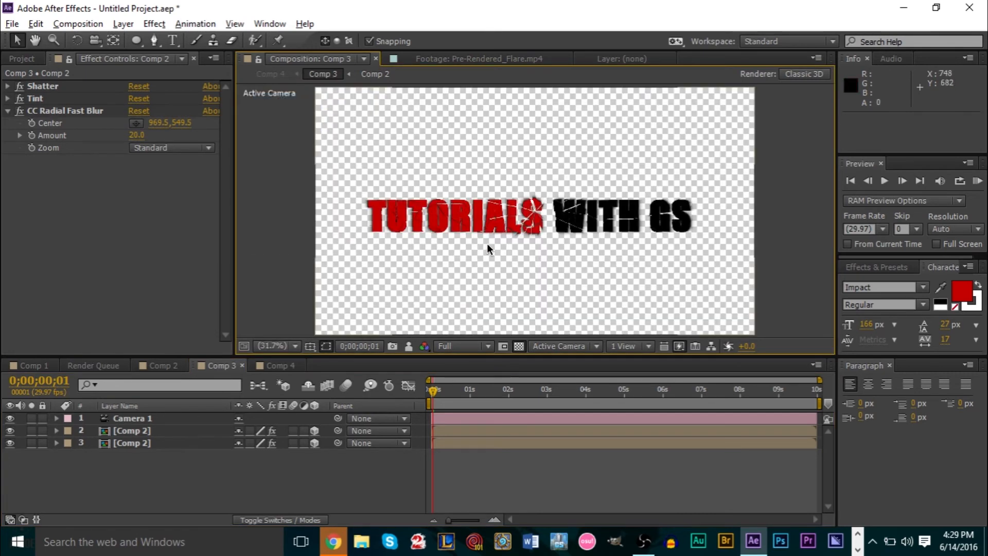
scroll(495, 236, "up", 8)
scroll(641, 195, "down", 6)
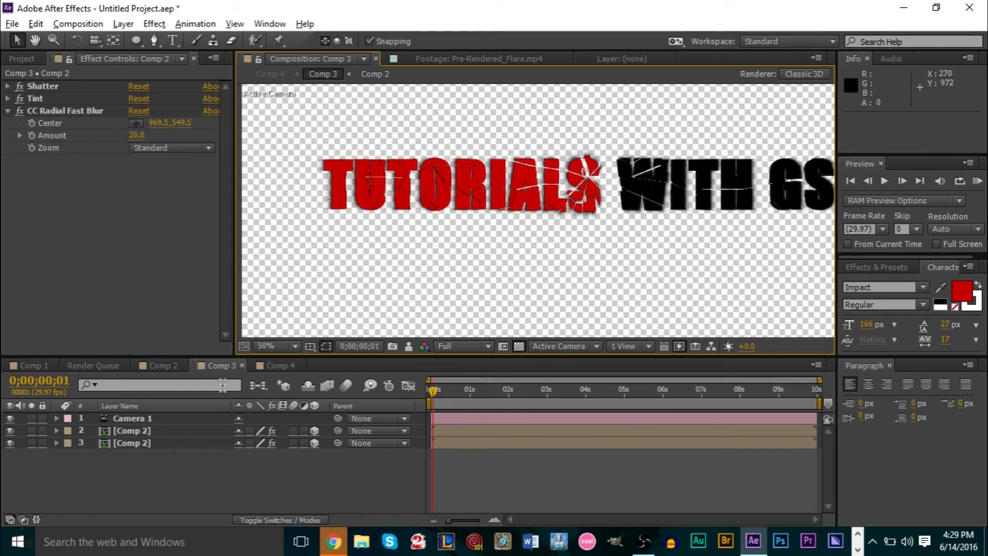
left_click(136, 446)
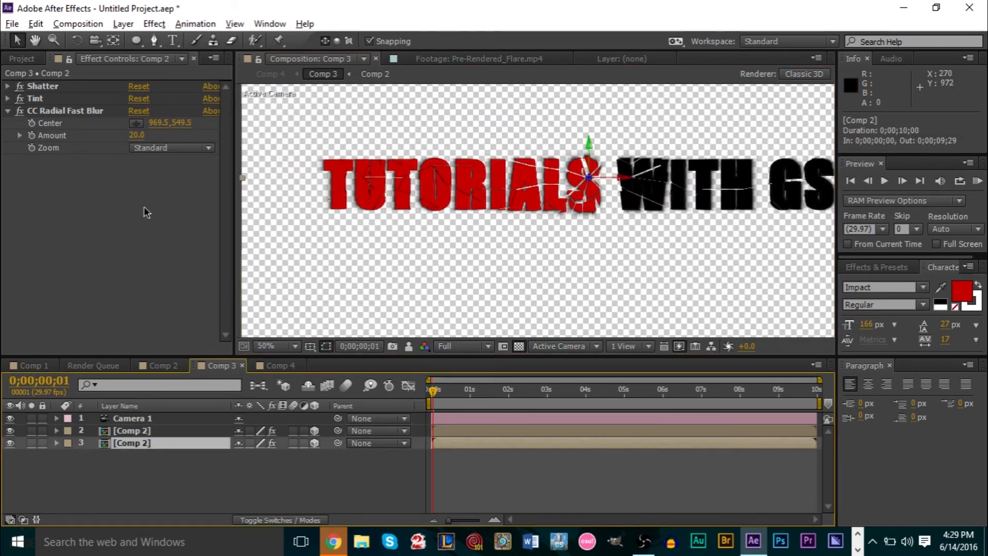
left_click(137, 134)
type("40")
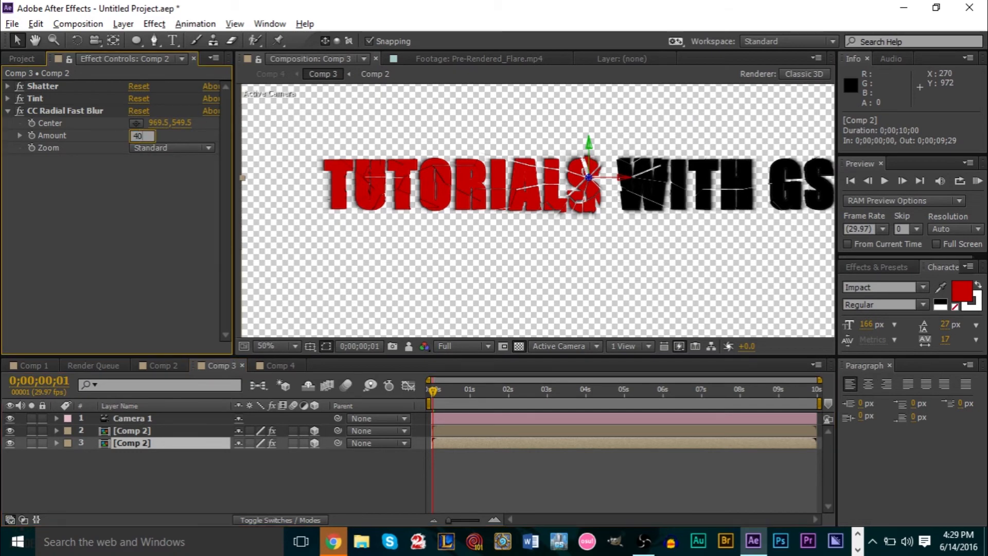
key("Return")
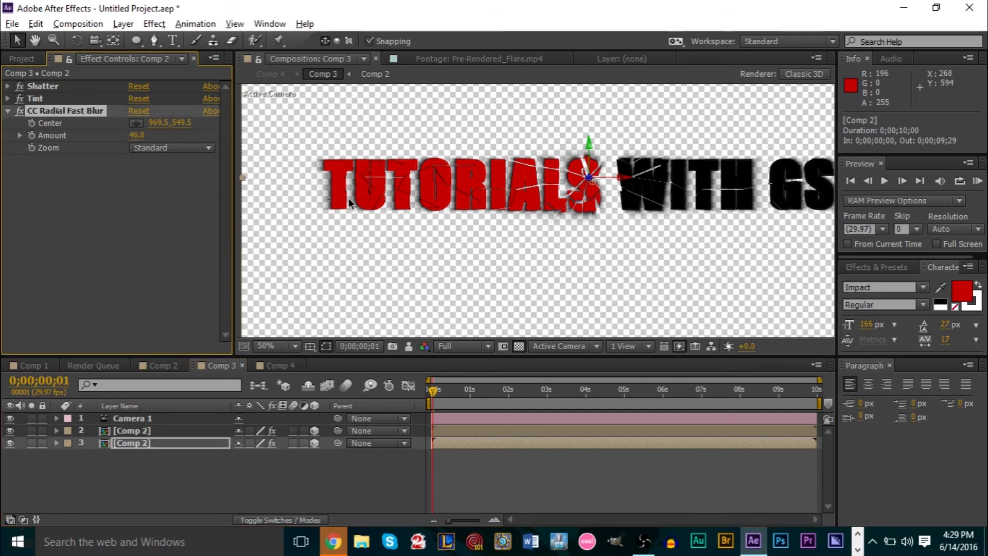
Inspect the black radial blur around the title's edges in Comp 3, ending with the whole frame fitted in view.
scroll(510, 246, "down", 1)
scroll(705, 185, "up", 1)
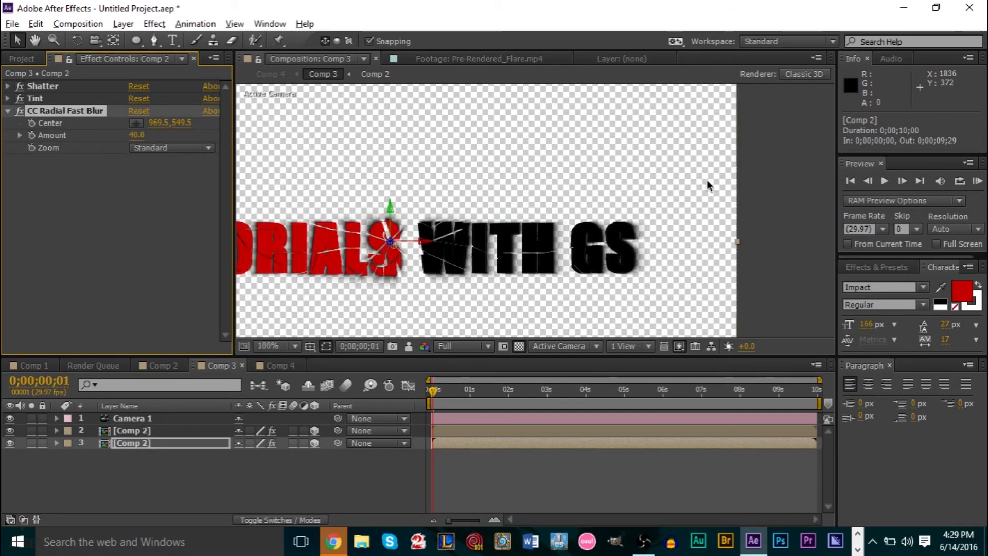
scroll(576, 273, "up", 1)
scroll(571, 272, "down", 1)
scroll(510, 273, "down", 1)
left_click(276, 346)
left_click(334, 103)
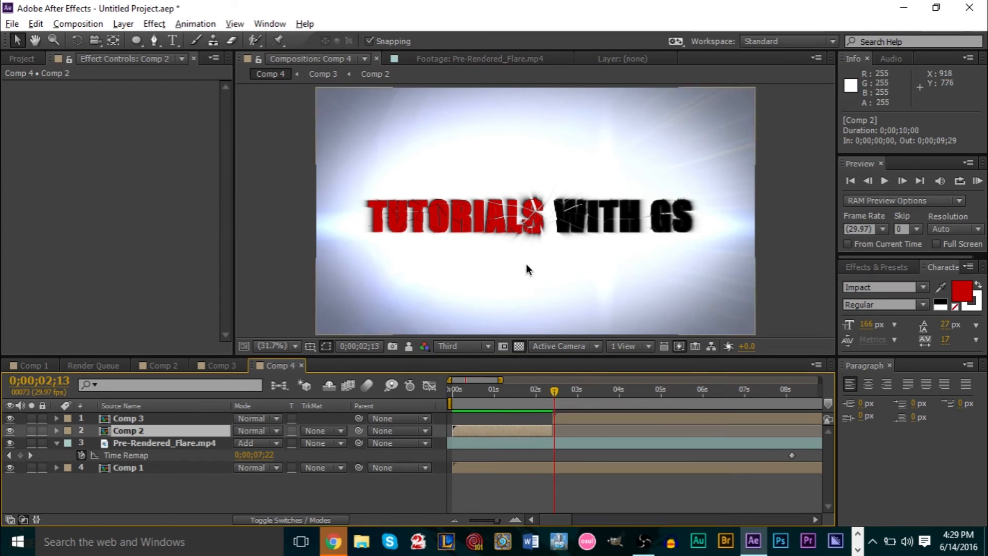
Examine the blurred shadow in Comp 4 across the intact title, the start of the shatter and the flying fragments.
scroll(523, 245, "up", 5)
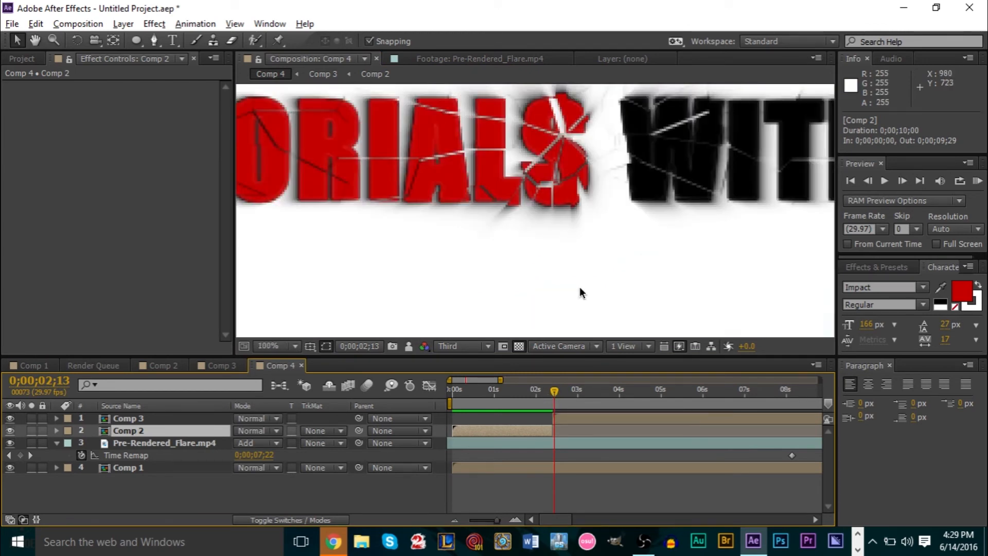
left_click_drag(555, 390, 568, 393)
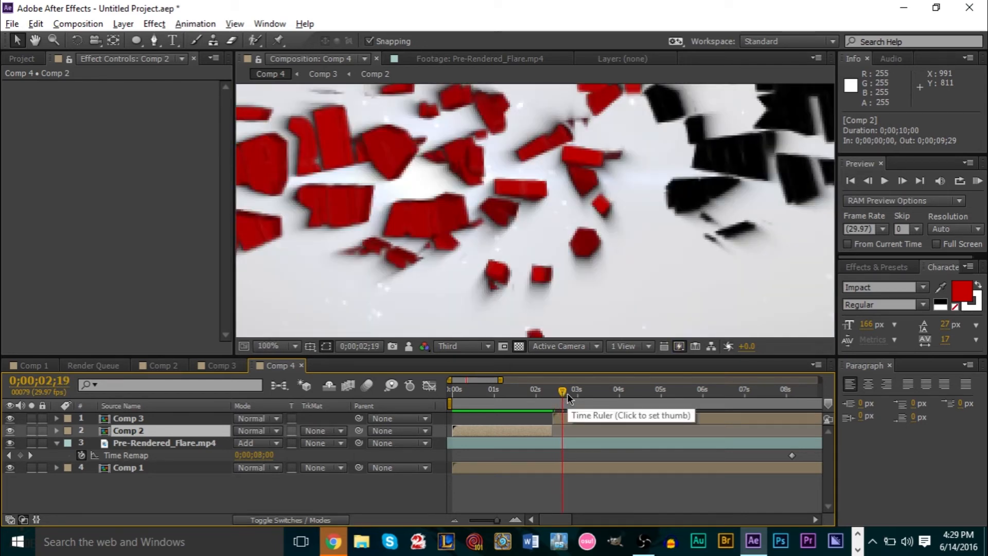
scroll(551, 217, "down", 2)
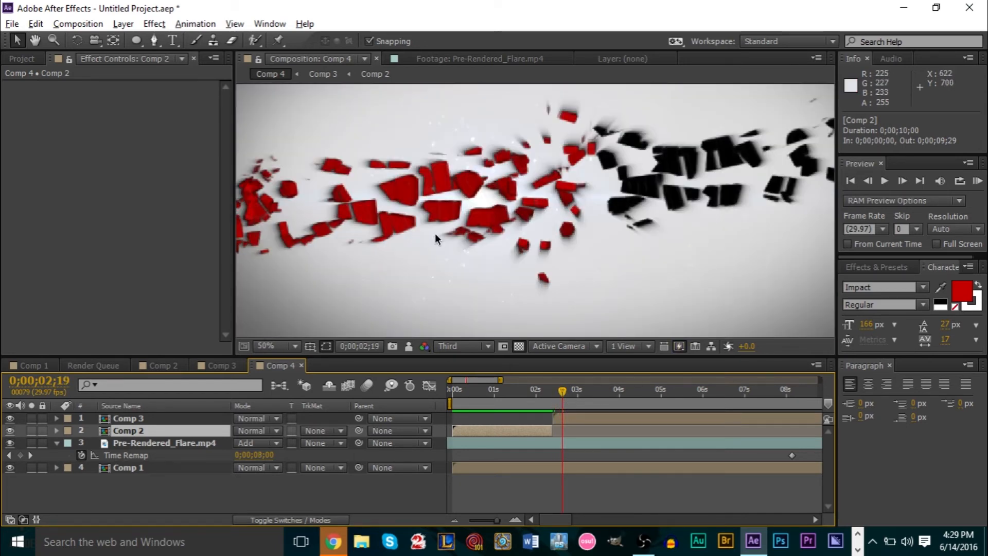
left_click(583, 392)
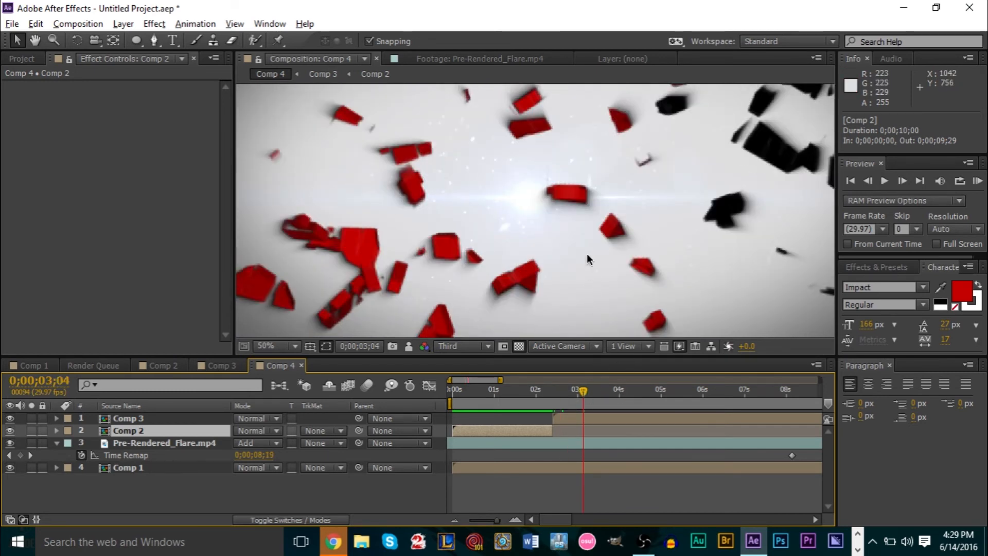
left_click(629, 394)
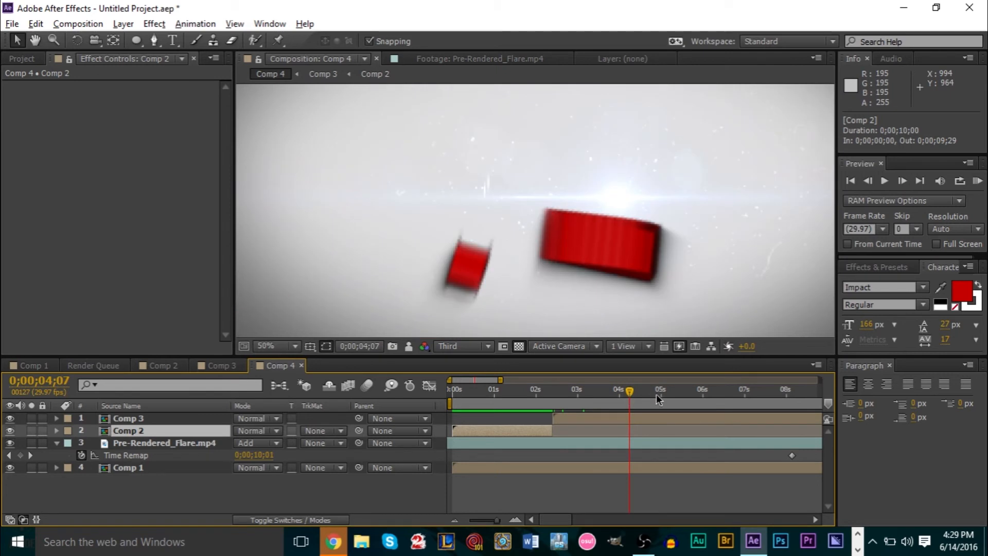
left_click(494, 392)
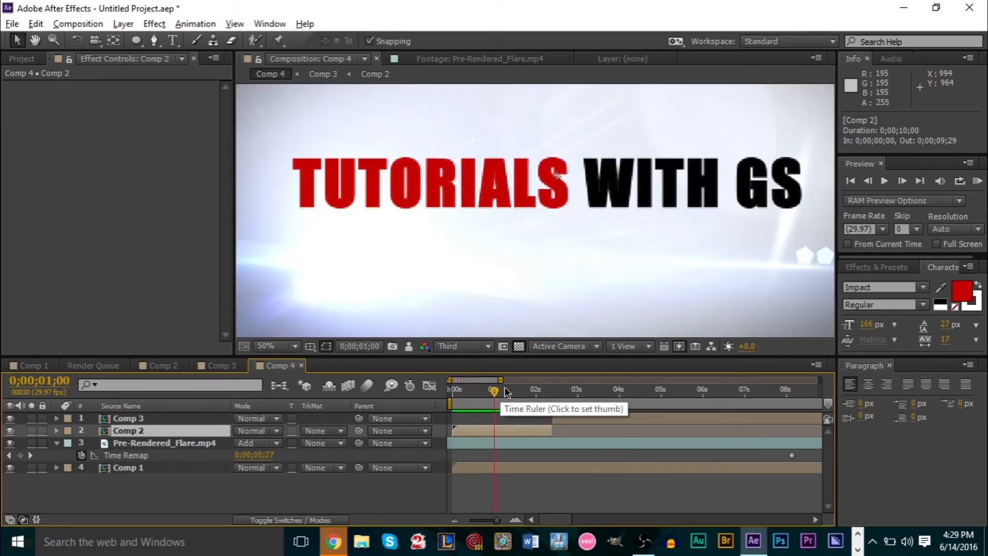
scroll(468, 240, "down", 2)
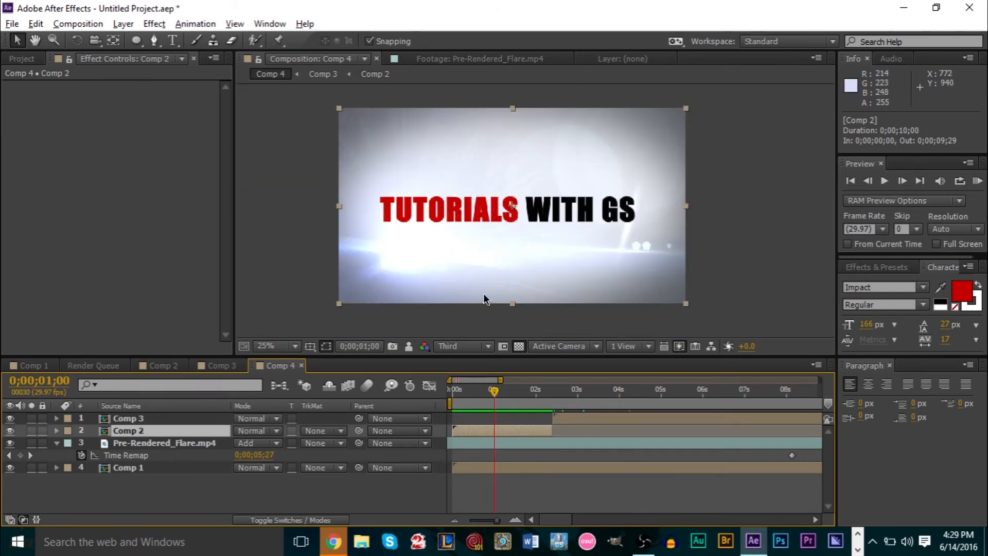
mouse_move(495, 391)
left_mouse_down()
mouse_move(449, 396)
mouse_move(544, 405)
mouse_move(508, 406)
left_mouse_up()
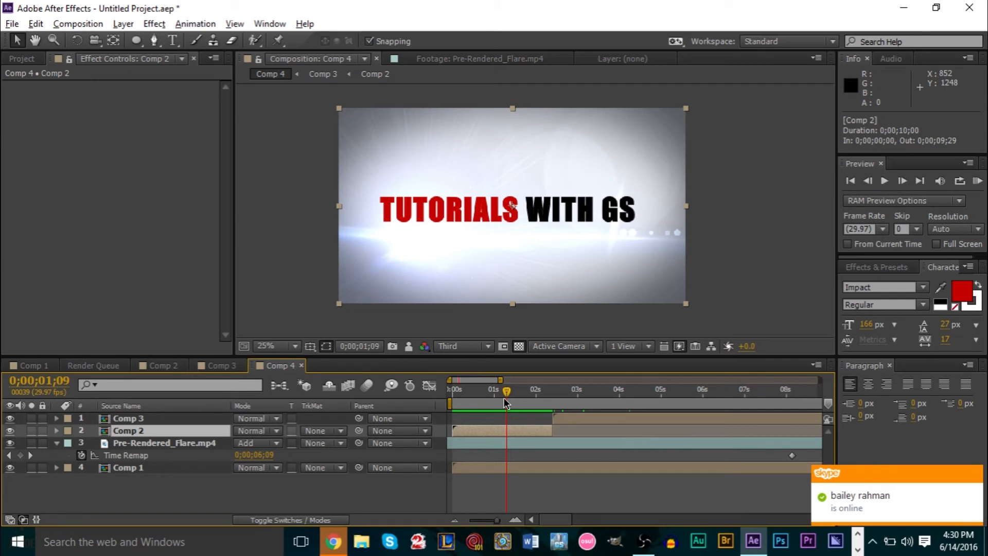
Look through Comp 2, Comp 3 and Comp 4 to compare the plain title with its shattered stages.
left_click(93, 365)
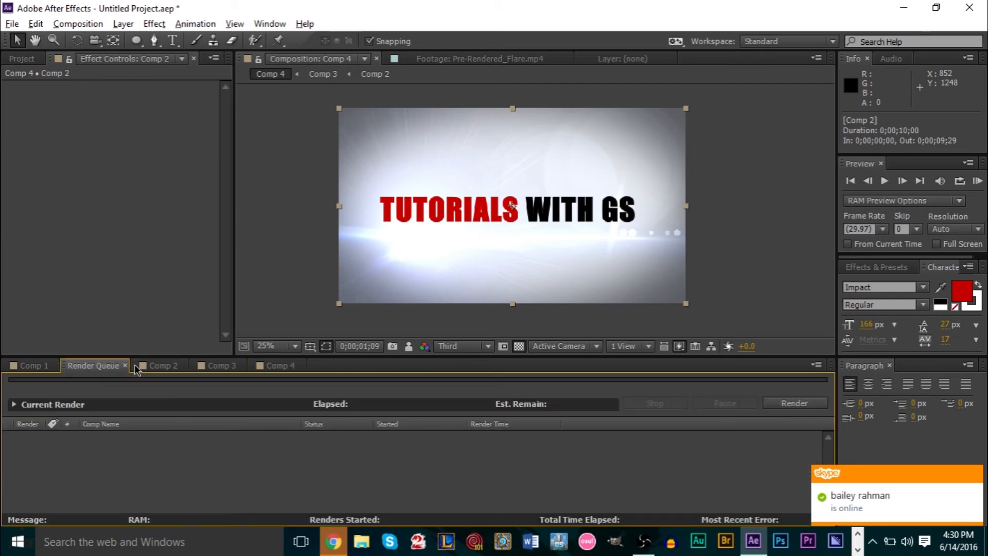
left_click(162, 365)
left_click(220, 365)
left_click(163, 365)
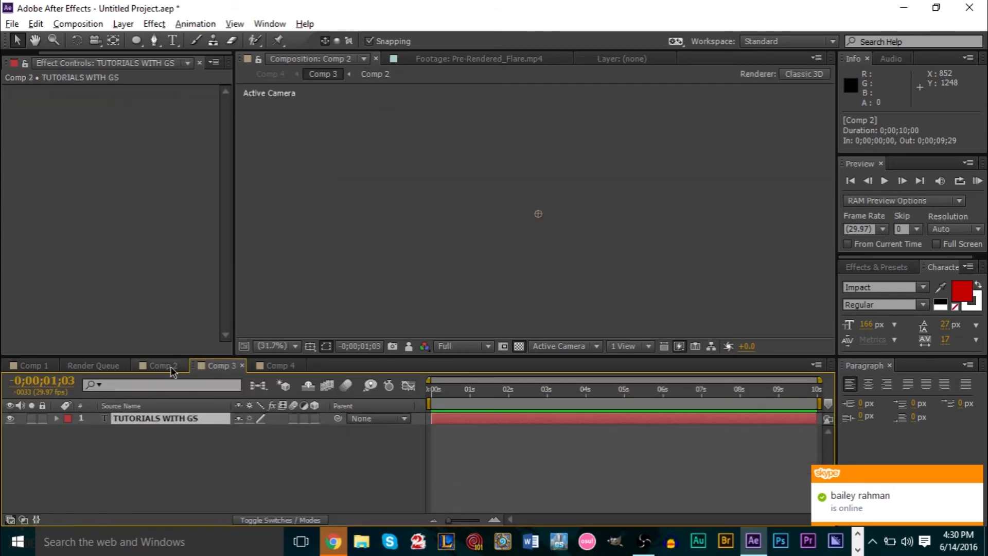
left_click(518, 395)
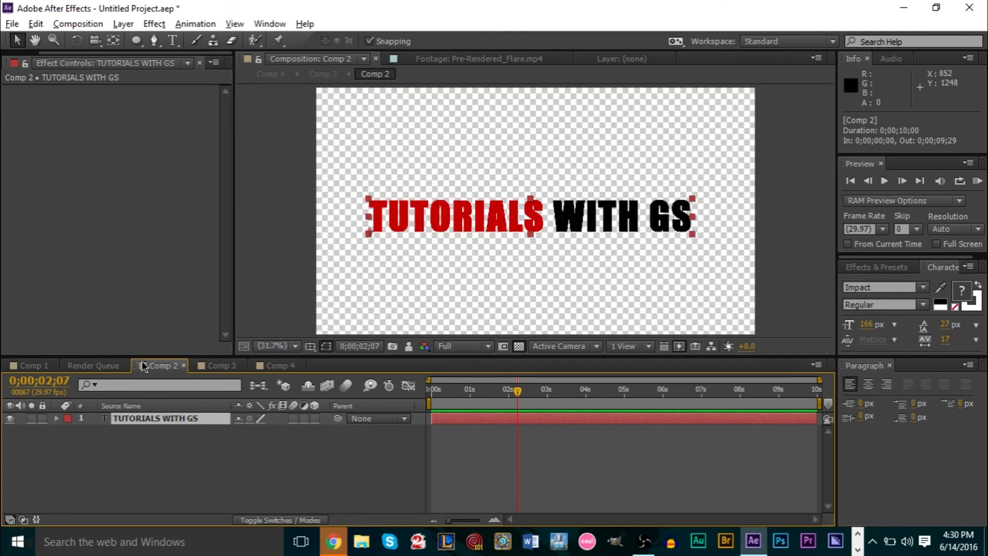
left_click(114, 367)
left_click(162, 366)
left_click(220, 366)
left_click(267, 365)
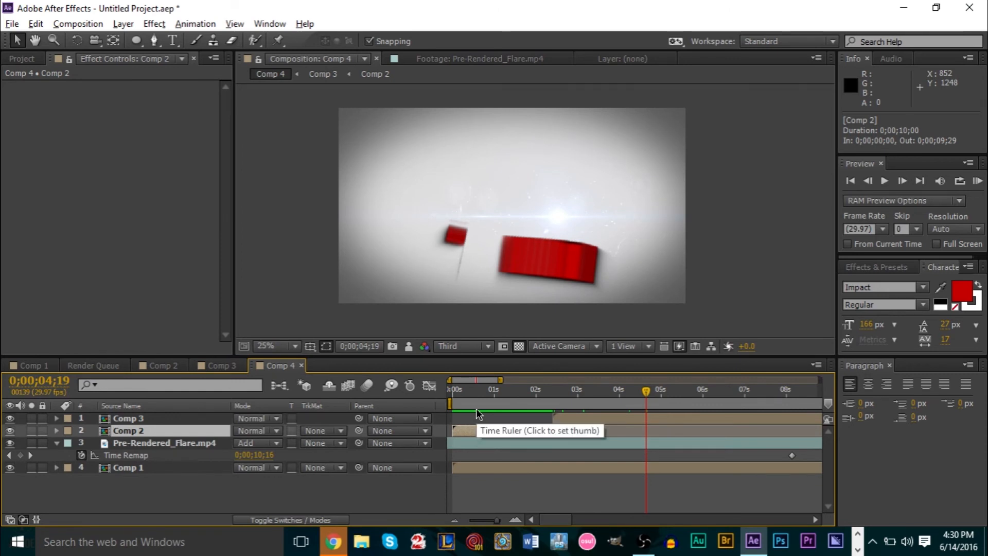
left_click(230, 366)
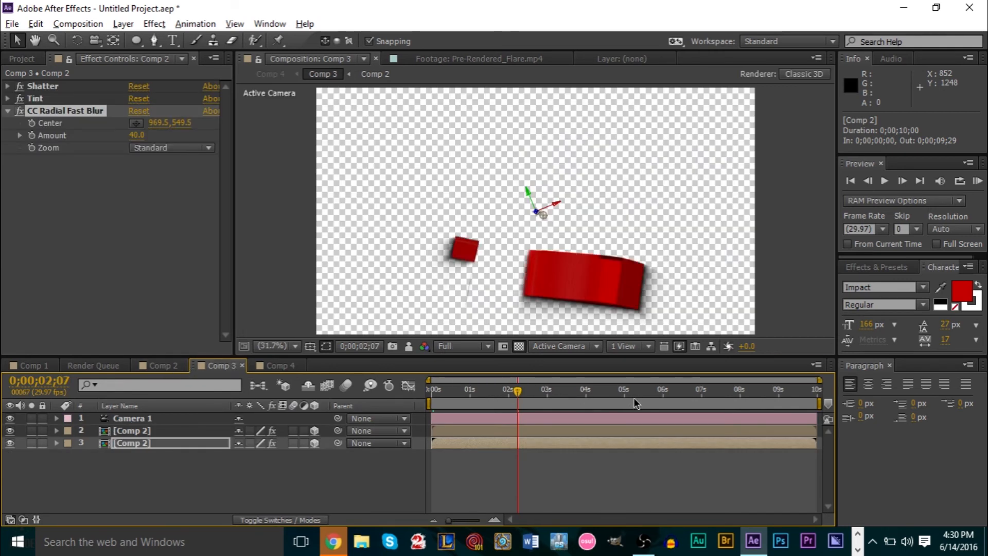
Apply the CC Light Sweep effect to the TUTORIALS WITH GS text layer in Comp 2.
left_click(163, 370)
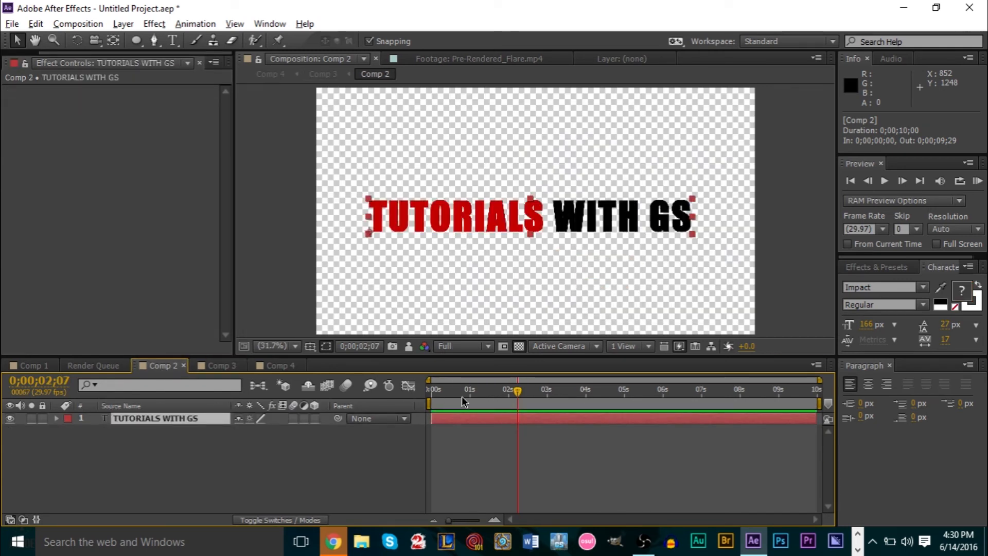
left_click(153, 23)
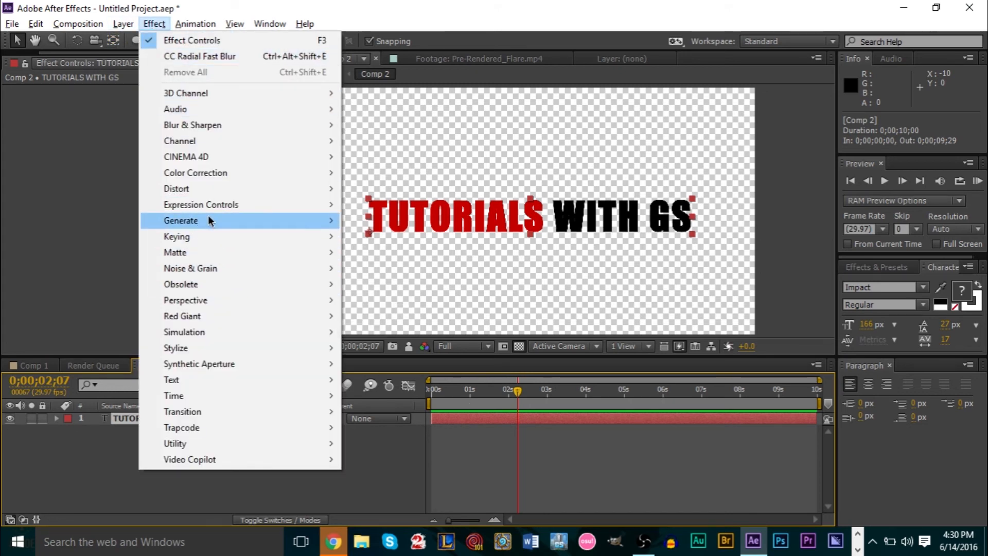
mouse_move(209, 218)
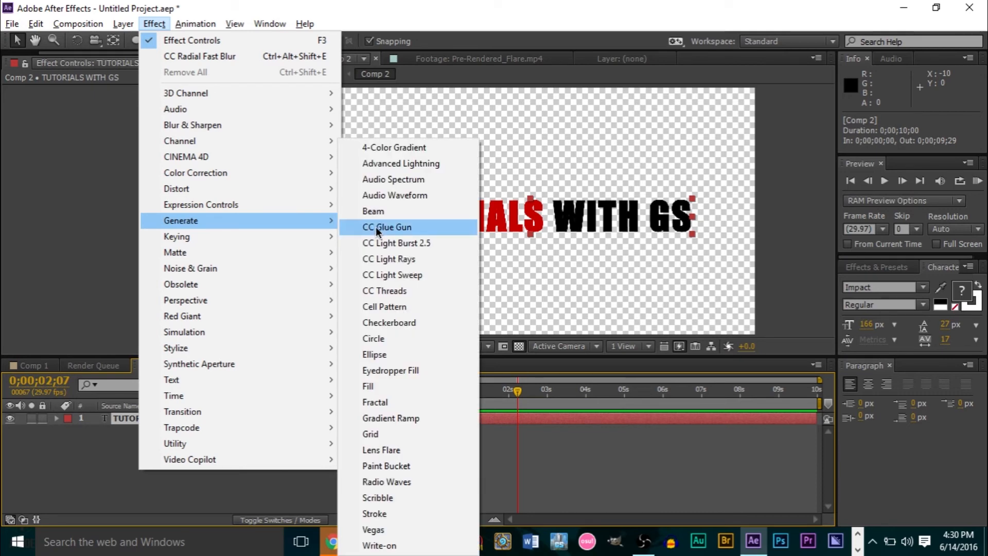
left_click(390, 276)
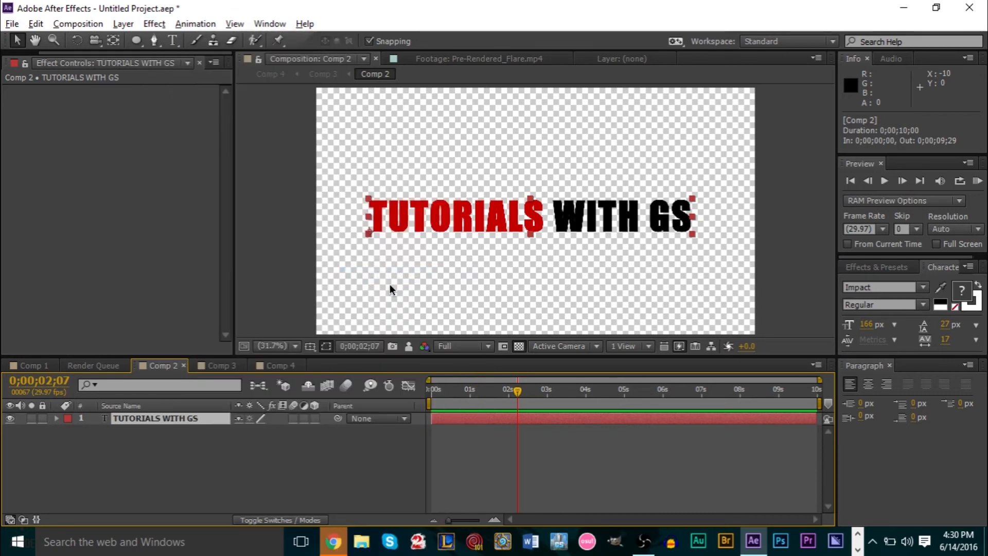
left_click_drag(519, 391, 467, 392)
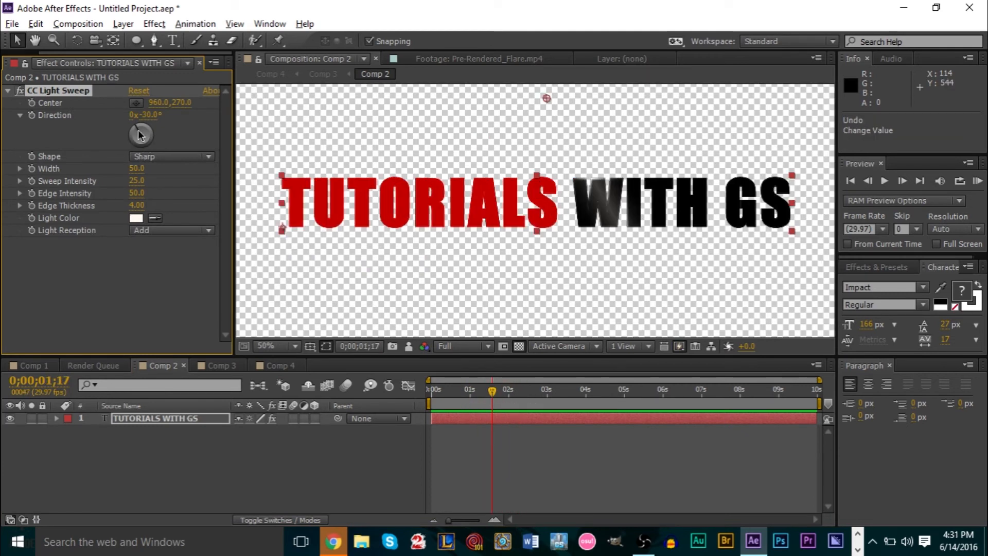
Try a CC Light Sweep direction of about 51°, undo it, and return to the start of Comp 2.
left_click_drag(139, 135, 148, 129)
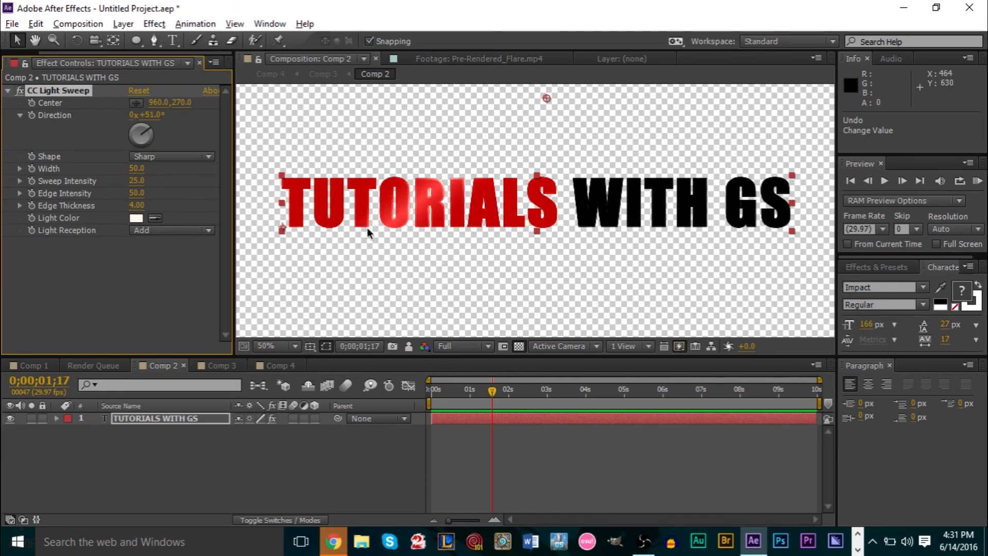
key("ctrl+z")
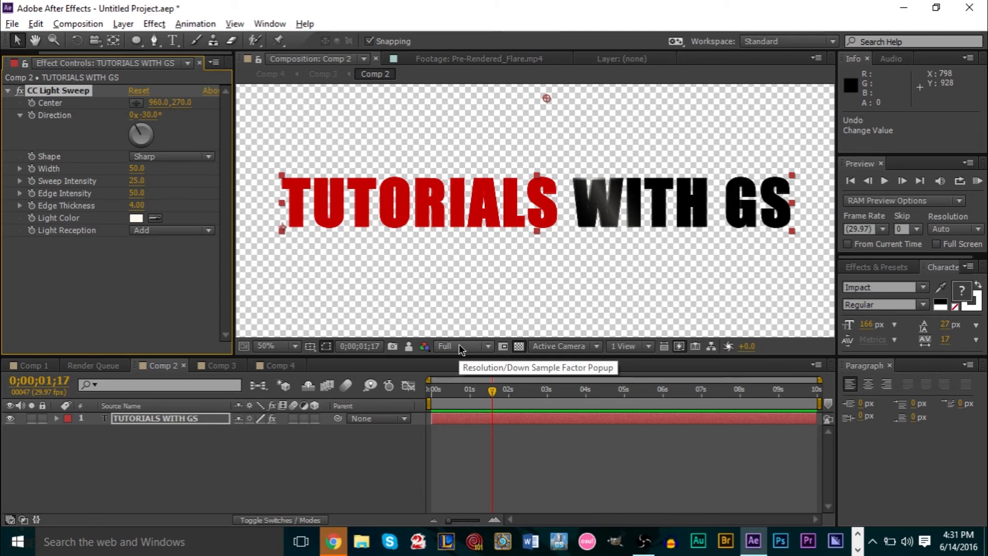
left_click(541, 389)
left_click_drag(541, 394, 425, 395)
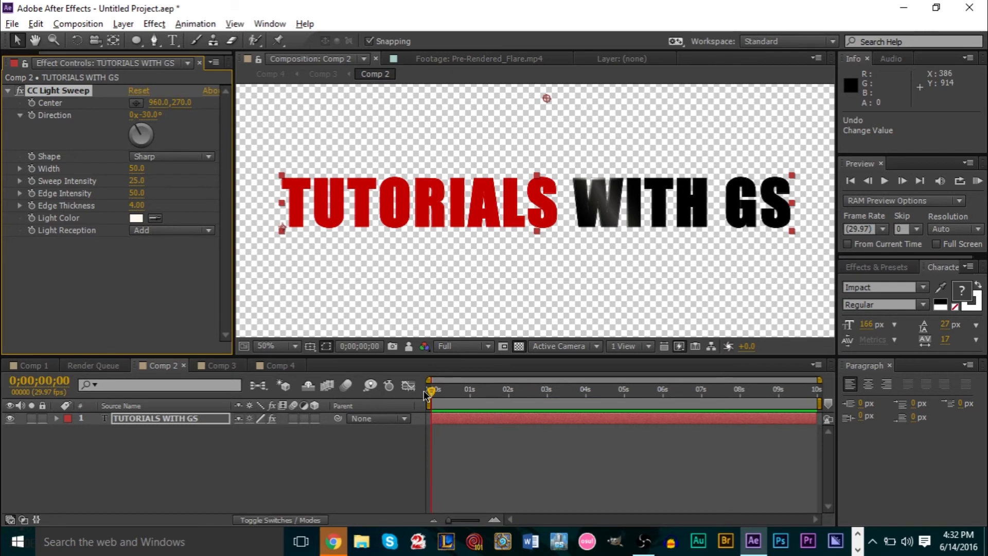
mouse_move(425, 393)
left_mouse_down()
mouse_move(467, 391)
mouse_move(431, 392)
left_mouse_up()
Review the light sweep on the intact title in Comp 4 between about 0;00;00;22 and 0;00;01;07.
left_click(94, 363)
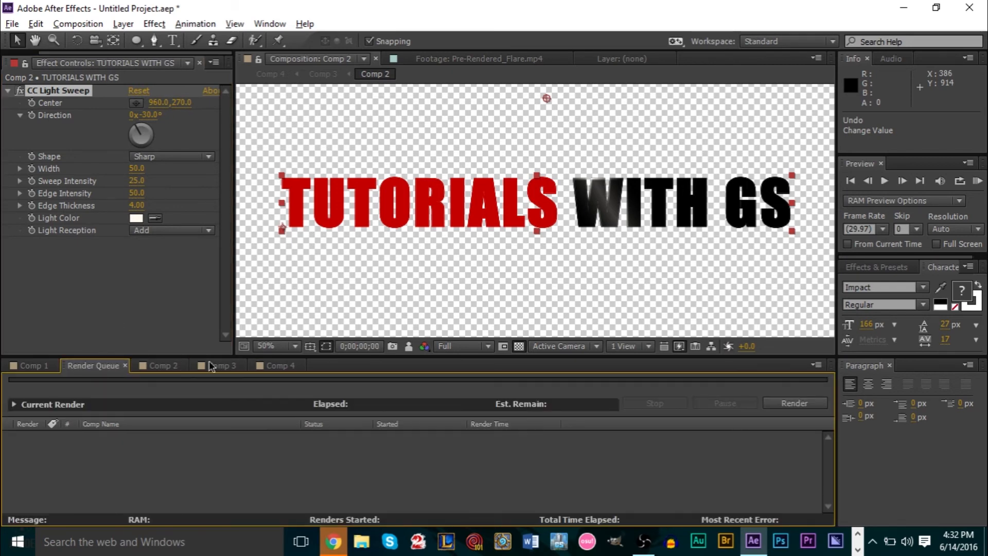
left_click(164, 365)
left_click(217, 366)
left_click(278, 366)
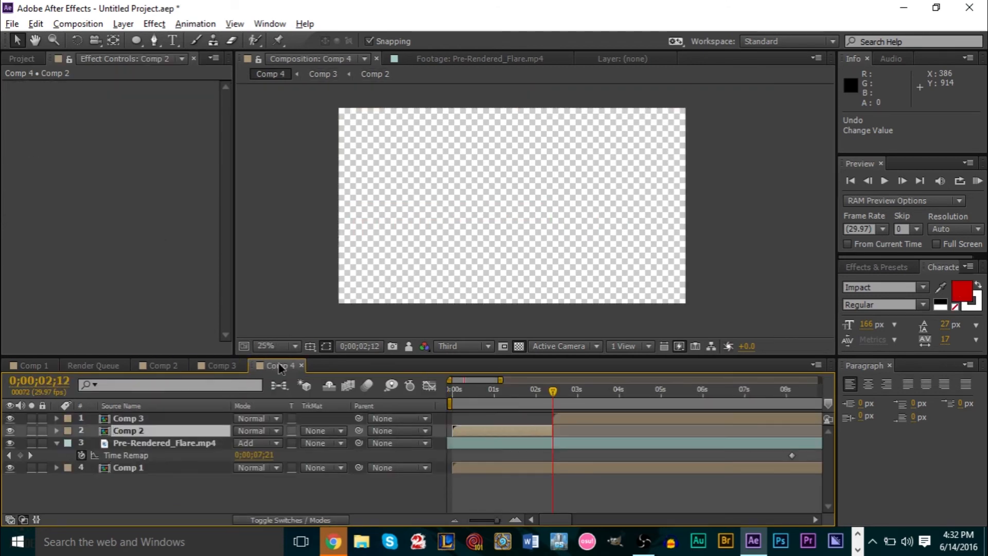
mouse_move(493, 403)
left_mouse_down()
mouse_move(450, 395)
mouse_move(491, 410)
mouse_move(451, 414)
mouse_move(483, 417)
left_mouse_up()
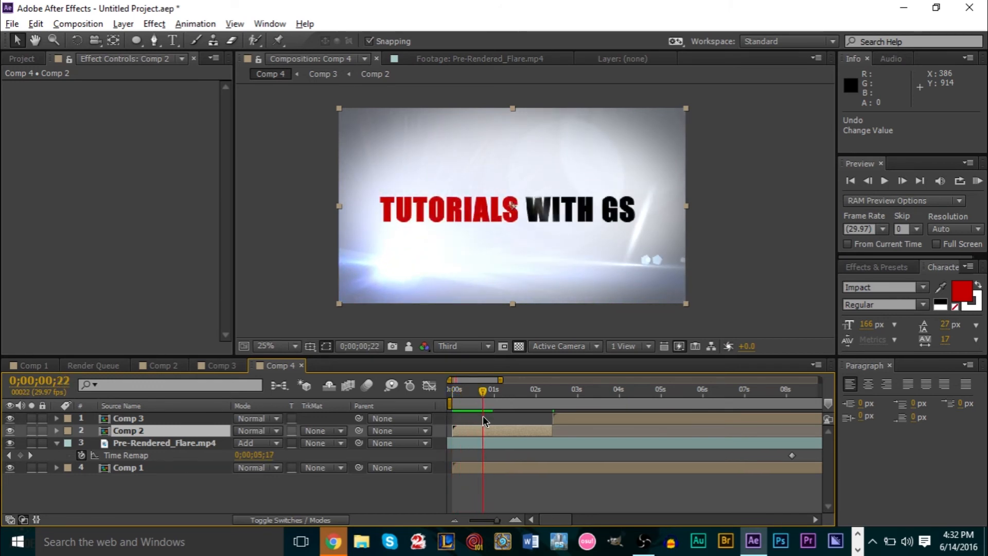
mouse_move(483, 393)
left_mouse_down()
mouse_move(551, 404)
mouse_move(494, 400)
mouse_move(501, 399)
left_mouse_up()
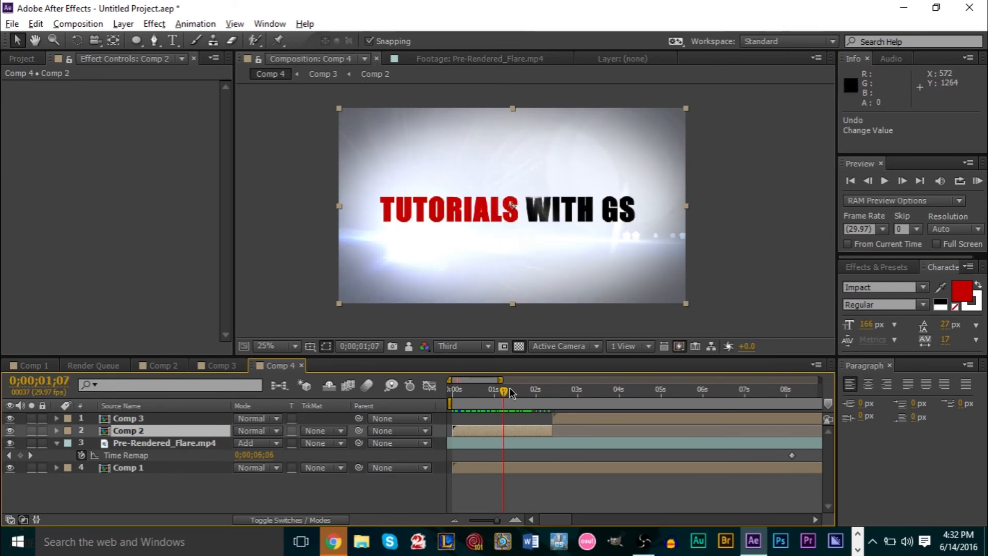
Keyframe the title's CC Light Sweep center at 36.0, 270.0 at 0;00;01;00 in Comp 2.
left_click_drag(505, 392, 539, 392)
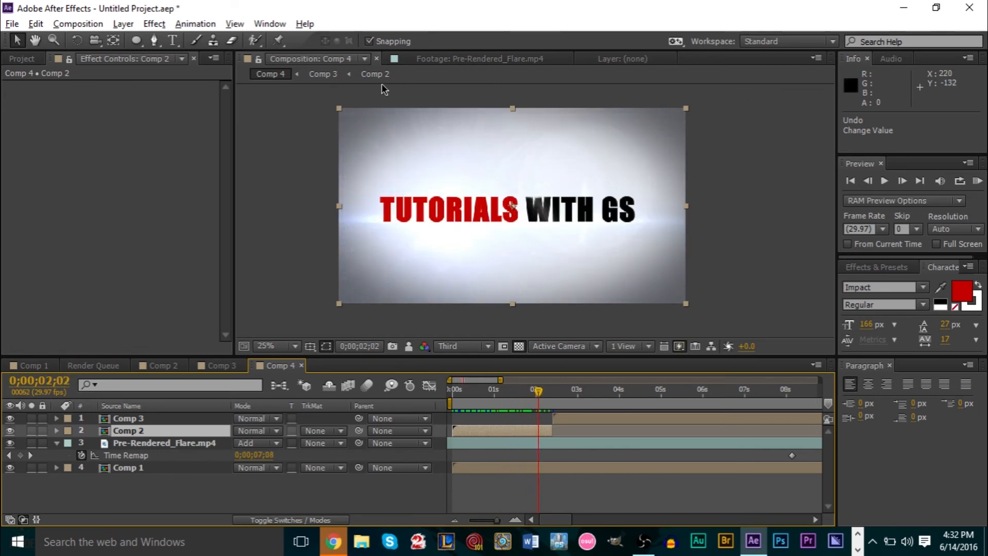
left_click(224, 366)
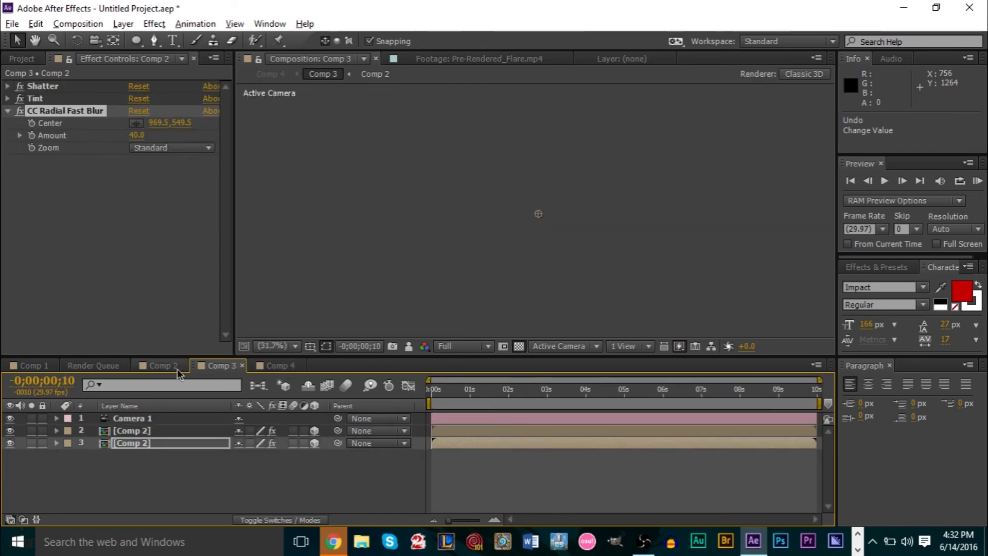
left_click(157, 365)
left_click_drag(482, 390, 474, 391)
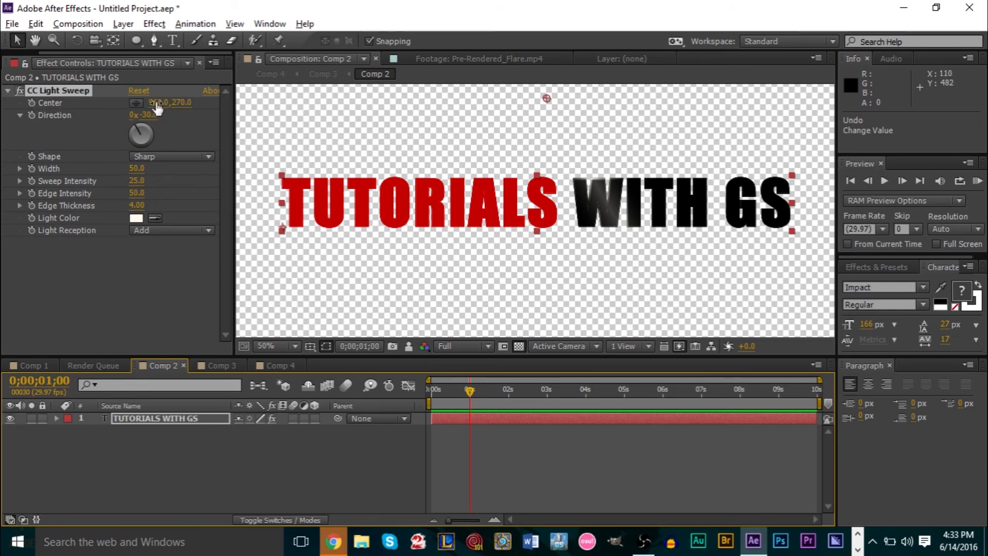
left_click_drag(157, 108, 8, 108)
mouse_move(103, 124)
left_mouse_down()
mouse_move(159, 105)
mouse_move(104, 102)
mouse_move(111, 94)
mouse_move(213, 82)
mouse_move(152, 112)
mouse_move(124, 94)
mouse_move(51, 99)
left_mouse_up()
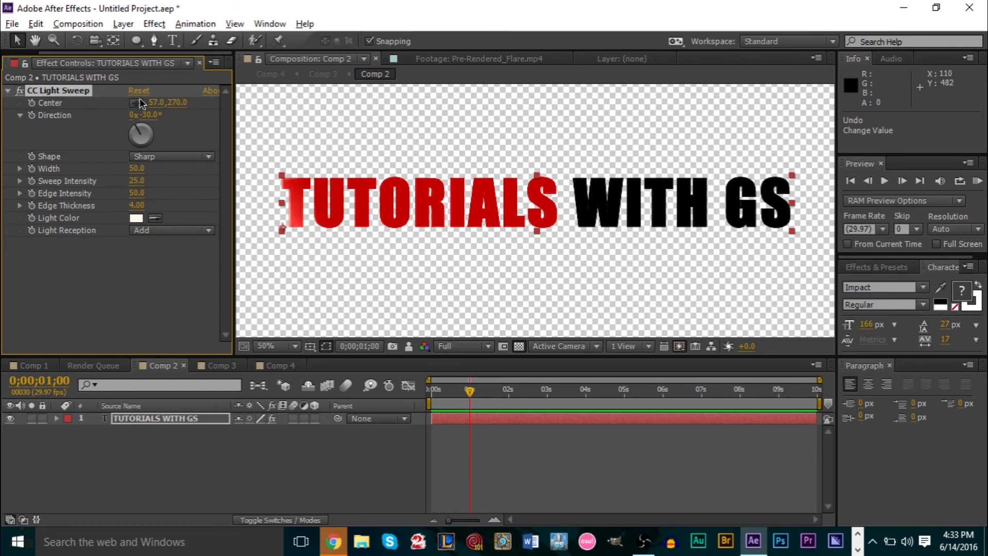
mouse_move(161, 102)
left_mouse_down()
mouse_move(132, 99)
mouse_move(147, 99)
left_mouse_up()
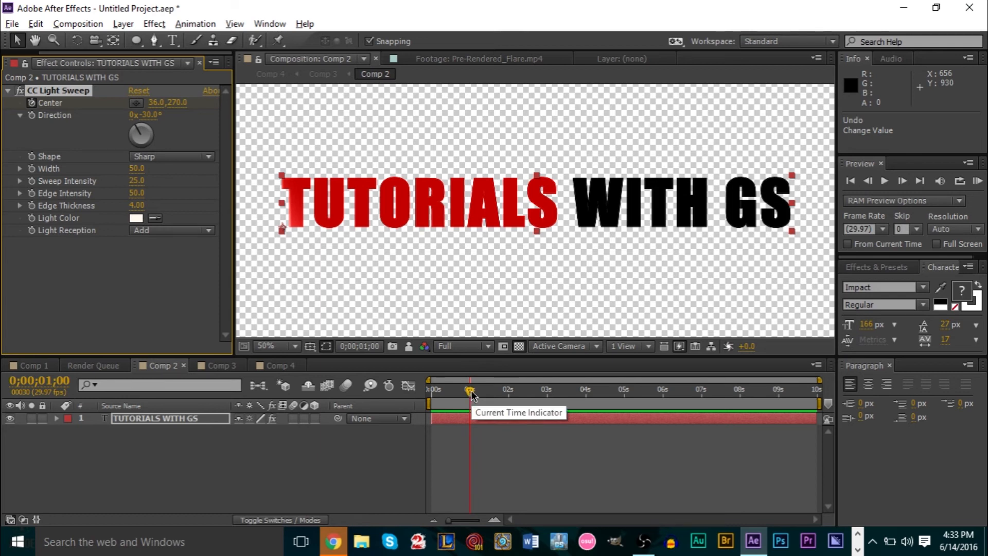
Set the CC Light Sweep center to 1520.0, 270.0 at 0;00;01;16 so the light crosses the whole title.
left_click_drag(471, 392, 490, 402)
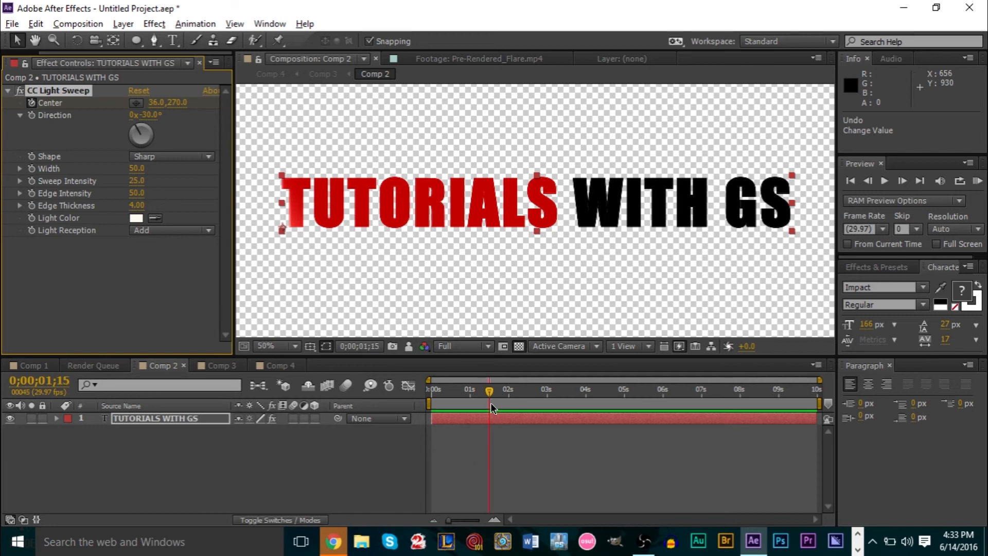
left_click(492, 403)
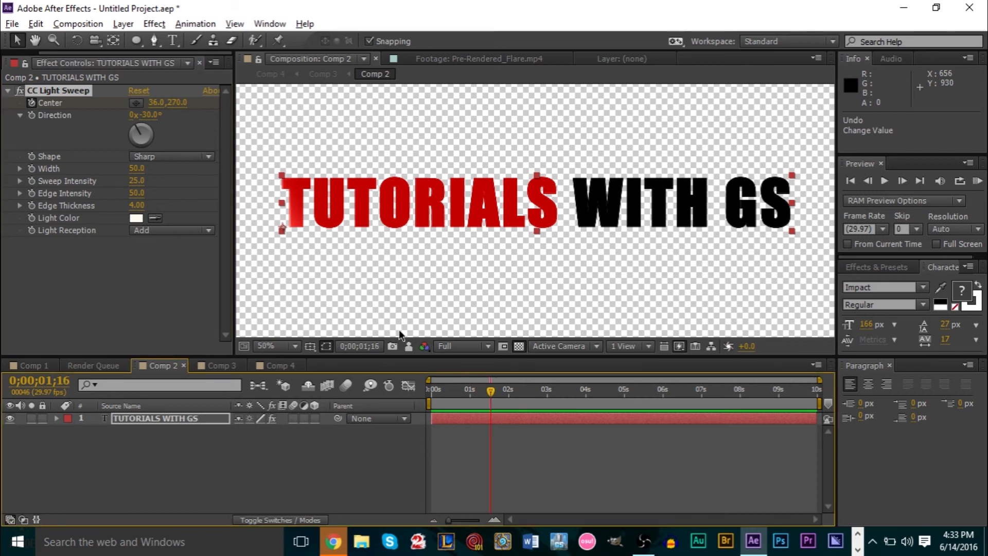
left_click_drag(155, 106, 163, 103)
left_click_drag(296, 116, 583, 129)
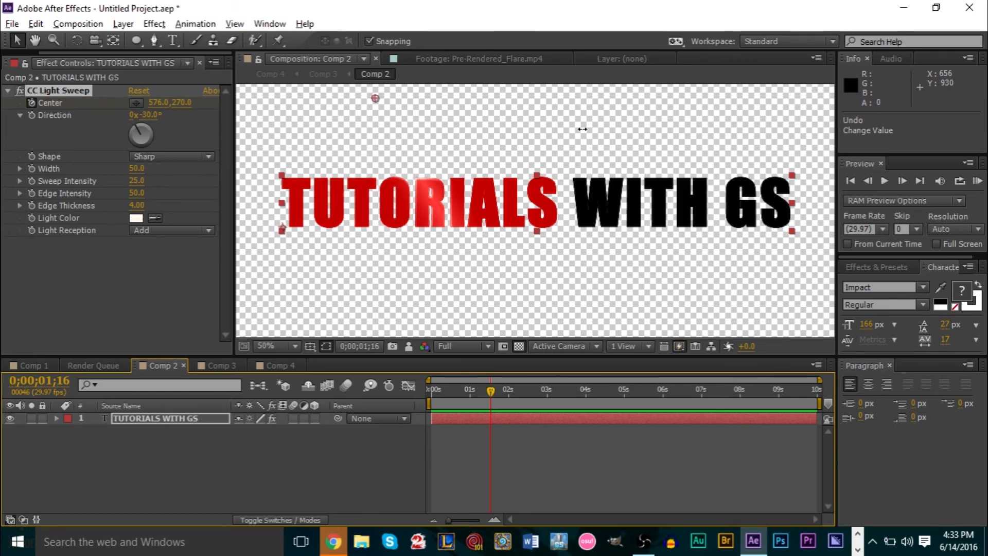
left_click_drag(750, 129, 984, 94)
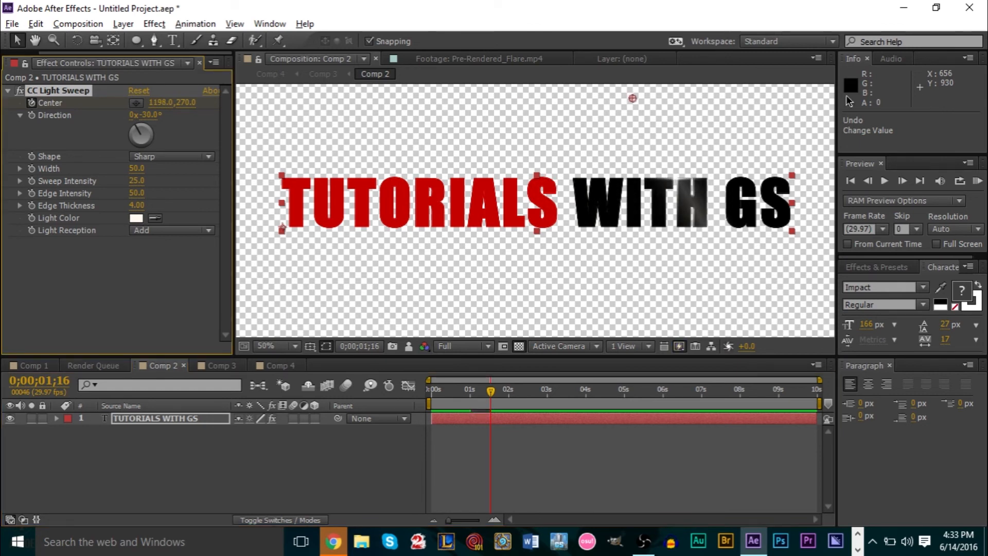
left_click_drag(178, 113, 189, 101)
left_click_drag(275, 100, 393, 101)
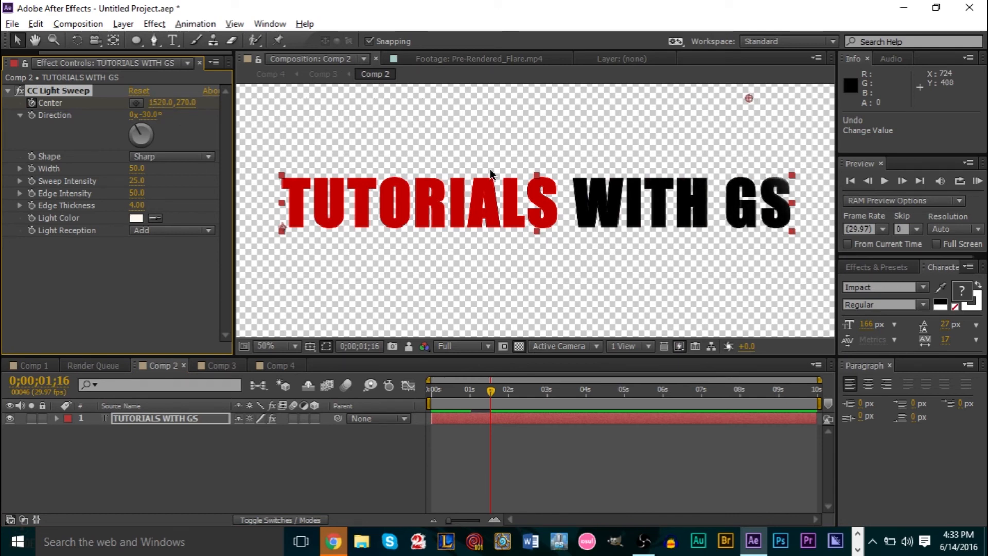
Preview the animated light sweep from the start of Comp 2.
left_click_drag(490, 390, 432, 391)
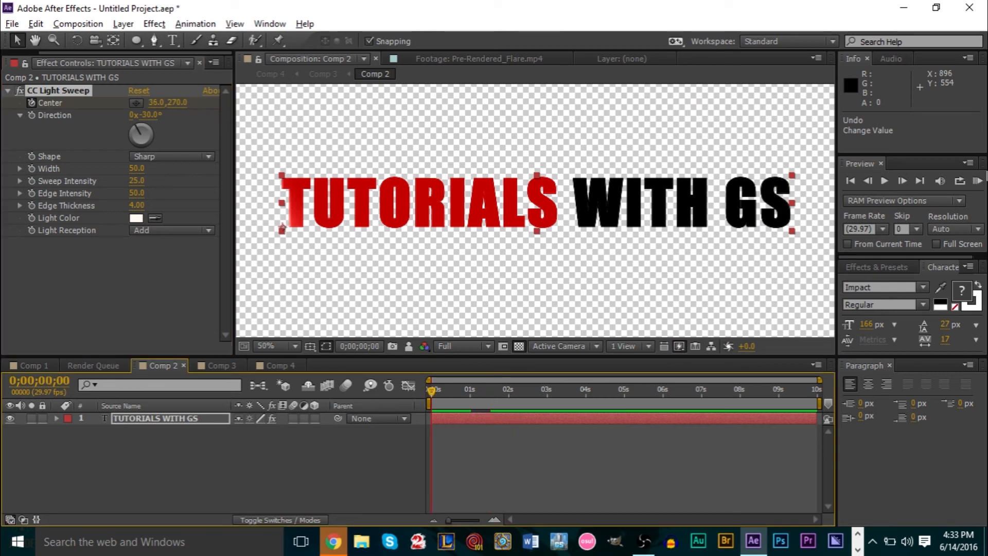
left_click(977, 182)
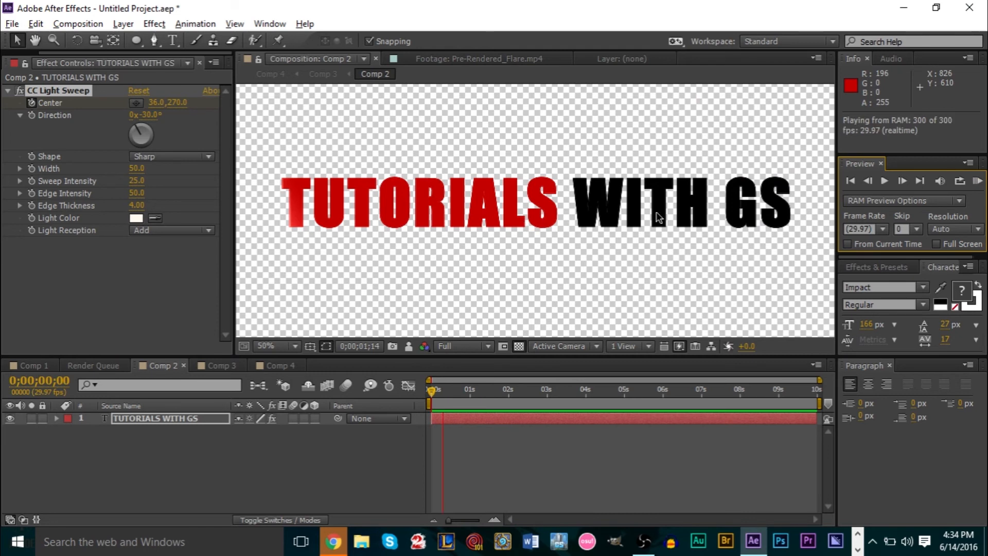
key("space")
key("space")
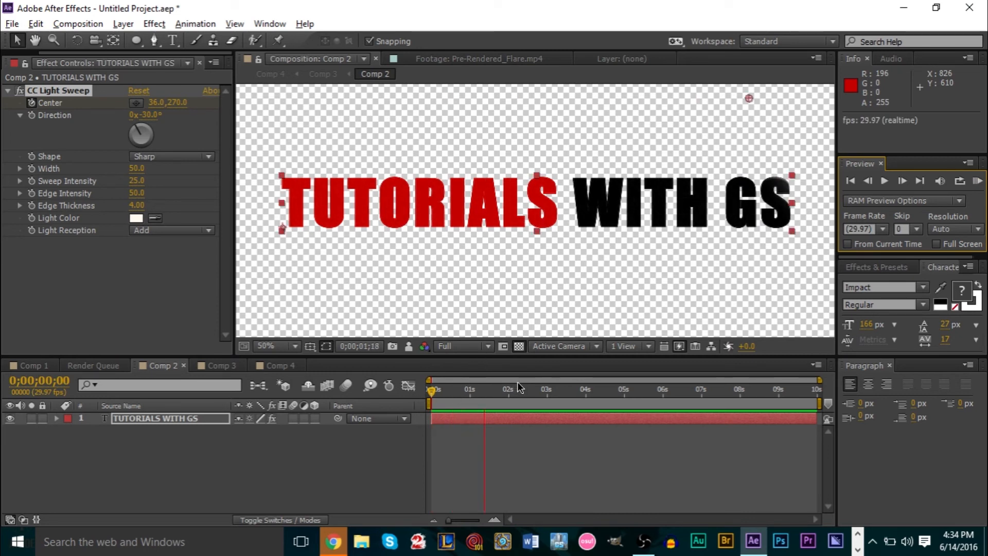
left_click(189, 369)
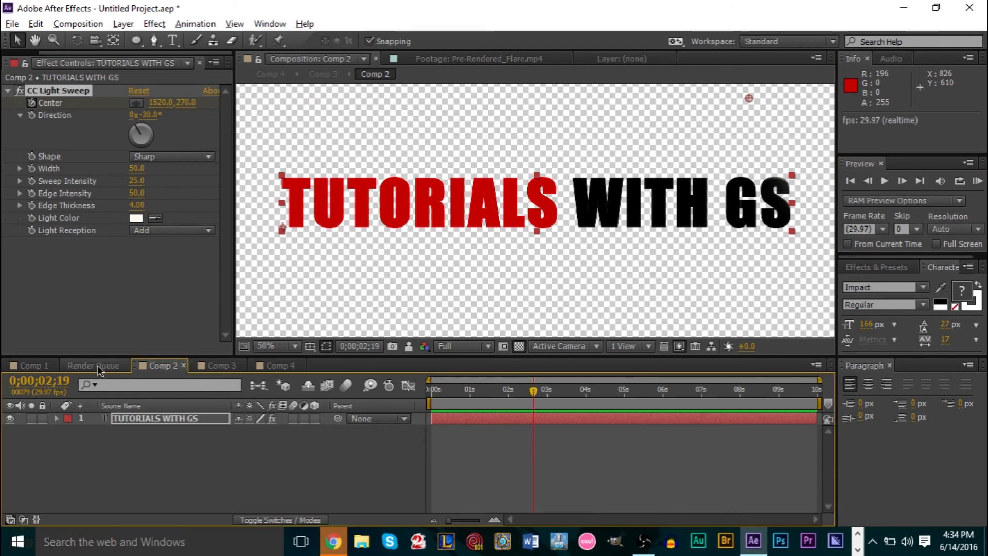
Preview Comp 4 from its start and check how the sweep, shatter and closing tagline play together.
left_click(278, 365)
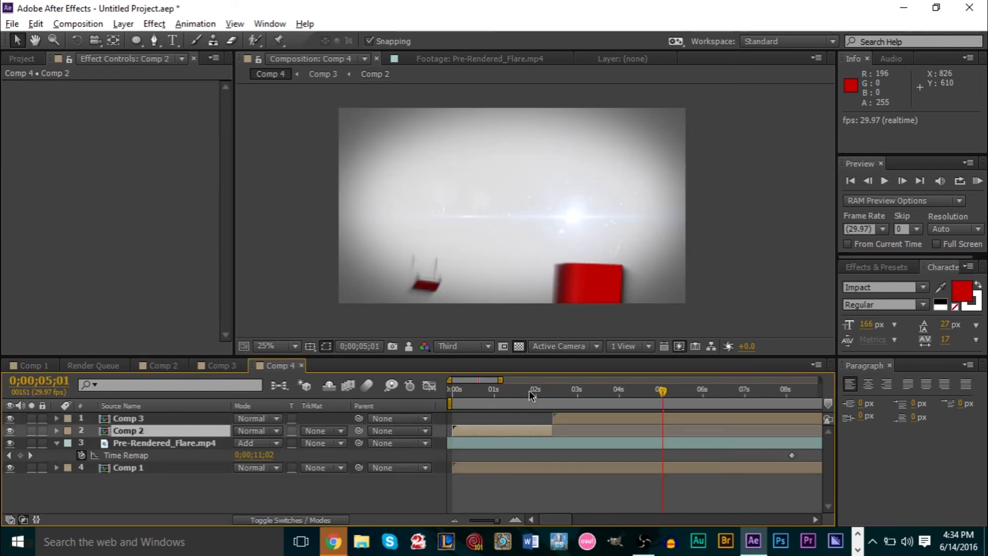
key("Home")
left_click(977, 183)
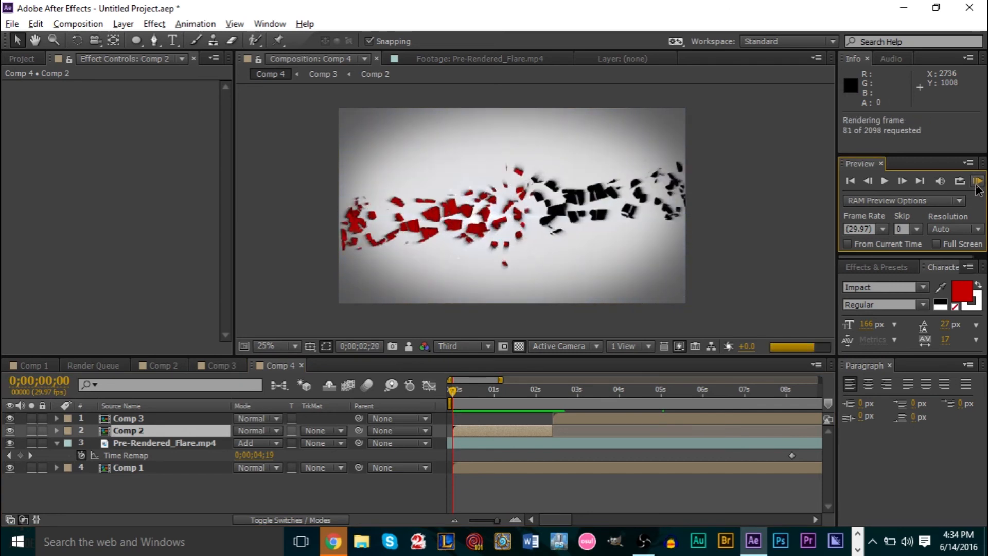
key("space")
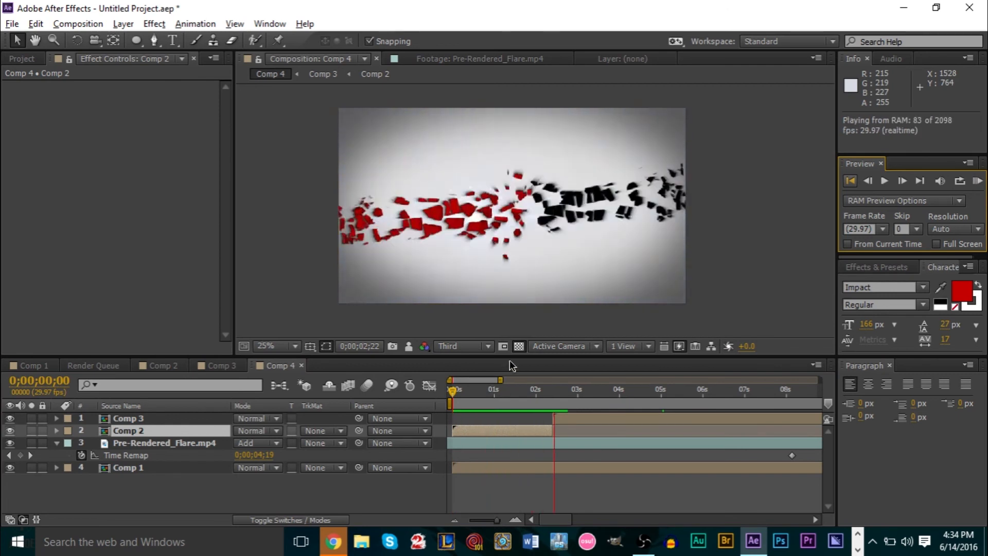
key("space")
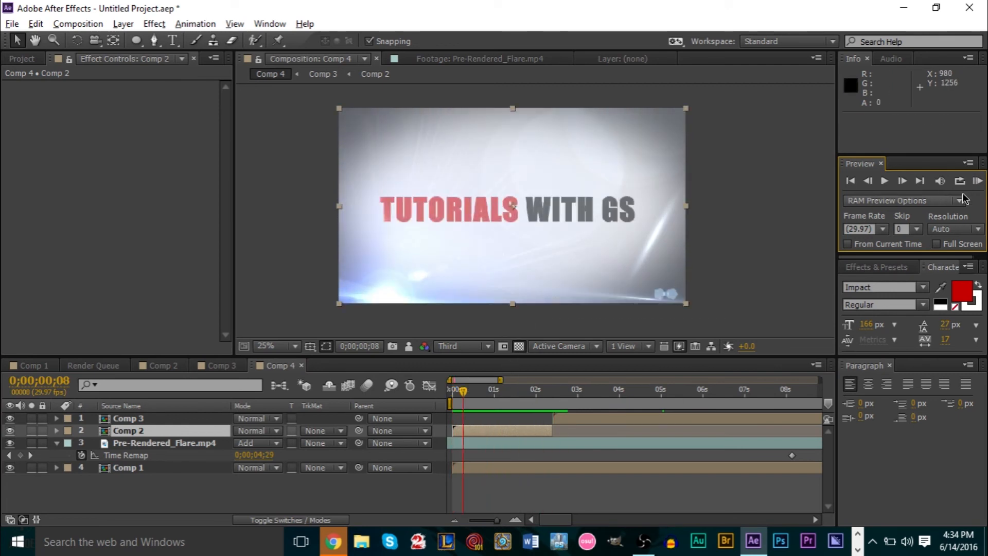
left_click(977, 181)
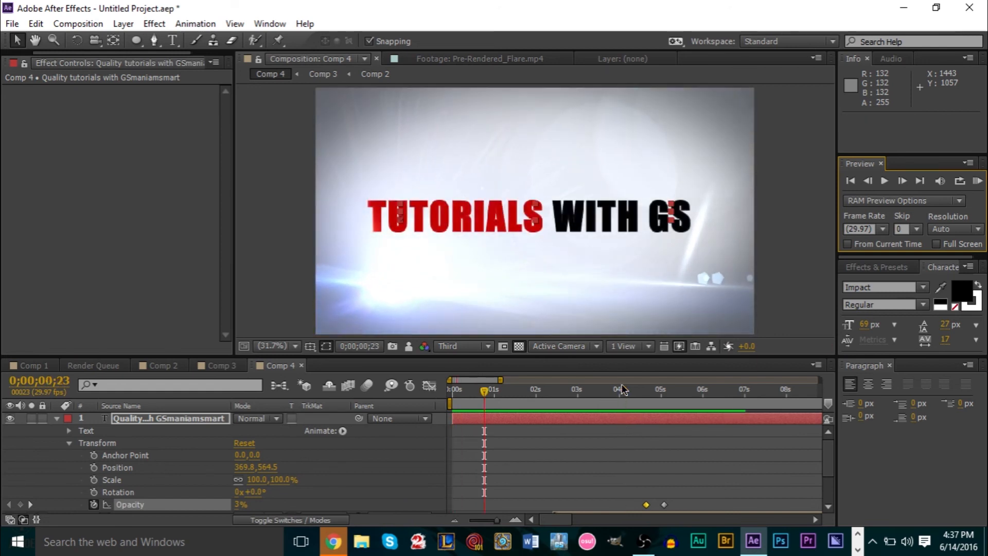
left_click_drag(615, 390, 728, 408)
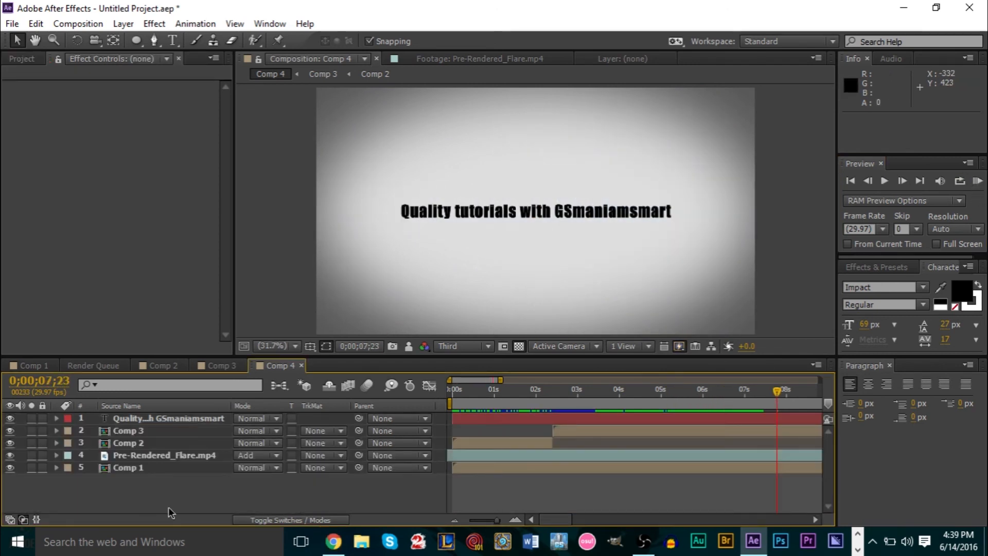
Pre-compose all five layers of Comp 4 under the default name, moving all attributes into the new composition.
left_click_drag(156, 495, 110, 412)
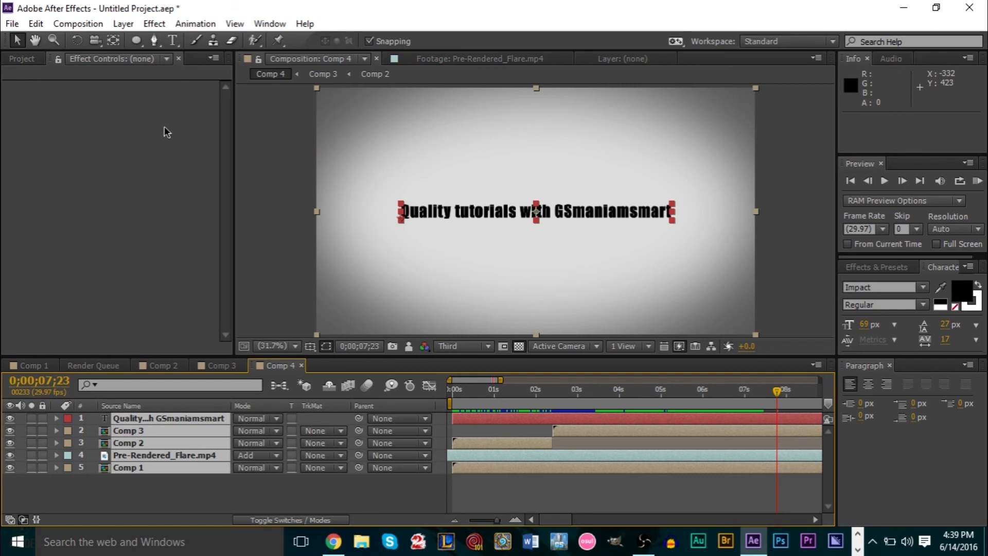
left_click(124, 24)
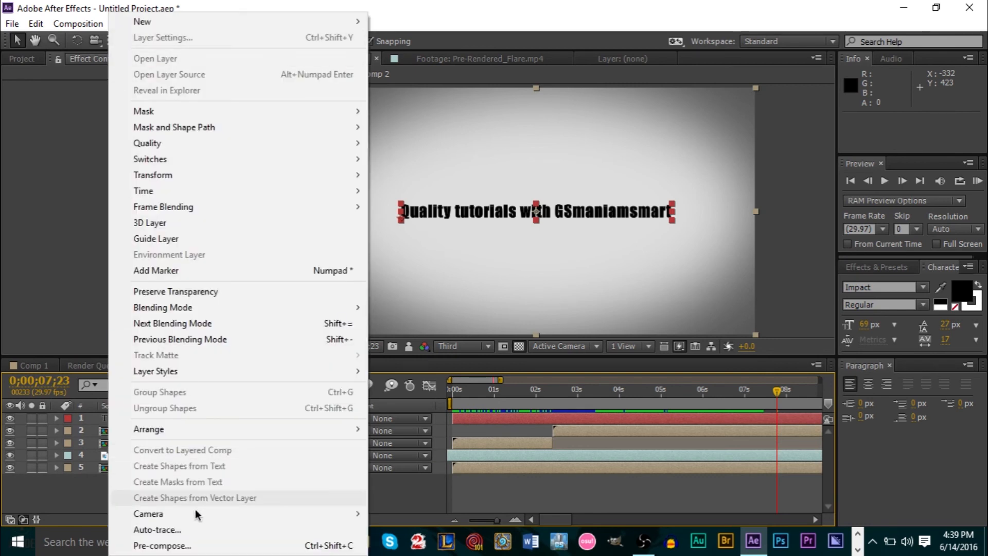
left_click(196, 550)
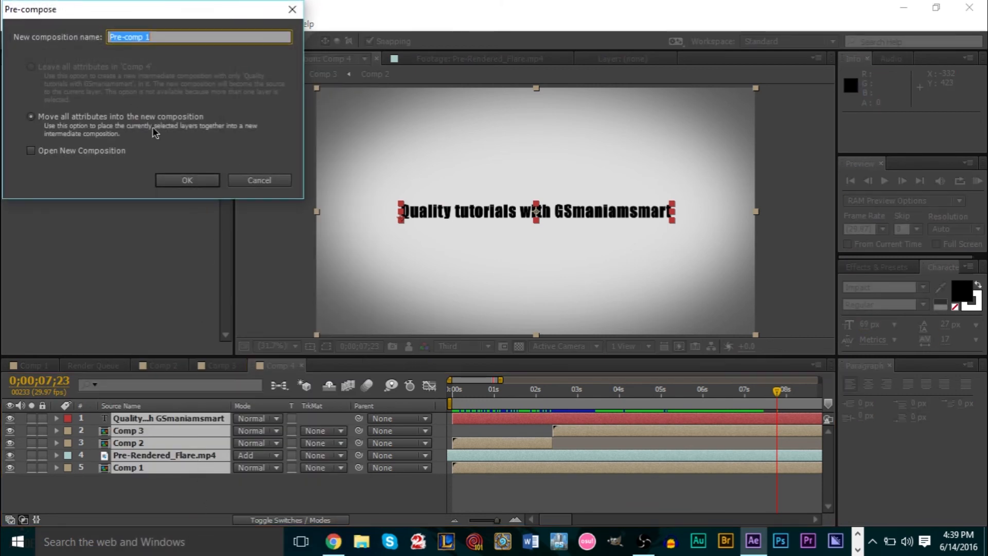
left_click(173, 176)
Add an opacity keyframe of 100% to the pre-composed layer at 0;00;07;18.
left_click_drag(481, 396, 770, 397)
left_click(58, 418)
left_click(64, 432)
left_click(69, 435)
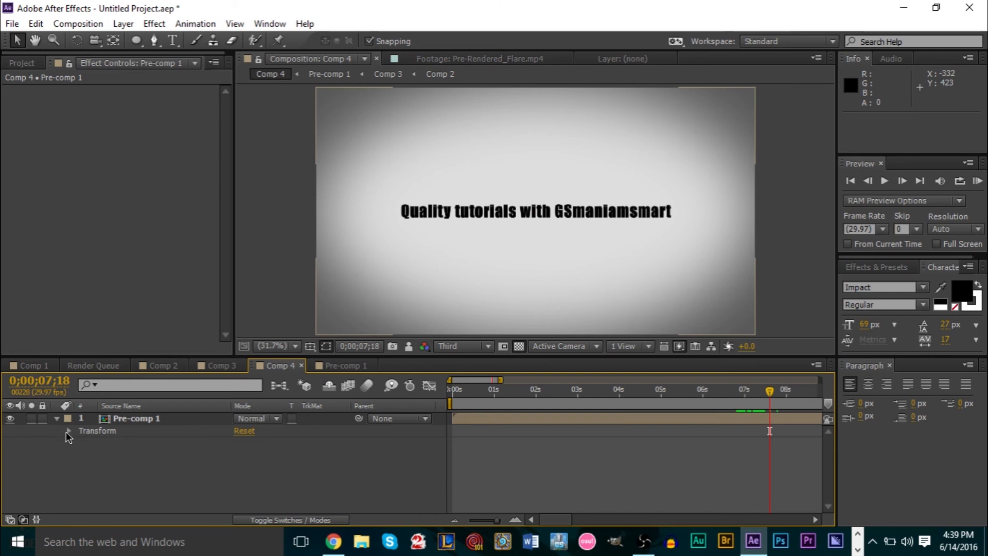
left_click(67, 432)
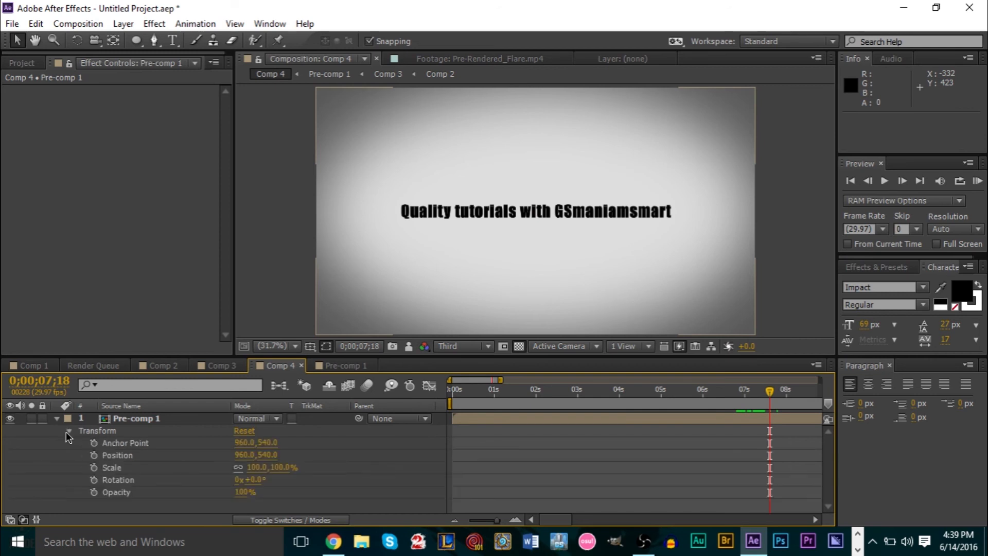
left_click(93, 493)
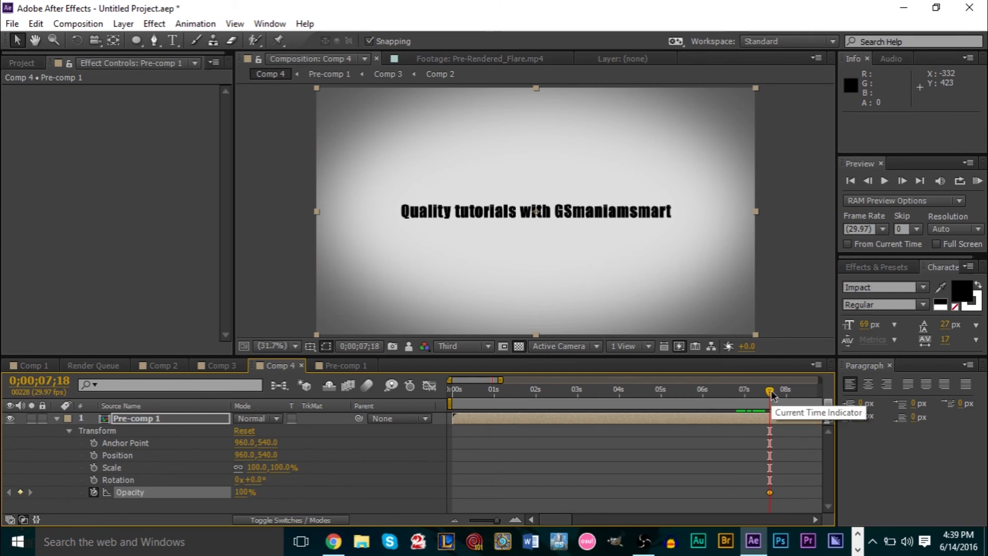
Set the pre-composed layer's opacity to 0% at 0;00;08;00 to fade the intro out.
left_click_drag(771, 390, 789, 399)
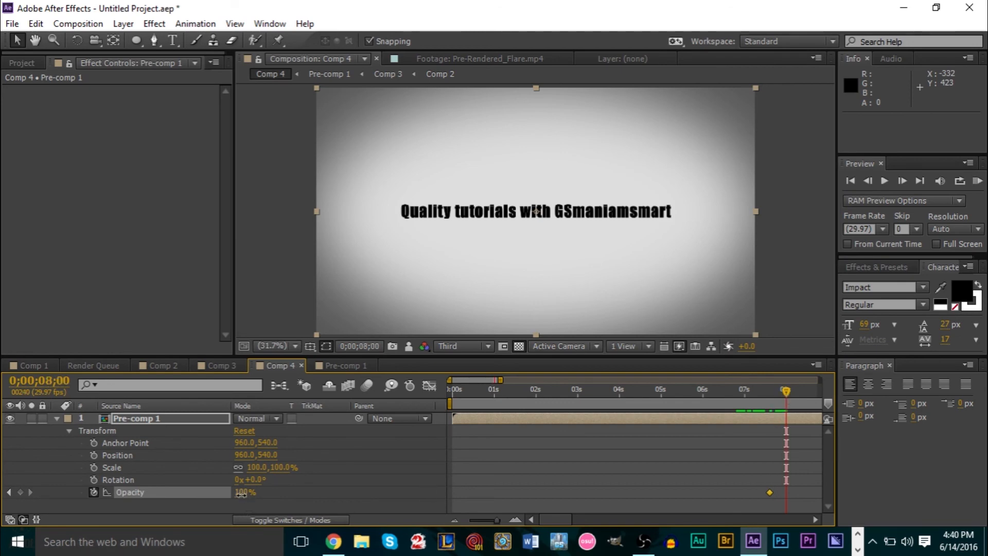
left_click_drag(241, 496, 113, 495)
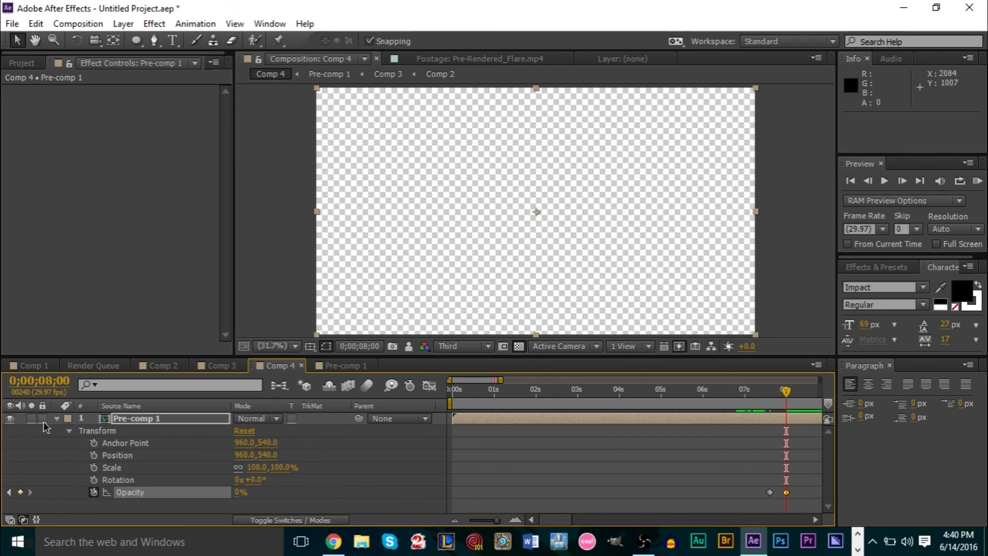
left_click(57, 420)
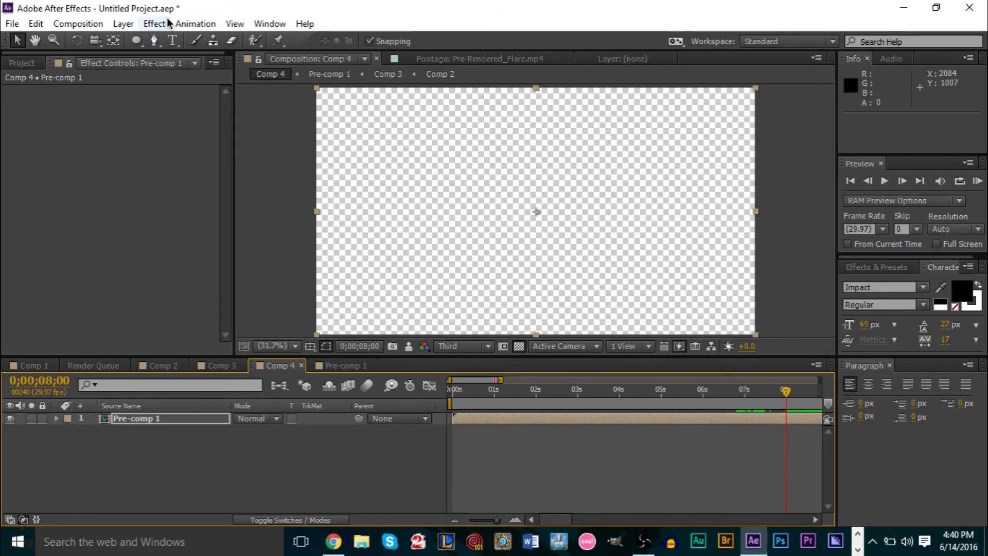
Add a black solid to Comp 4 and place it beneath the pre-composed layer.
left_click(128, 23)
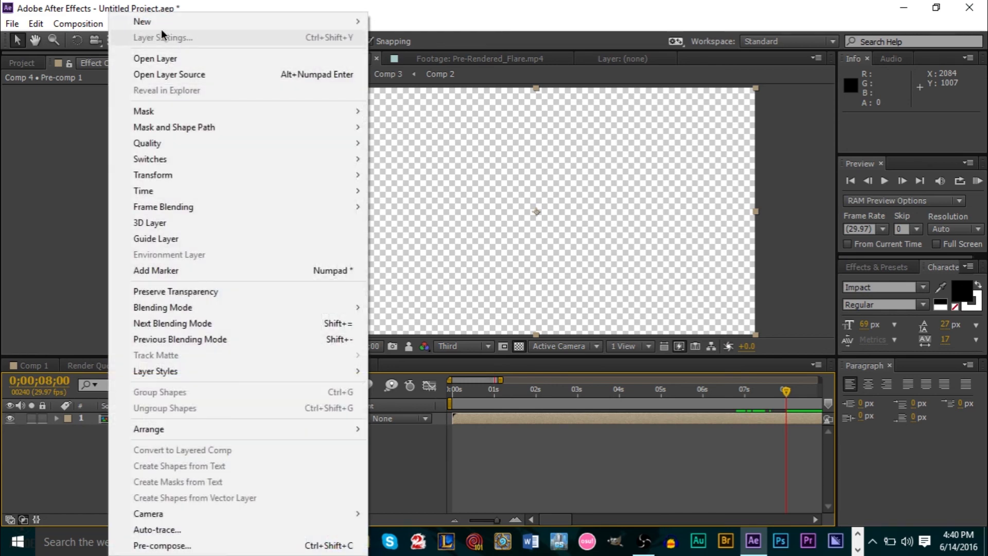
mouse_move(340, 21)
left_click(465, 34)
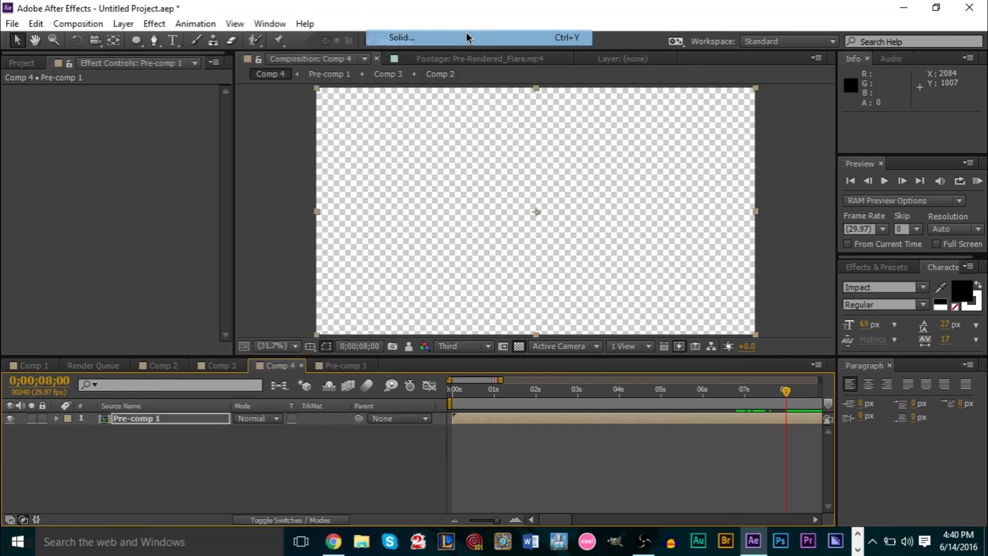
left_click(420, 391)
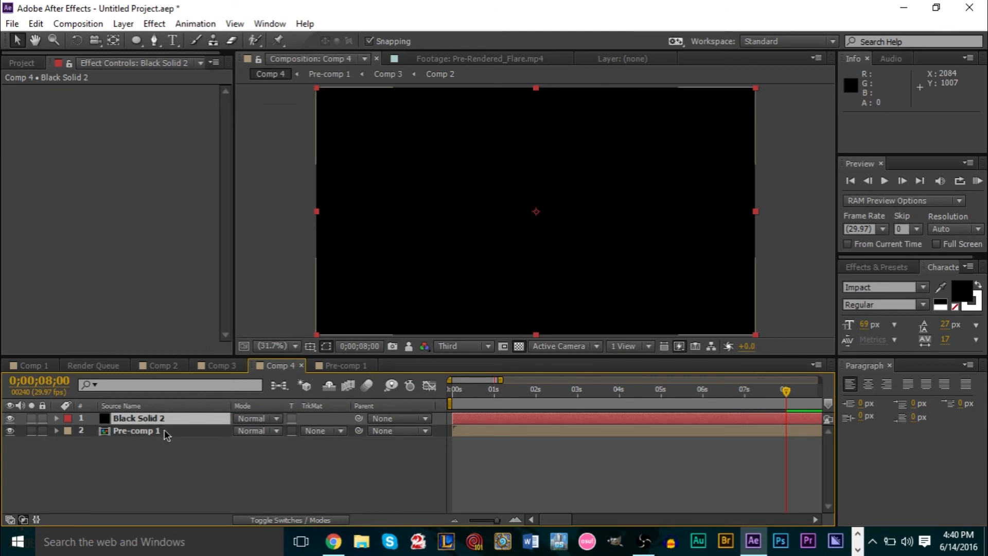
mouse_move(164, 418)
left_mouse_down()
mouse_move(148, 432)
mouse_move(150, 417)
left_mouse_up()
left_click(140, 432)
Return to the start of Comp 4 and set the composition view's resolution to Full.
left_click(765, 391)
left_click_drag(765, 391, 226, 399)
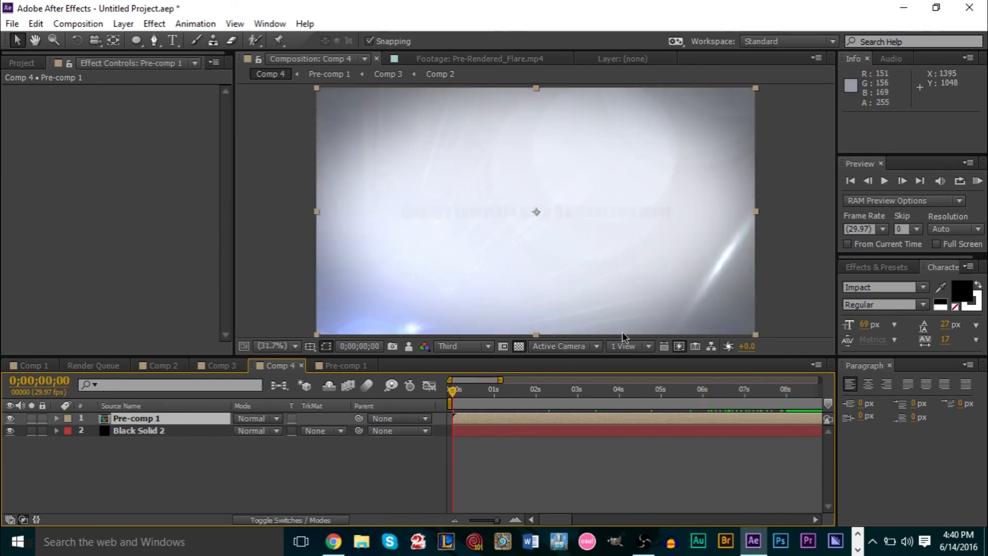
left_click(456, 345)
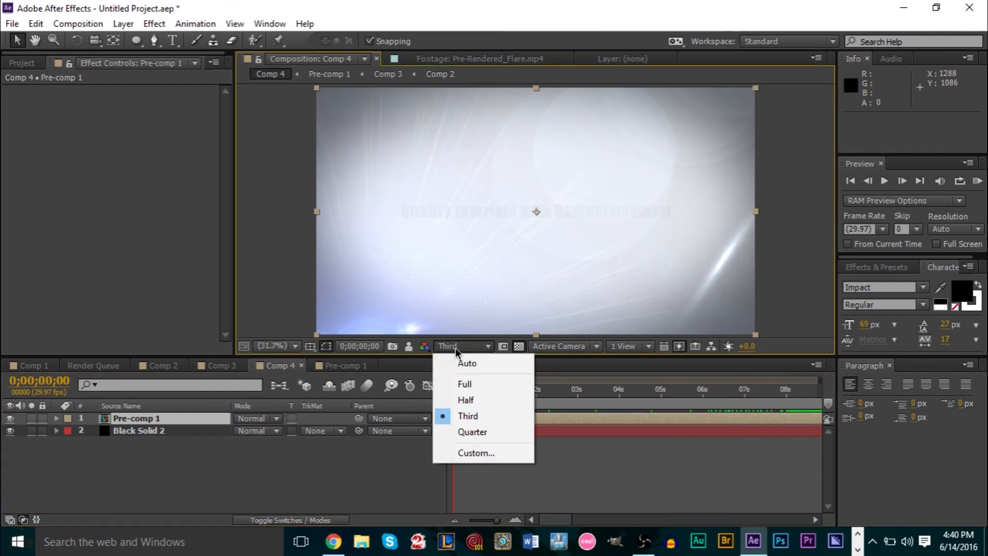
left_click(473, 386)
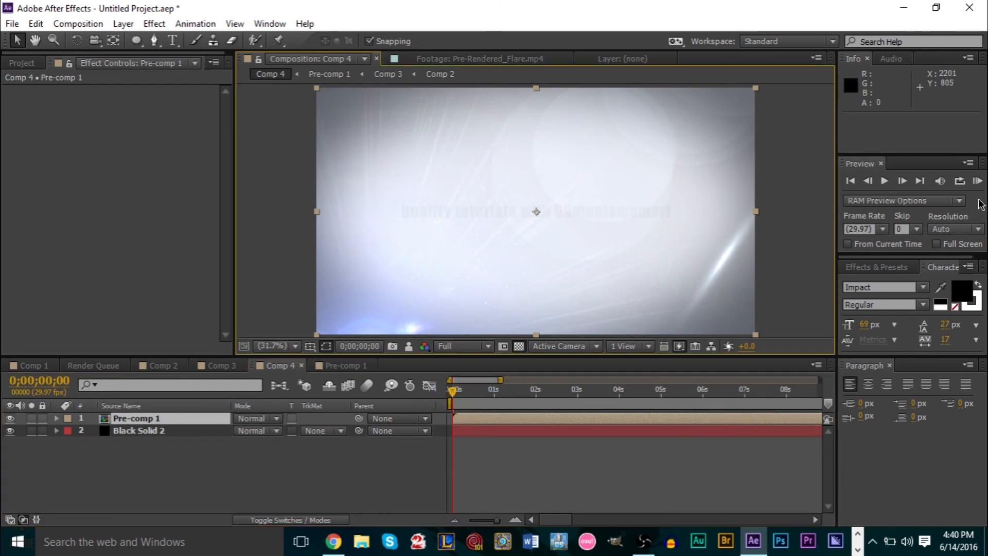
Preview Comp 4 from the start and examine the title between 0;00;01;19 and 0;00;03;22.
left_click(977, 181)
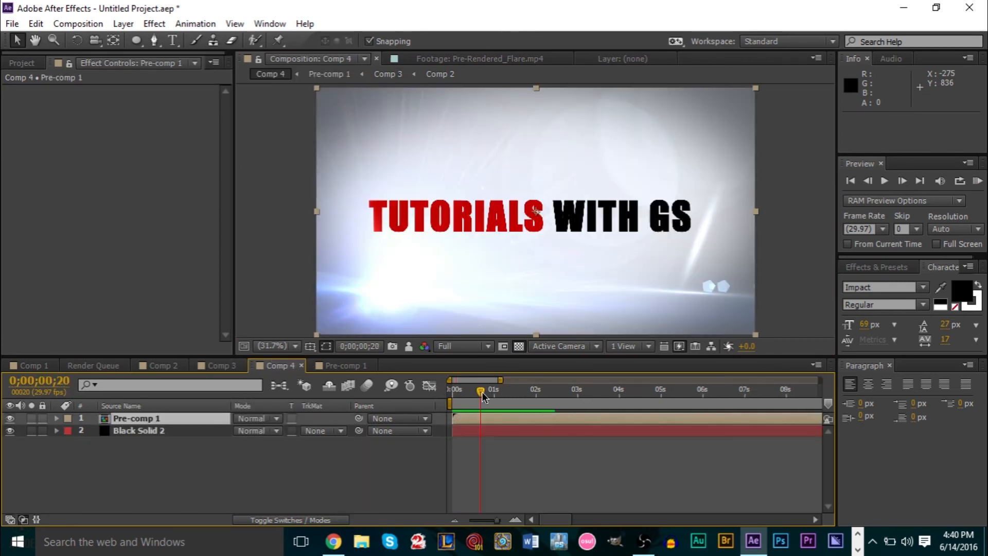
left_click(607, 395)
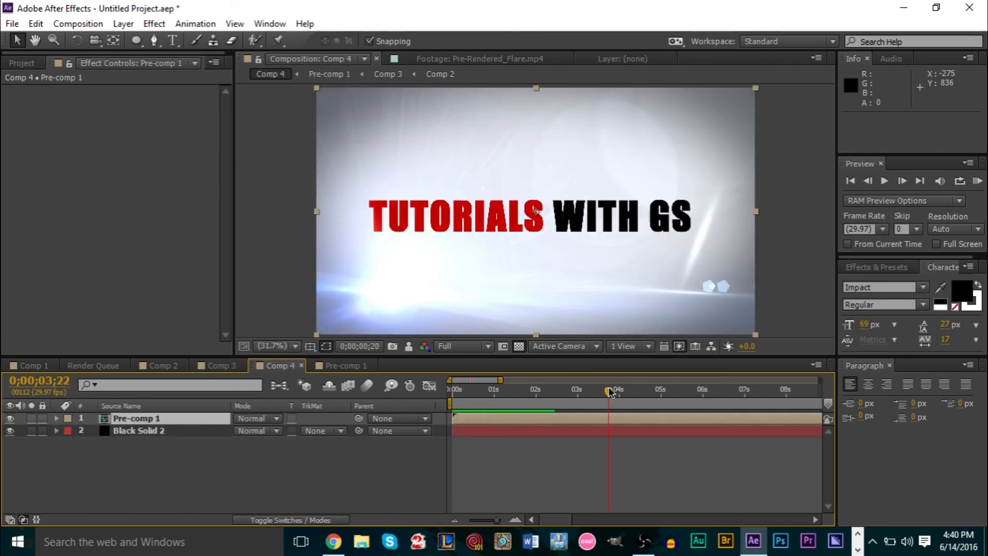
left_click(549, 392)
mouse_move(549, 393)
left_mouse_down()
mouse_move(562, 392)
mouse_move(552, 393)
left_mouse_up()
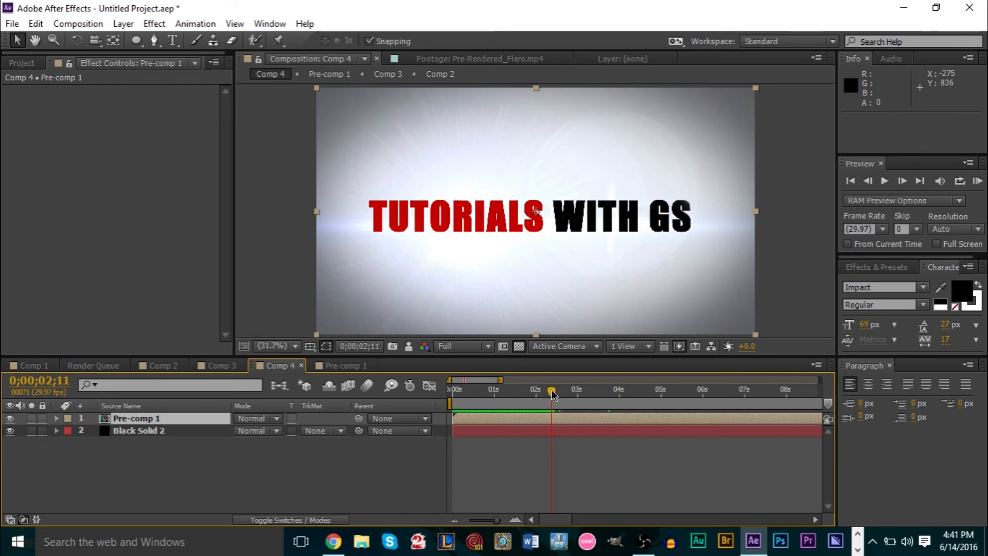
left_click_drag(551, 392, 521, 392)
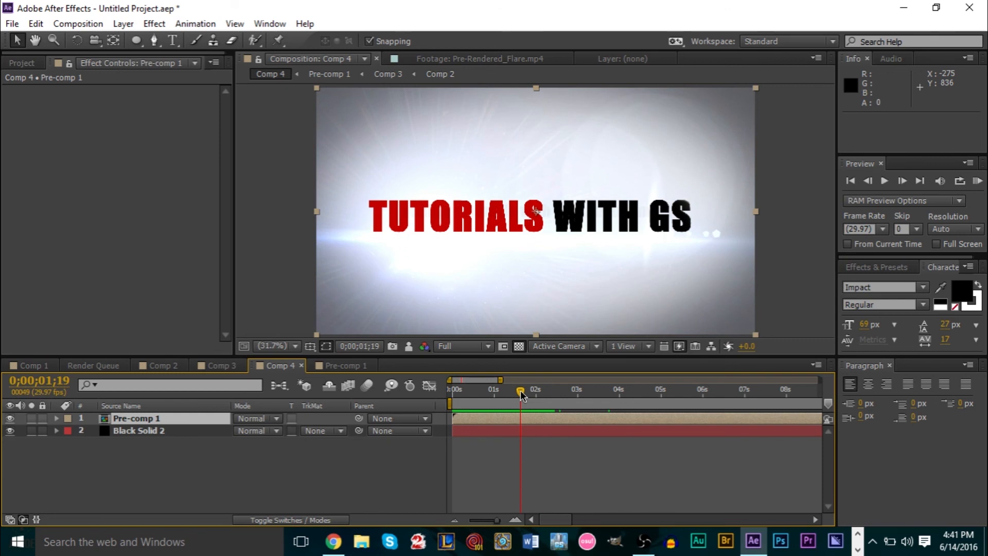
Review the effects on the lower Comp 2 layer in Comp 3.
left_click(216, 366)
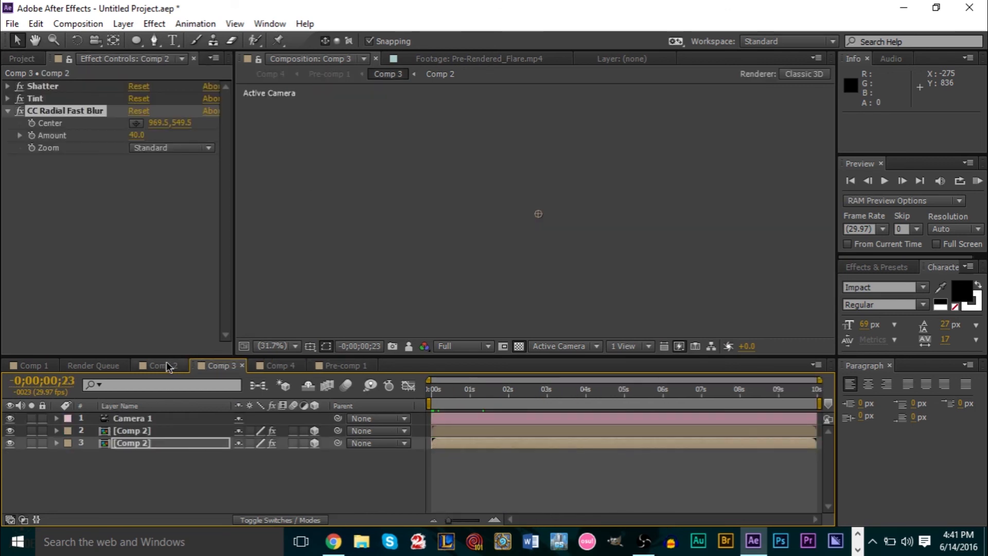
left_click(173, 367)
left_click(217, 365)
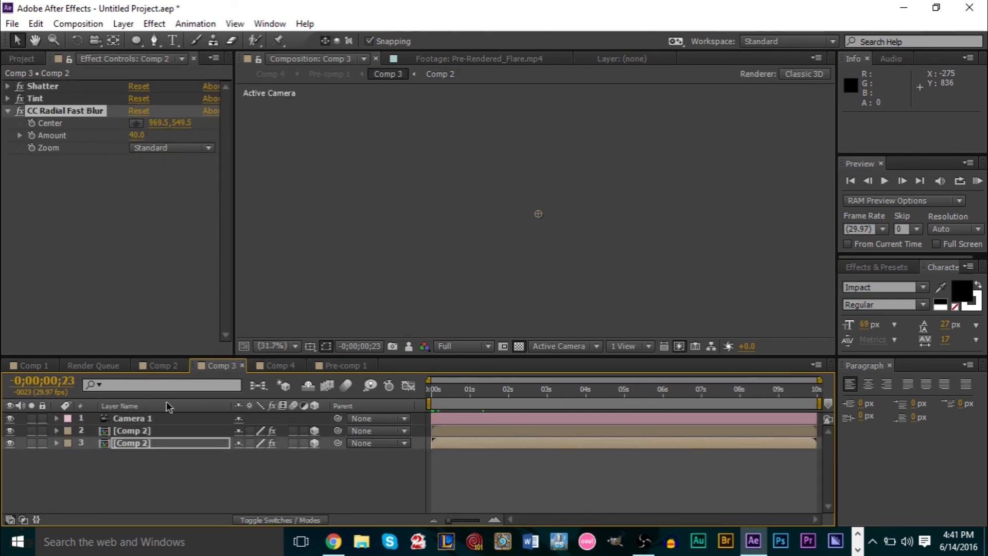
left_click(57, 443)
left_click(50, 455)
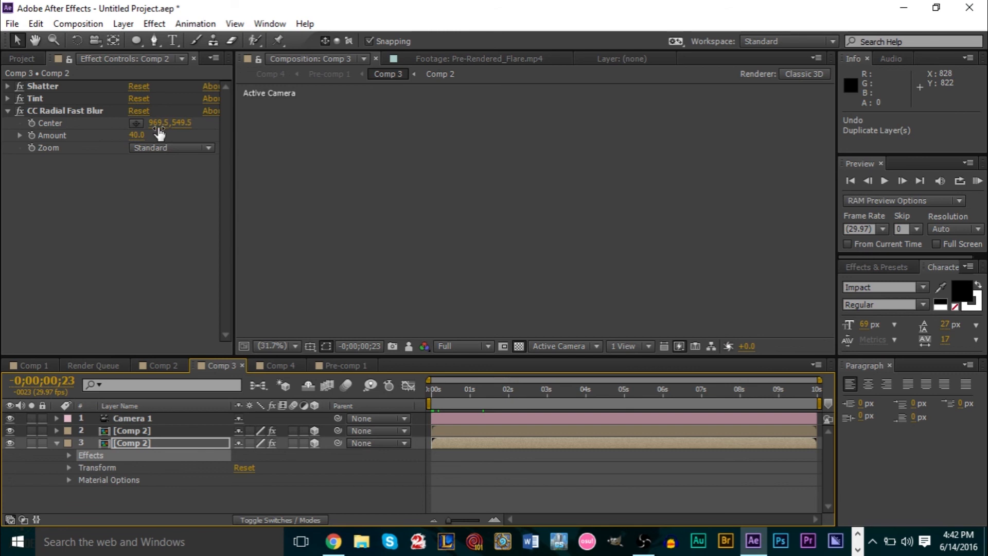
Duplicate the TUTORIALS WITH GS layer in Comp 2 and delete CC Light Sweep from the lower copy.
left_click(160, 366)
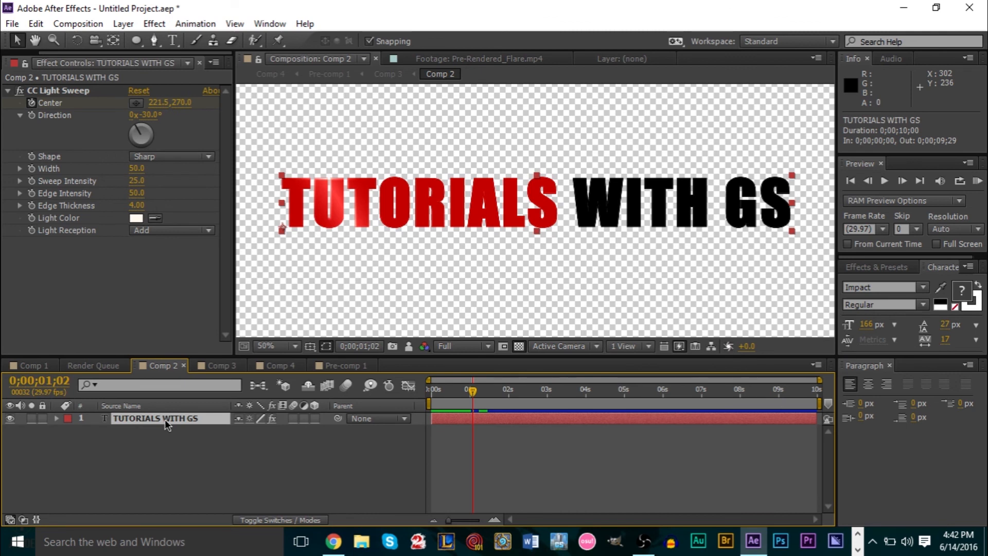
key("ctrl+d")
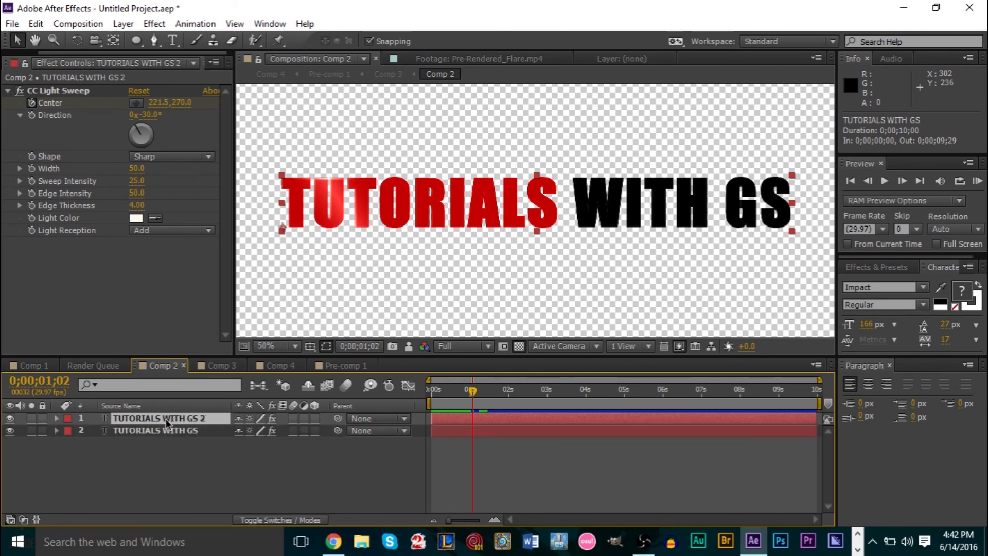
left_click(56, 431)
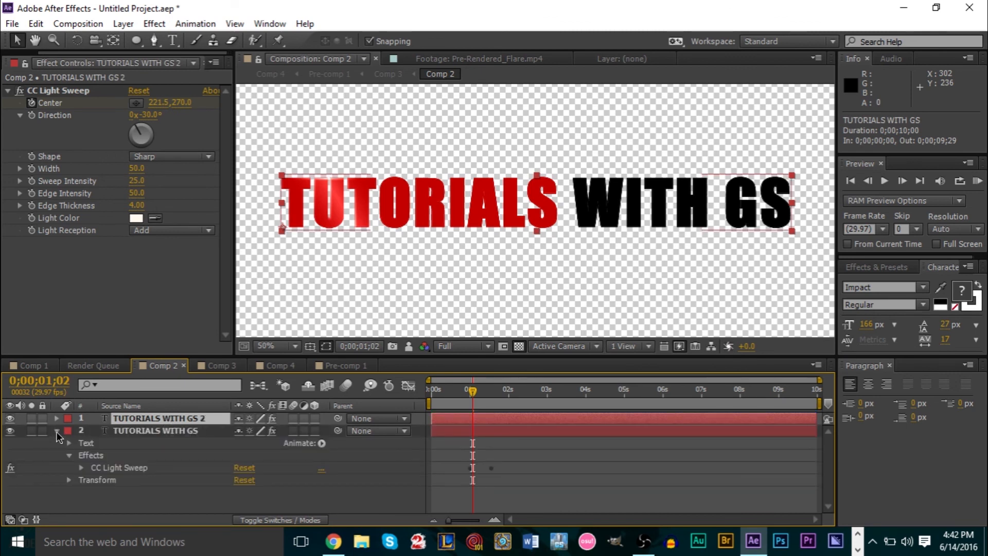
left_click(135, 466)
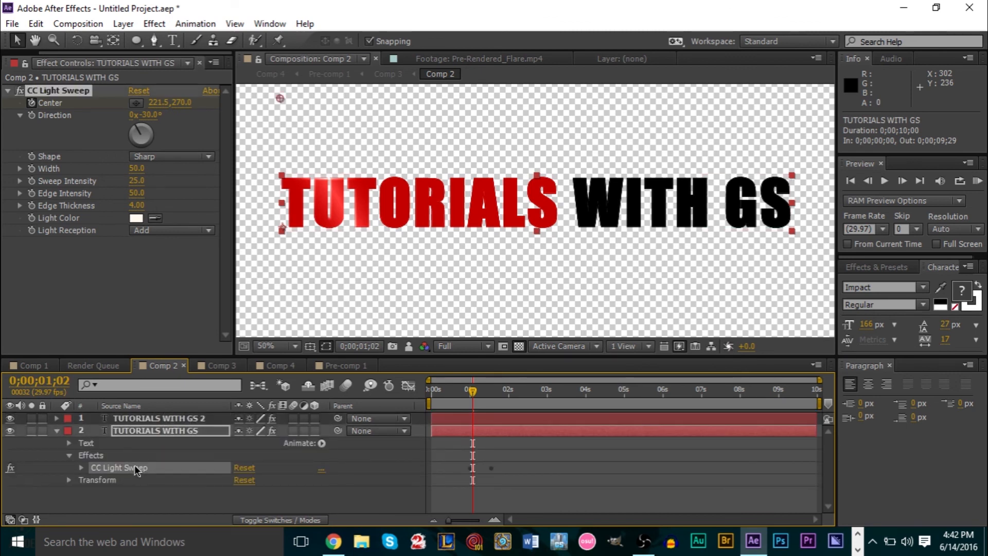
key("Delete")
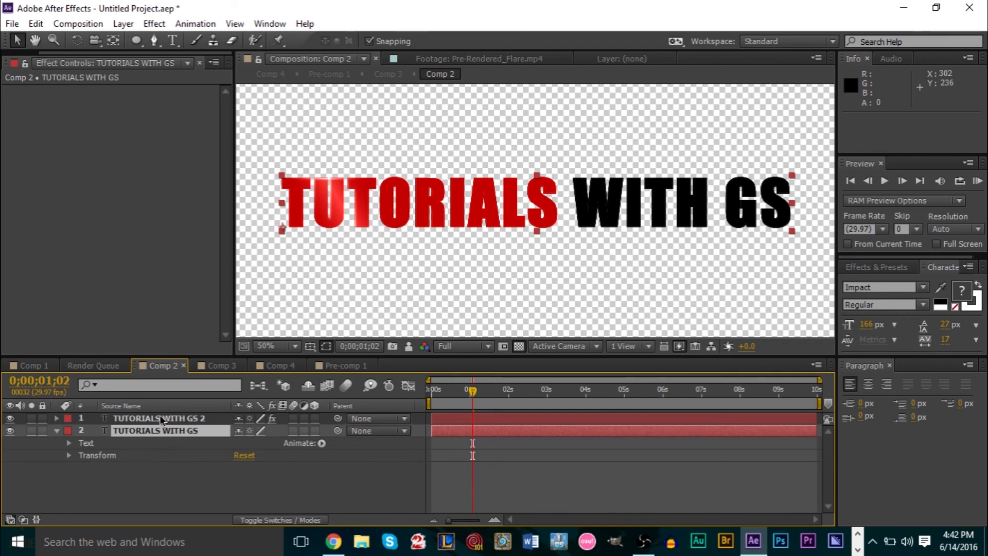
Apply a Tint effect to the lower title layer and map white to black (000000).
left_click(154, 24)
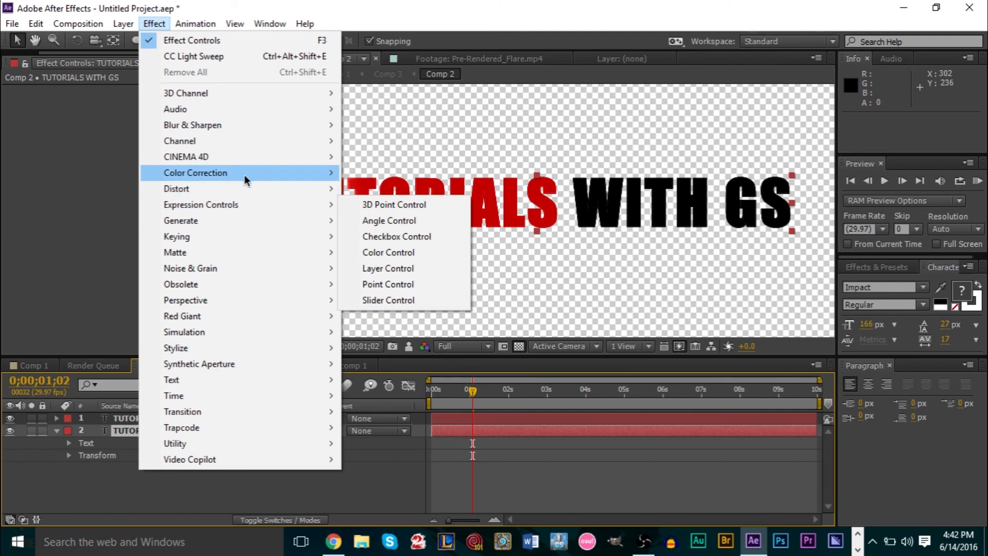
mouse_move(244, 171)
left_click(378, 513)
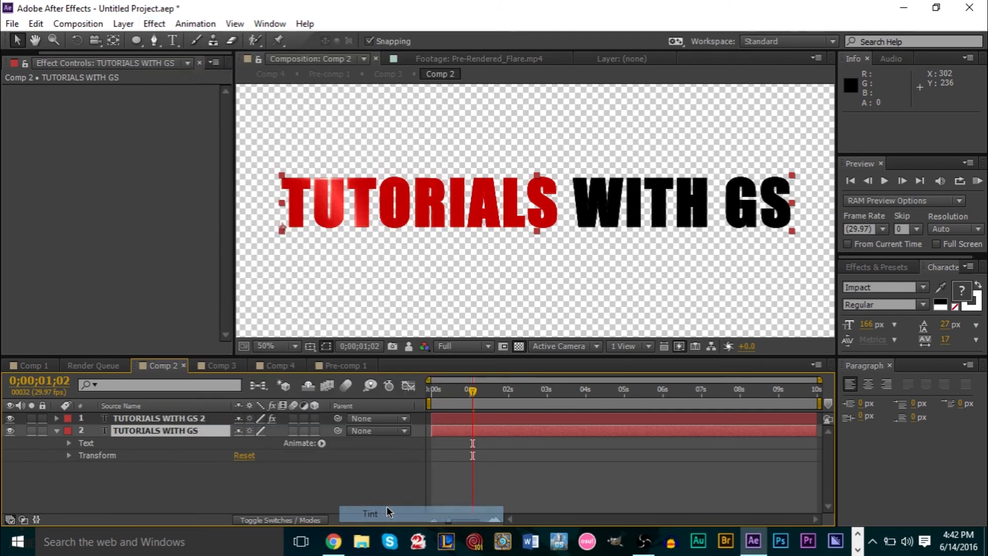
left_click(141, 115)
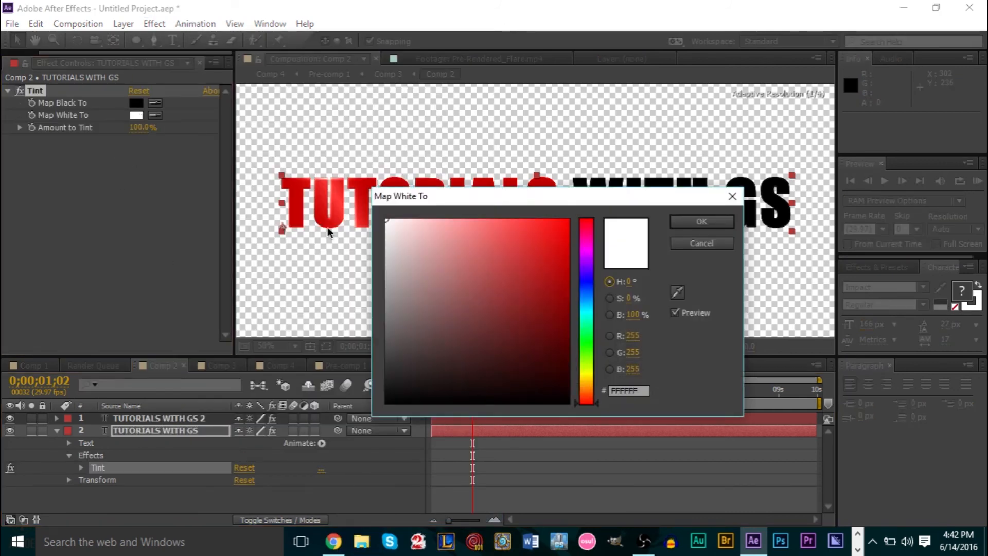
left_click(388, 402)
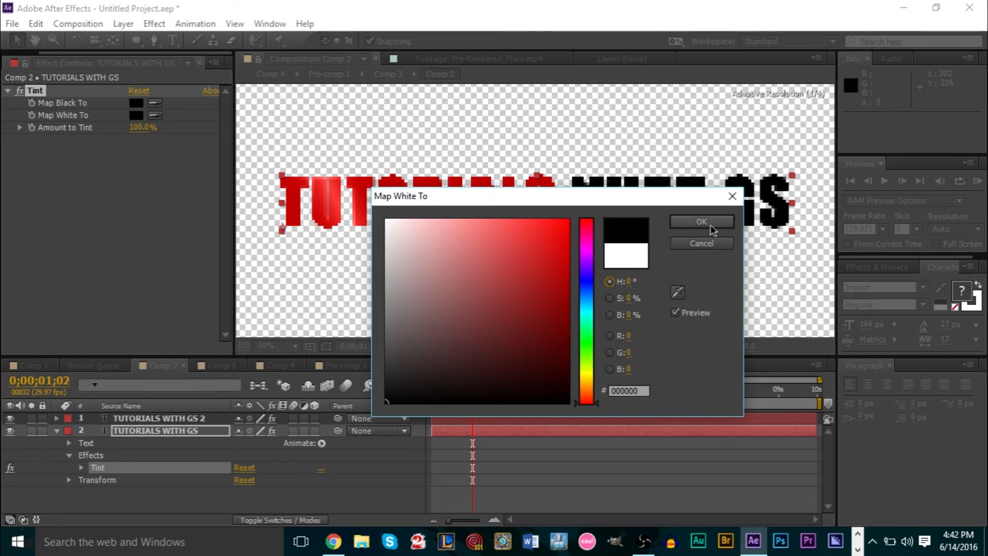
left_click(711, 226)
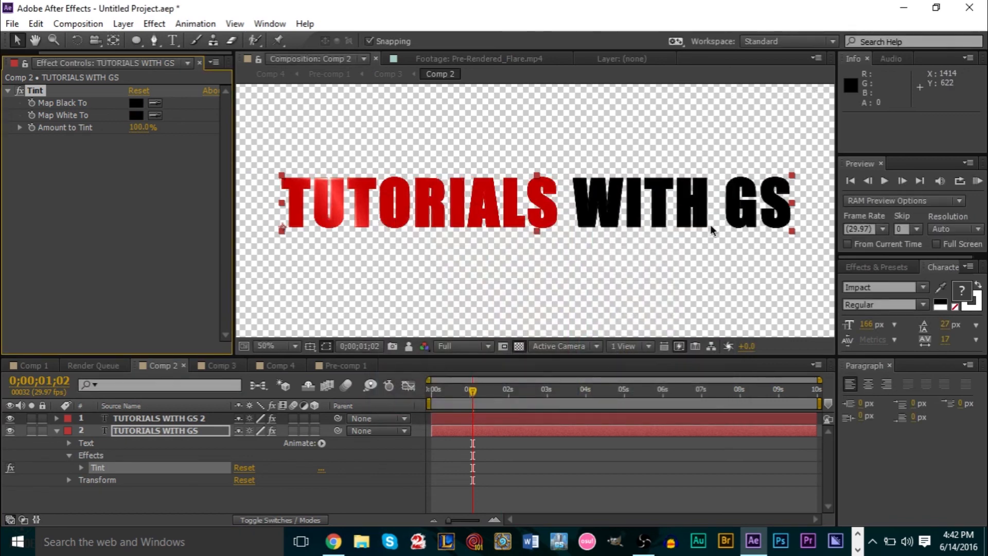
Hide the upper title layer and apply CC Radial Fast Blur with an amount of 40 to the lower one.
left_click(10, 419)
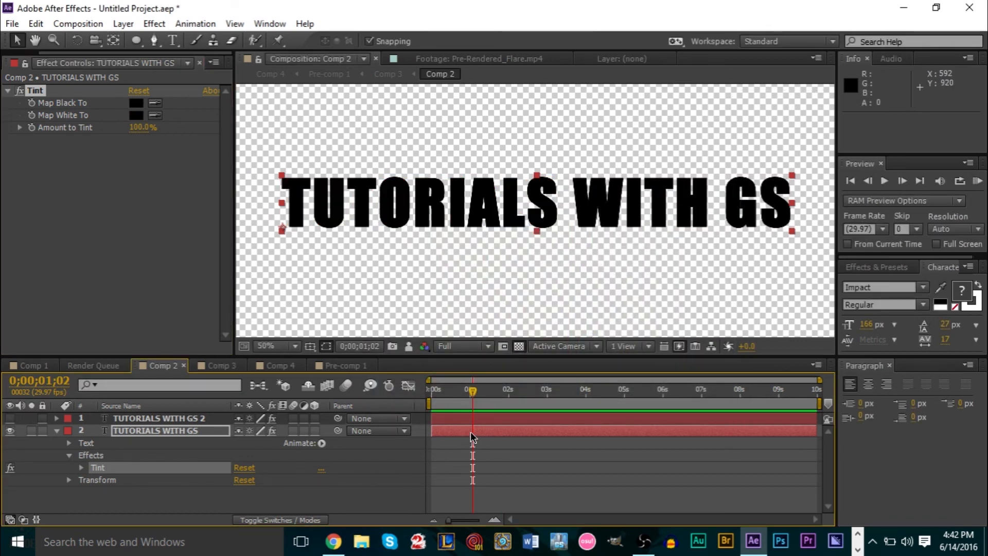
left_click(159, 25)
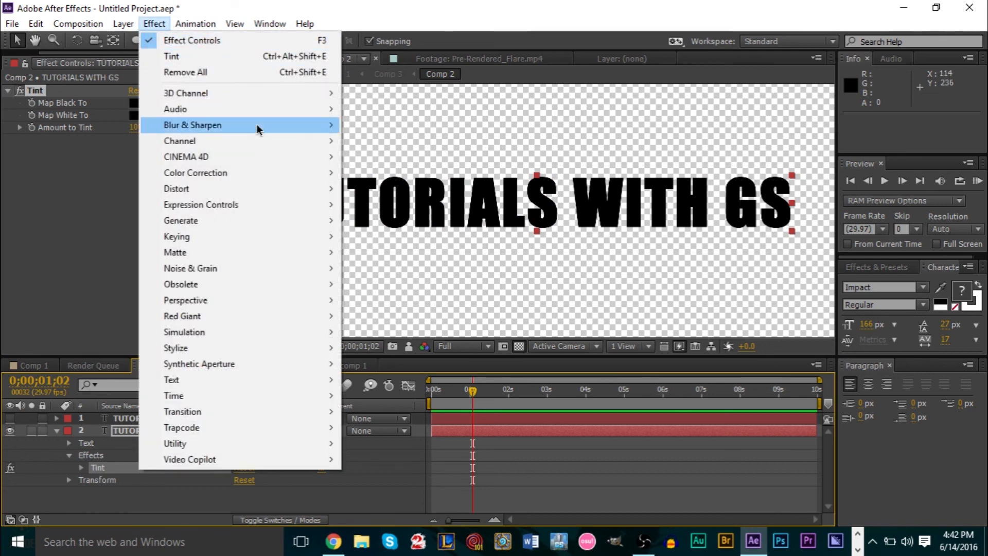
mouse_move(256, 125)
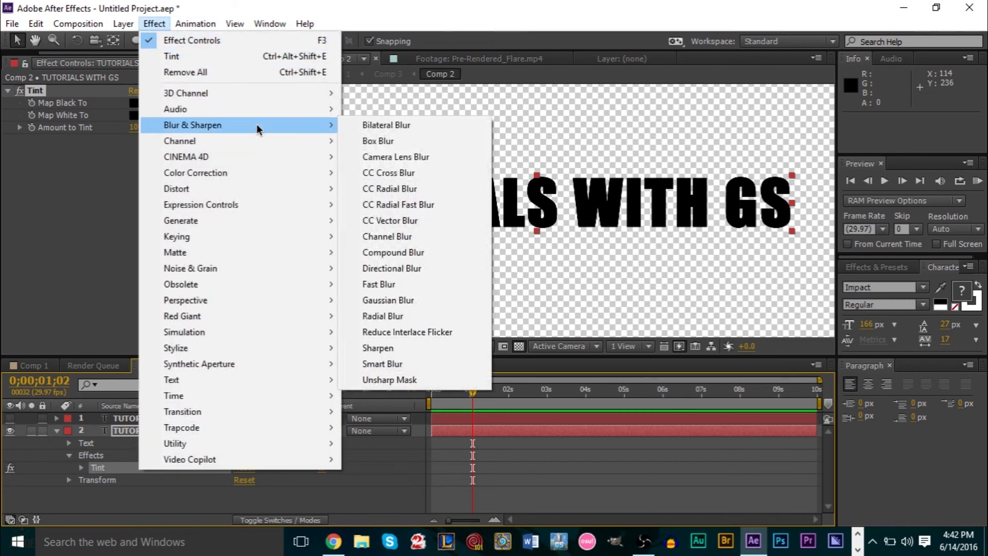
left_click(426, 204)
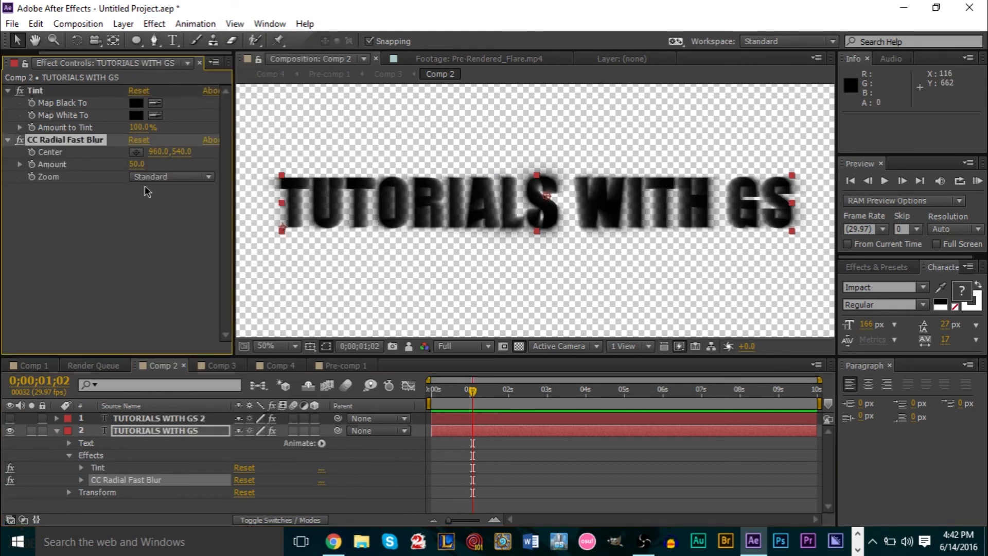
left_click(134, 165)
type("40")
key("Return")
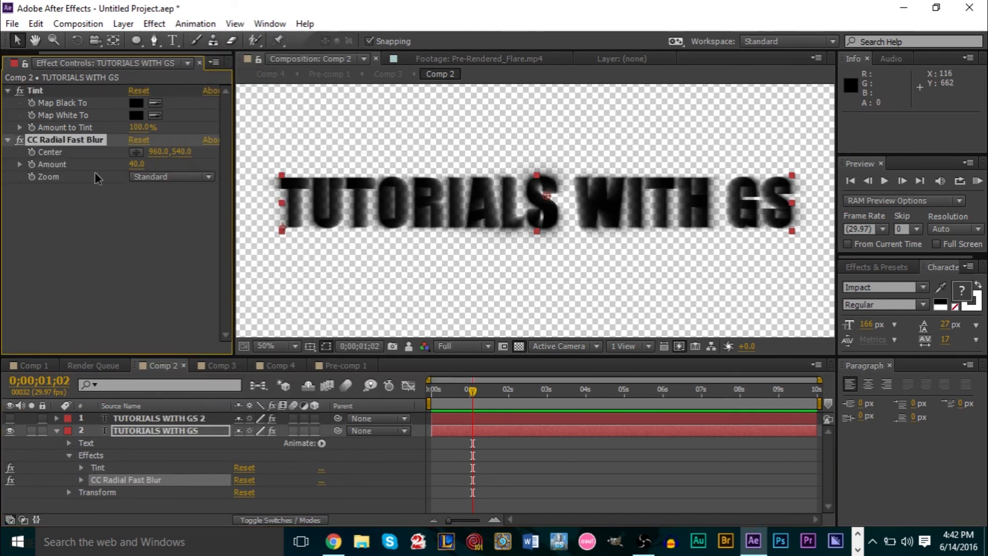
Place the radial blur's center in the middle of the title text, at about 953.7, 562.1.
left_click(136, 152)
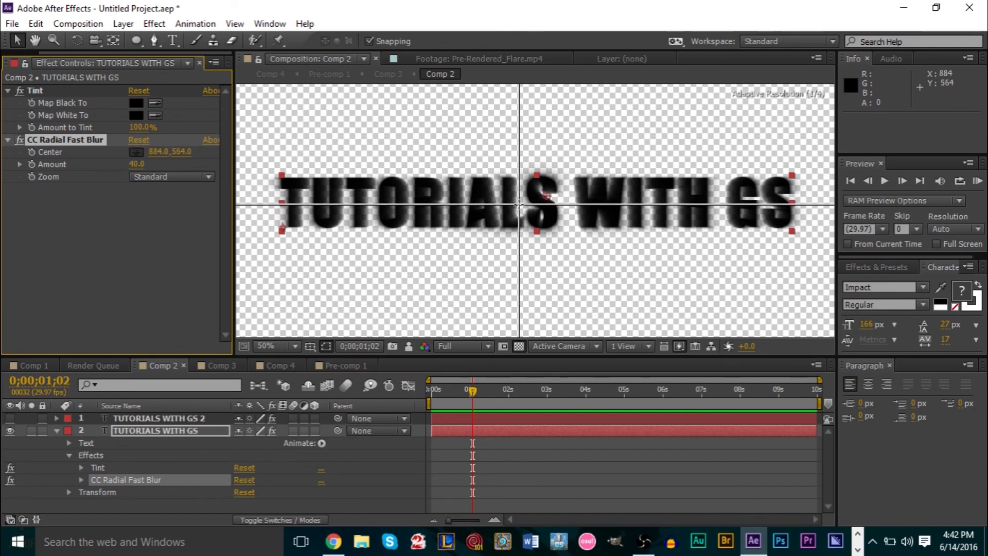
left_click(139, 237)
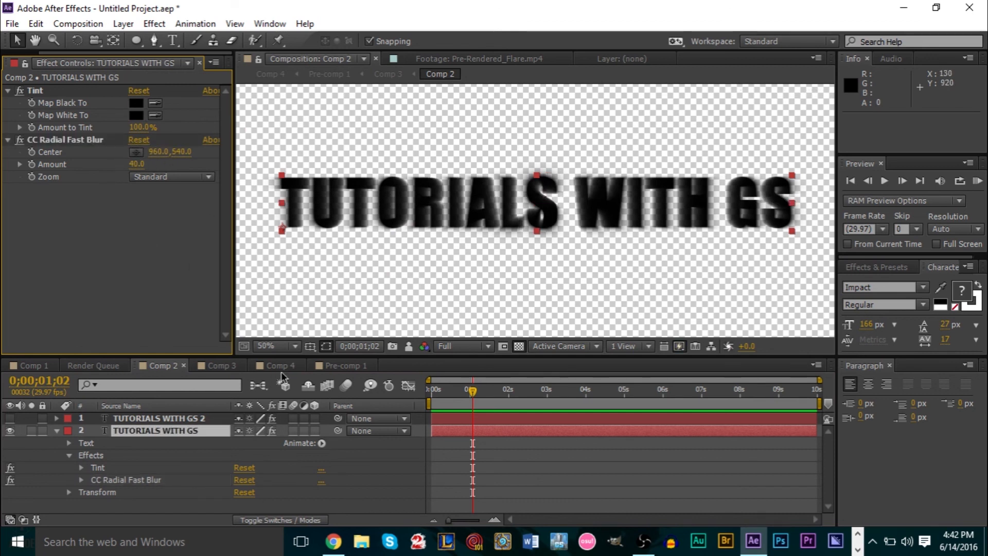
left_click(270, 346)
left_click(322, 101)
left_click(136, 152)
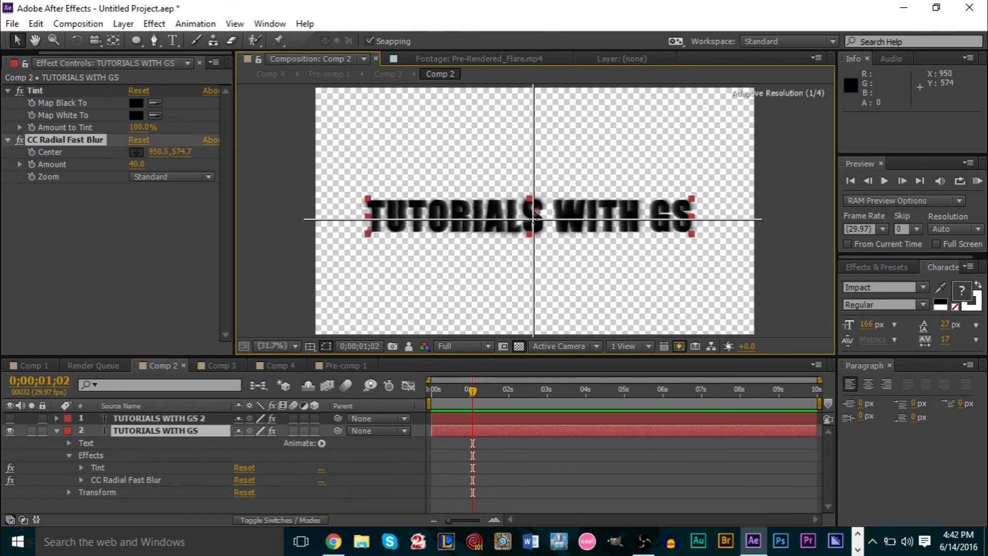
left_click(534, 216)
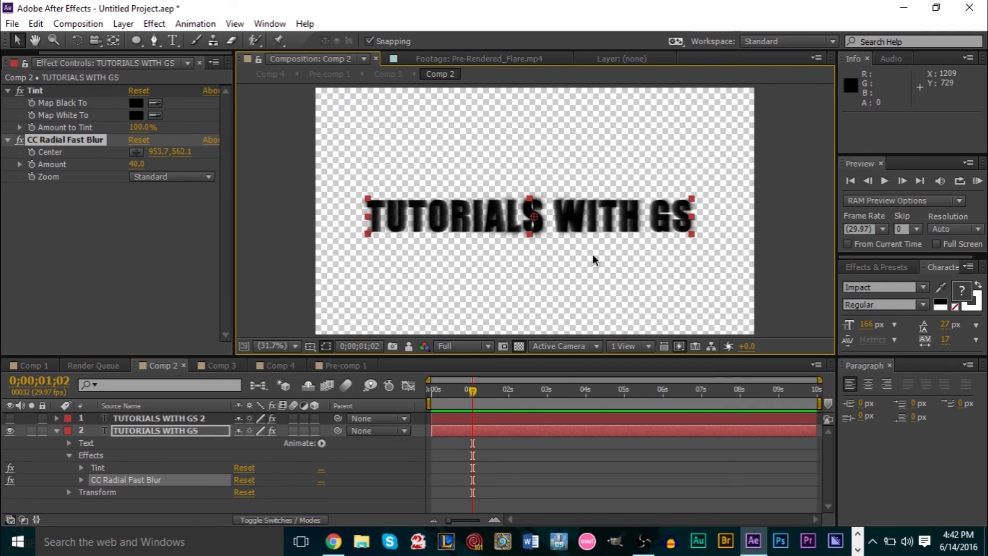
left_click(157, 284)
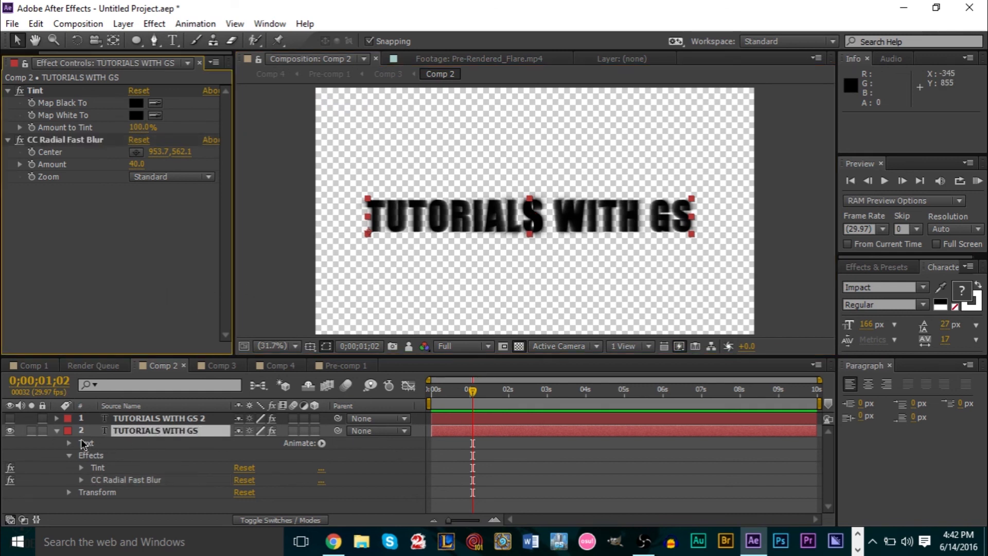
Collapse the lower title layer's properties and make the upper title layer visible again.
left_click(61, 434)
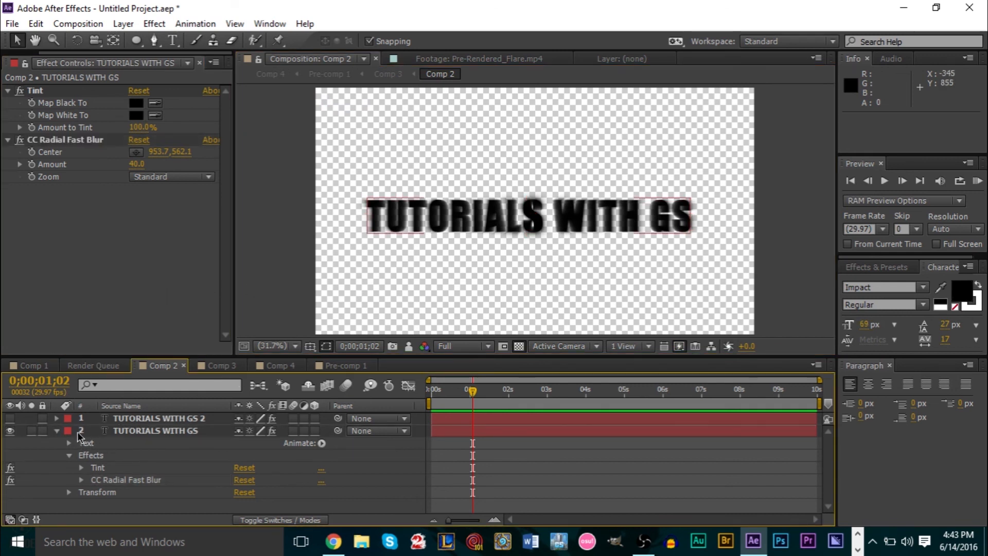
left_click(57, 430)
left_click(10, 418)
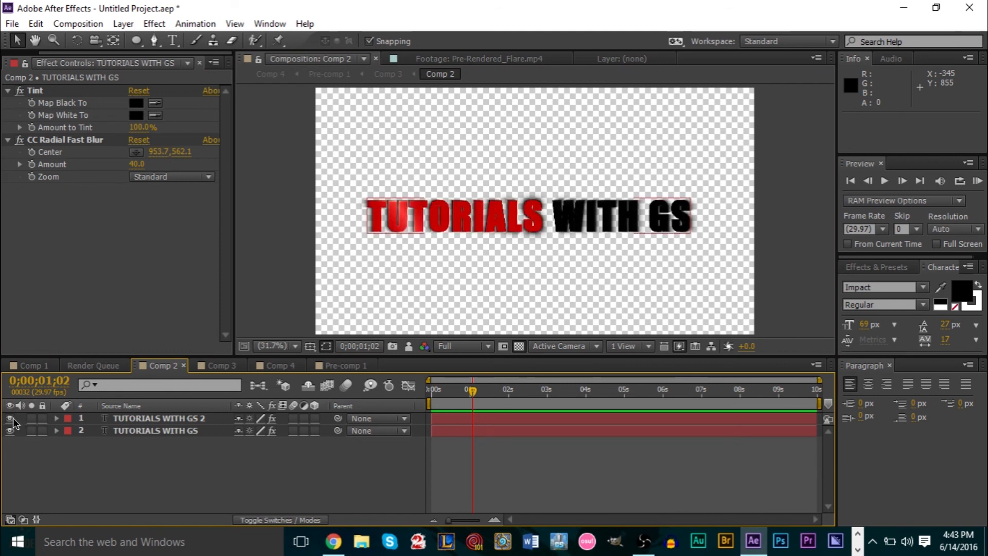
Check the title's blurred shadow in Pre-comp 1 at 0;00;01;00 and 0;00;00;15.
left_click(345, 366)
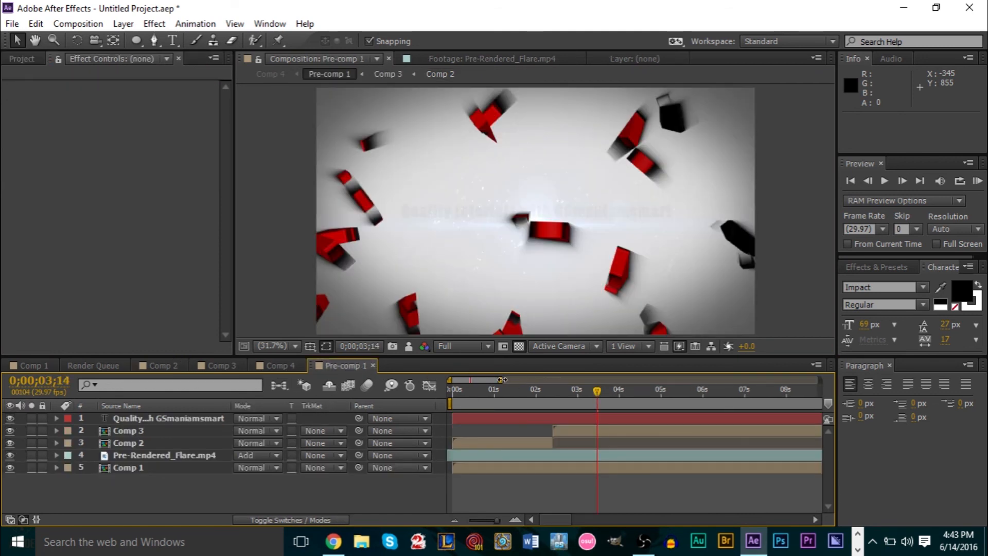
left_click(494, 391)
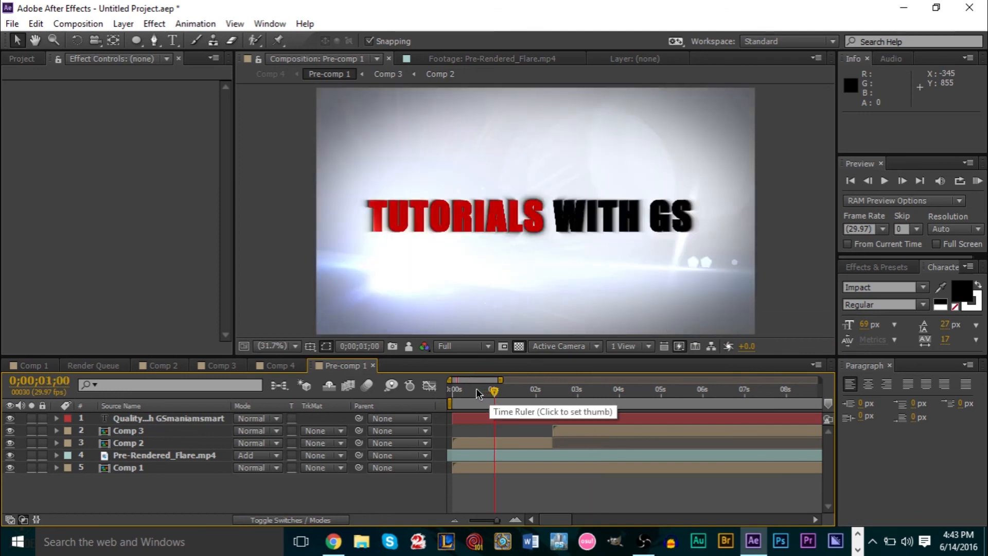
left_click(474, 391)
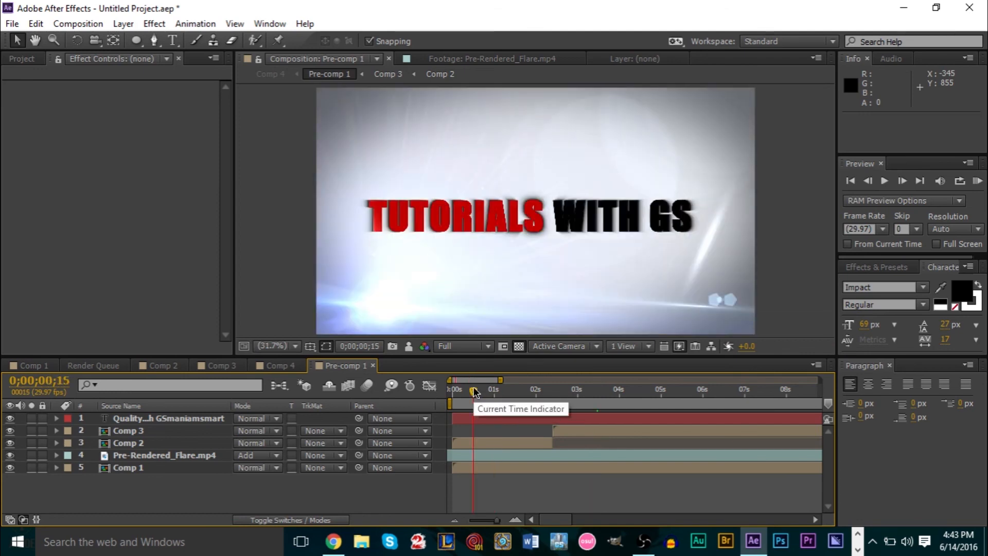
left_click(283, 365)
left_click(361, 367)
left_click(266, 365)
left_click(265, 365)
left_click(160, 366)
left_click(93, 366)
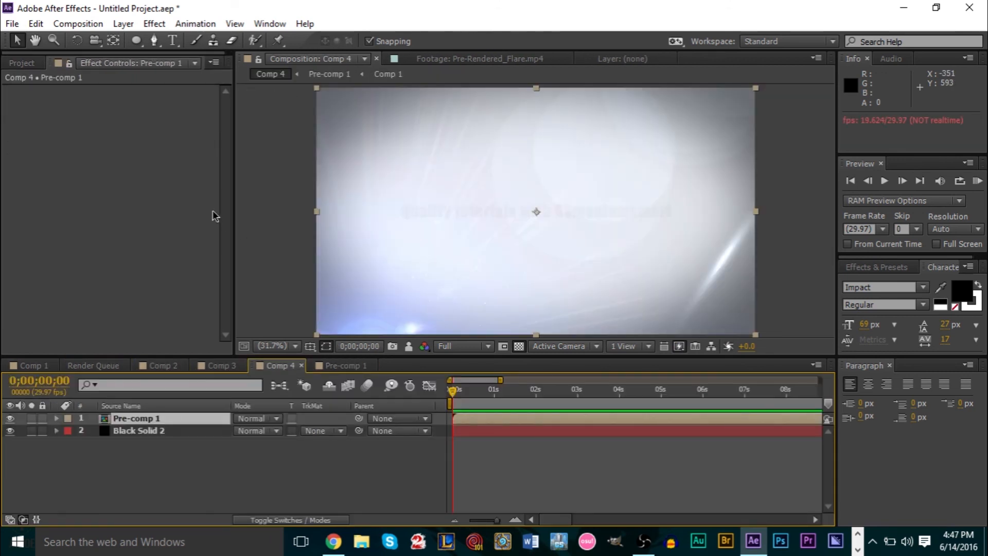
Play back Comp 4 and inspect the shadowed title at 0;00;00;18.
key("space")
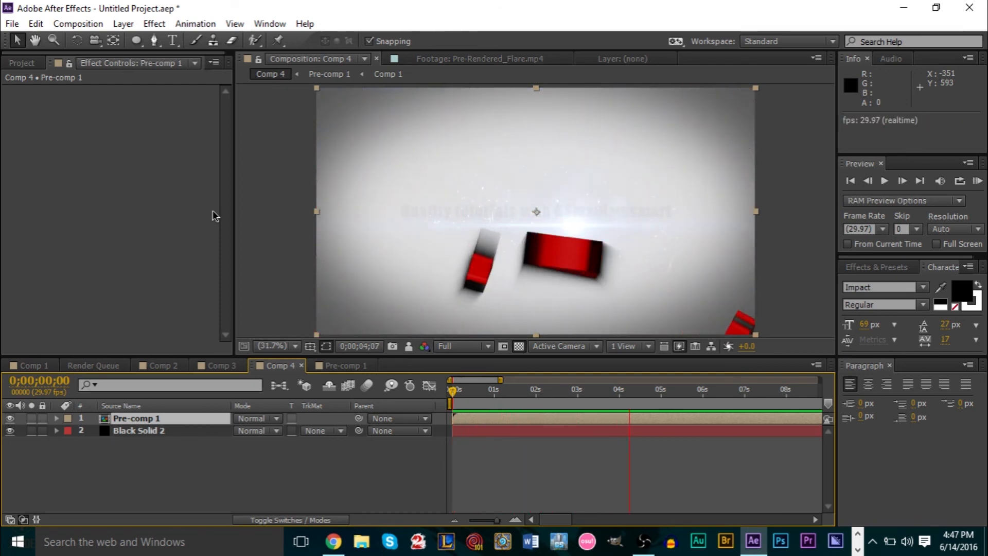
left_click_drag(493, 397, 479, 394)
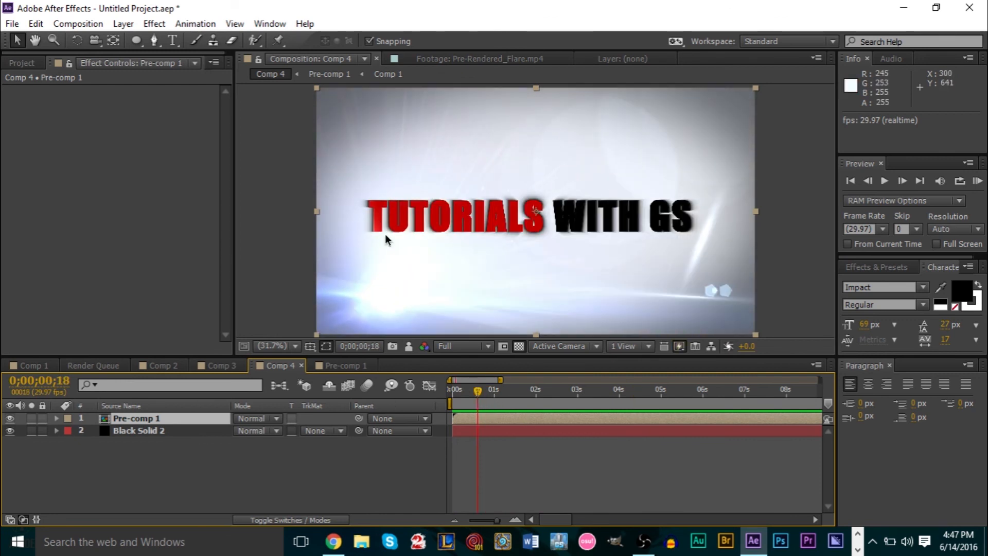
Examine the blurred shadow around the red title letters up close and restore the view to Fit up to 100%.
scroll(379, 226, "up", 5)
scroll(379, 226, "down", 2)
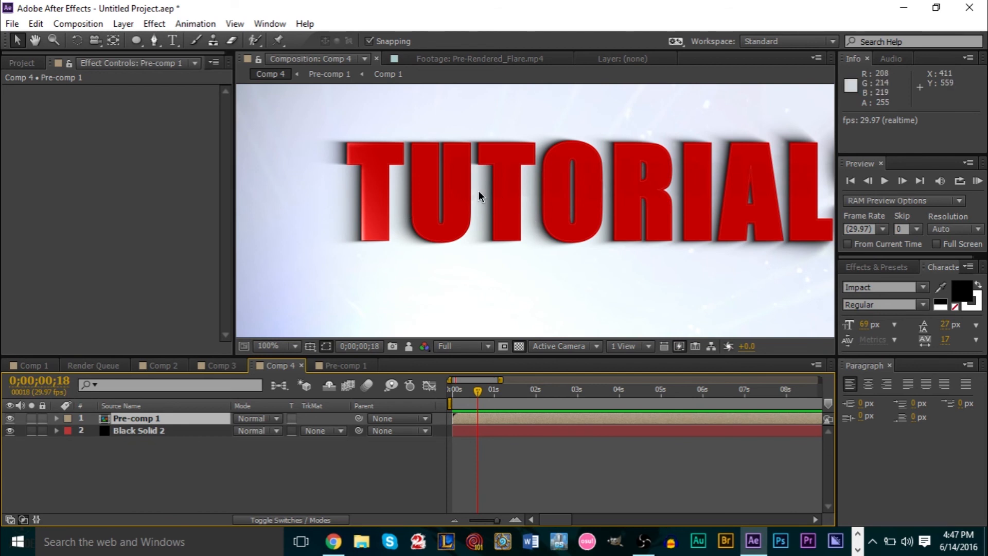
scroll(478, 191, "down", 1)
scroll(633, 204, "down", 1)
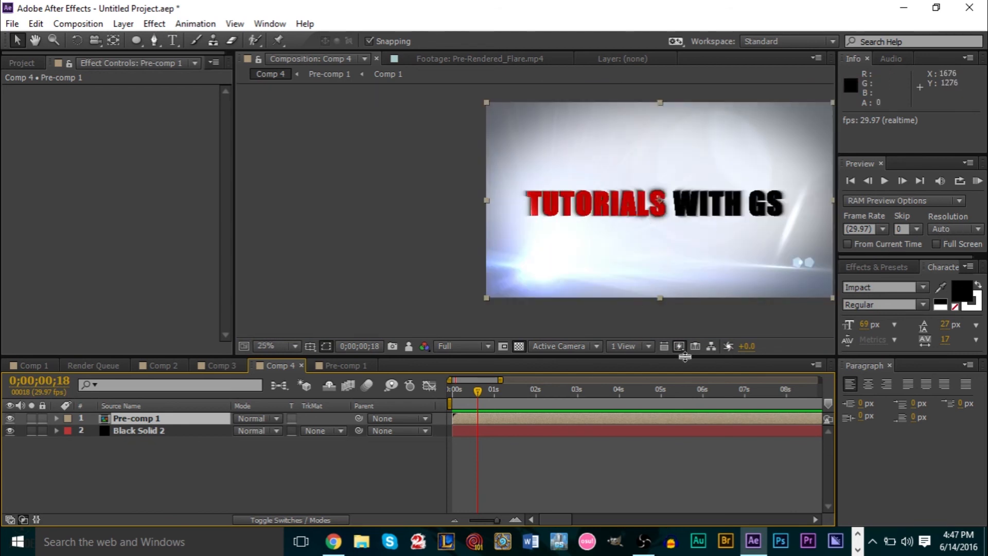
left_click(280, 346)
left_click(317, 102)
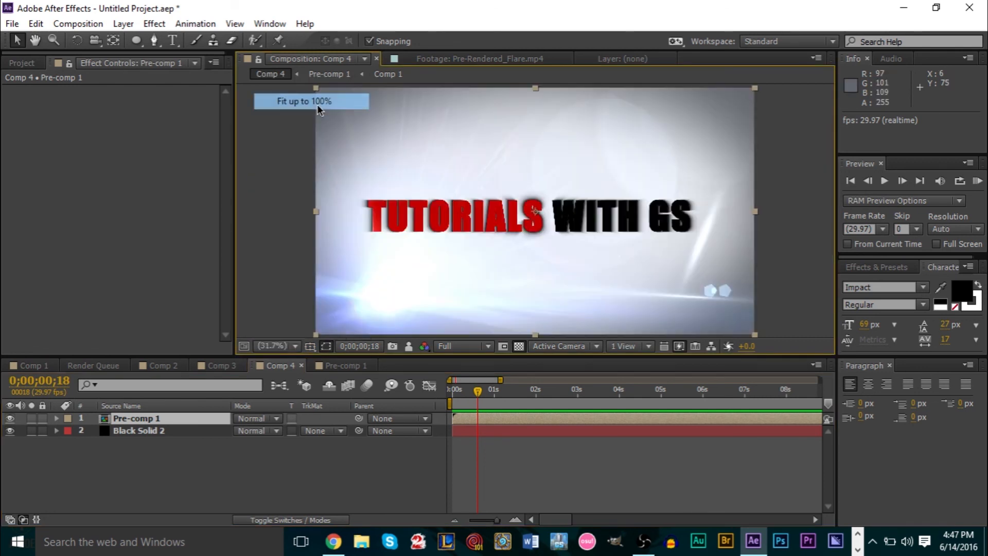
Play back Comp 4 twice from 0;00;00;00 to review the intro with the shadowed title.
left_click_drag(485, 396, 435, 390)
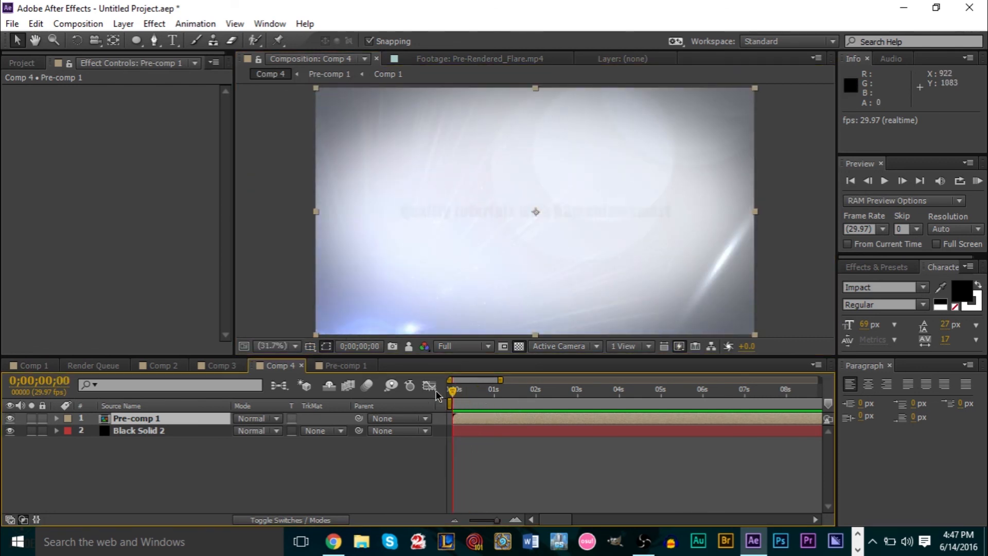
key("space")
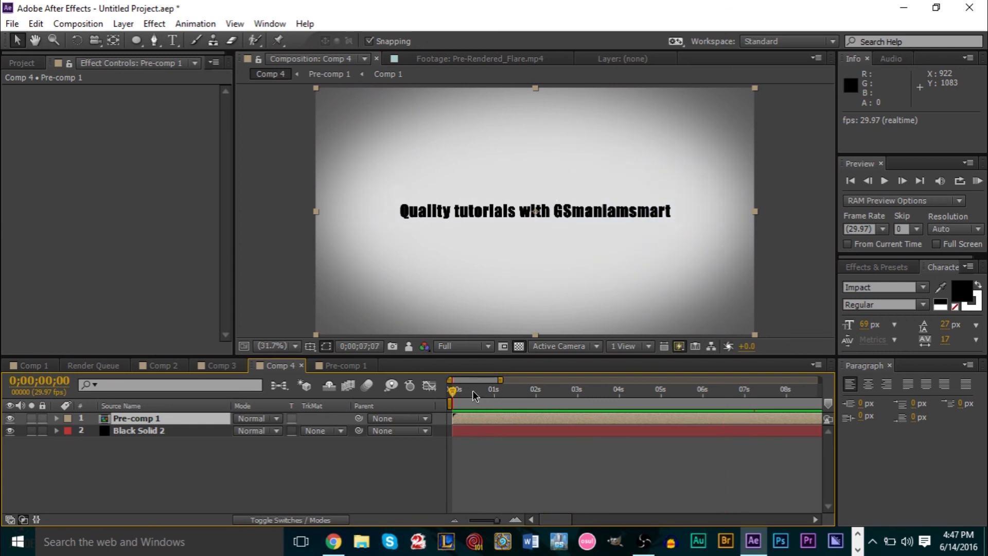
left_click(451, 391)
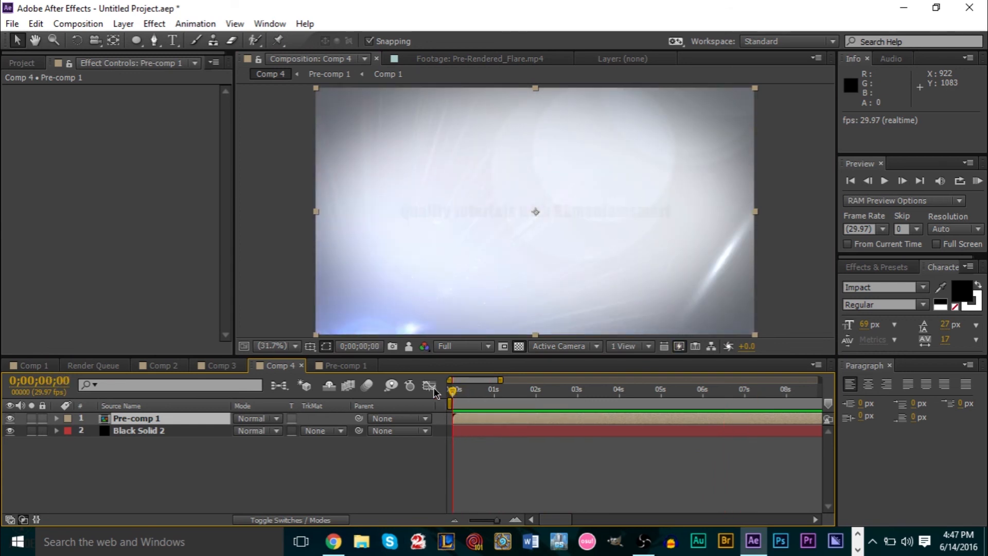
key("space")
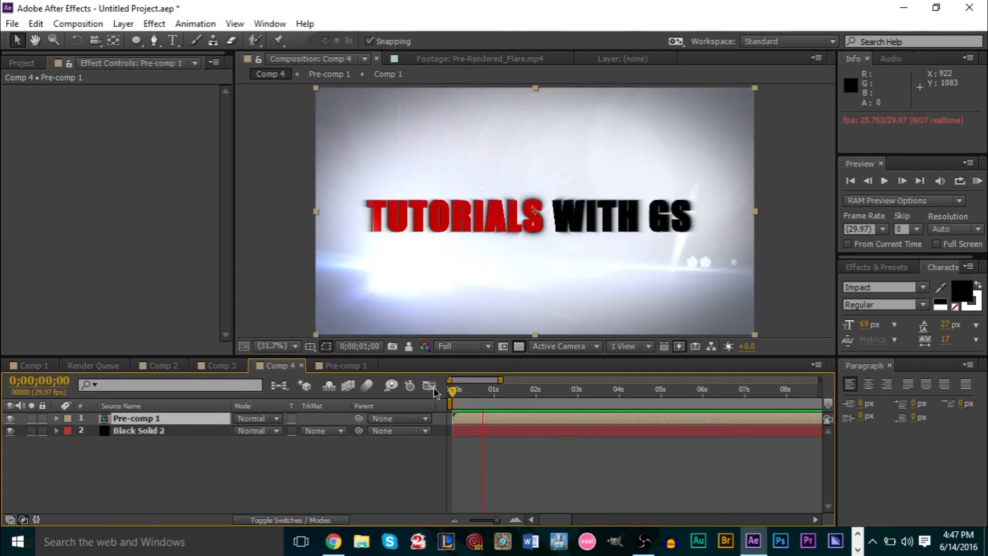